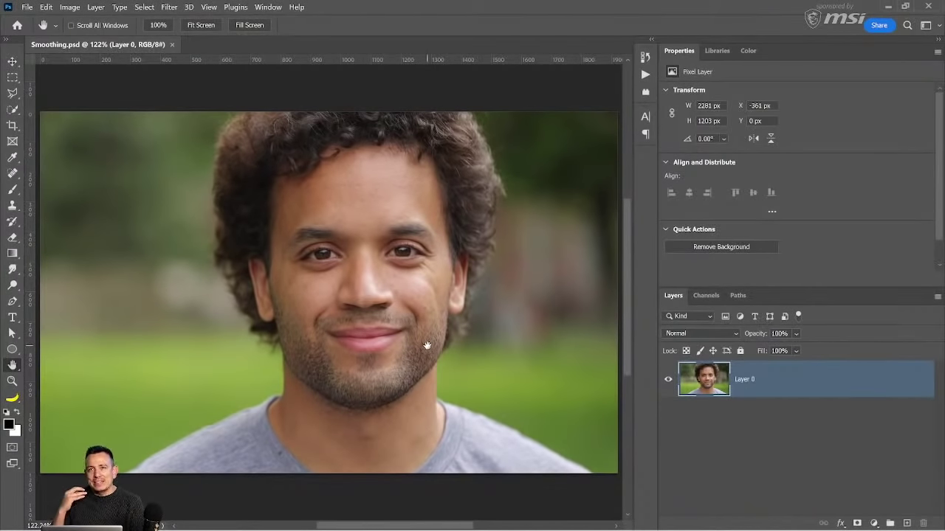
- Open Neural Filters for the portrait layer and look through the wait-listed filters from Portrait Generator to Noise Reduction
{"action": "left_click", "coordinate": [171, 8]}
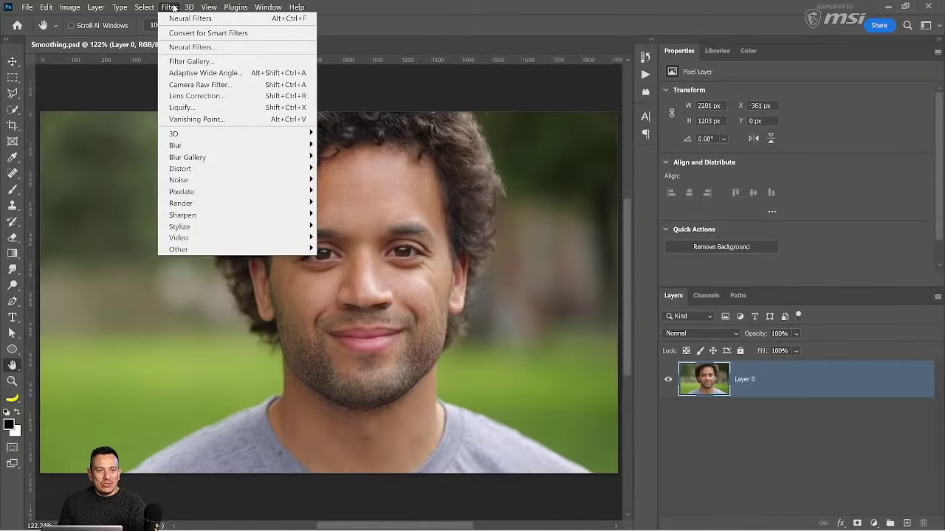
{"action": "left_click", "coordinate": [249, 48]}
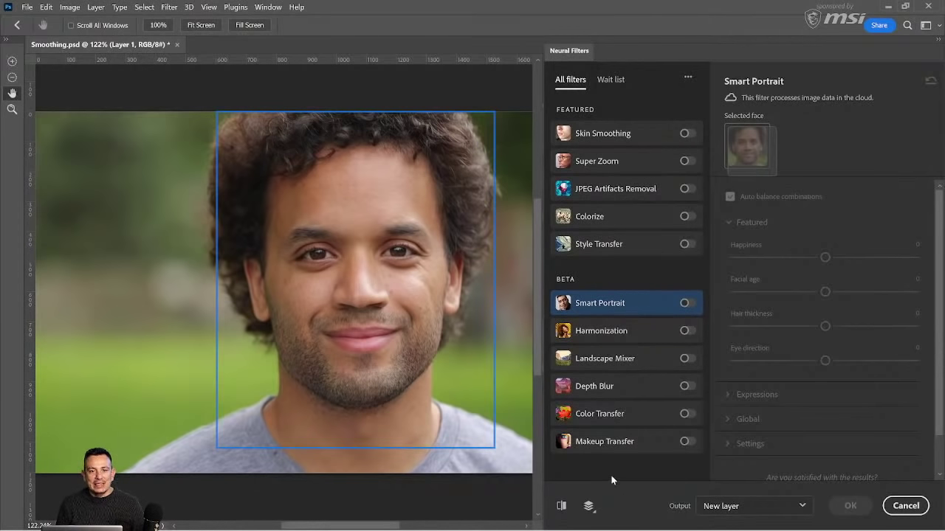
{"action": "left_click", "coordinate": [611, 80]}
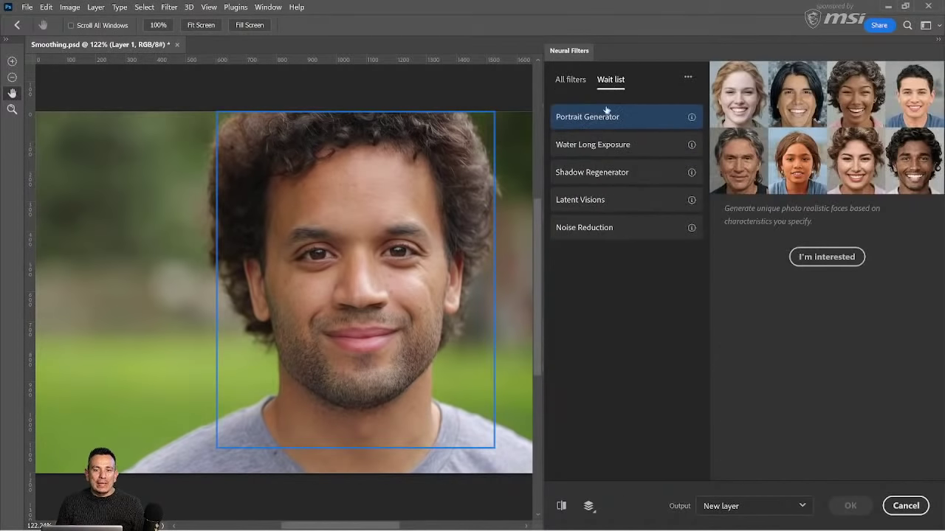
{"action": "left_click", "coordinate": [607, 147]}
{"action": "left_click", "coordinate": [607, 174]}
{"action": "left_click", "coordinate": [609, 201]}
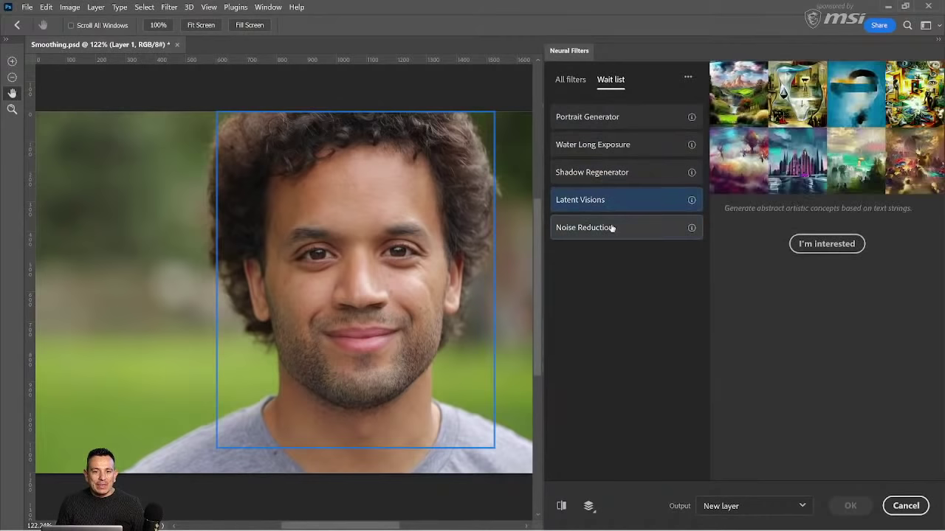
{"action": "left_click", "coordinate": [611, 228]}
{"action": "left_click", "coordinate": [571, 80]}
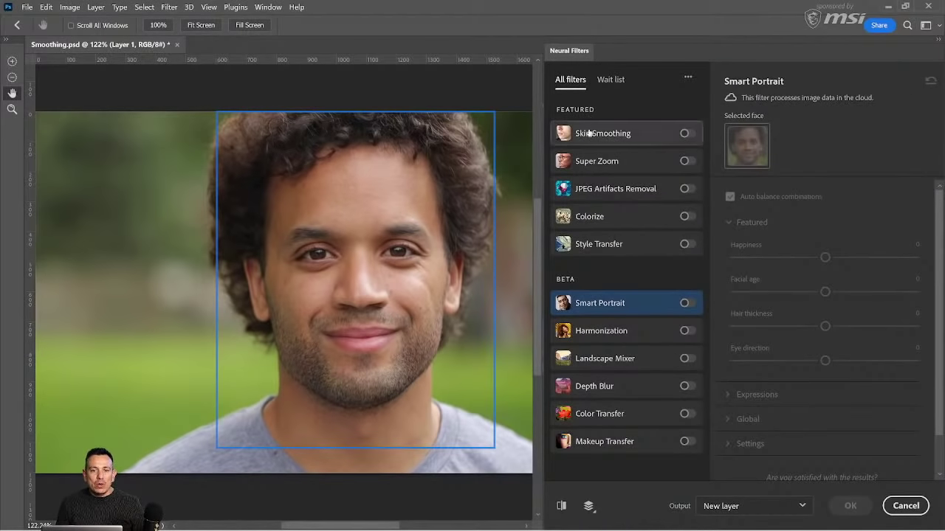
- Enable the Skin Smoothing filter with Blur at 100 and Smoothness at +50
{"action": "left_click", "coordinate": [684, 134]}
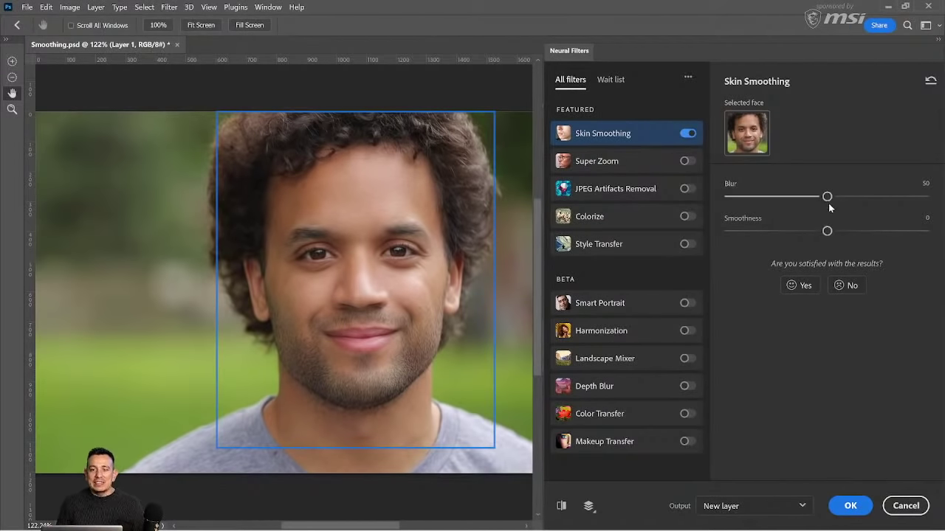
{"action": "left_click_drag", "start_coordinate": [829, 197], "coordinate": [924, 196]}
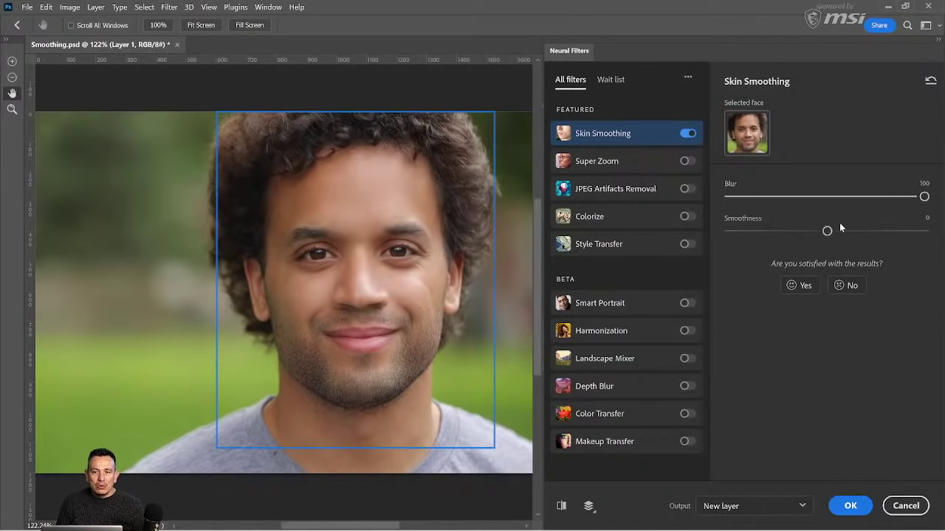
{"action": "left_click_drag", "start_coordinate": [827, 231], "coordinate": [924, 231]}
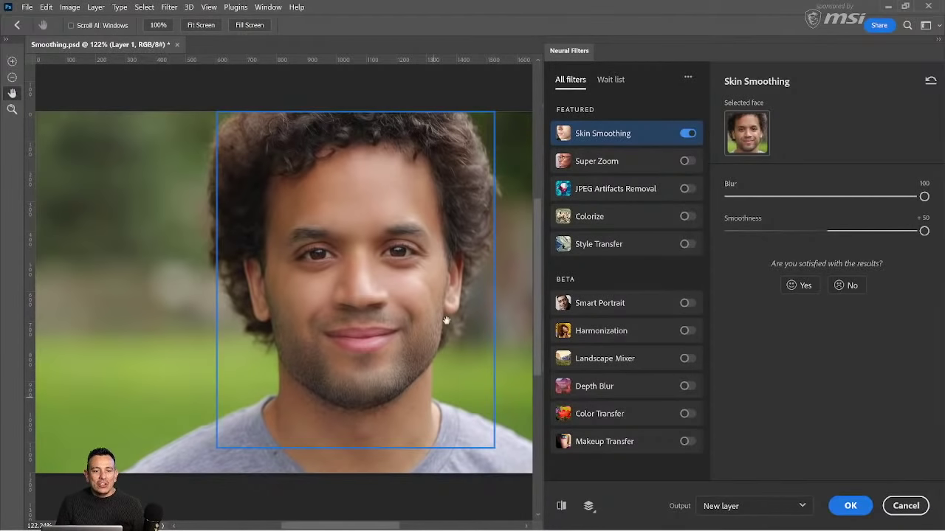
- Compare the smoothed preview with the original and output the filter result as a new layer
{"action": "left_click", "coordinate": [561, 507]}
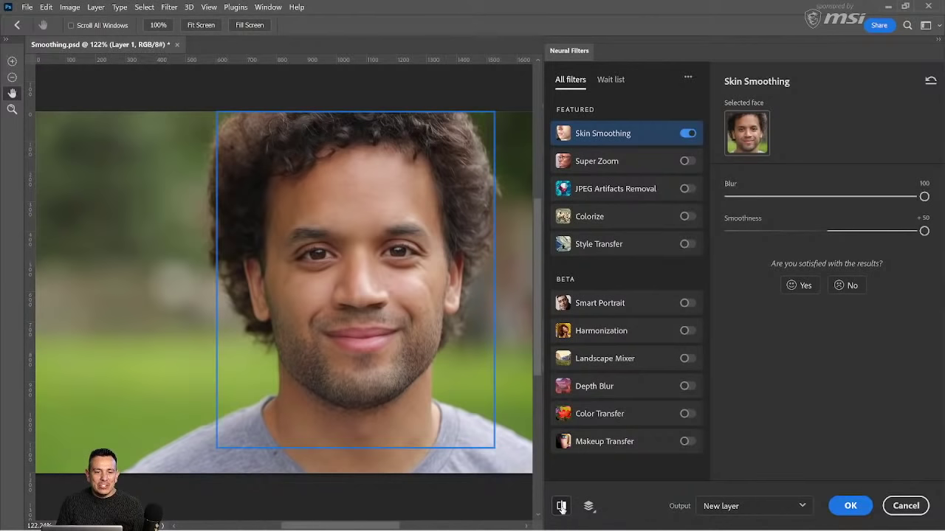
{"action": "left_click", "coordinate": [561, 507]}
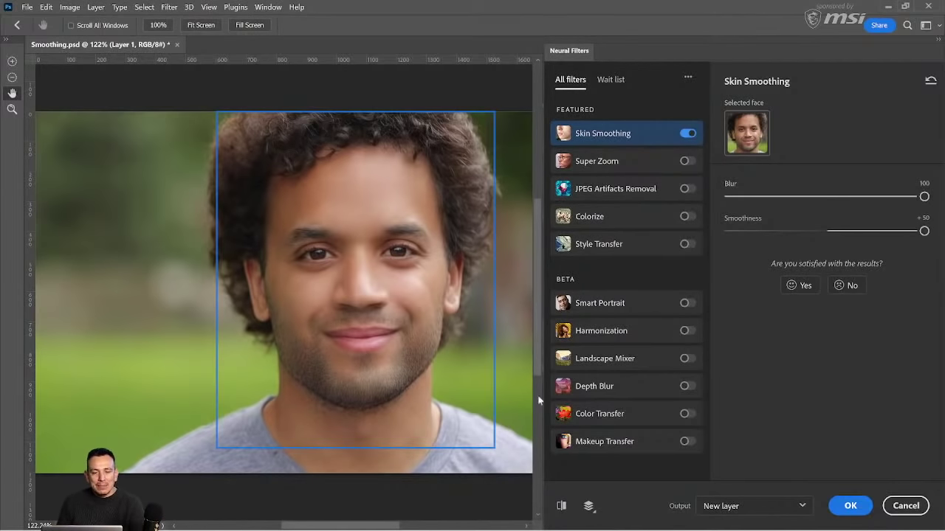
{"action": "left_click", "coordinate": [720, 506]}
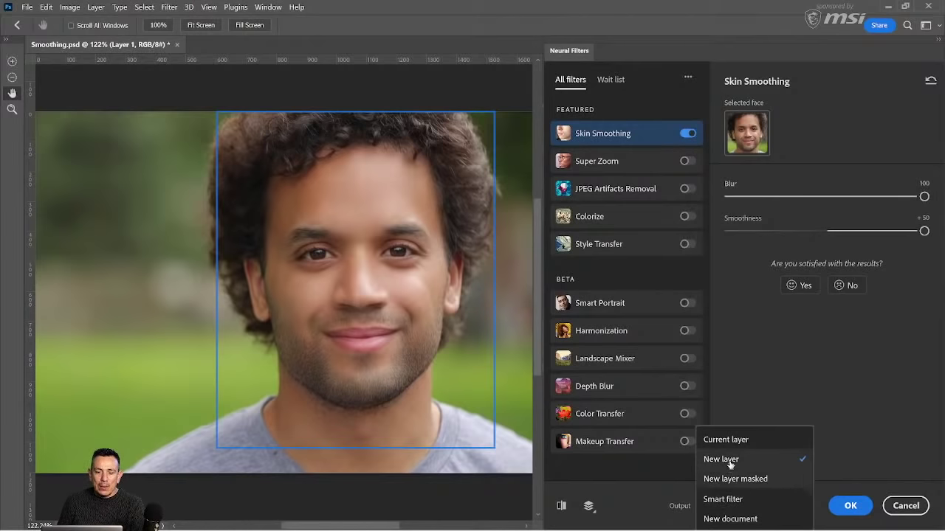
{"action": "left_click", "coordinate": [845, 507]}
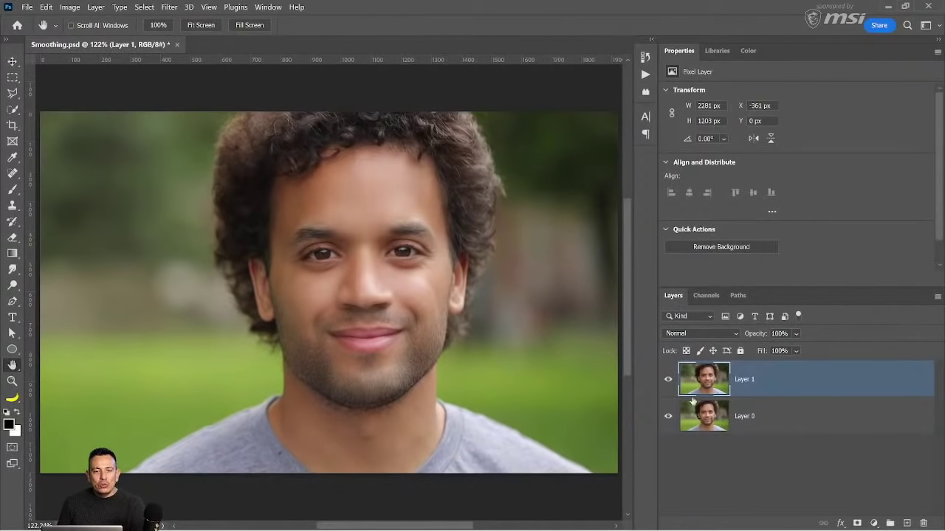
- Toggle the smoothed layer's visibility to compare the skin before and after the filter
{"action": "left_click", "coordinate": [668, 382]}
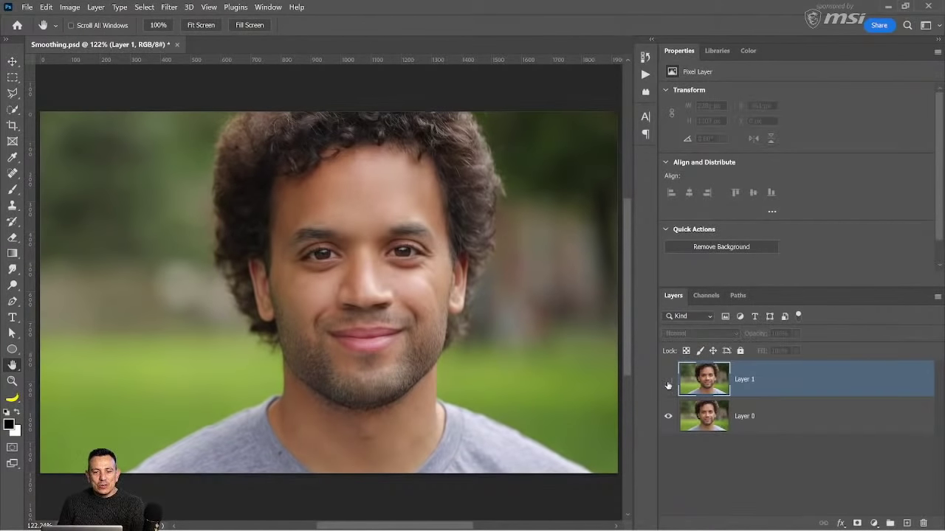
{"action": "left_click", "coordinate": [668, 382]}
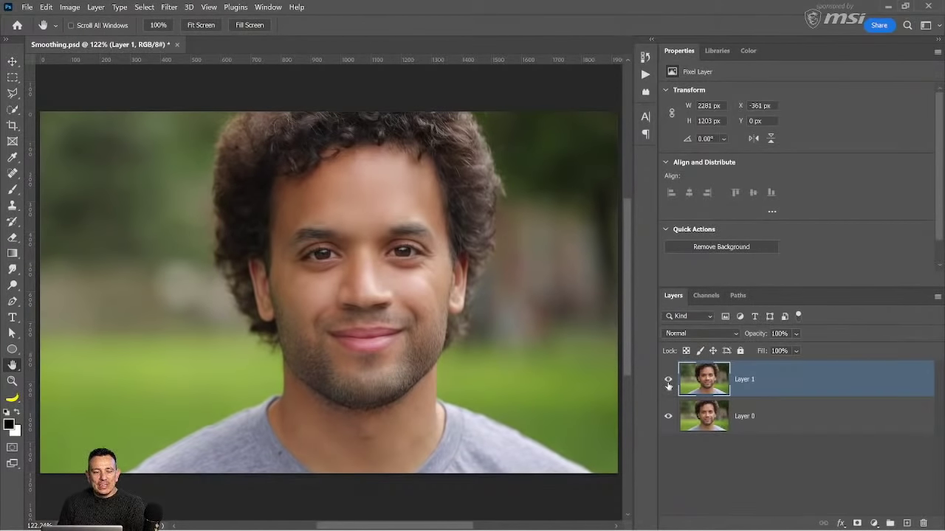
{"action": "left_click", "coordinate": [668, 382]}
{"action": "left_click", "coordinate": [668, 382]}
{"action": "left_click", "coordinate": [668, 382]}
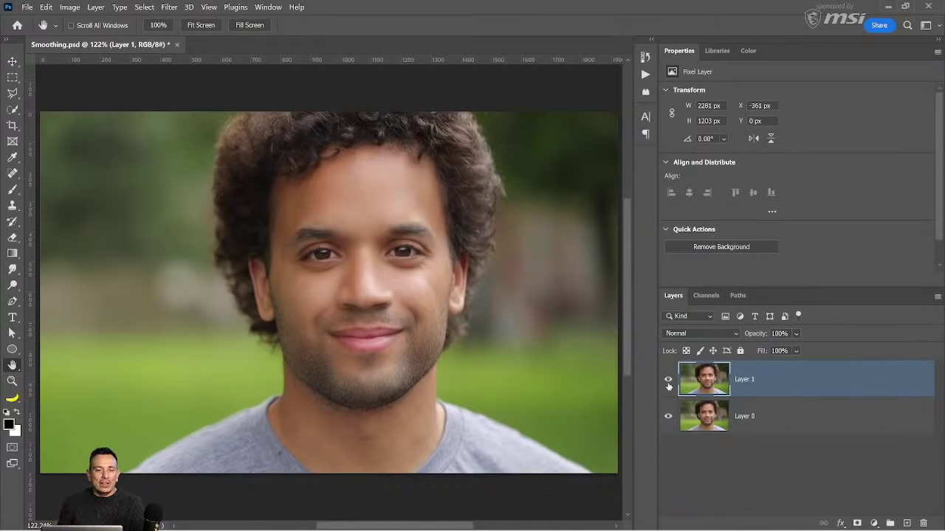
{"action": "left_click", "coordinate": [668, 380]}
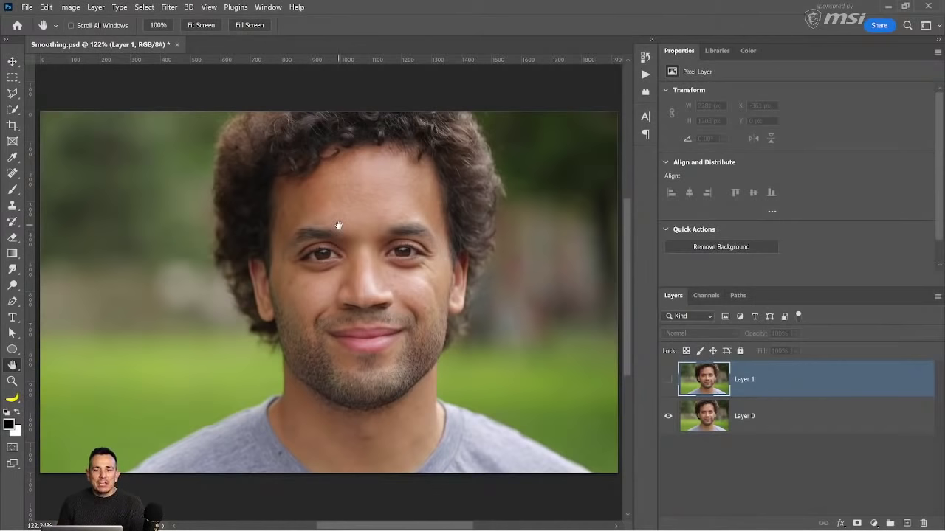
{"action": "left_click", "coordinate": [667, 381]}
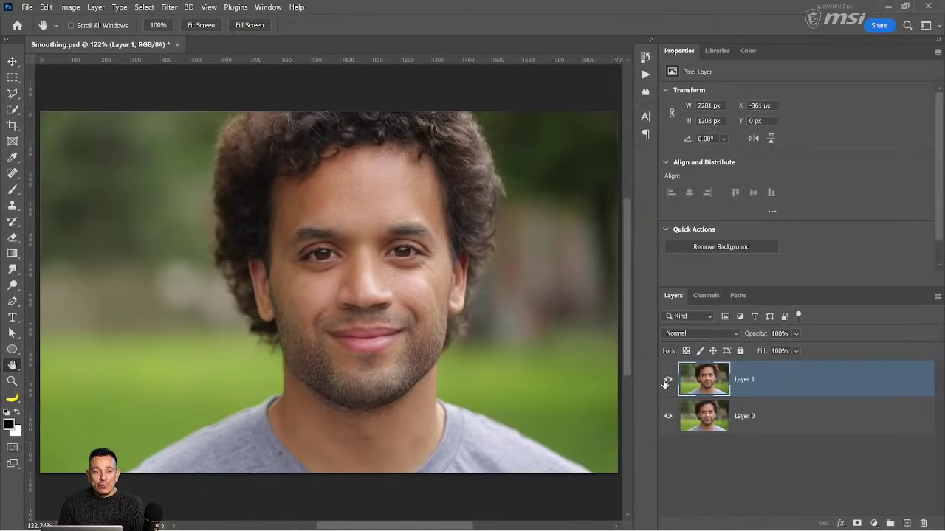
- Set Layer 1's blend mode to Lighten, comparing it with Normal on a close-up of the face
{"action": "left_click", "coordinate": [673, 336]}
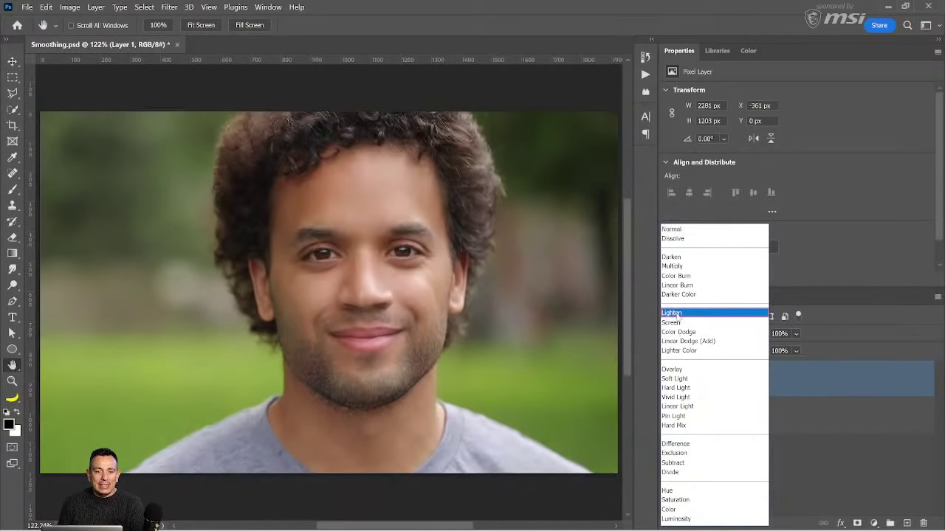
{"action": "left_click", "coordinate": [672, 313]}
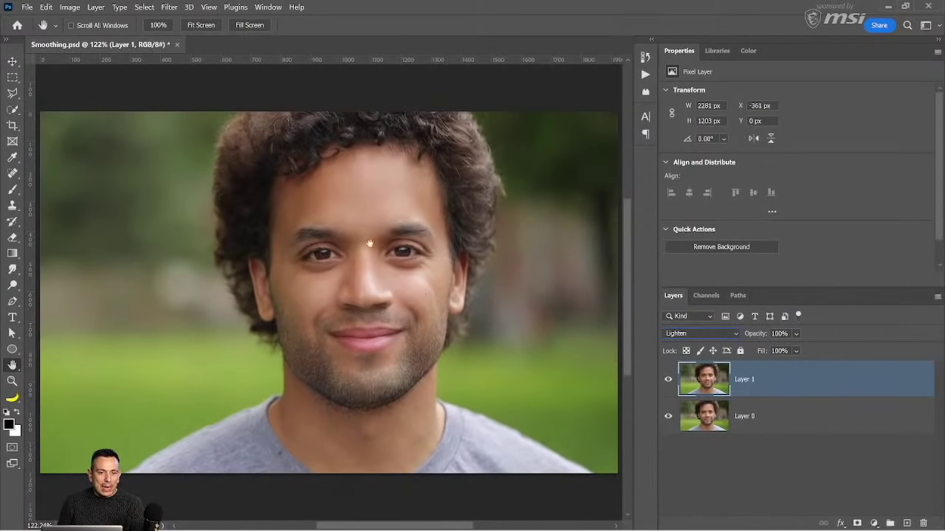
{"action": "key", "text": "z"}
{"action": "left_click_drag", "start_coordinate": [360, 240], "coordinate": [359, 240]}
{"action": "left_click", "coordinate": [678, 336]}
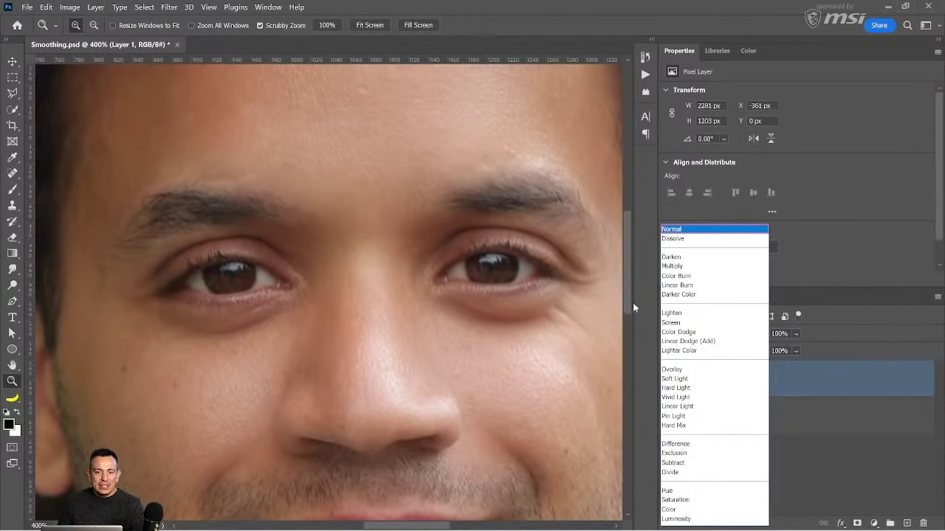
{"action": "left_click", "coordinate": [668, 313]}
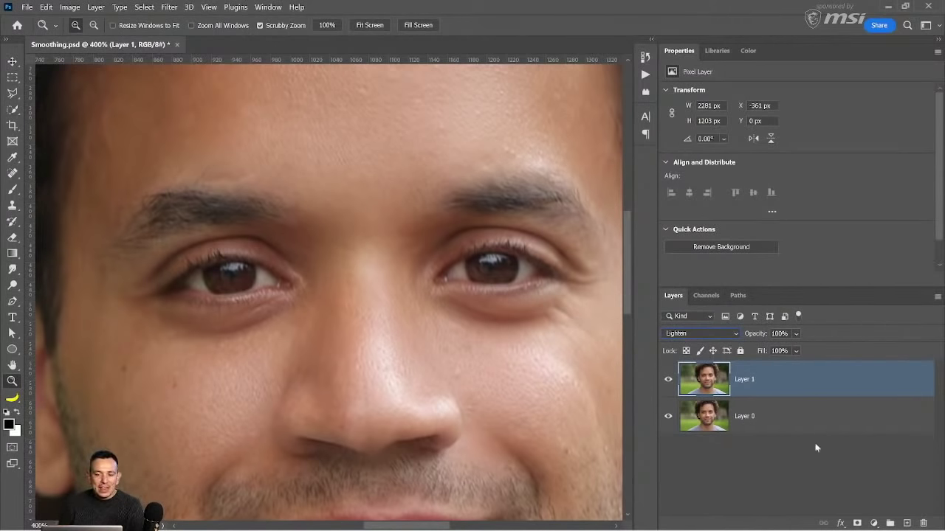
- Hide the smoothed layer behind a black layer mask and activate the Brush tool for painting in white
{"action": "left_click", "coordinate": [857, 524], "text": "alt"}
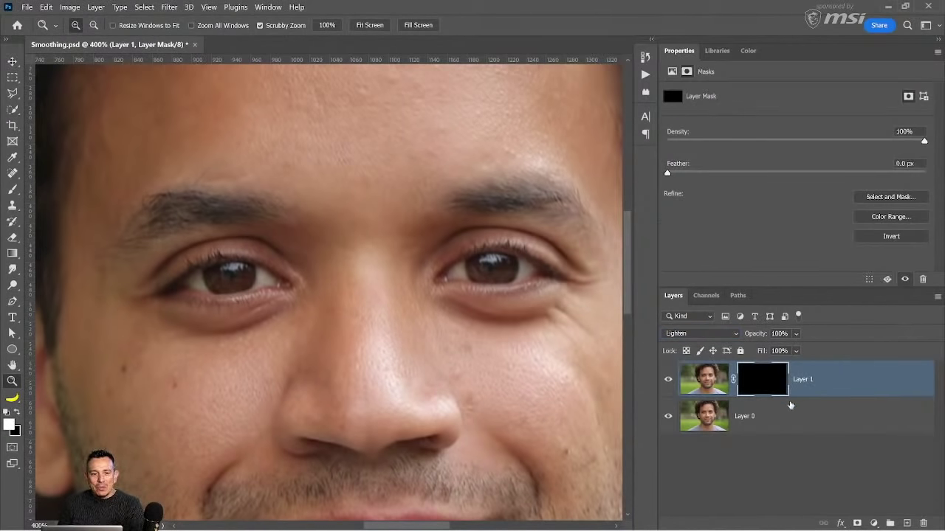
{"action": "left_click", "coordinate": [12, 189]}
{"action": "right_click", "coordinate": [12, 190]}
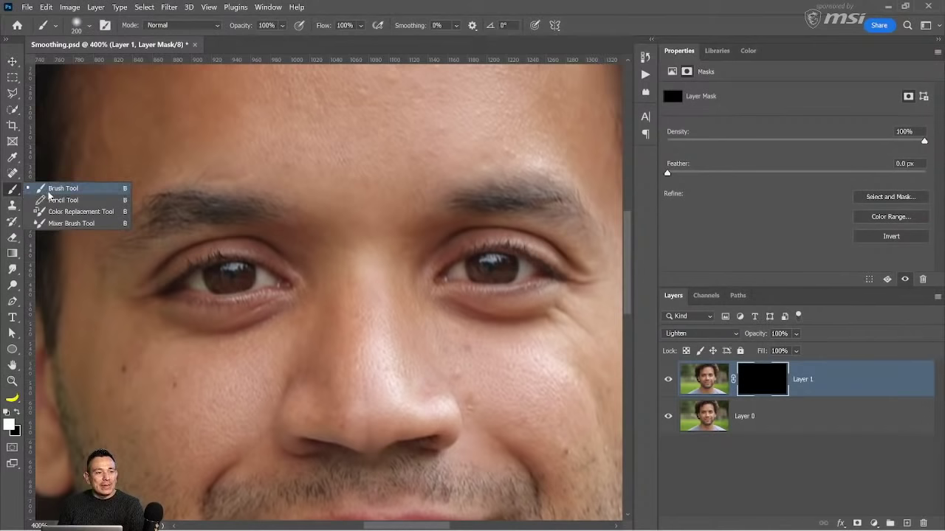
{"action": "left_click", "coordinate": [50, 189]}
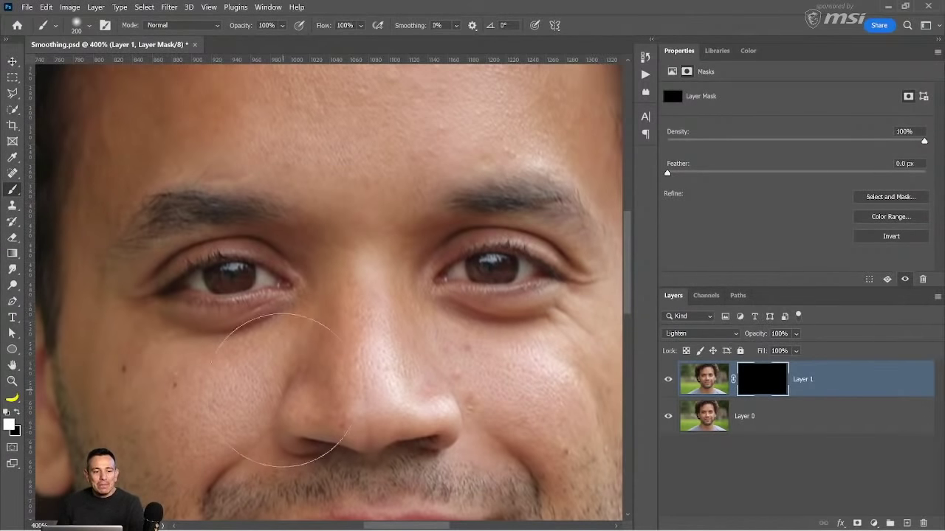
- Reduce the brush size to 60 and paint white on the mask over the dark spots on the cheeks
{"action": "key", "text": "bracketleft"}
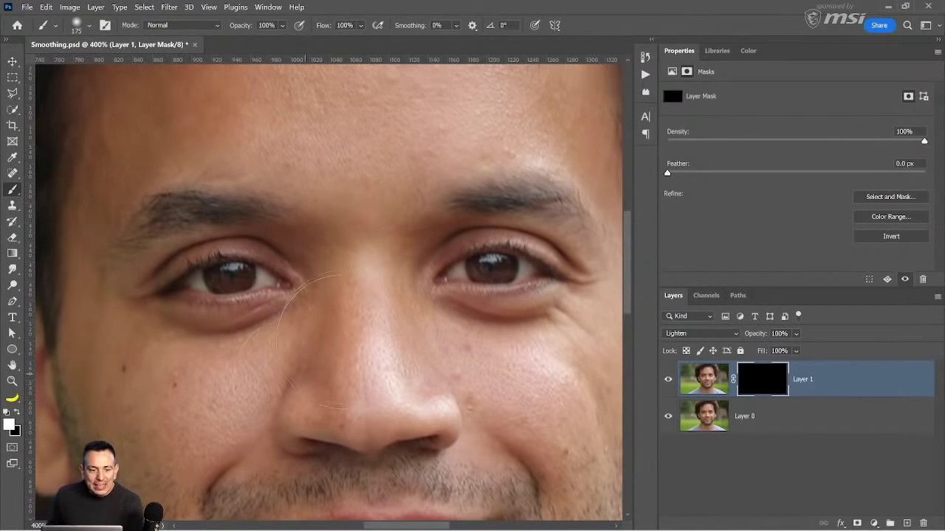
{"action": "key", "text": "bracketleft"}
{"action": "key", "text": "bracketleft"}
{"action": "key", "text": "bracketleft"}
{"action": "key", "text": "bracketleft"}
{"action": "key", "text": "bracketleft"}
{"action": "key", "text": "bracketleft"}
{"action": "key", "text": "bracketleft"}
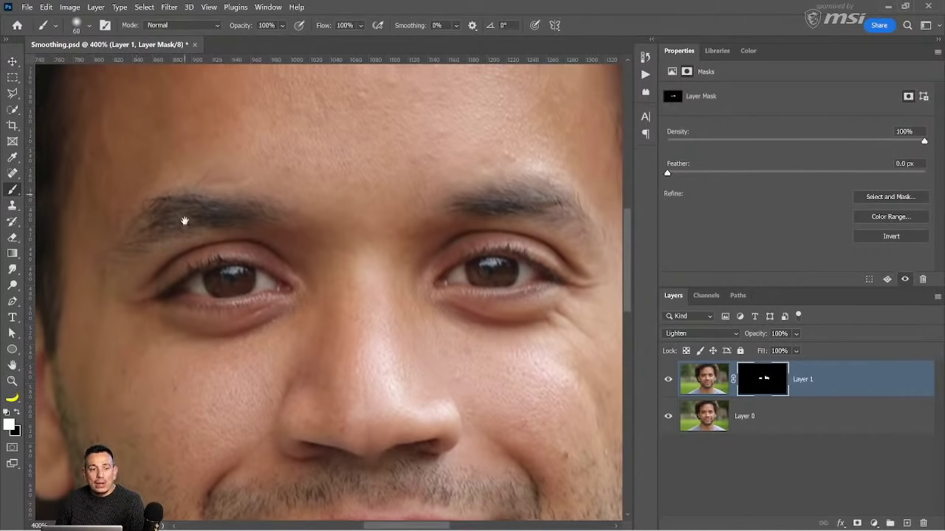
- Paint white on Layer 1's mask over the forehead blemishes to reveal the smoothing there
{"action": "left_click_drag", "start_coordinate": [185, 221], "coordinate": [208, 332]}
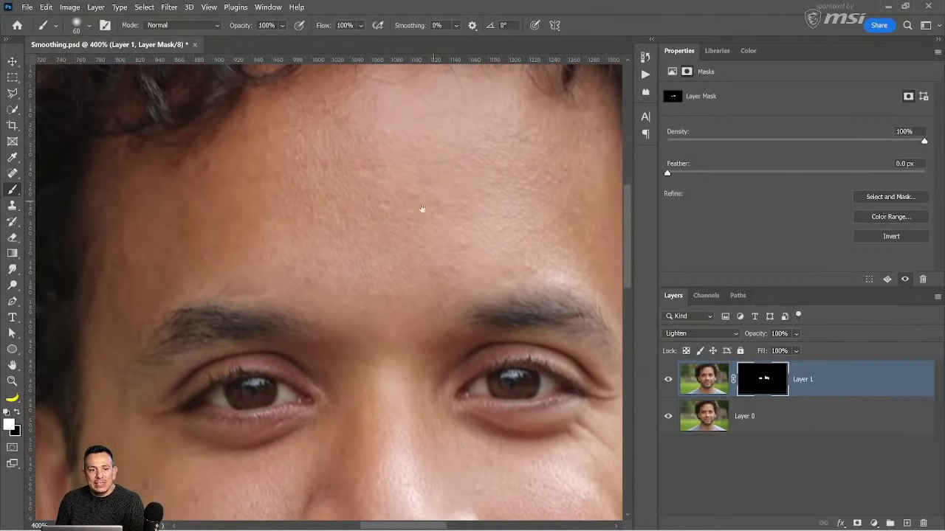
{"action": "left_click_drag", "start_coordinate": [423, 204], "coordinate": [317, 243]}
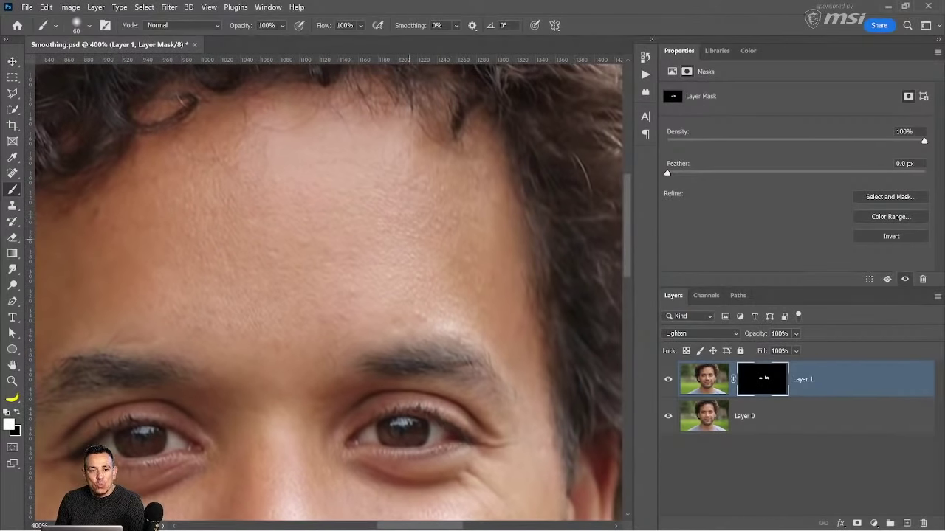
{"action": "mouse_move", "coordinate": [425, 265]}
{"action": "left_mouse_down"}
{"action": "mouse_move", "coordinate": [310, 188]}
{"action": "mouse_move", "coordinate": [310, 174]}
{"action": "left_mouse_up"}
{"action": "left_click_drag", "start_coordinate": [347, 390], "coordinate": [240, 392]}
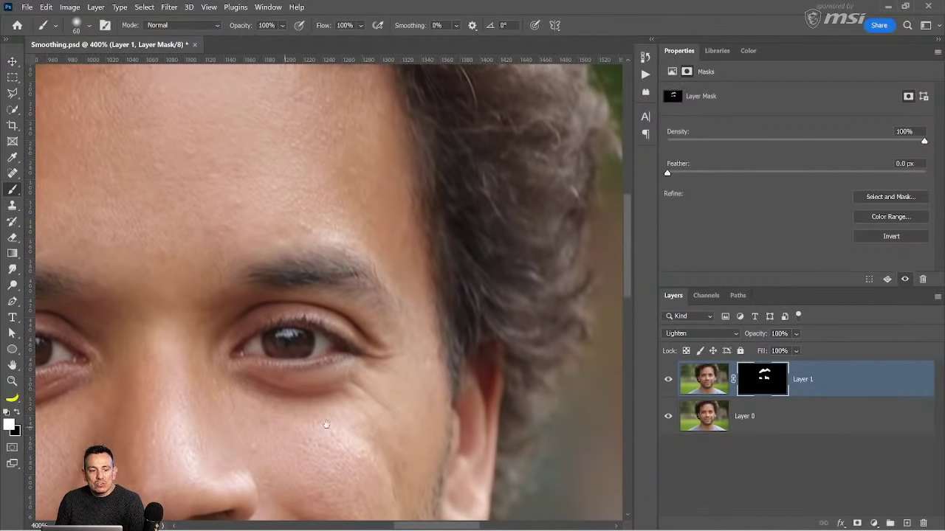
- Paint white on the mask over the remaining blemishes on the cheeks, below the eyes and around the chin
{"action": "left_click_drag", "start_coordinate": [327, 425], "coordinate": [319, 320]}
{"action": "left_click_drag", "start_coordinate": [242, 350], "coordinate": [384, 297]}
{"action": "left_click_drag", "start_coordinate": [317, 359], "coordinate": [360, 186]}
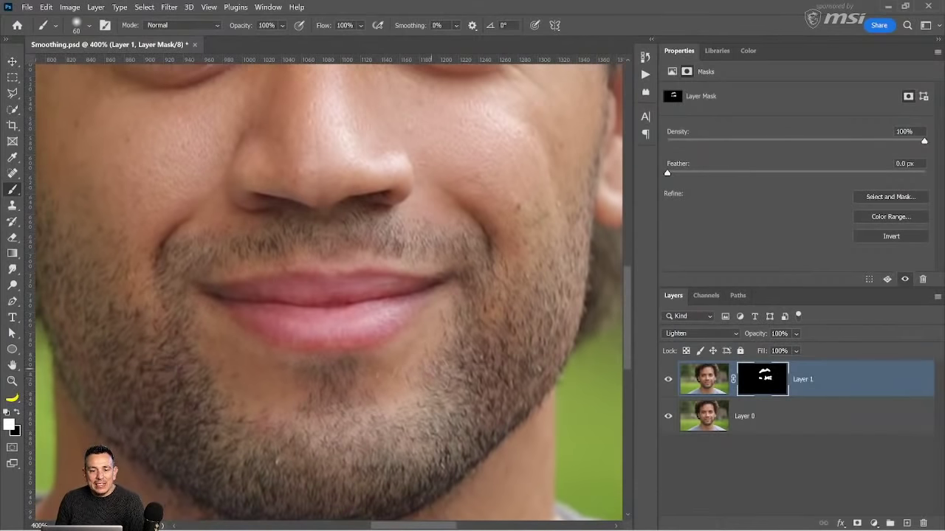
{"action": "left_click_drag", "start_coordinate": [263, 386], "coordinate": [390, 466]}
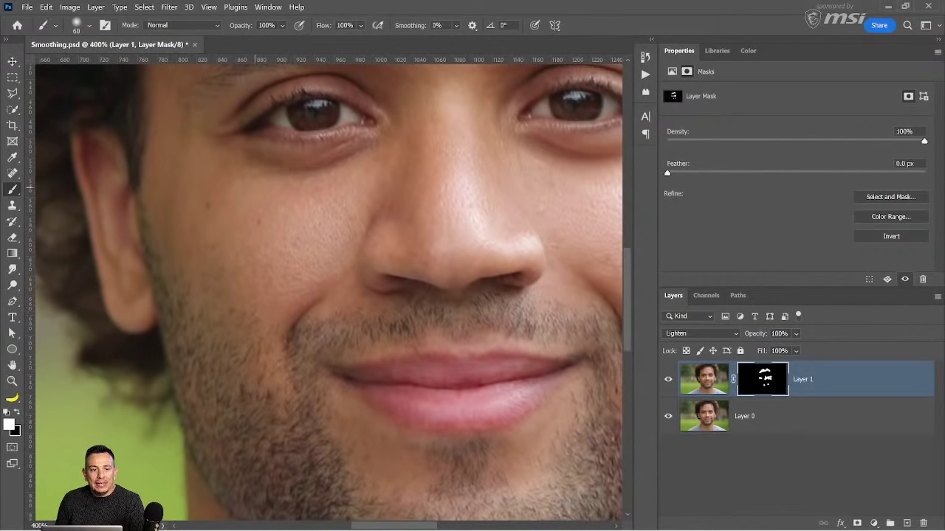
{"action": "left_click_drag", "start_coordinate": [530, 170], "coordinate": [416, 240]}
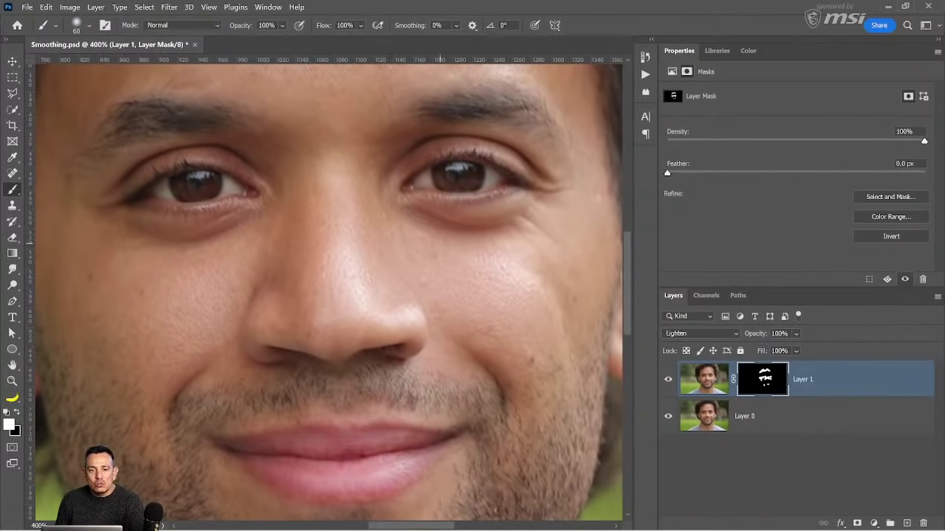
- Toggle Layer 1's visibility at full-image view to compare the masked retouch with the original portrait
{"action": "double_click", "coordinate": [11, 365]}
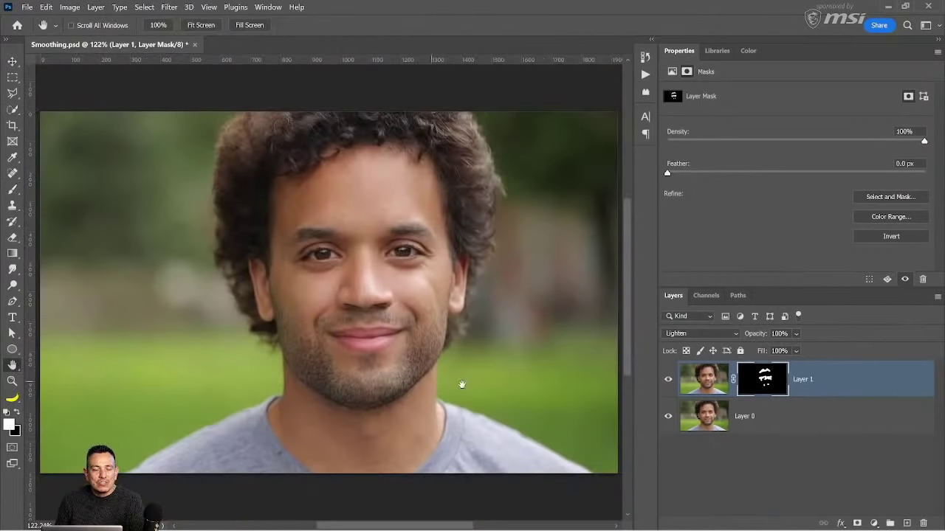
{"action": "left_click", "coordinate": [668, 380]}
{"action": "left_click", "coordinate": [668, 380]}
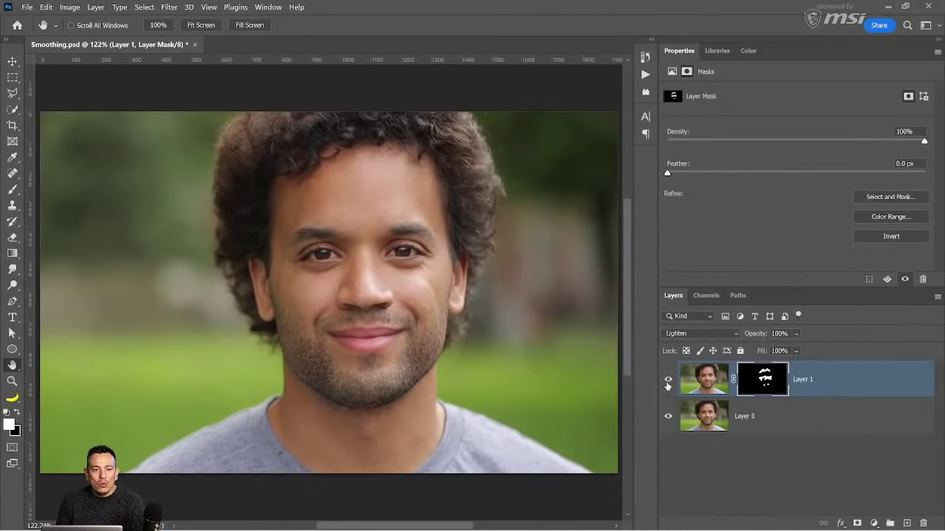
{"action": "left_click", "coordinate": [668, 379]}
{"action": "left_click", "coordinate": [668, 383]}
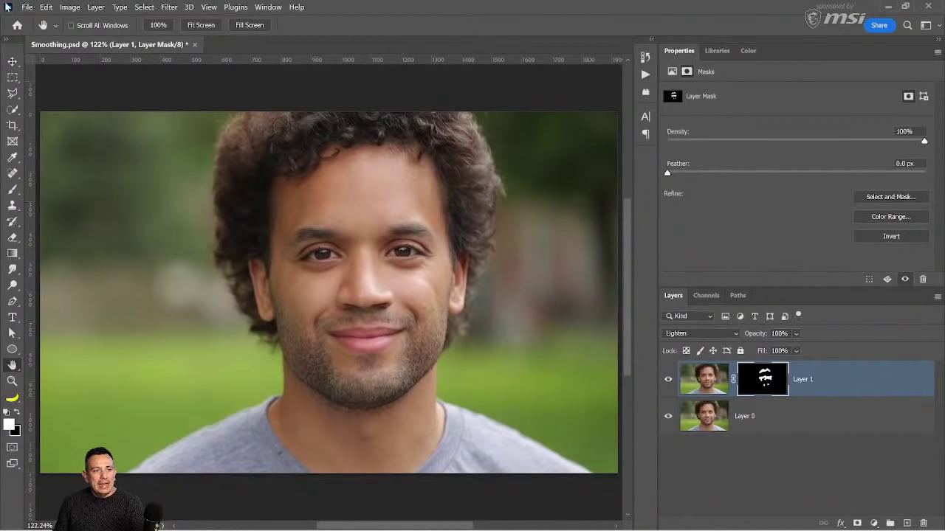
- Start opening another file and look through the YouTube Streams and 20 - Neural Filters folders
{"action": "left_click", "coordinate": [27, 8]}
{"action": "left_click", "coordinate": [41, 30]}
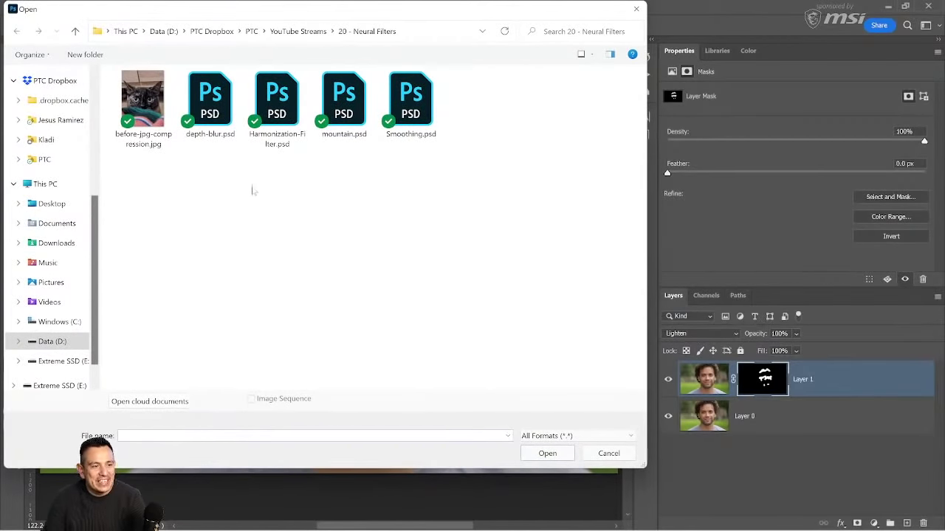
{"action": "left_click", "coordinate": [297, 31]}
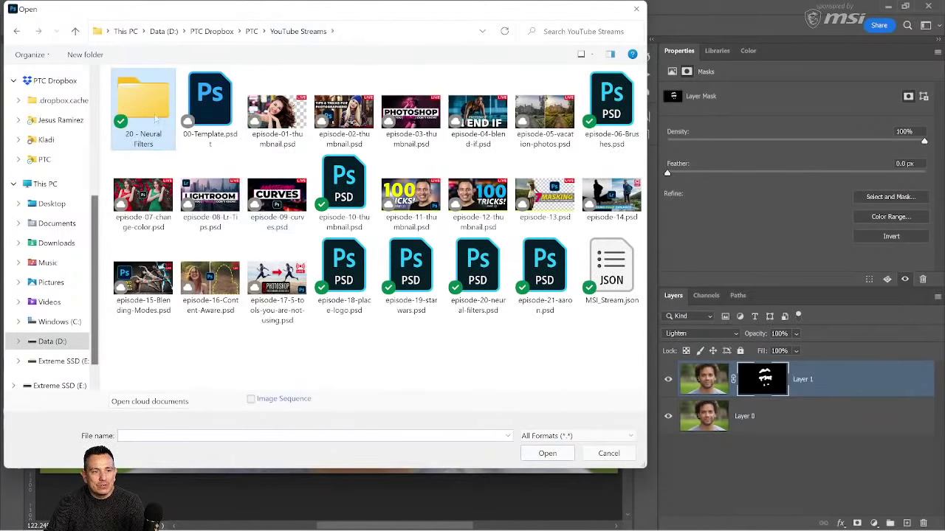
{"action": "double_click", "coordinate": [155, 118]}
- Open image-starter.psd from PTC Dropbox > PTC > Speaking Engaments > 2022 > CreativePro > 3-min-max and fit it to the window
{"action": "left_click", "coordinate": [46, 82]}
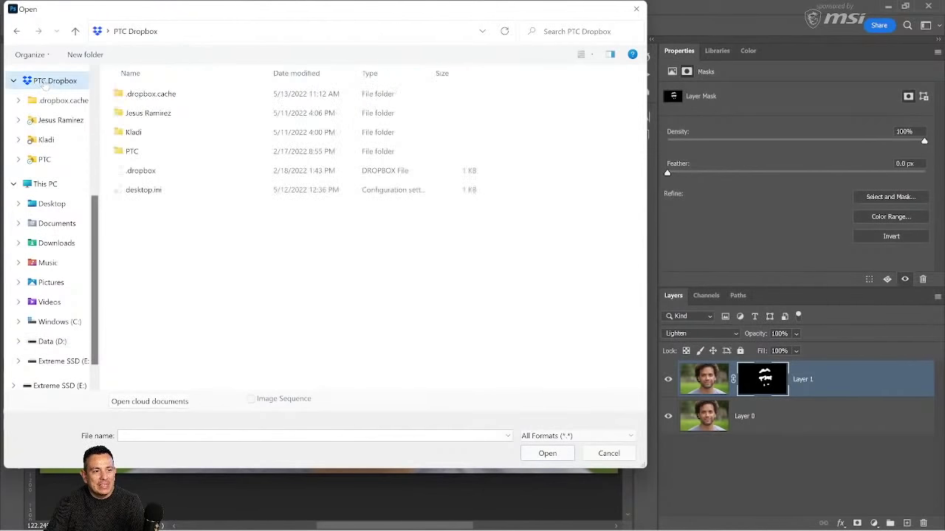
{"action": "double_click", "coordinate": [133, 151]}
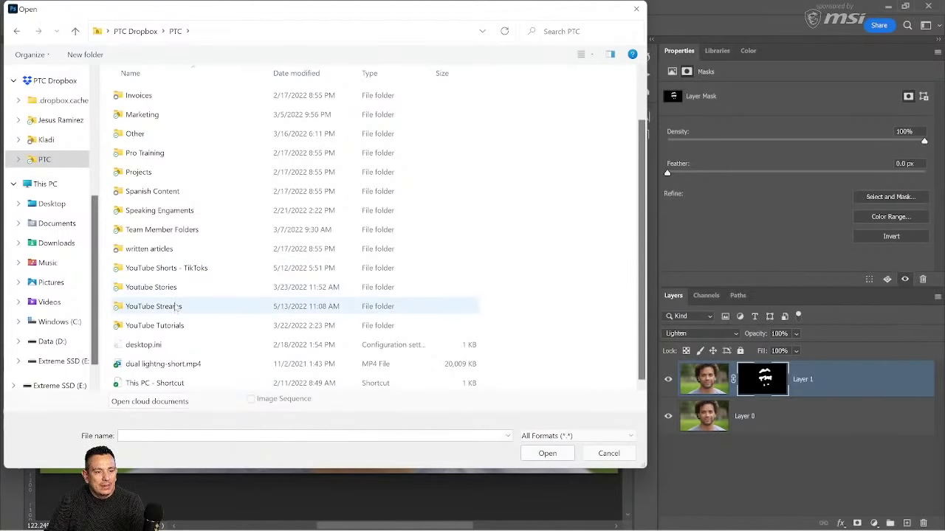
{"action": "double_click", "coordinate": [159, 210]}
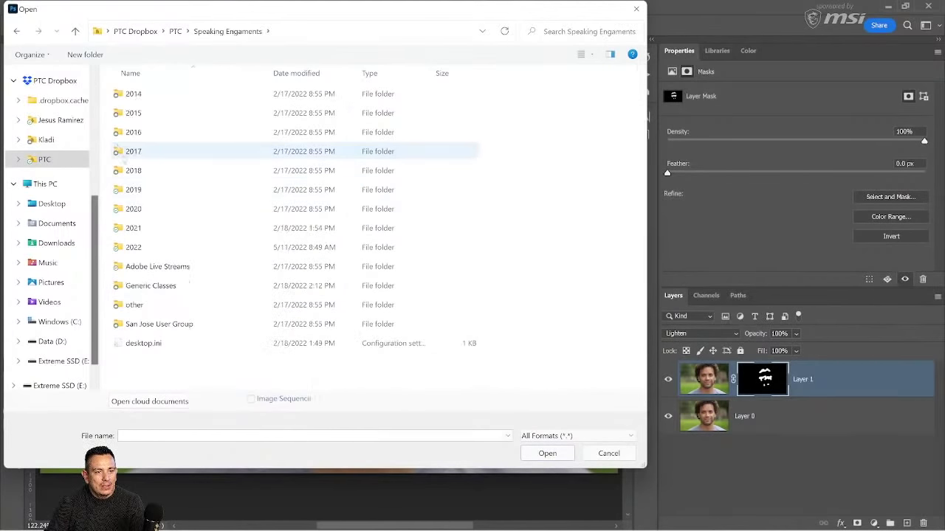
{"action": "double_click", "coordinate": [137, 247]}
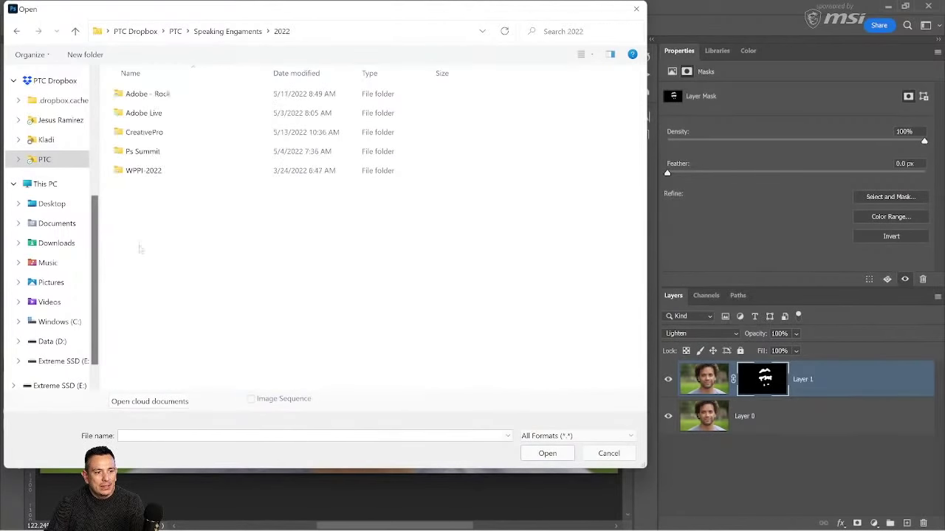
{"action": "double_click", "coordinate": [157, 133]}
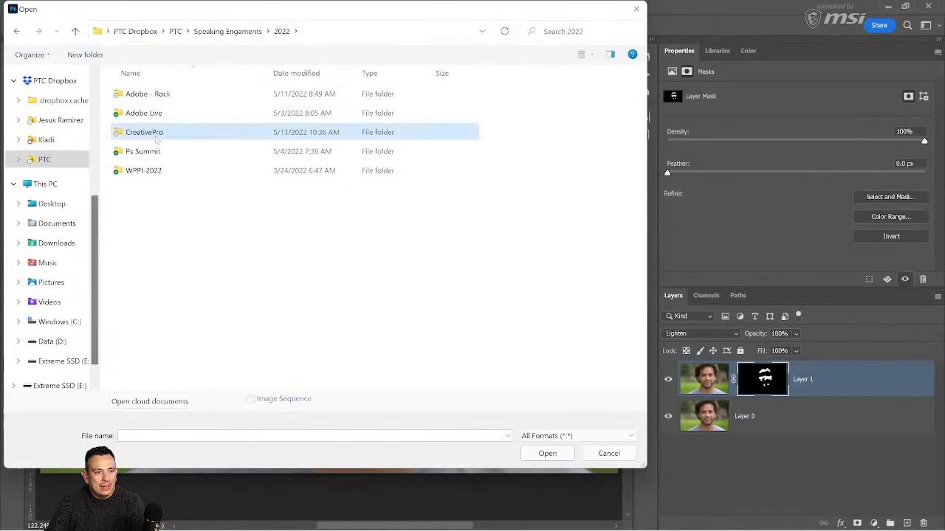
{"action": "double_click", "coordinate": [151, 94]}
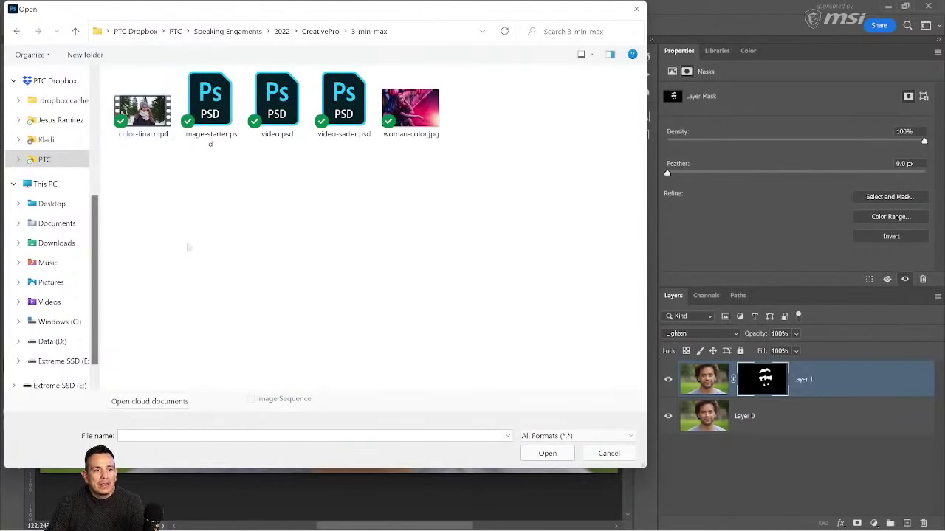
{"action": "left_click", "coordinate": [209, 107]}
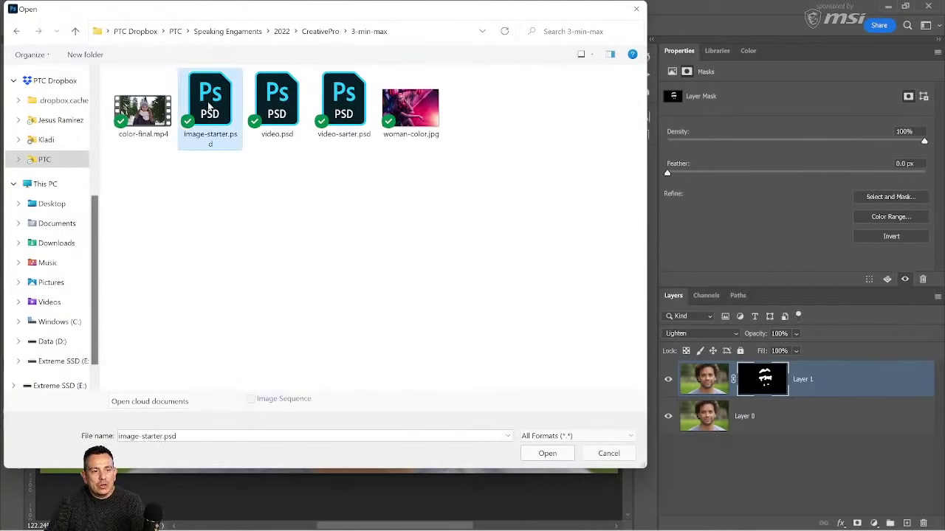
{"action": "double_click", "coordinate": [209, 107]}
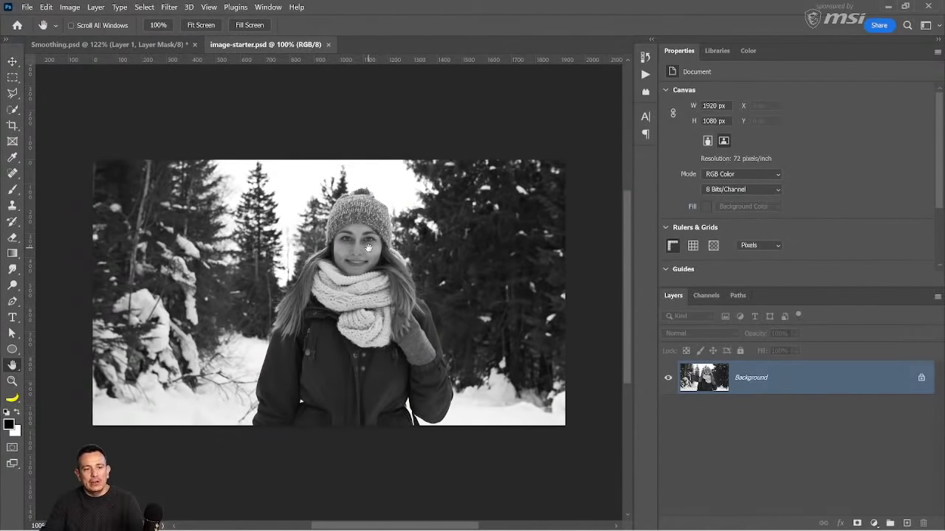
{"action": "double_click", "coordinate": [14, 365]}
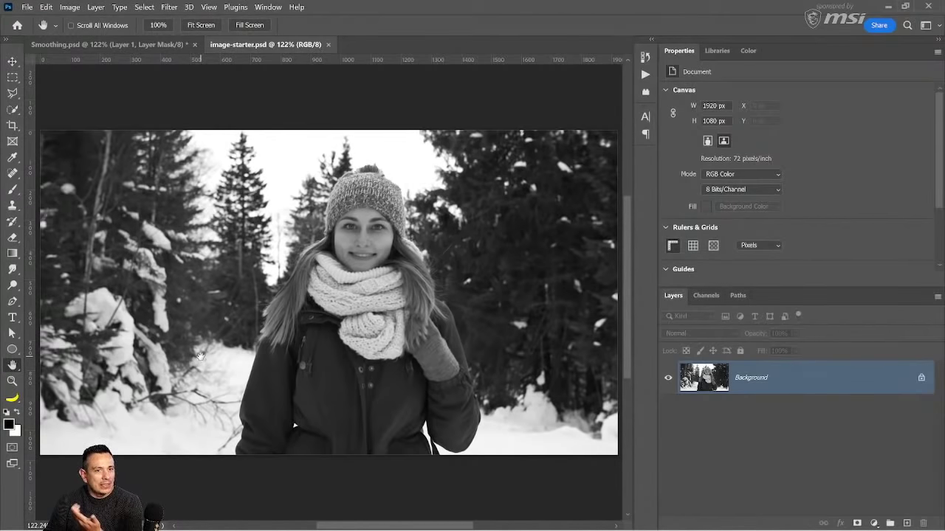
- Enable the Colorize neural filter on the black-and-white winter portrait and examine the automatic coloring
{"action": "left_click", "coordinate": [169, 6]}
{"action": "left_click", "coordinate": [186, 48]}
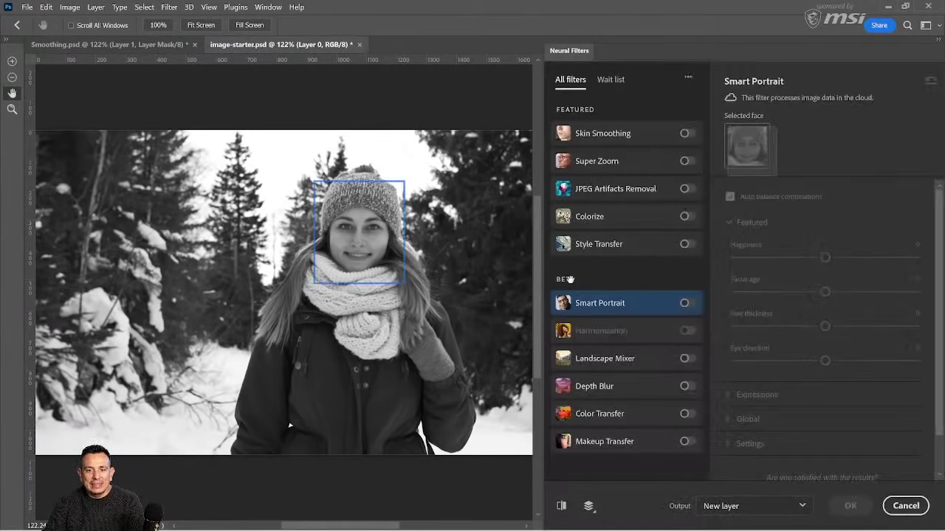
{"action": "left_click", "coordinate": [684, 216]}
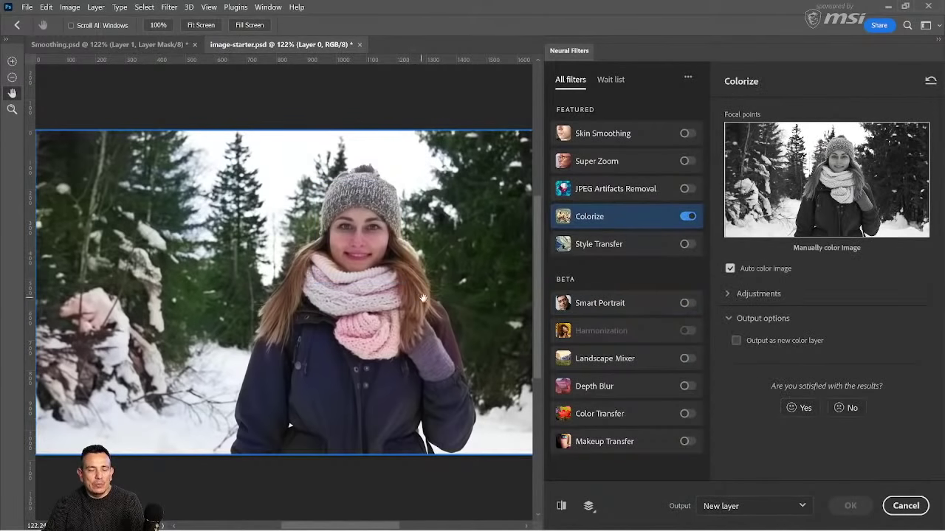
{"action": "left_click_drag", "start_coordinate": [446, 301], "coordinate": [342, 277]}
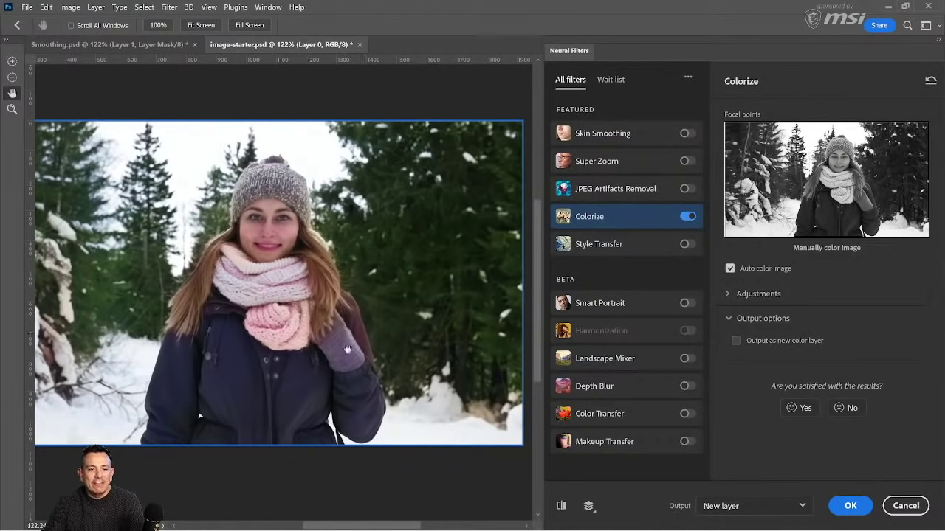
- Expand the Colorize adjustments and add red focal points across the woman's scarf
{"action": "left_click", "coordinate": [731, 295]}
{"action": "mouse_move", "coordinate": [936, 278]}
{"action": "left_mouse_down"}
{"action": "mouse_move", "coordinate": [941, 408]}
{"action": "mouse_move", "coordinate": [936, 310]}
{"action": "mouse_move", "coordinate": [918, 273]}
{"action": "left_mouse_up"}
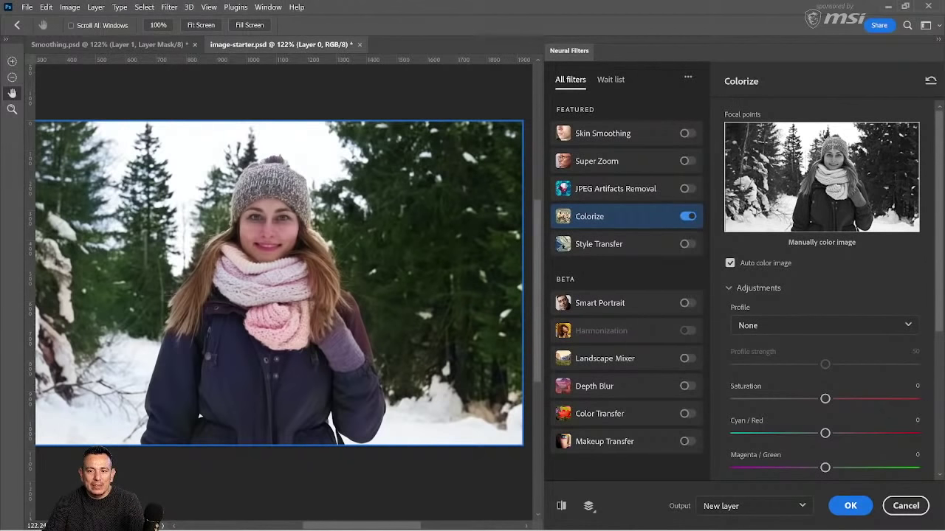
{"action": "left_click", "coordinate": [819, 192]}
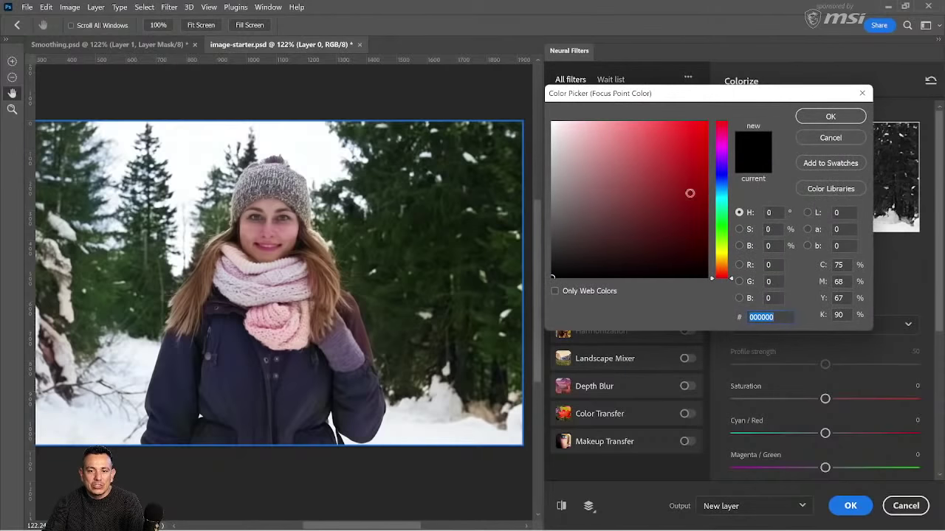
{"action": "left_click", "coordinate": [697, 195]}
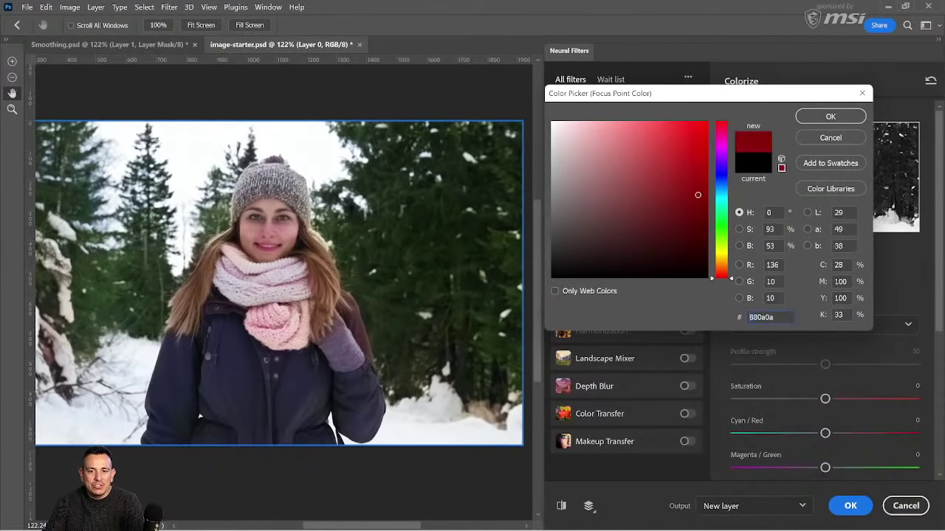
{"action": "left_click", "coordinate": [830, 117]}
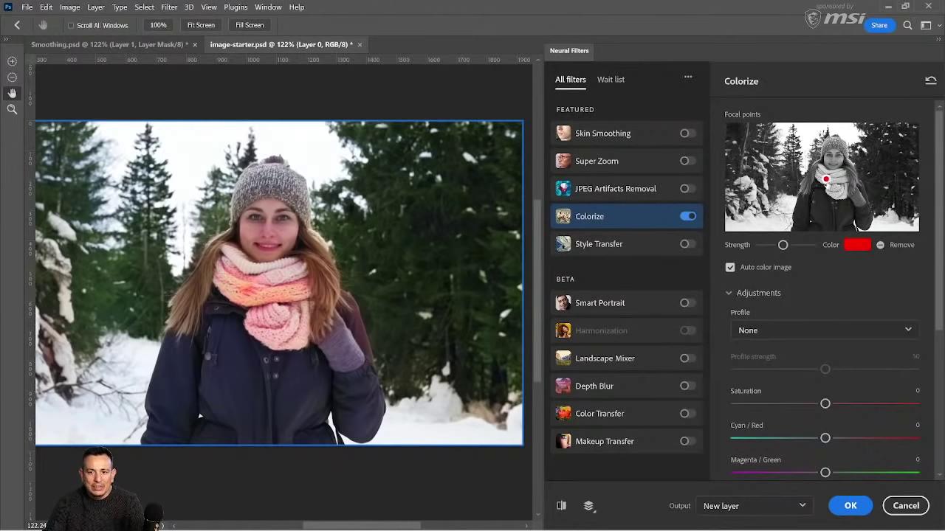
{"action": "left_click", "coordinate": [838, 192]}
{"action": "left_click", "coordinate": [840, 174]}
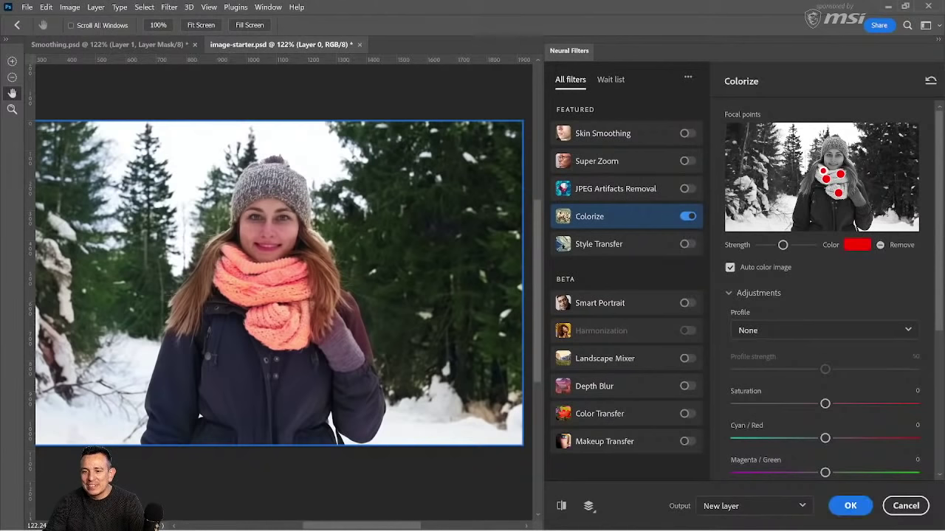
- Remove all the red focal points from the scarf and cancel the neural filter without applying it
{"action": "left_click", "coordinate": [823, 171]}
{"action": "key", "text": "Delete"}
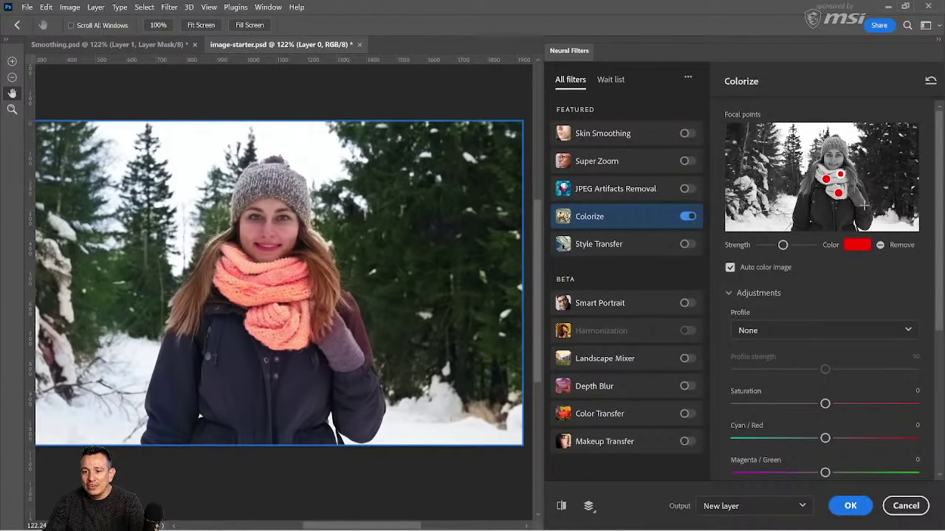
{"action": "left_click", "coordinate": [880, 245]}
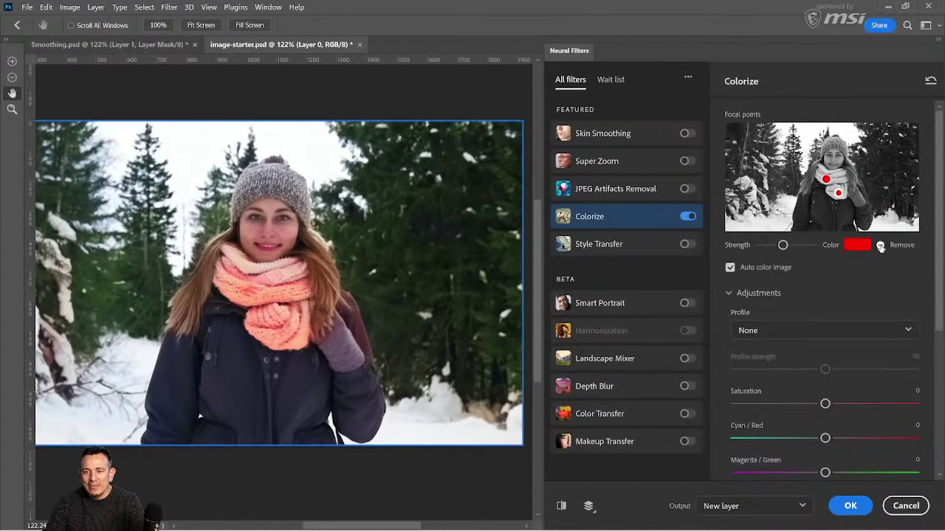
{"action": "left_click", "coordinate": [880, 245]}
{"action": "left_click", "coordinate": [880, 245]}
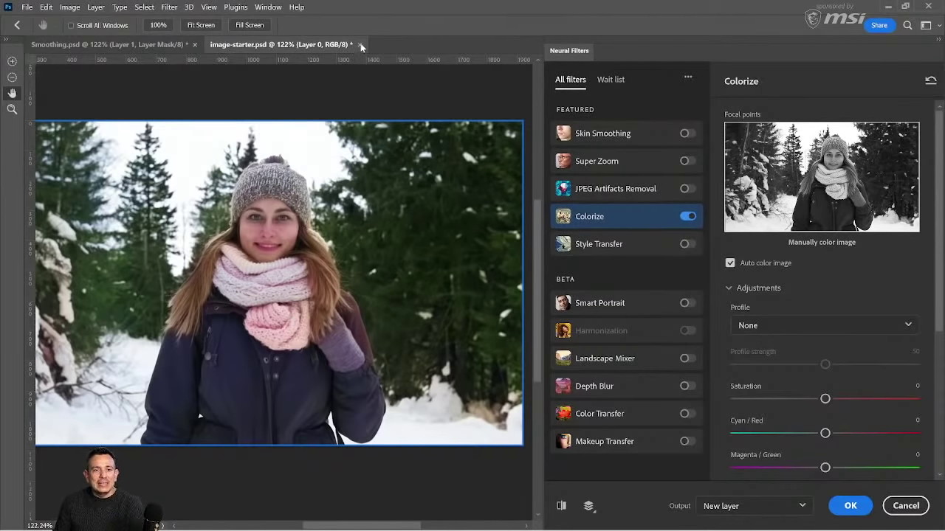
{"action": "left_click", "coordinate": [906, 505]}
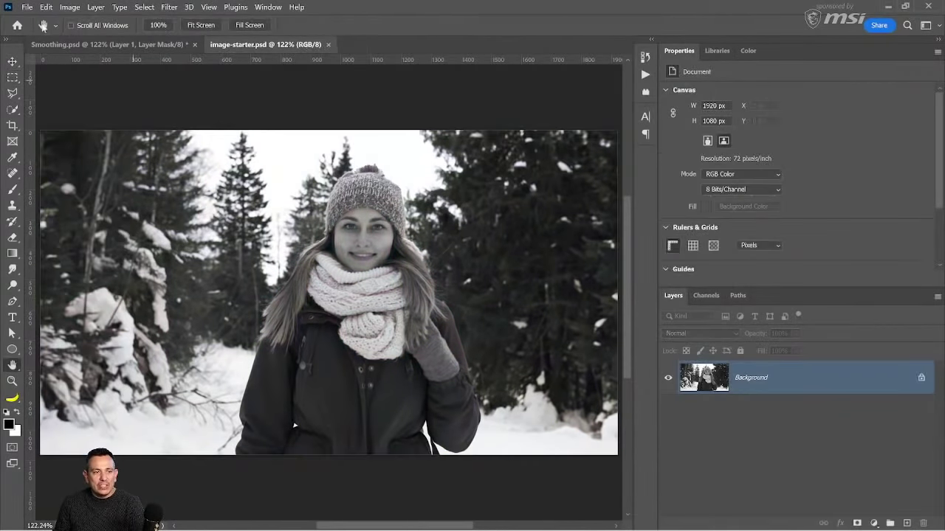
- Open woman-color.jpg from the 3-min-max folder and fit the image to the window
{"action": "left_click", "coordinate": [27, 7]}
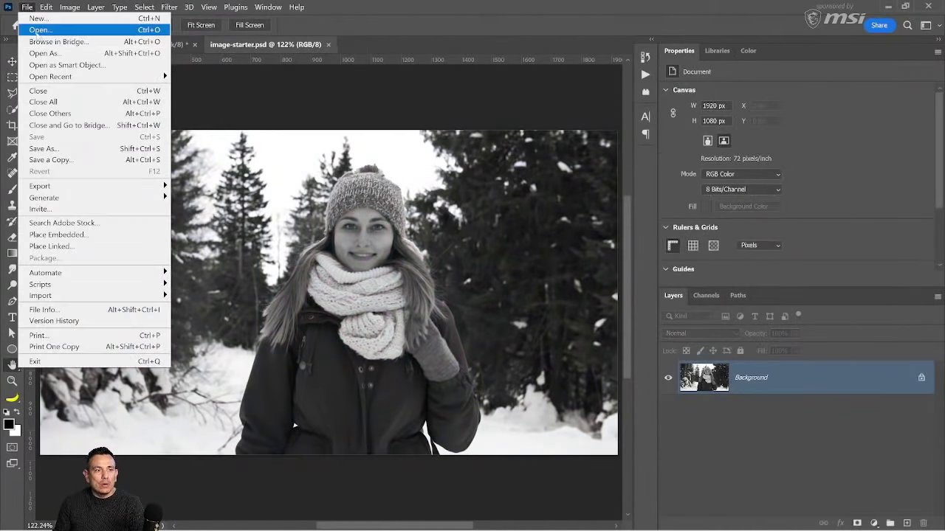
{"action": "left_click", "coordinate": [41, 31]}
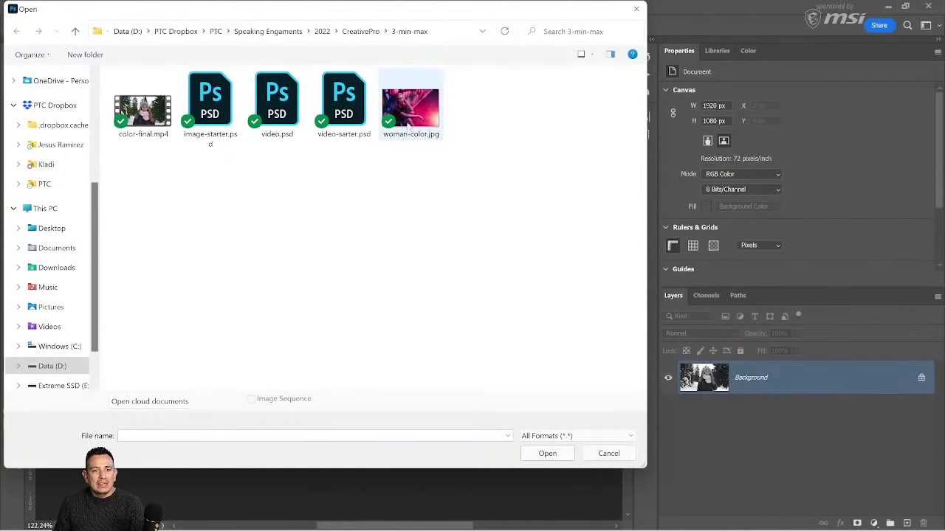
{"action": "double_click", "coordinate": [405, 120]}
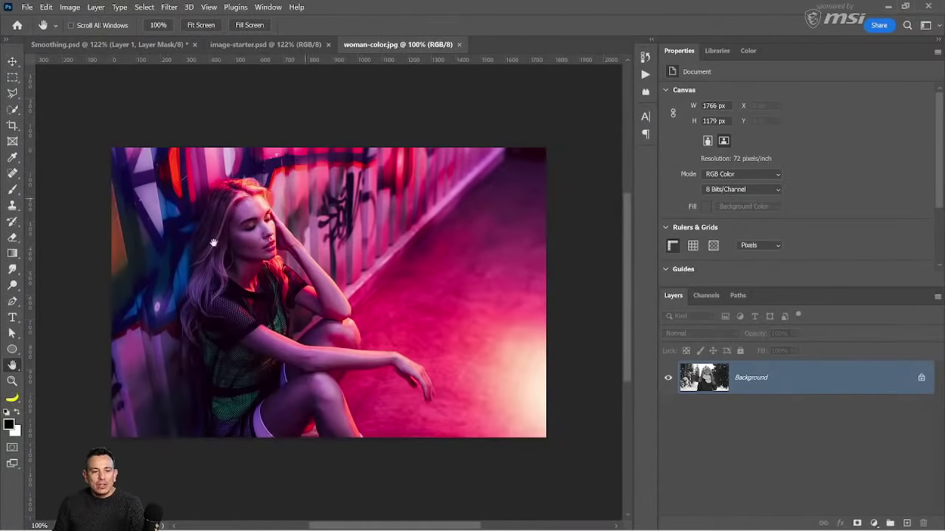
{"action": "left_click", "coordinate": [12, 381]}
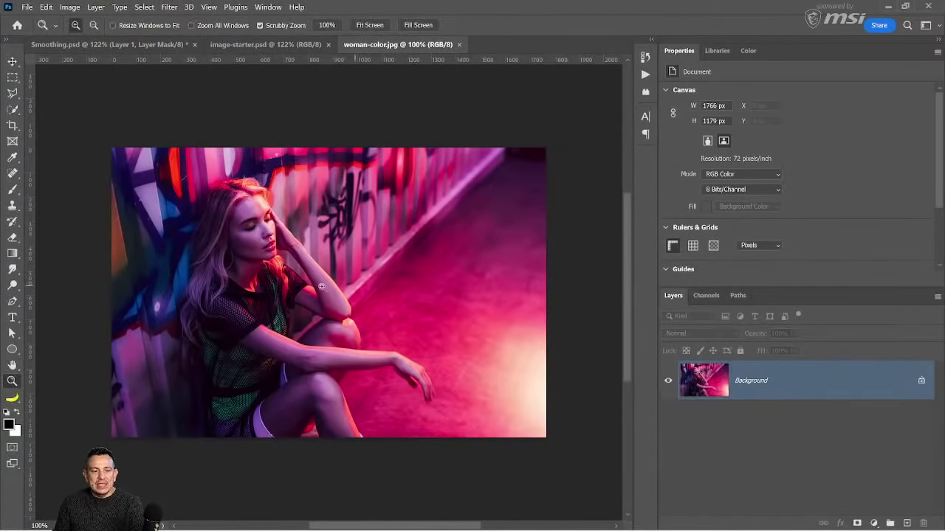
{"action": "double_click", "coordinate": [11, 365]}
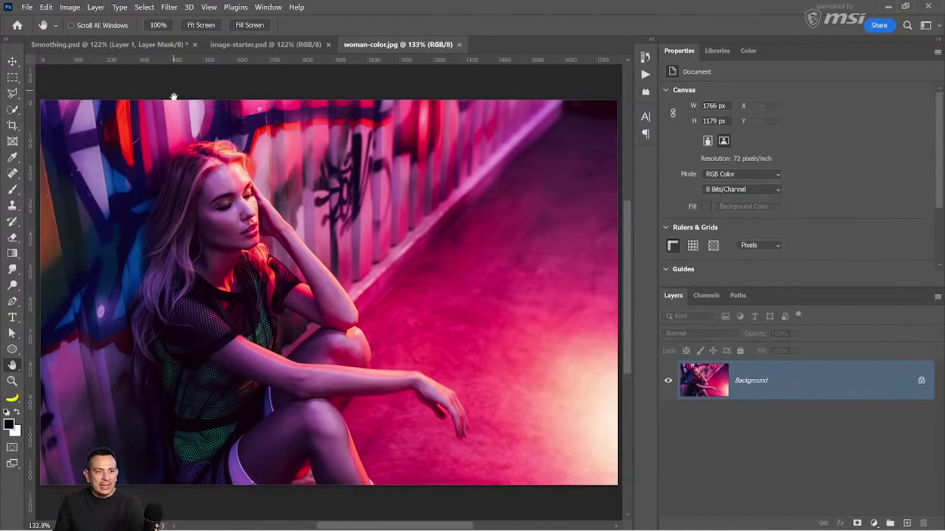
- Enable the Colorize neural filter on the pink-lit photo of the seated woman and compare the preview with the original
{"action": "left_click", "coordinate": [169, 7]}
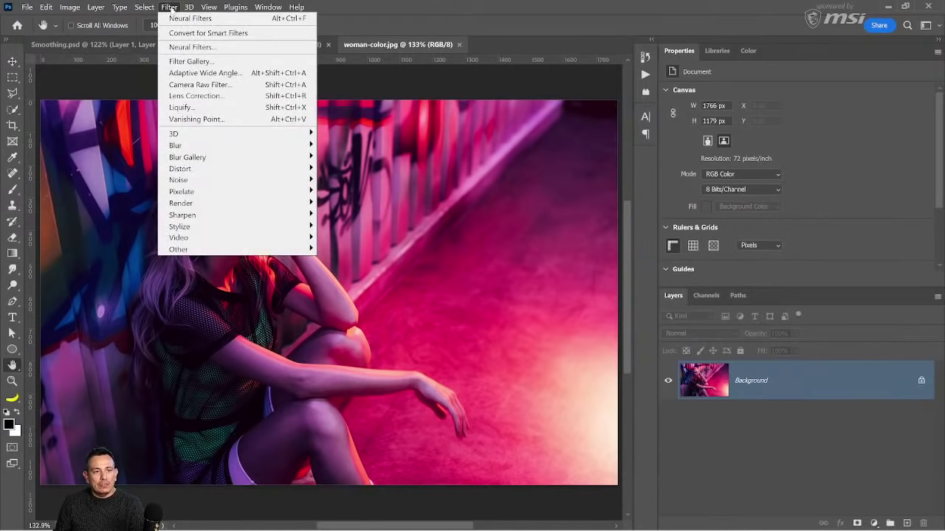
{"action": "left_click", "coordinate": [189, 49]}
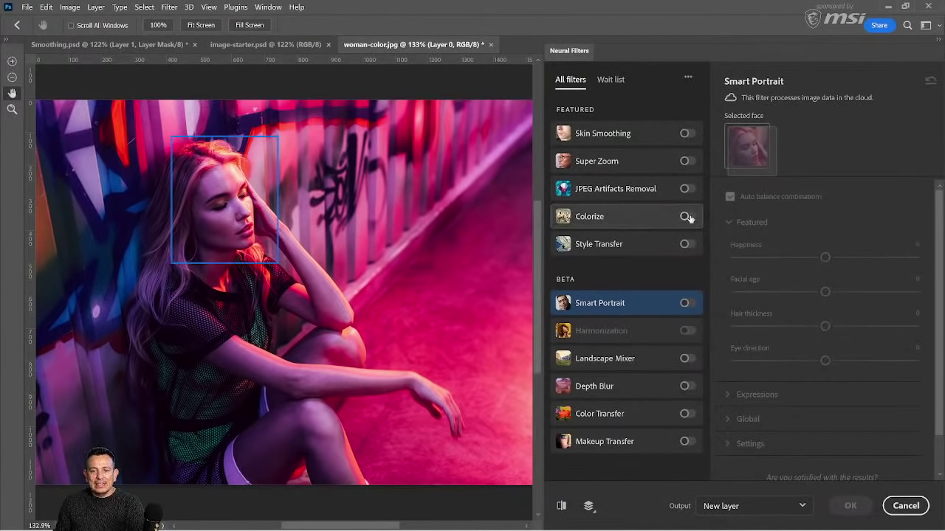
{"action": "left_click", "coordinate": [686, 217]}
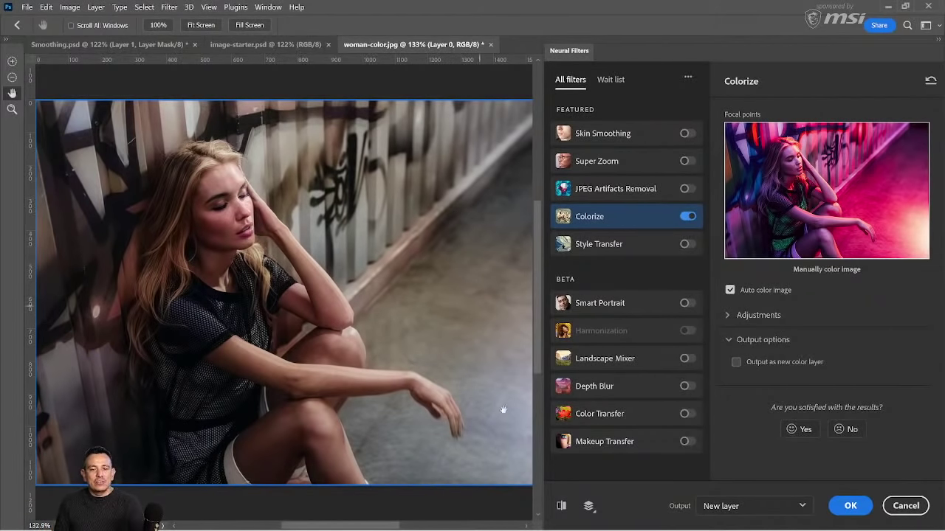
{"action": "left_click", "coordinate": [561, 507]}
{"action": "left_click", "coordinate": [561, 508]}
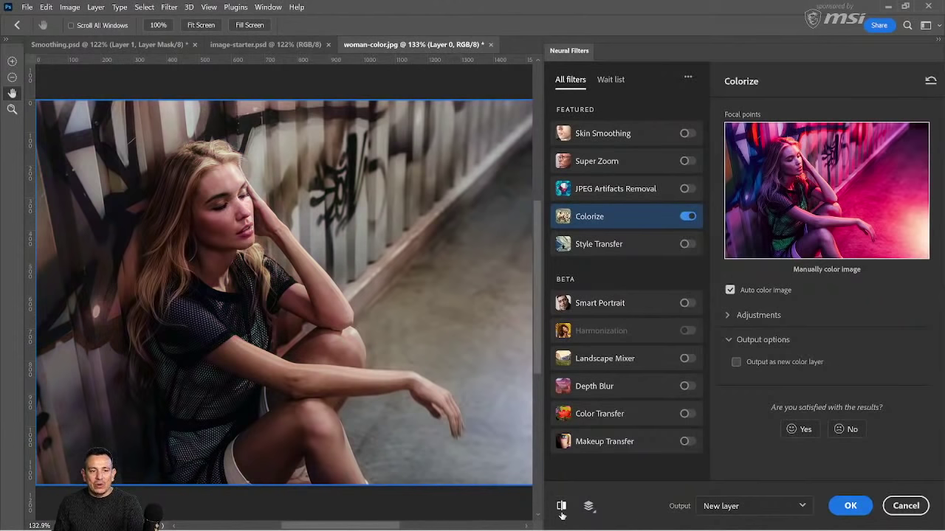
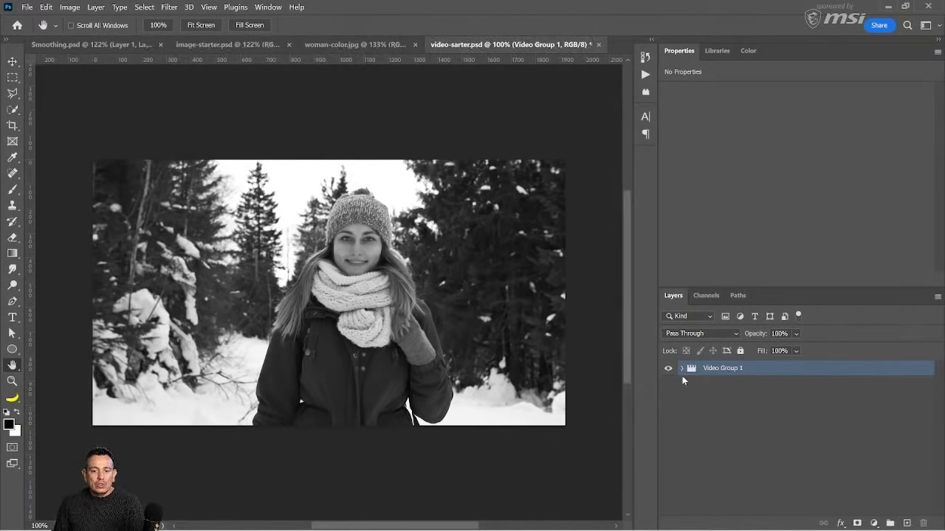
- Check the layer inside Video Group 1, collapse the group and convert it to a smart object
{"action": "left_click", "coordinate": [682, 367]}
{"action": "left_click", "coordinate": [768, 395]}
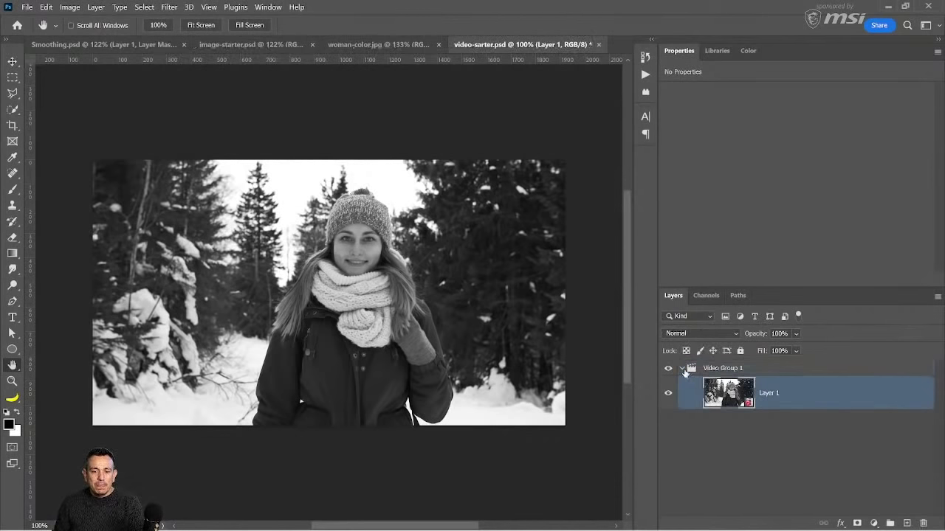
{"action": "left_click", "coordinate": [683, 369]}
{"action": "right_click", "coordinate": [768, 369]}
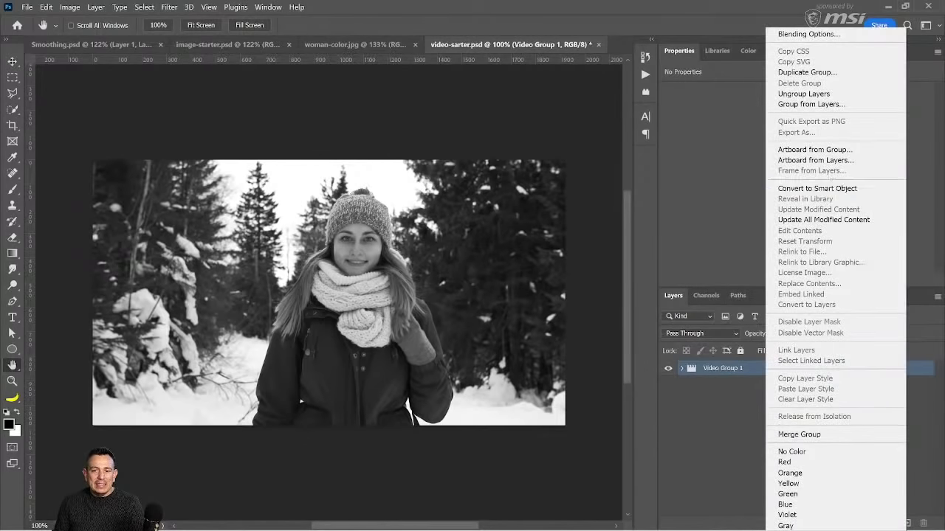
{"action": "left_click", "coordinate": [831, 189]}
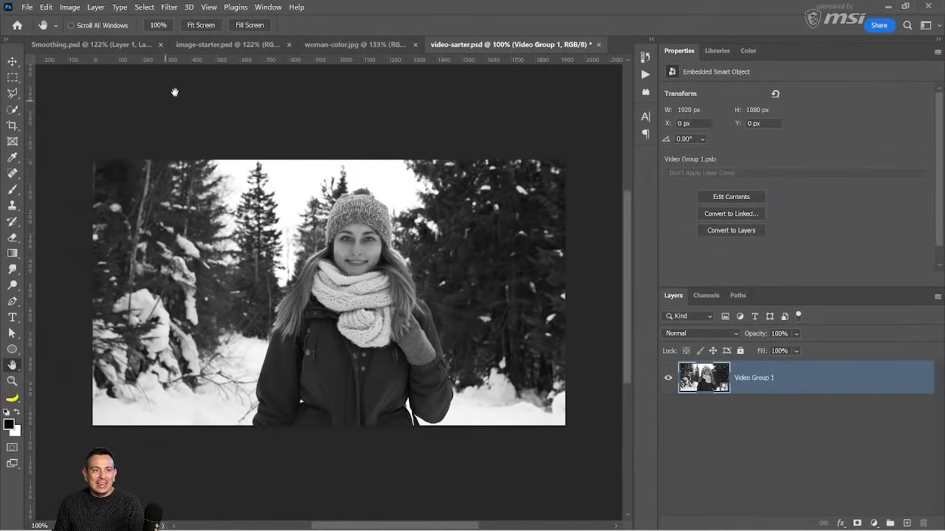
- Apply the Colorize neural filter to the Video Group 1 smart object, with the output set to Smart filter
{"action": "left_click", "coordinate": [169, 8]}
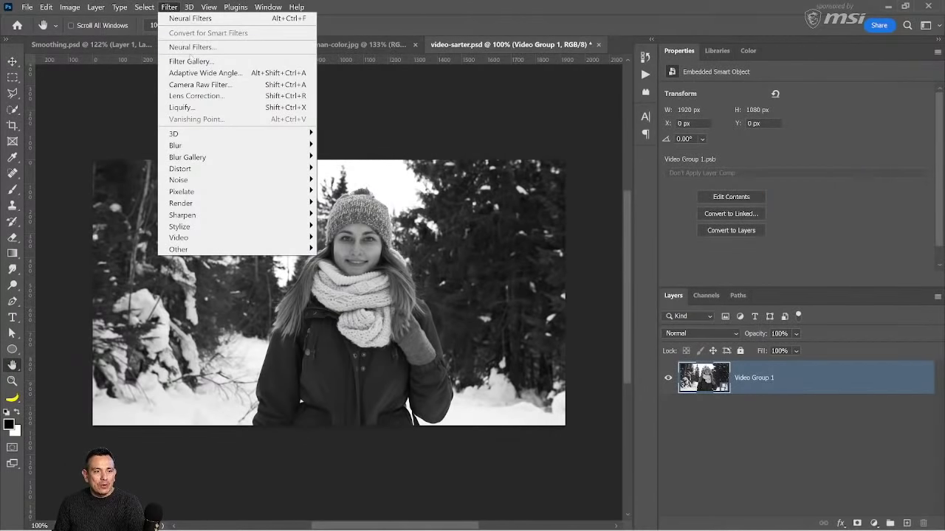
{"action": "left_click", "coordinate": [190, 47]}
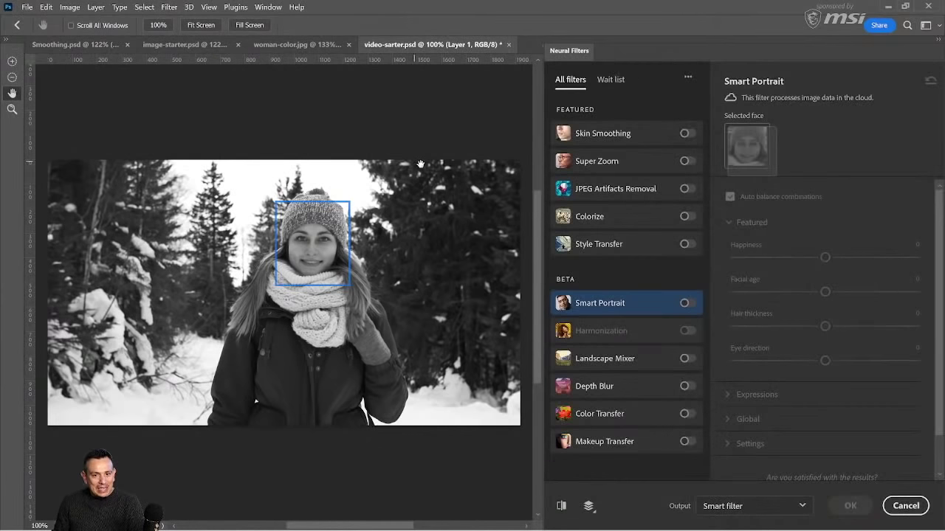
{"action": "left_click", "coordinate": [687, 217]}
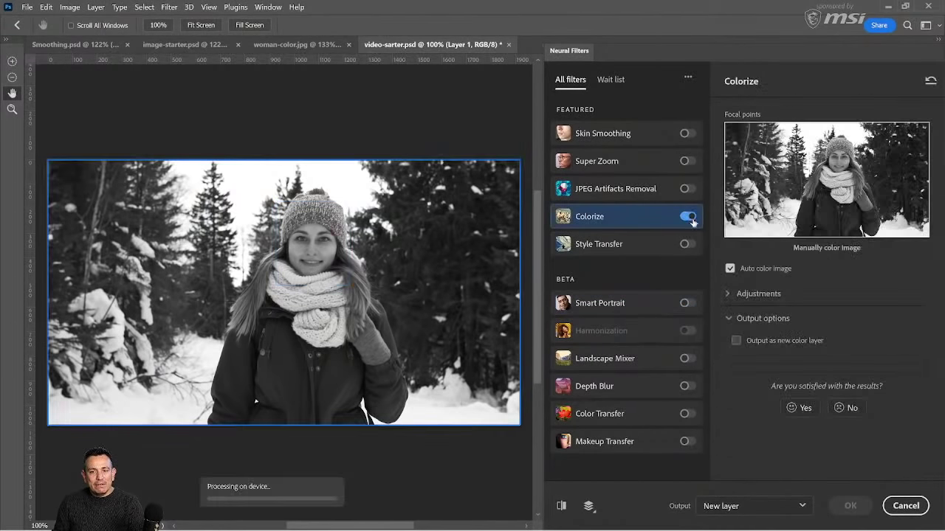
{"action": "left_click", "coordinate": [764, 507]}
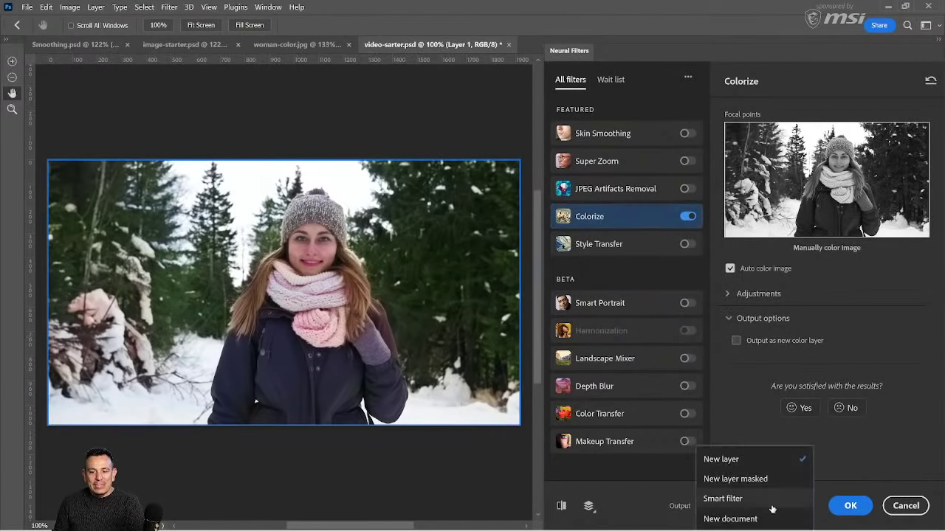
{"action": "left_click", "coordinate": [727, 499]}
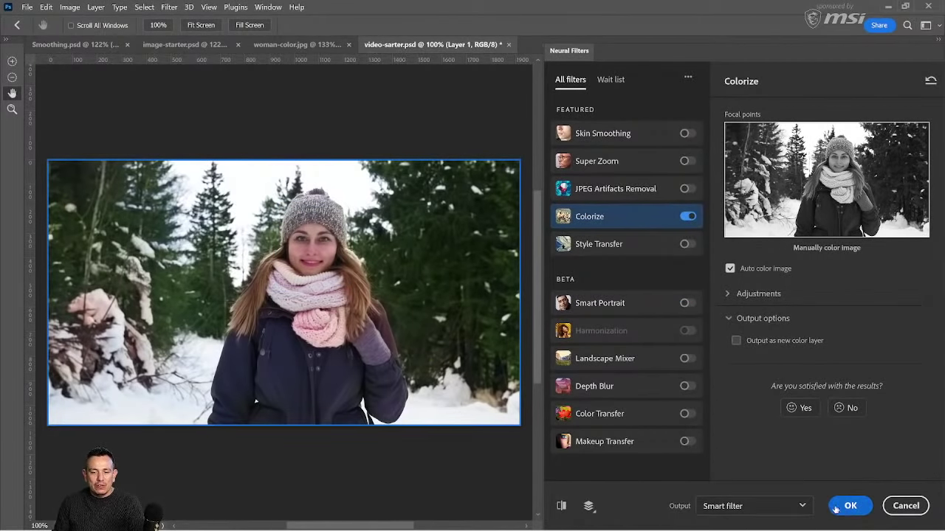
{"action": "left_click", "coordinate": [842, 510]}
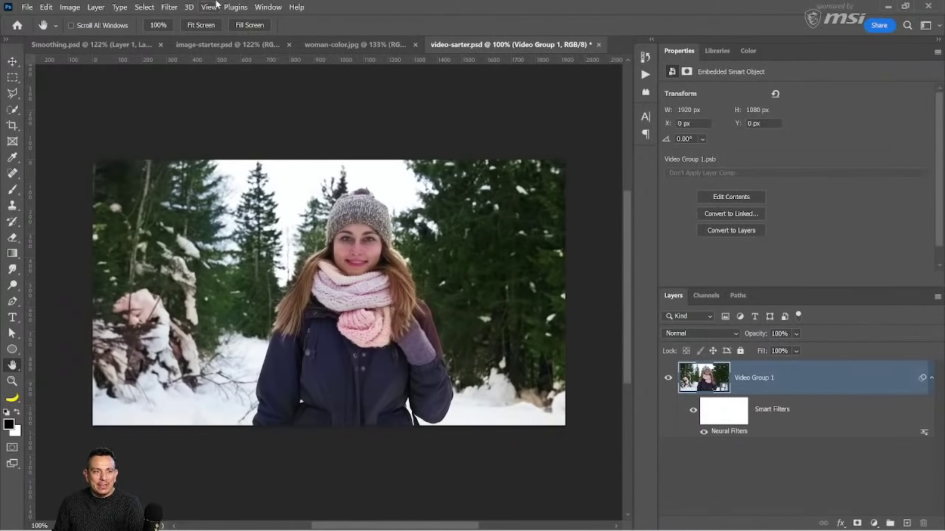
- Show the Timeline and scrub the playhead through the colorized clip
{"action": "left_click", "coordinate": [263, 7]}
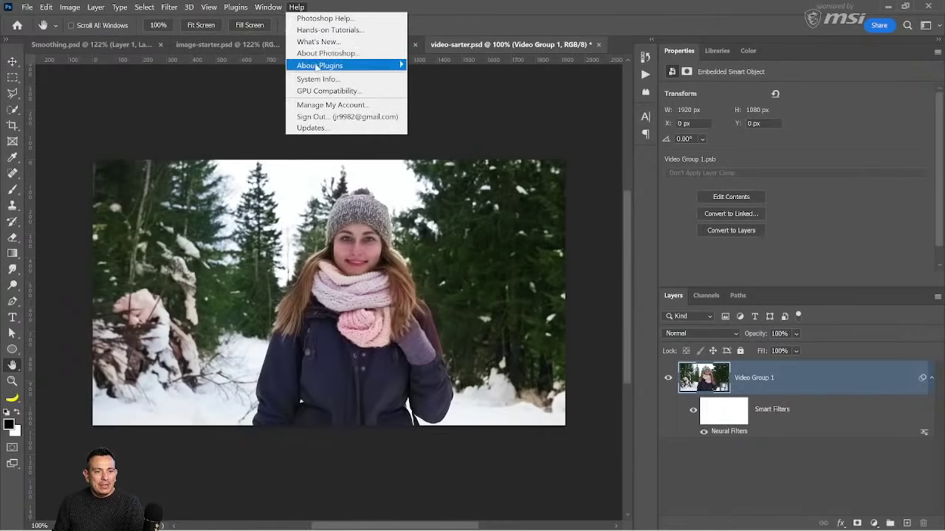
{"action": "left_click", "coordinate": [361, 427]}
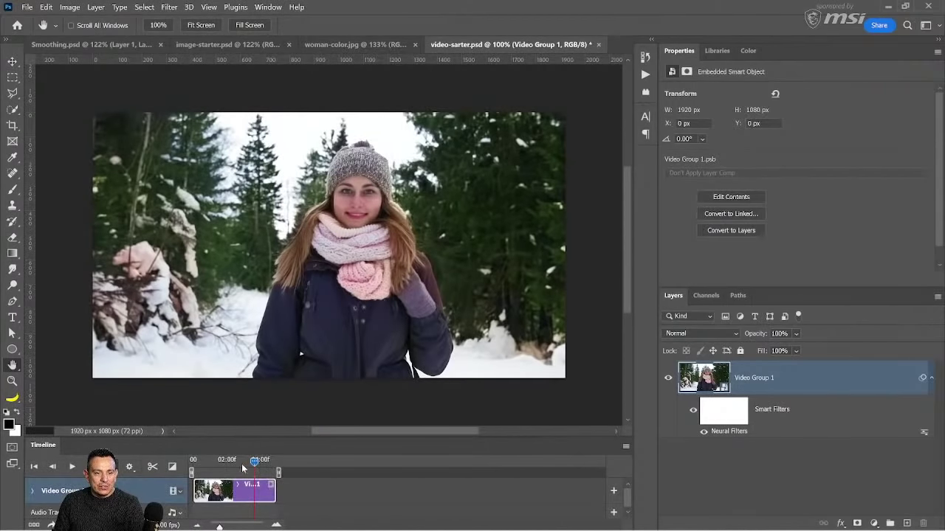
{"action": "left_click_drag", "start_coordinate": [256, 461], "coordinate": [249, 463]}
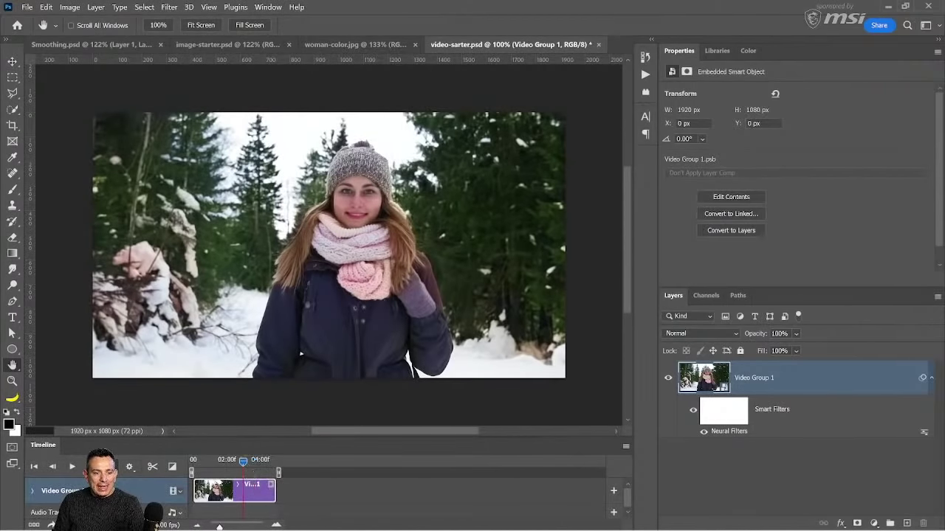
- Look at the Render Video settings for the timeline and leave them without rendering
{"action": "left_click", "coordinate": [625, 448]}
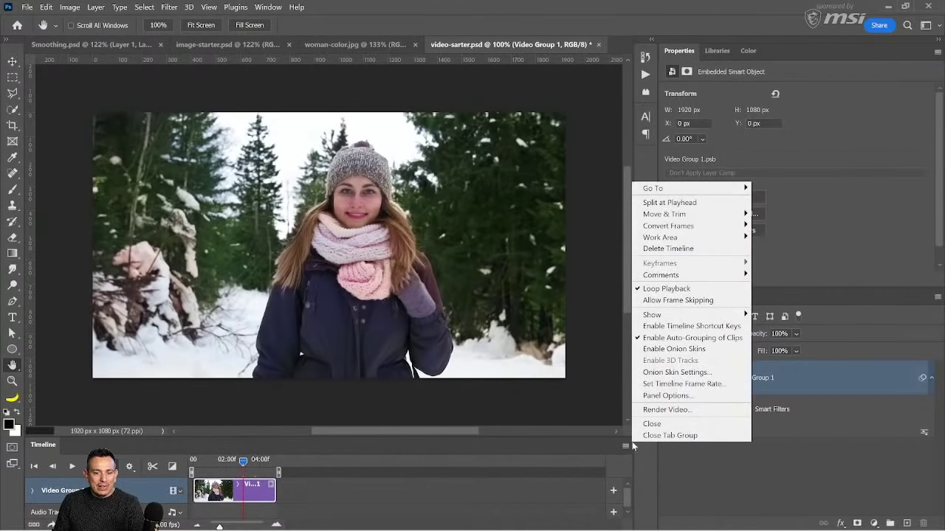
{"action": "left_click", "coordinate": [658, 411]}
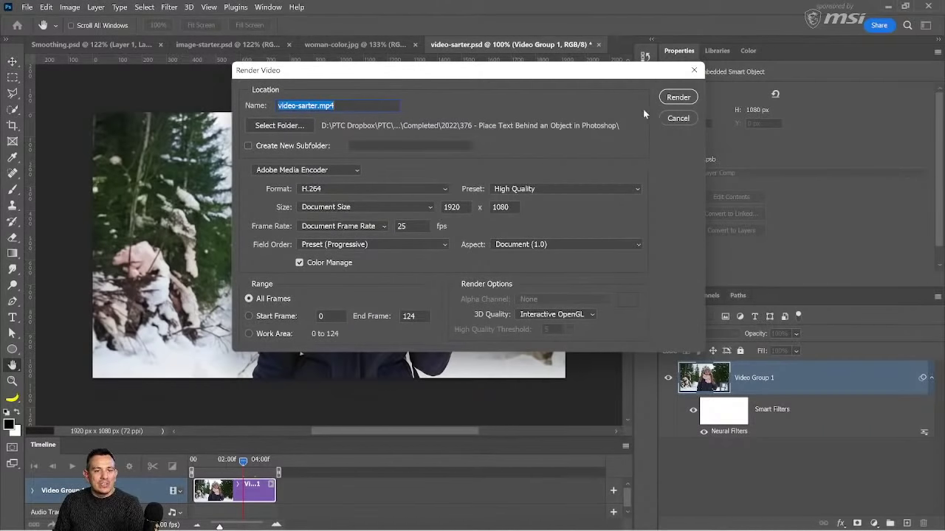
{"action": "left_click", "coordinate": [676, 118]}
- Minimize Photoshop, find the rendered color-final video in File Explorer and play it from the beginning
{"action": "left_click", "coordinate": [886, 8]}
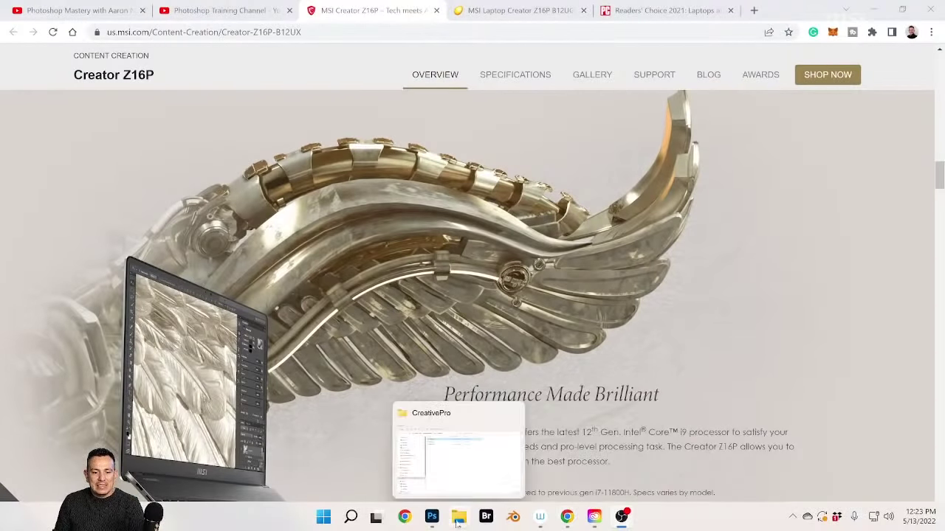
{"action": "left_click", "coordinate": [458, 527]}
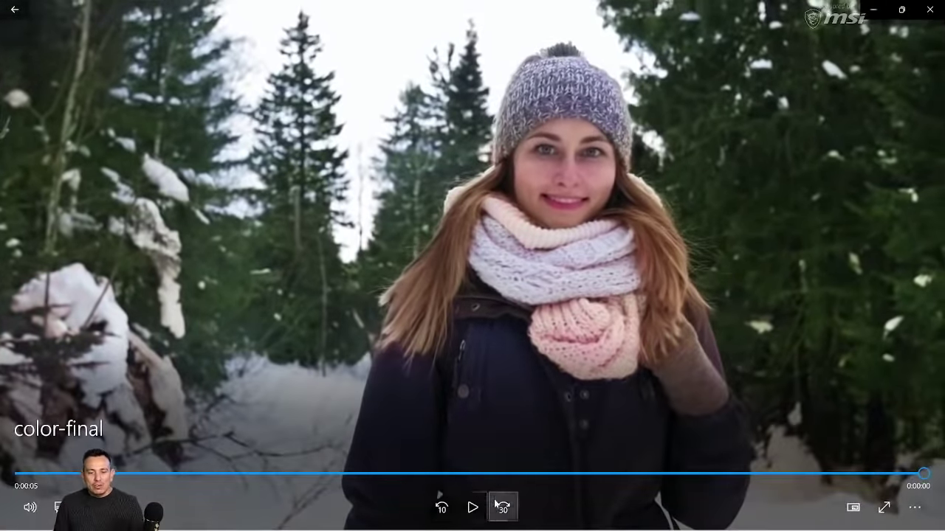
{"action": "left_click", "coordinate": [473, 508]}
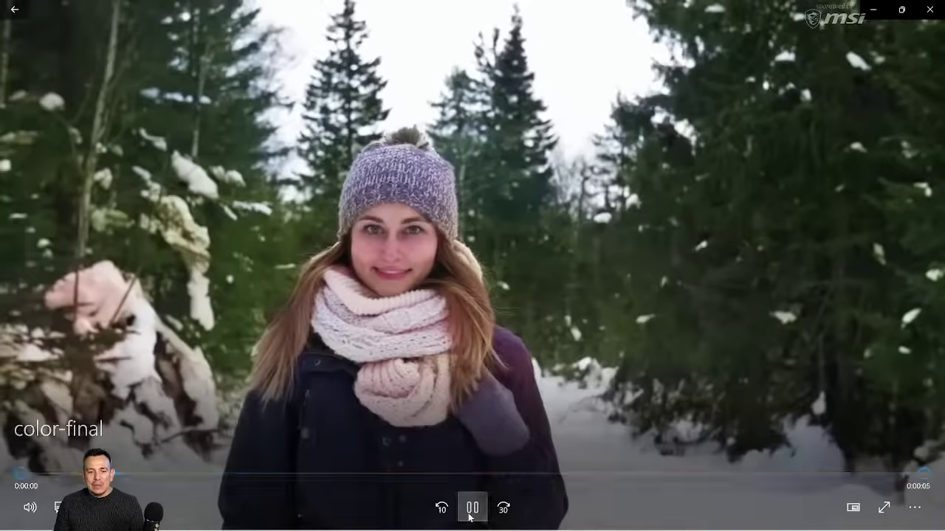
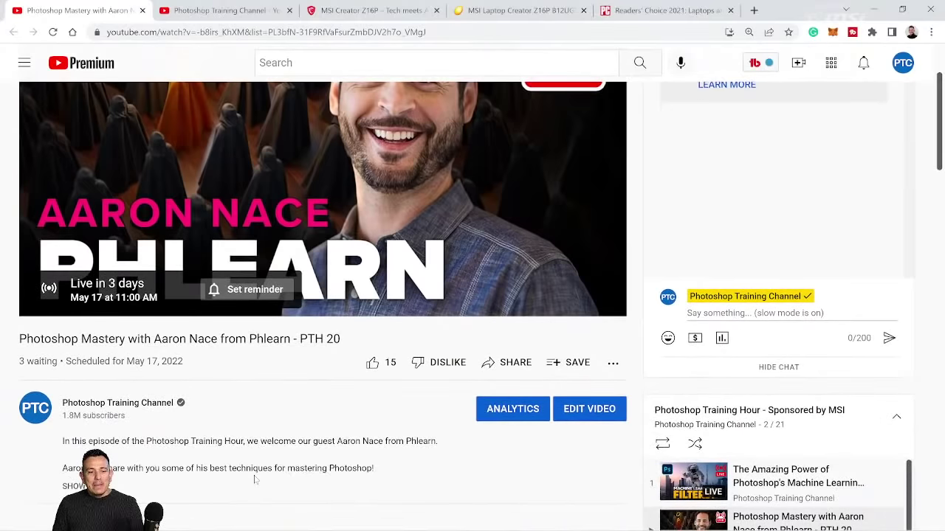
- Look over the scheduled Photoshop Mastery PTH 20 livestream page and its description on YouTube
{"action": "scroll", "coordinate": [250, 480], "scroll_direction": "down", "scroll_amount": 1}
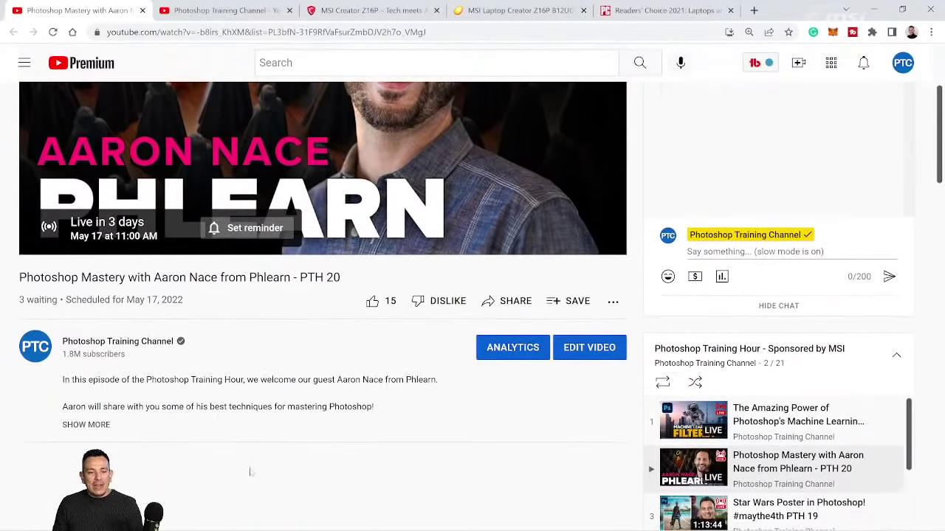
{"action": "scroll", "coordinate": [249, 465], "scroll_direction": "up", "scroll_amount": 2}
{"action": "scroll", "coordinate": [246, 475], "scroll_direction": "up", "scroll_amount": 1}
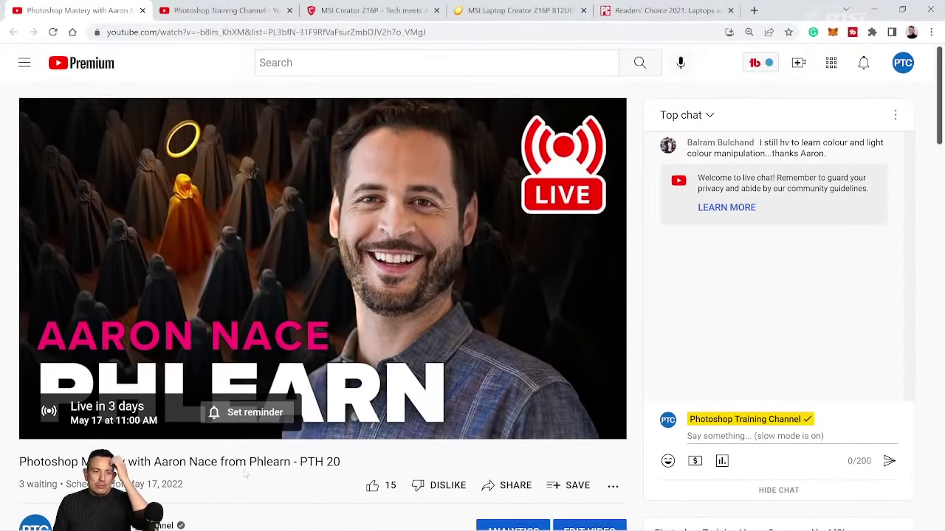
- Read the Photoshop Training Channel's community post about the livestream and browse through all its comments
{"action": "left_click", "coordinate": [219, 12]}
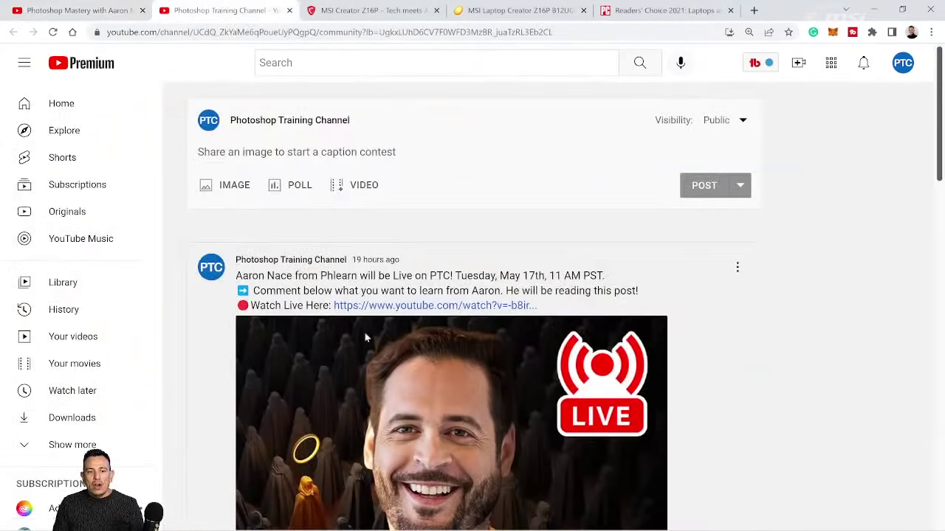
{"action": "scroll", "coordinate": [340, 303], "scroll_direction": "down", "scroll_amount": 2}
{"action": "scroll", "coordinate": [339, 297], "scroll_direction": "down", "scroll_amount": 2}
{"action": "scroll", "coordinate": [337, 298], "scroll_direction": "up", "scroll_amount": 3}
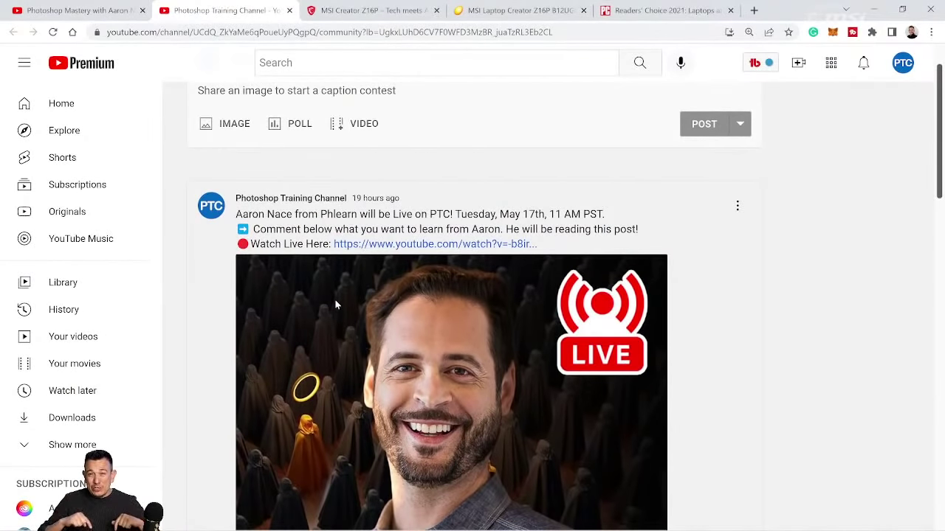
{"action": "scroll", "coordinate": [317, 221], "scroll_direction": "down", "scroll_amount": 6}
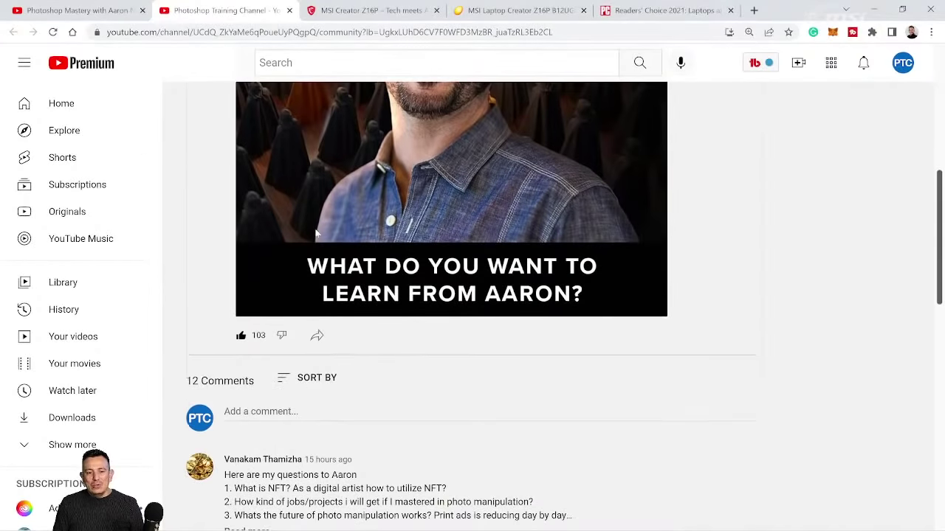
{"action": "scroll", "coordinate": [316, 233], "scroll_direction": "down", "scroll_amount": 5}
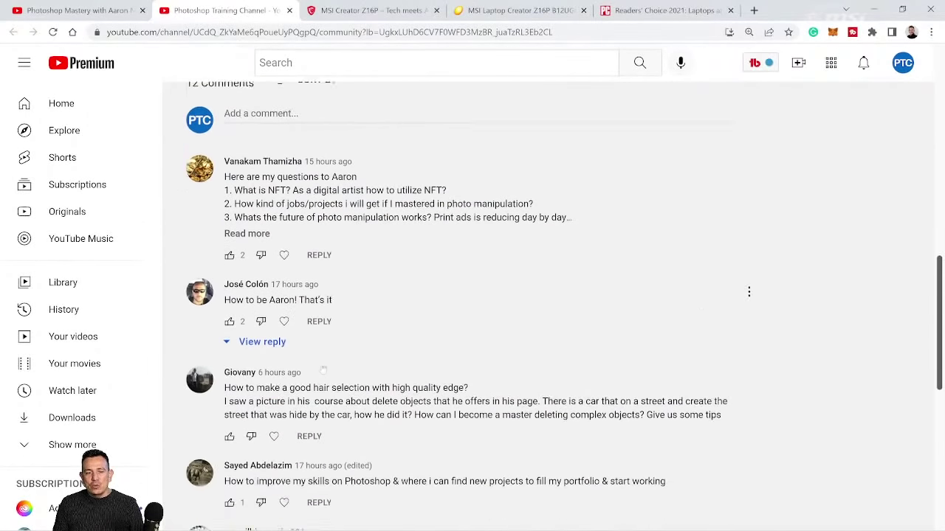
{"action": "scroll", "coordinate": [323, 369], "scroll_direction": "down", "scroll_amount": 8}
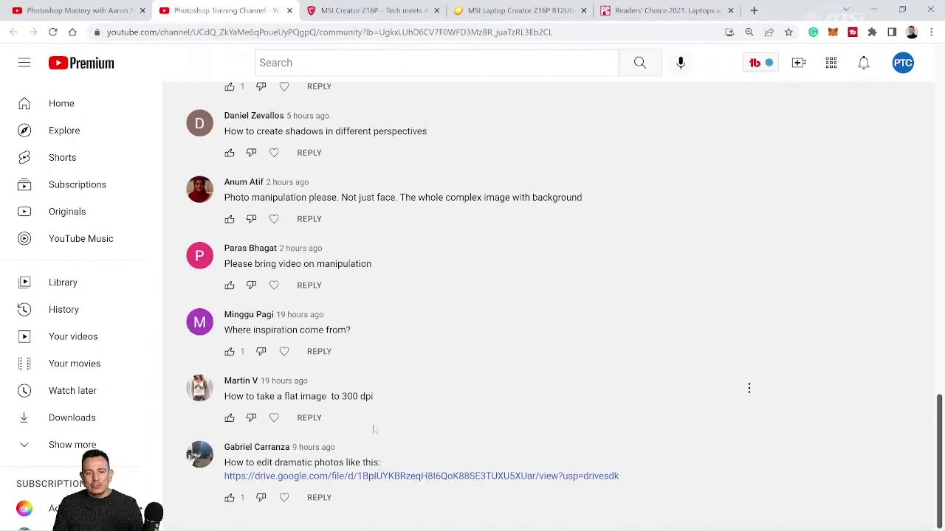
{"action": "scroll", "coordinate": [374, 429], "scroll_direction": "up", "scroll_amount": 16}
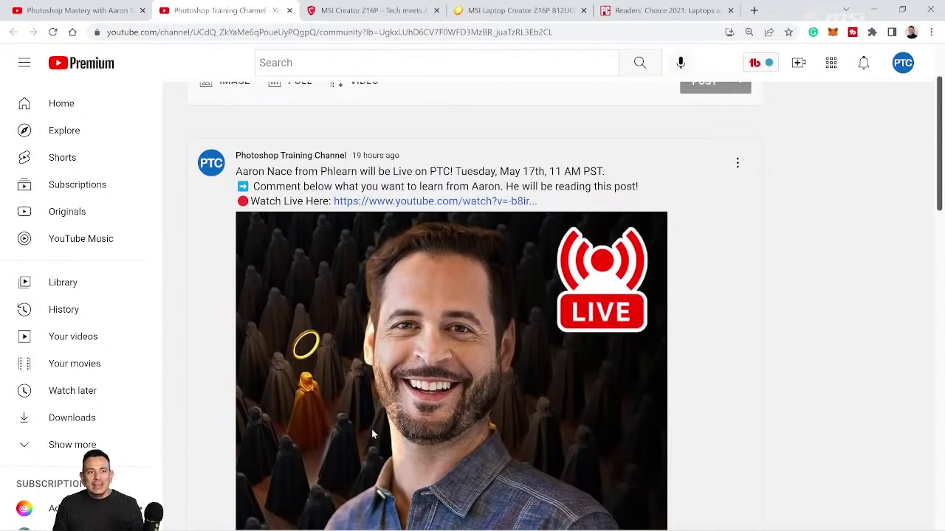
- Revisit the livestream page briefly, and look through the community post and its comments again
{"action": "left_click", "coordinate": [74, 10]}
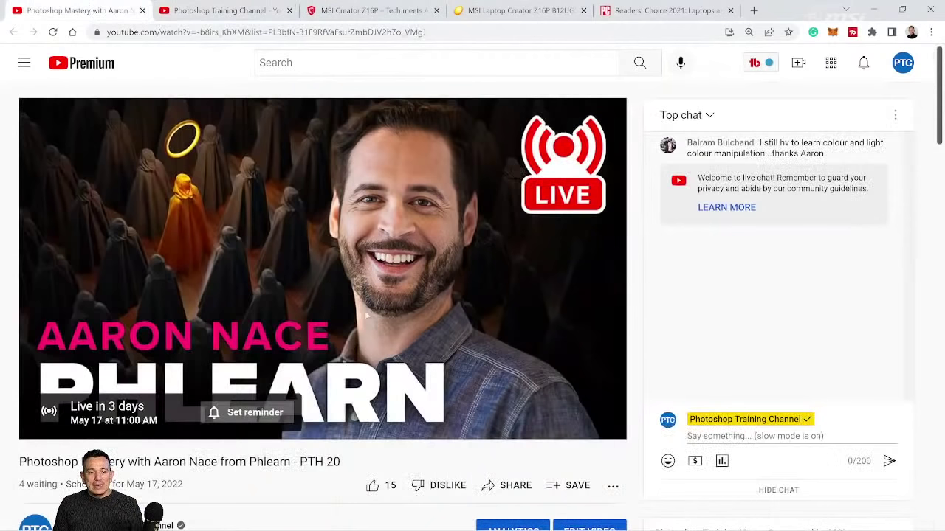
{"action": "scroll", "coordinate": [362, 314], "scroll_direction": "down", "scroll_amount": 2}
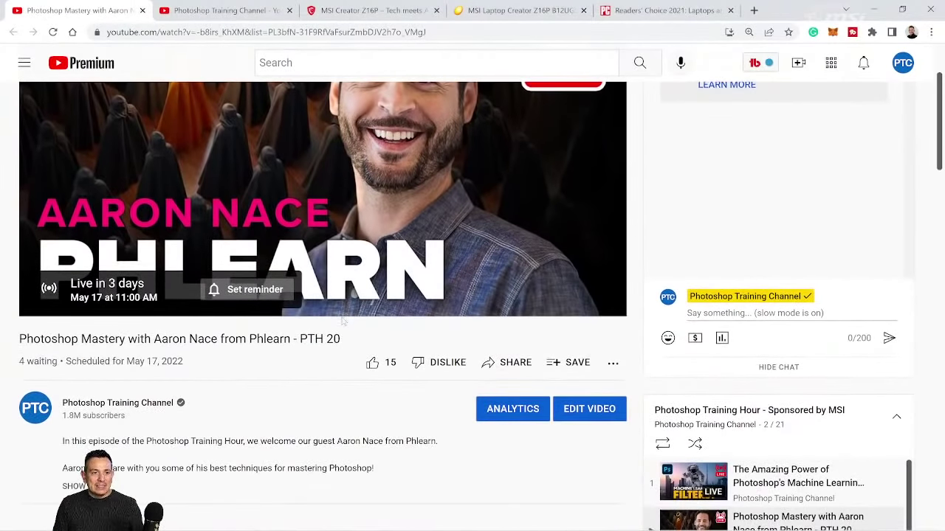
{"action": "left_click", "coordinate": [222, 10]}
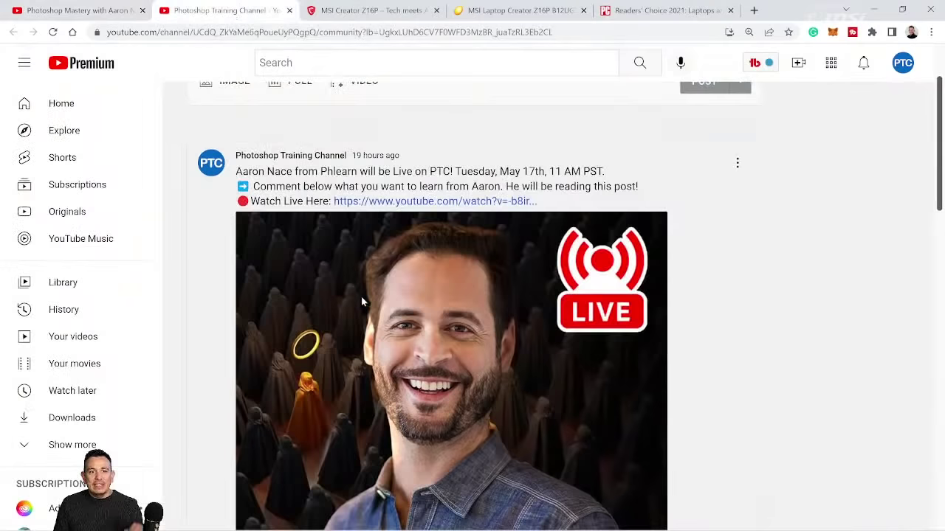
{"action": "scroll", "coordinate": [362, 299], "scroll_direction": "down", "scroll_amount": 2}
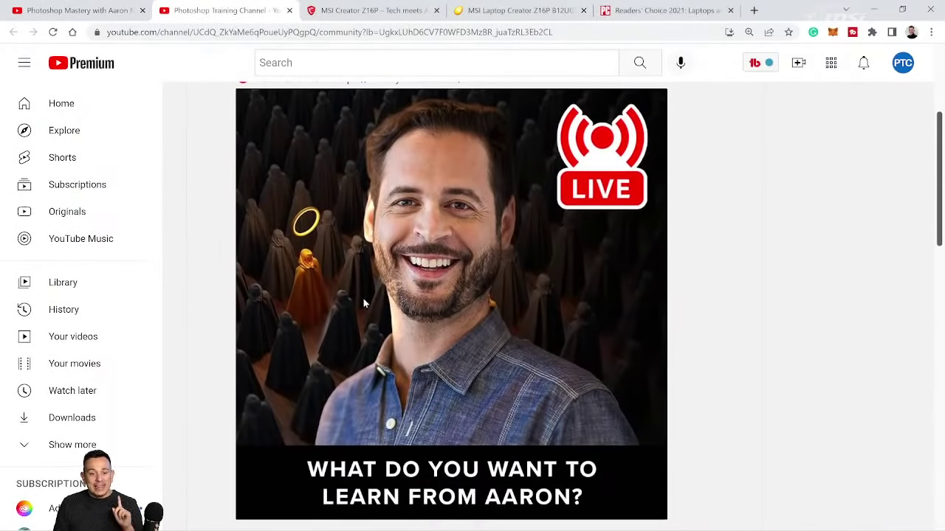
{"action": "scroll", "coordinate": [363, 299], "scroll_direction": "down", "scroll_amount": 3}
{"action": "scroll", "coordinate": [365, 301], "scroll_direction": "down", "scroll_amount": 4}
{"action": "scroll", "coordinate": [364, 300], "scroll_direction": "up", "scroll_amount": 10}
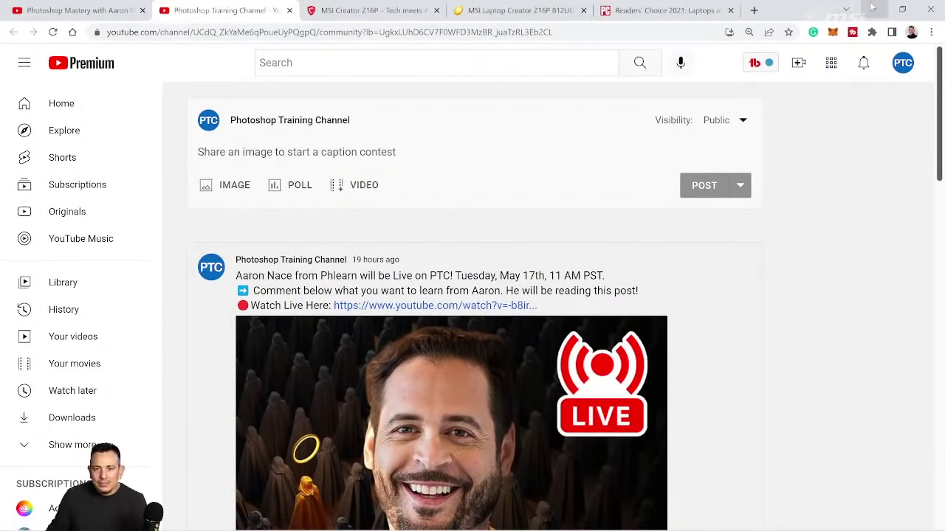
- Switch back to Photoshop, bring up Smoothing.psd and delete the masked smoothing layer, Layer 1
{"action": "left_click", "coordinate": [874, 9]}
{"action": "left_click", "coordinate": [430, 518]}
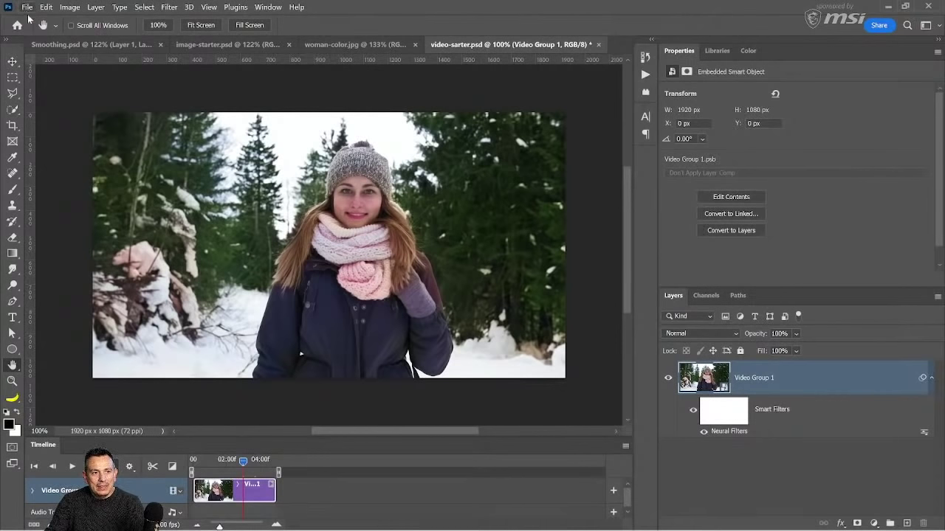
{"action": "left_click", "coordinate": [66, 44]}
{"action": "left_click_drag", "start_coordinate": [703, 380], "coordinate": [923, 523]}
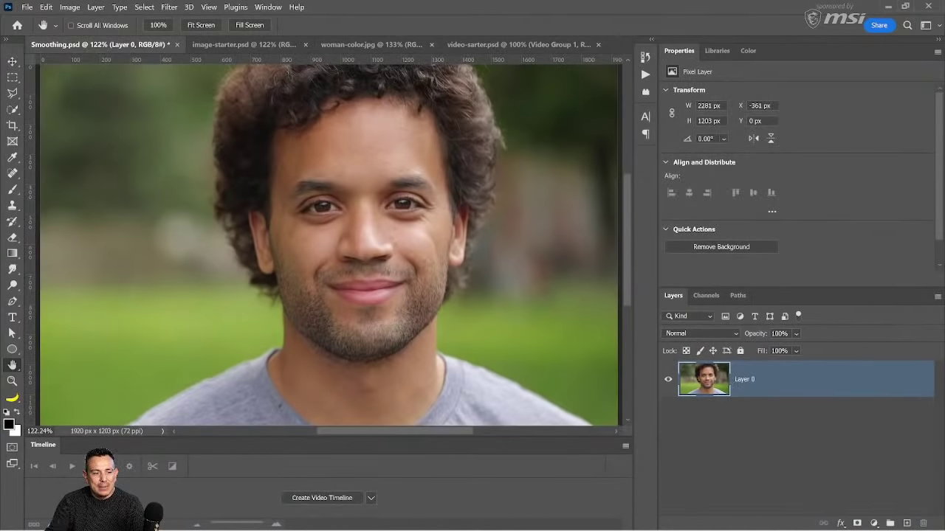
- Close the Timeline panel and enable the Smart Portrait neural filter for the man's portrait on Layer 0
{"action": "right_click", "coordinate": [50, 445]}
{"action": "left_click", "coordinate": [93, 368]}
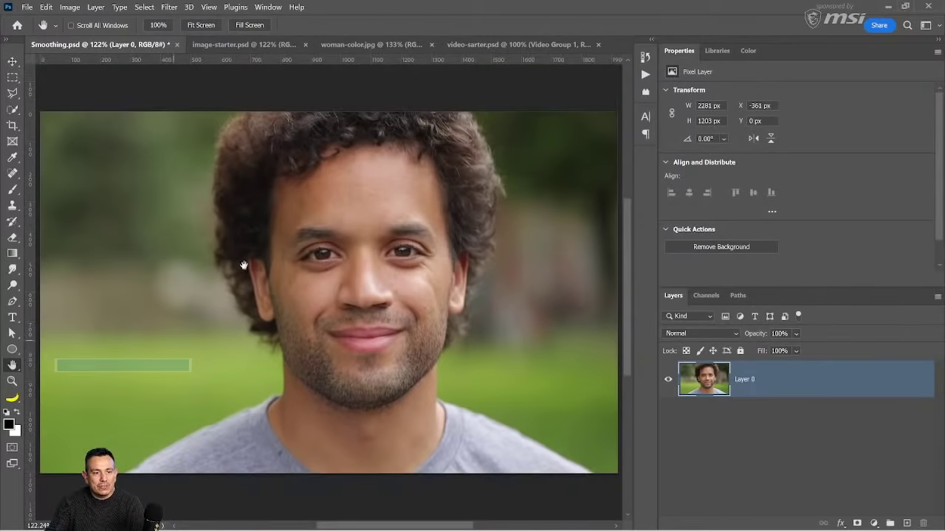
{"action": "left_click", "coordinate": [169, 7]}
{"action": "left_click", "coordinate": [192, 46]}
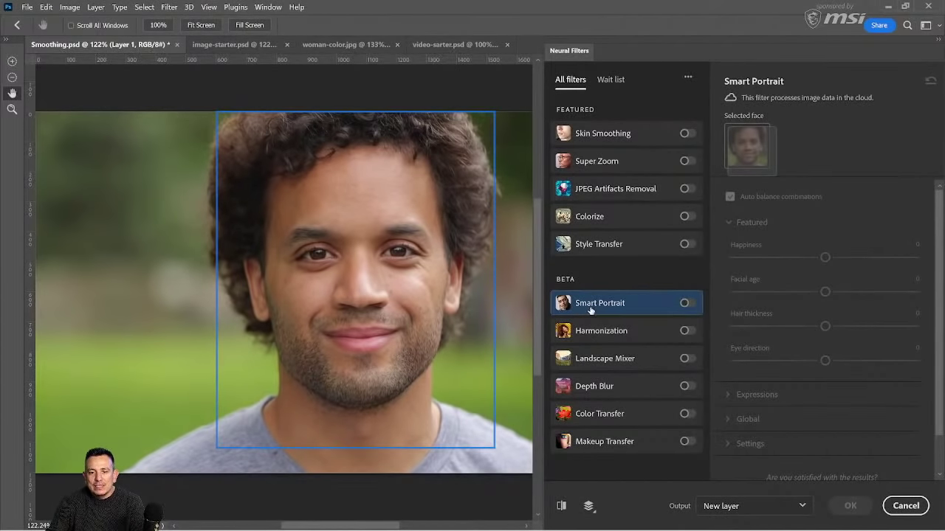
{"action": "left_click", "coordinate": [685, 304]}
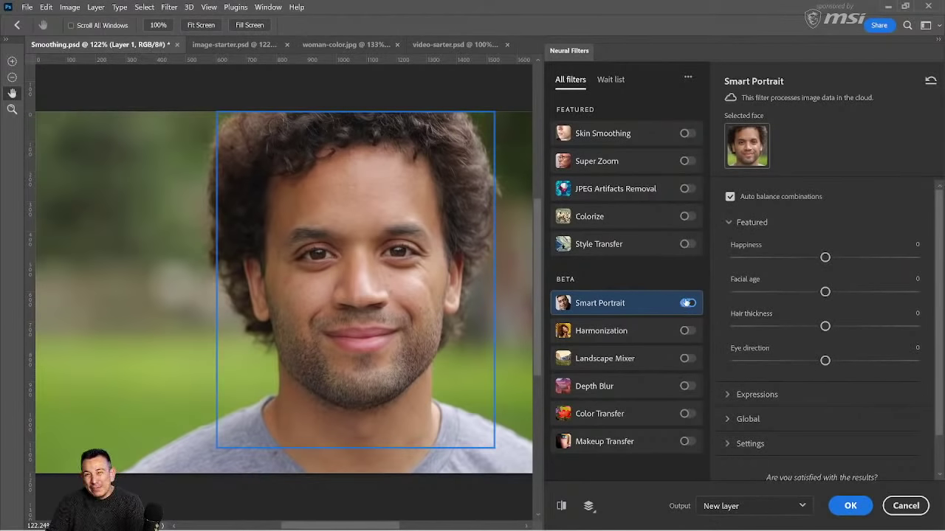
{"action": "mouse_move", "coordinate": [672, 299]}
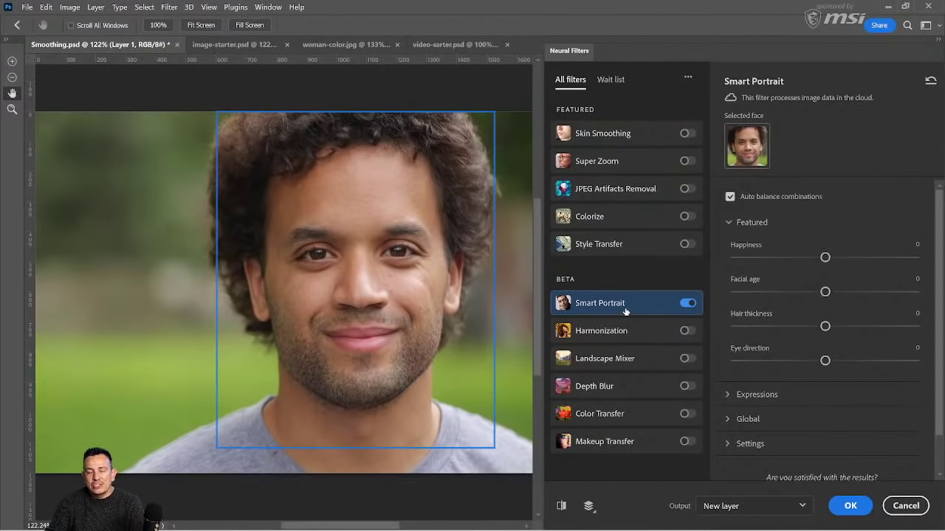
{"action": "mouse_move", "coordinate": [625, 311]}
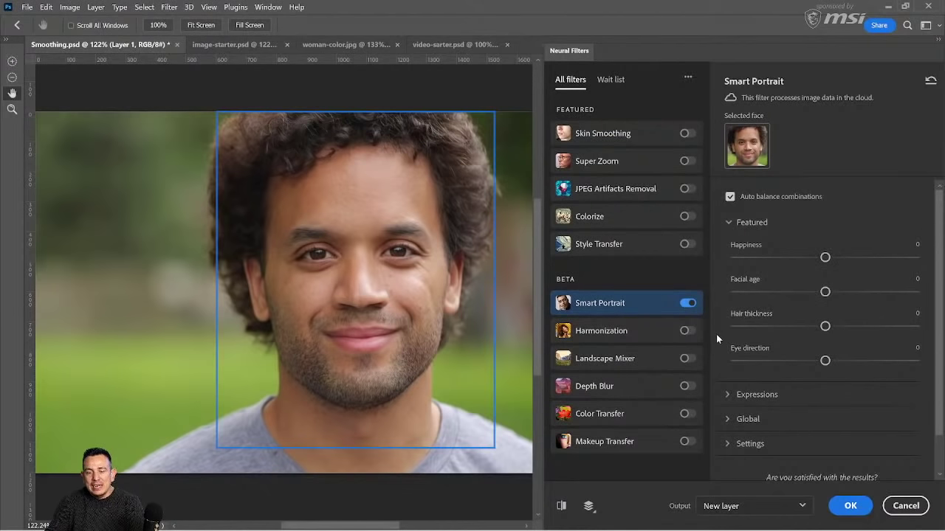
- Try Smart Portrait's Happiness at +50 and -50, and reset it to 0
{"action": "left_click_drag", "start_coordinate": [825, 258], "coordinate": [916, 257]}
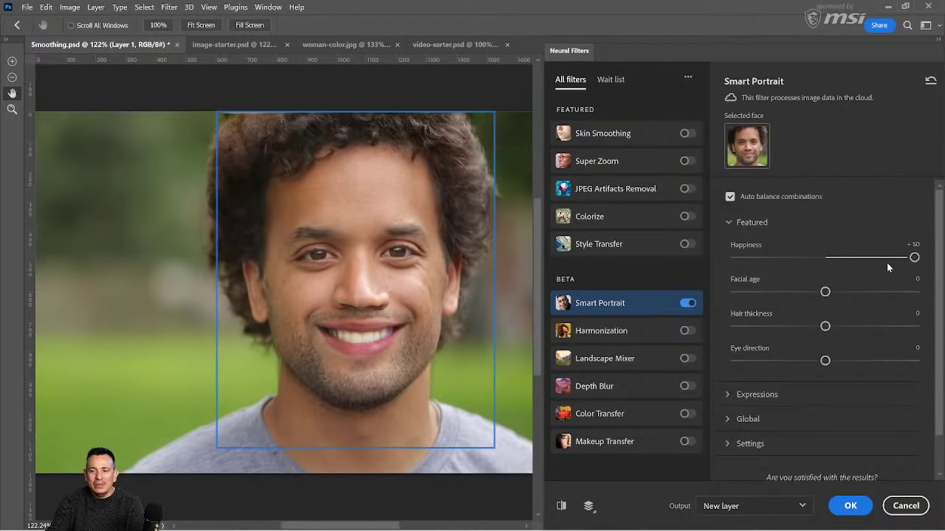
{"action": "left_click_drag", "start_coordinate": [916, 259], "coordinate": [720, 260]}
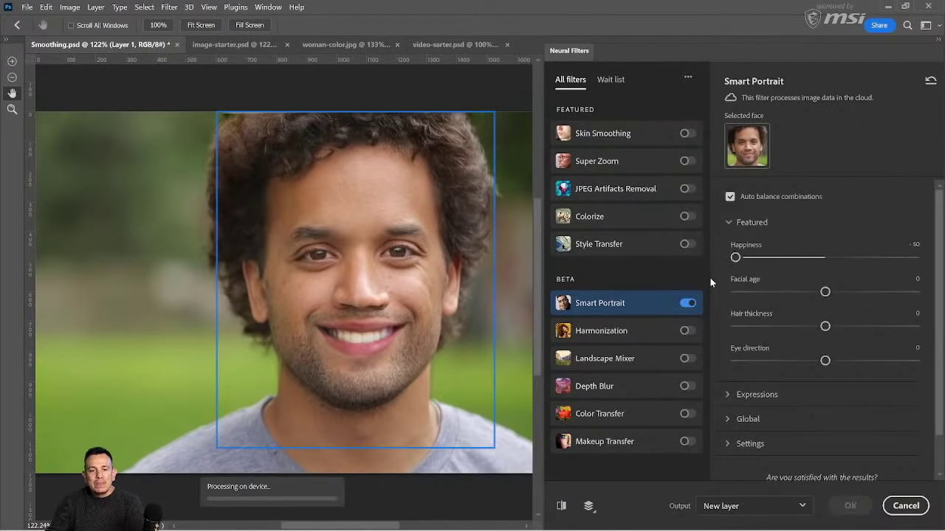
{"action": "double_click", "coordinate": [739, 259]}
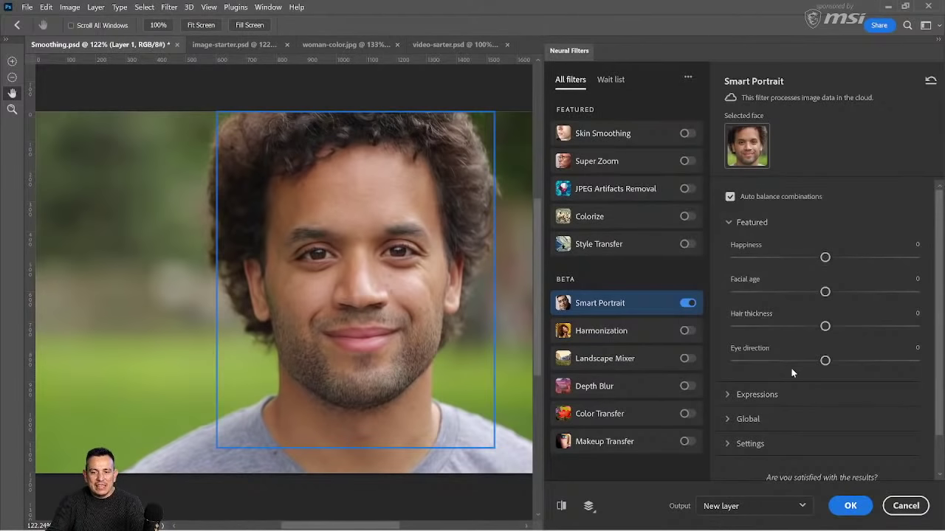
- Examine the sliders in Smart Portrait's Expressions and Global groups, and return to the Featured group
{"action": "left_click", "coordinate": [744, 226]}
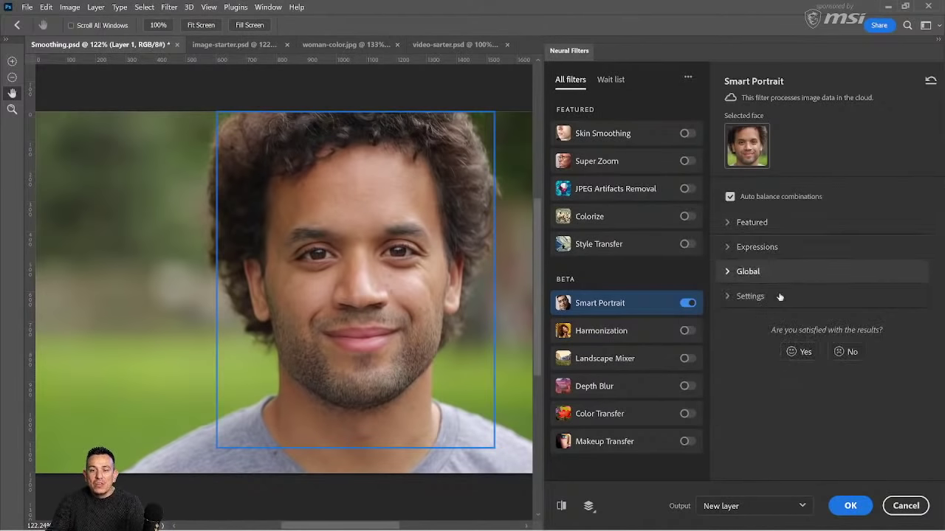
{"action": "left_click", "coordinate": [752, 247]}
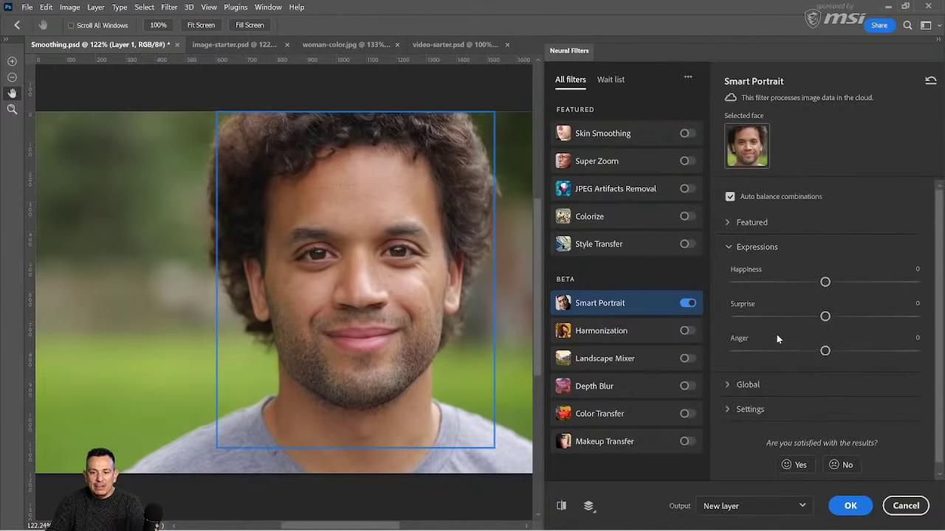
{"action": "left_click", "coordinate": [747, 250]}
{"action": "left_click", "coordinate": [758, 274]}
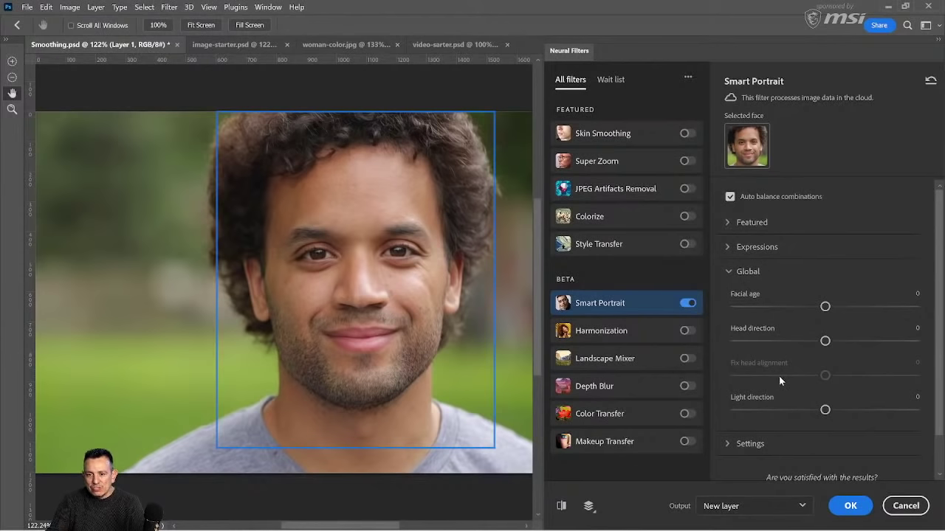
{"action": "left_click", "coordinate": [747, 273]}
{"action": "left_click", "coordinate": [746, 251]}
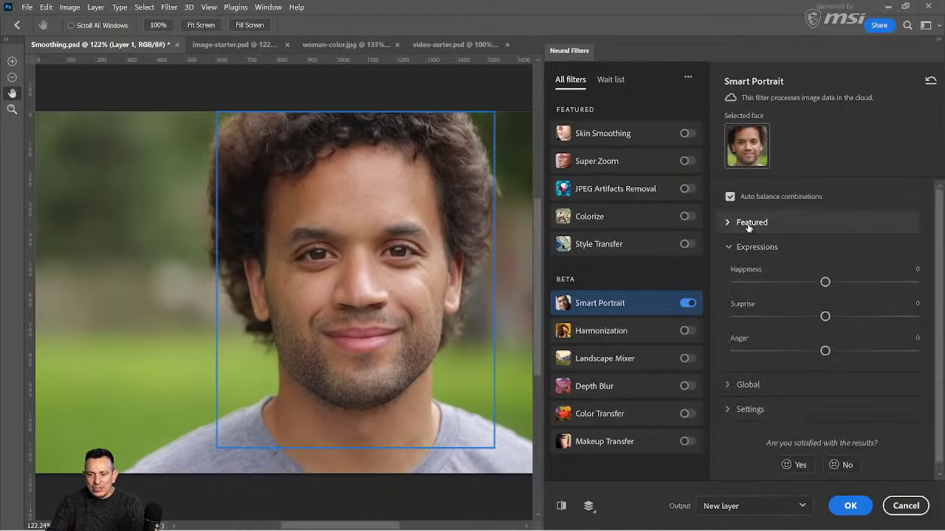
{"action": "left_click", "coordinate": [748, 225]}
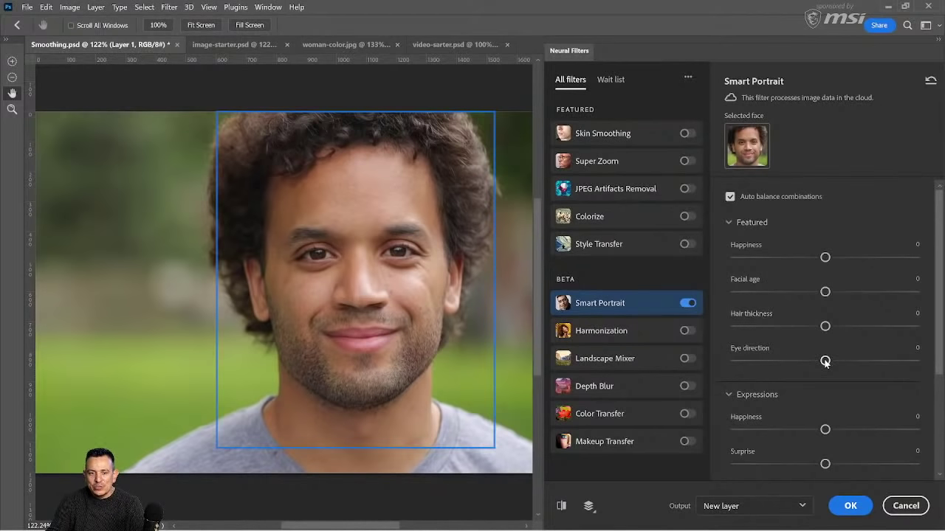
- Try different Eye direction settings including +50, -50 and +30, and reset the value to 0
{"action": "left_click_drag", "start_coordinate": [826, 361], "coordinate": [915, 362]}
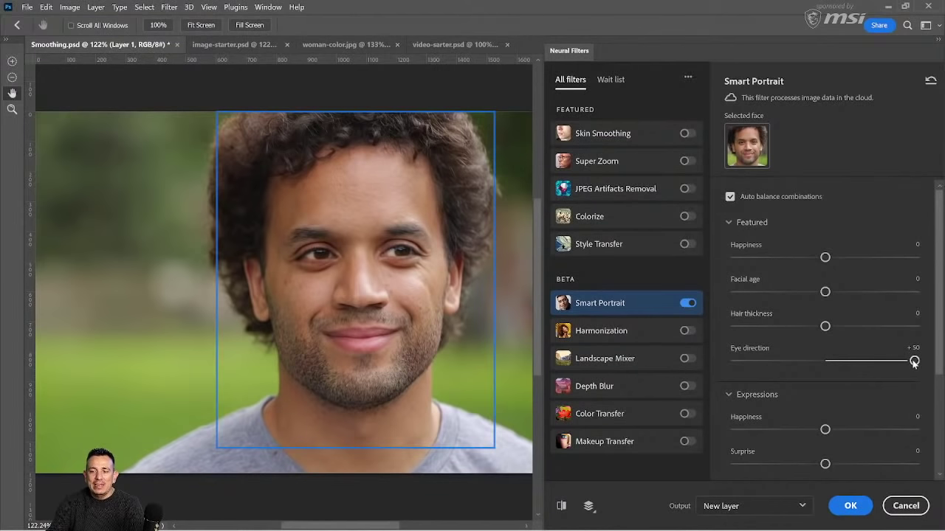
{"action": "left_click_drag", "start_coordinate": [915, 361], "coordinate": [735, 360]}
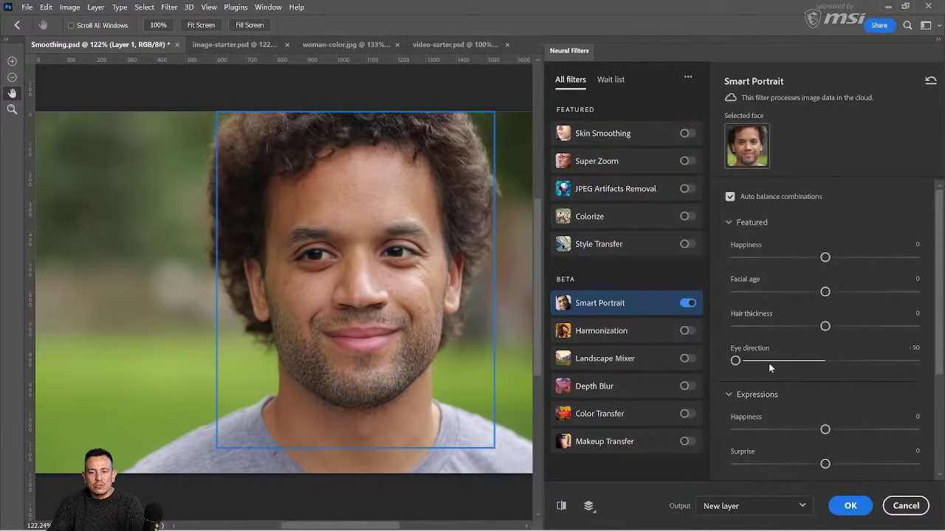
{"action": "left_click_drag", "start_coordinate": [735, 363], "coordinate": [824, 362]}
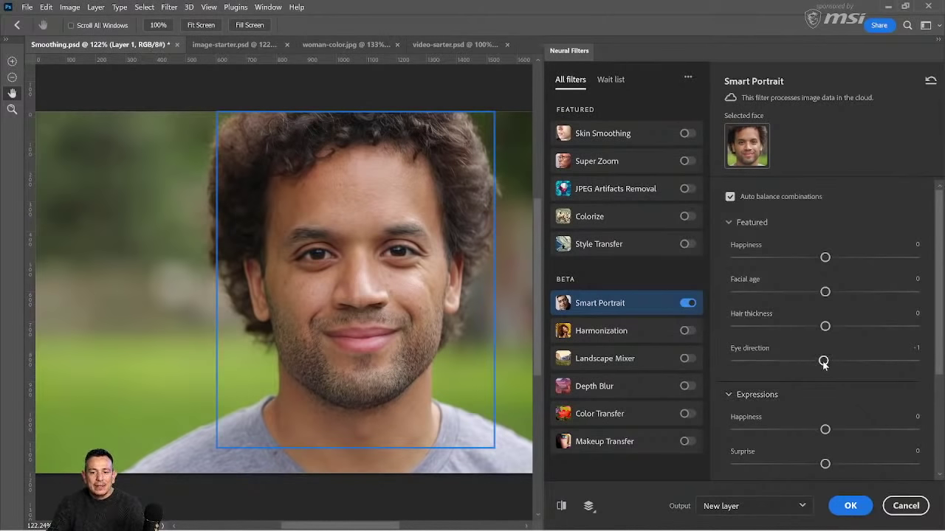
{"action": "left_click_drag", "start_coordinate": [824, 361], "coordinate": [879, 362]}
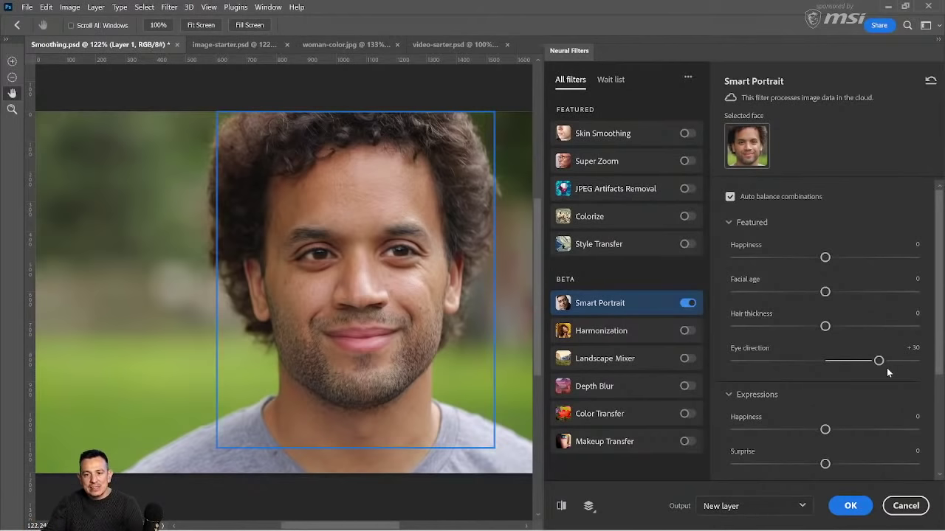
{"action": "double_click", "coordinate": [878, 362]}
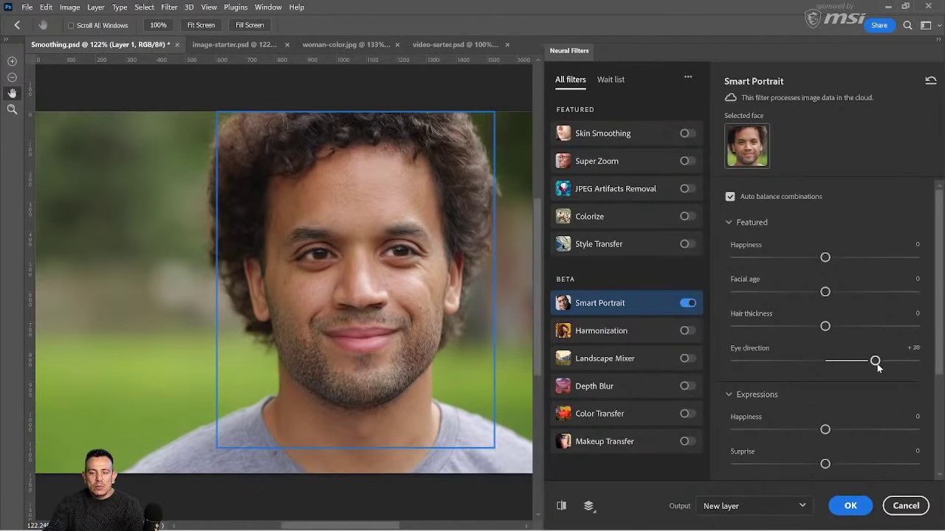
- Try the man's Facial age at +50 and -50, and reset it to 0
{"action": "left_click_drag", "start_coordinate": [825, 292], "coordinate": [931, 295]}
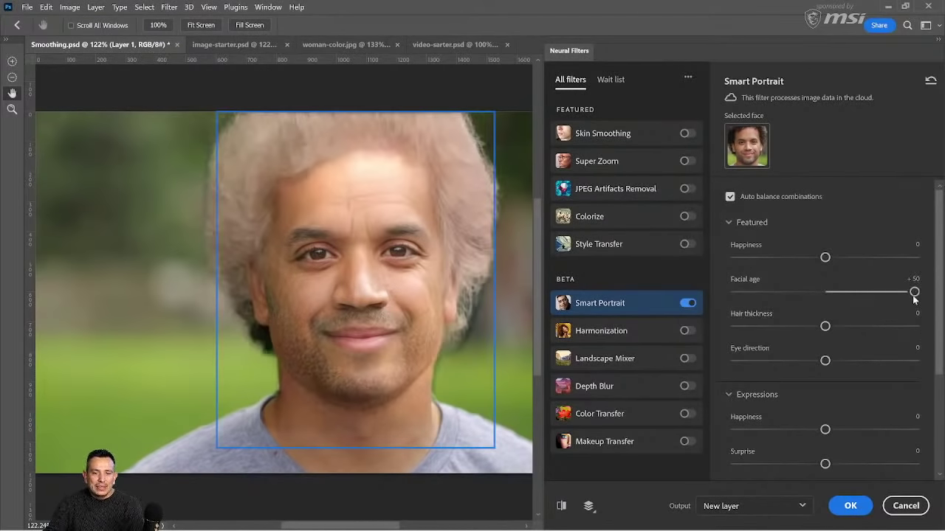
{"action": "left_click_drag", "start_coordinate": [916, 295], "coordinate": [735, 294]}
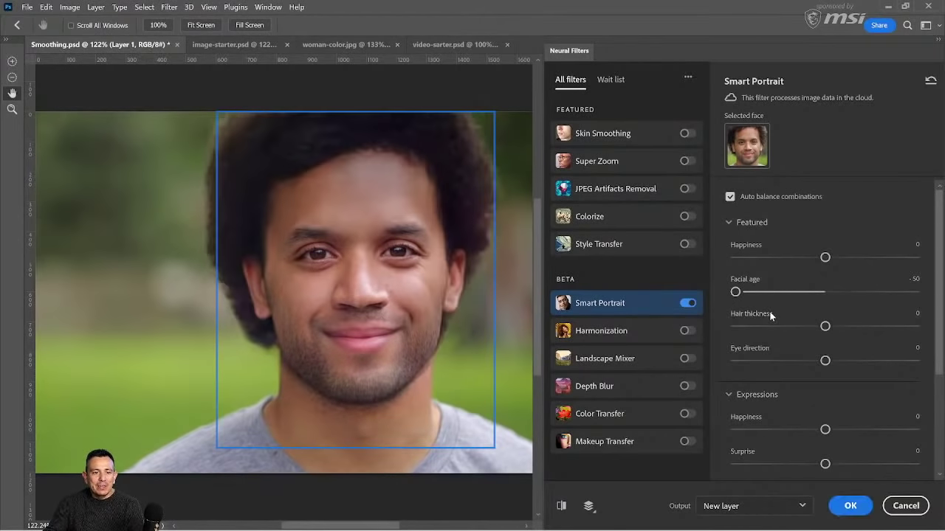
{"action": "double_click", "coordinate": [736, 292]}
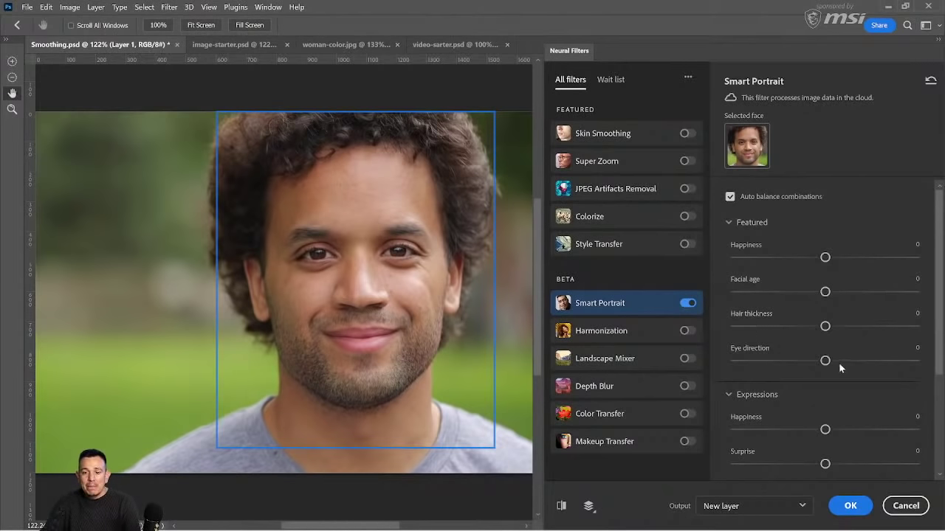
- Apply Smart Portrait with Eye direction -50 to a new layer and hide that layer with a black mask
{"action": "left_click_drag", "start_coordinate": [825, 361], "coordinate": [735, 361]}
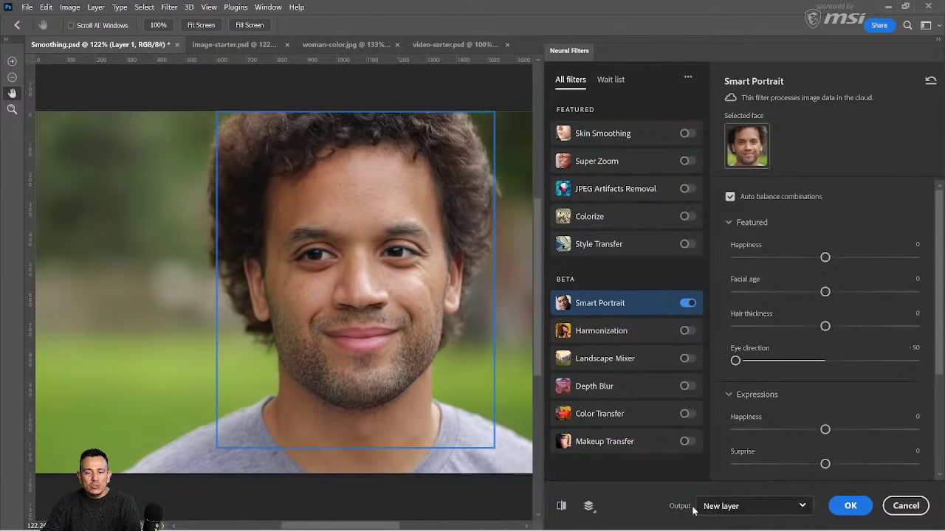
{"action": "left_click", "coordinate": [850, 506]}
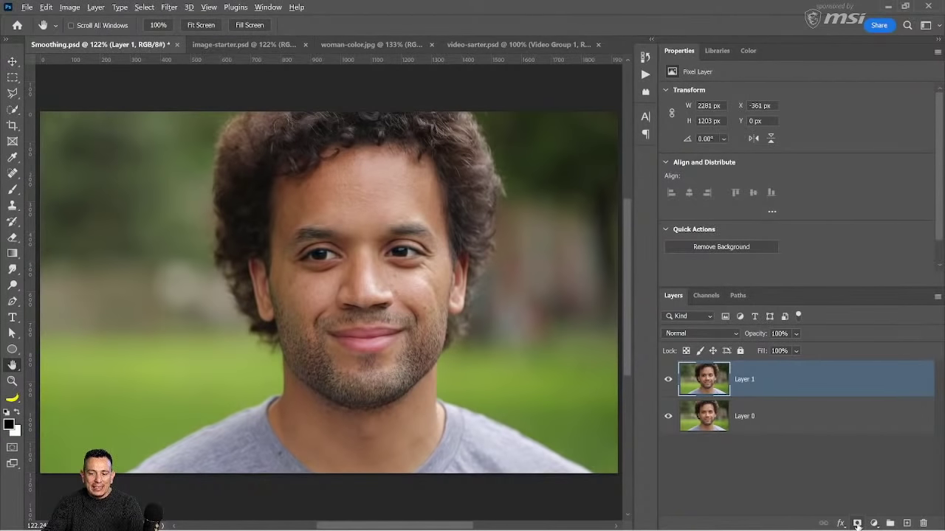
{"action": "left_click", "coordinate": [858, 523], "text": "alt"}
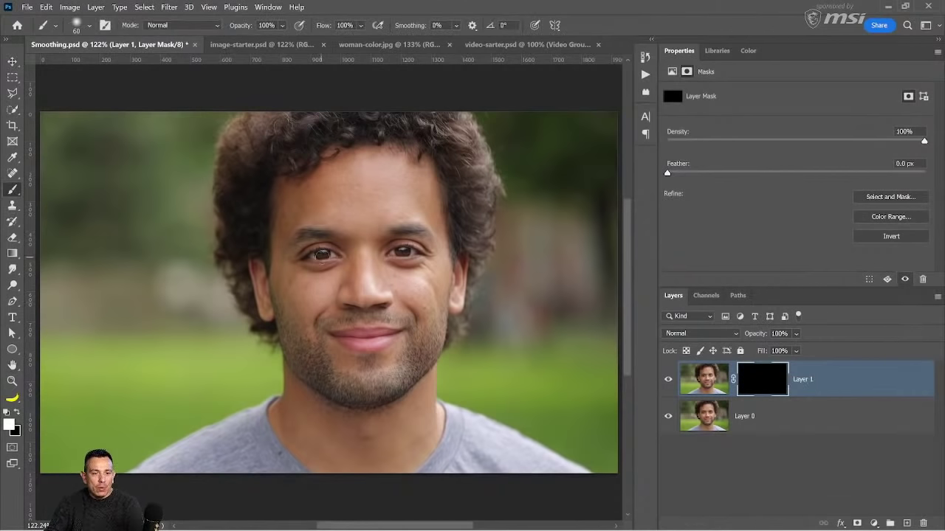
- Paint white over both eyes on Layer 1's mask and compare the portrait with the layer hidden and shown
{"action": "mouse_move", "coordinate": [318, 255]}
{"action": "left_mouse_down"}
{"action": "mouse_move", "coordinate": [332, 254]}
{"action": "mouse_move", "coordinate": [305, 258]}
{"action": "left_mouse_up"}
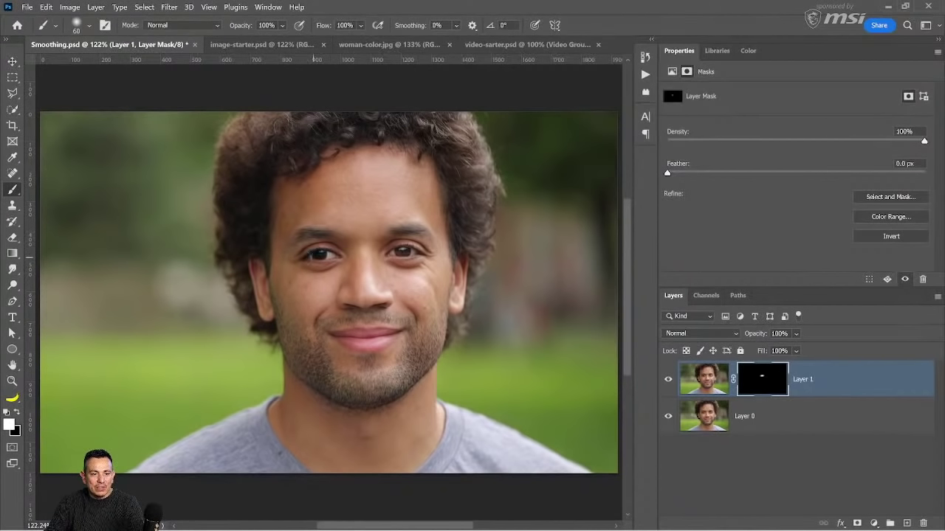
{"action": "mouse_move", "coordinate": [397, 248]}
{"action": "left_mouse_down"}
{"action": "mouse_move", "coordinate": [414, 248]}
{"action": "mouse_move", "coordinate": [404, 252]}
{"action": "left_mouse_up"}
{"action": "left_click", "coordinate": [669, 381]}
{"action": "left_click", "coordinate": [669, 381]}
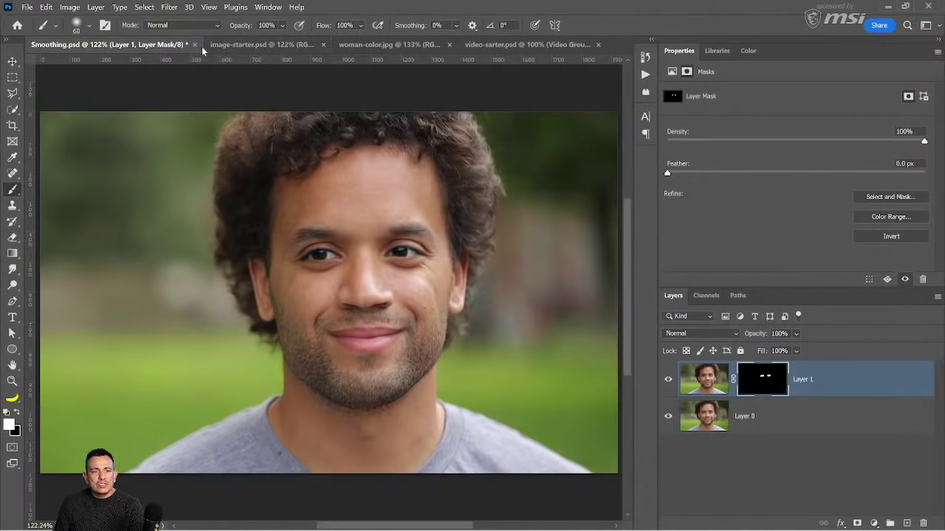
- Delete the masked Layer 1 and enable the Makeup Transfer neural filter on the original portrait
{"action": "left_click_drag", "start_coordinate": [812, 380], "coordinate": [923, 523]}
{"action": "left_click", "coordinate": [172, 7]}
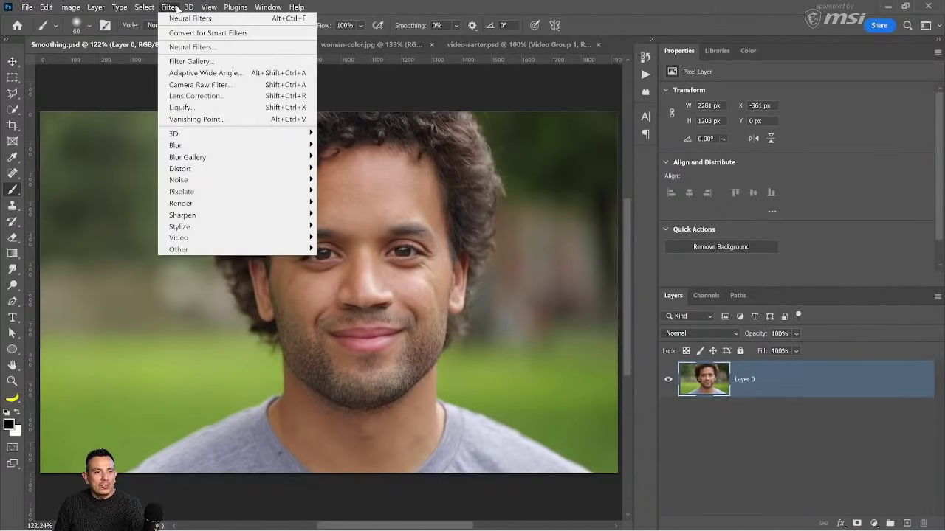
{"action": "left_click", "coordinate": [198, 47]}
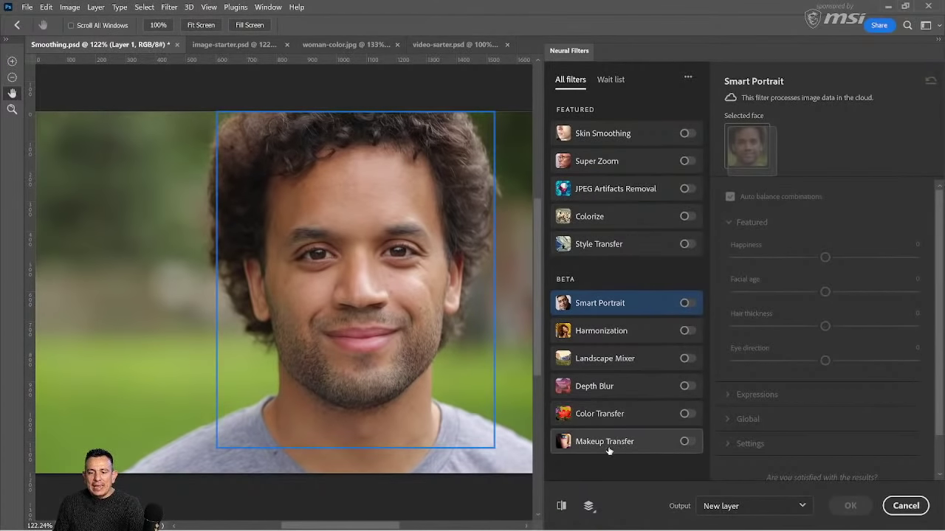
{"action": "mouse_move", "coordinate": [600, 451]}
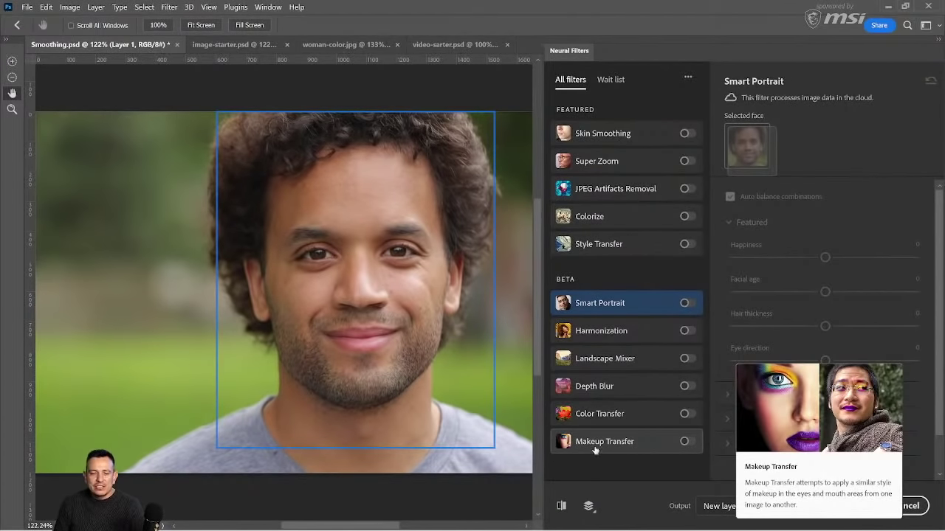
{"action": "left_click", "coordinate": [595, 450]}
{"action": "left_click", "coordinate": [688, 443]}
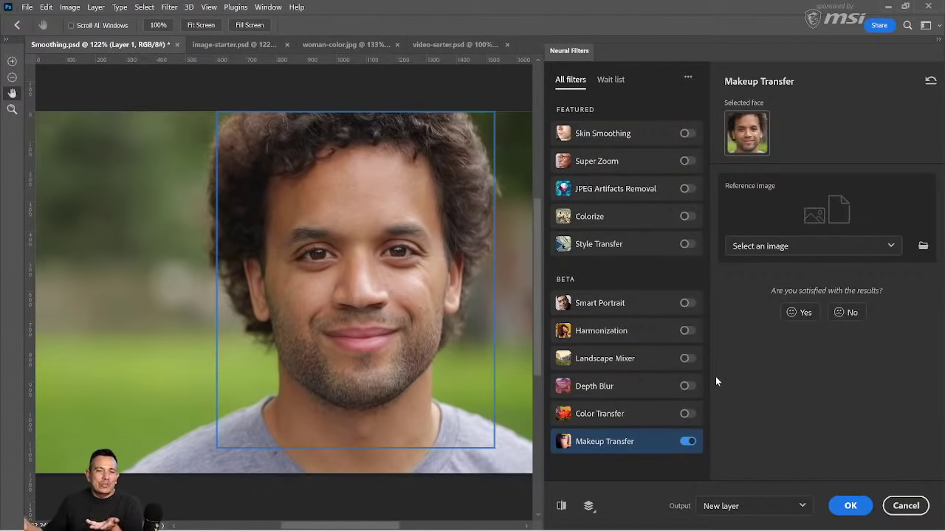
- Load the JPG photo of the woman with teal lipstick from the computer as the Makeup Transfer reference image
{"action": "left_click", "coordinate": [874, 253]}
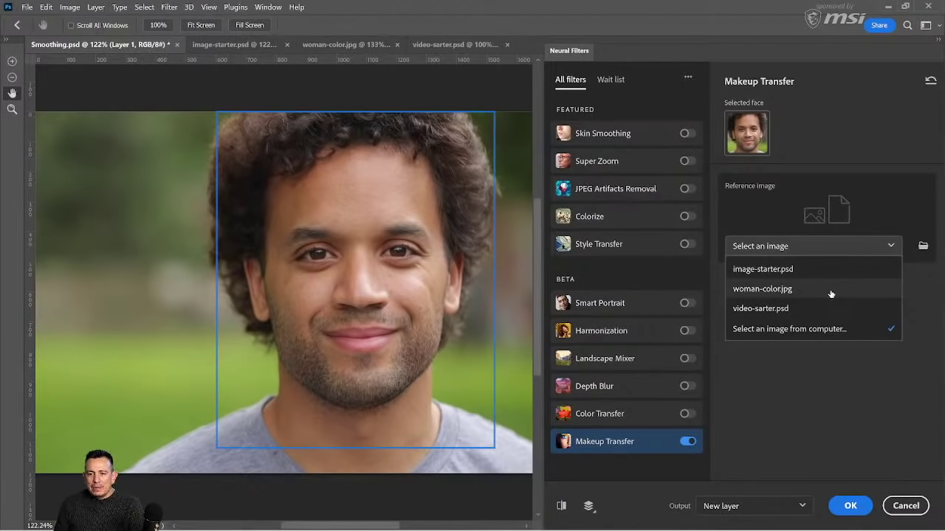
{"action": "left_click", "coordinate": [922, 245]}
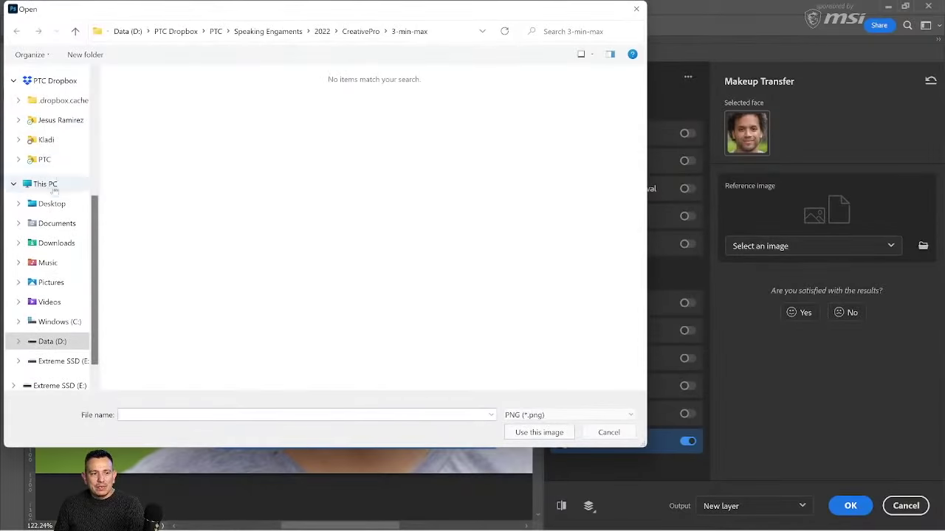
{"action": "left_click", "coordinate": [52, 203]}
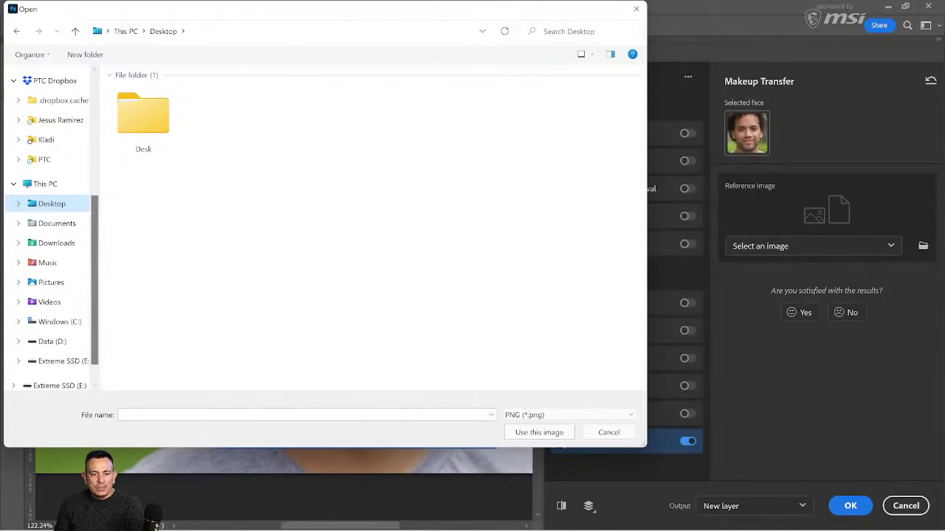
{"action": "left_click", "coordinate": [544, 418]}
{"action": "left_click", "coordinate": [533, 447]}
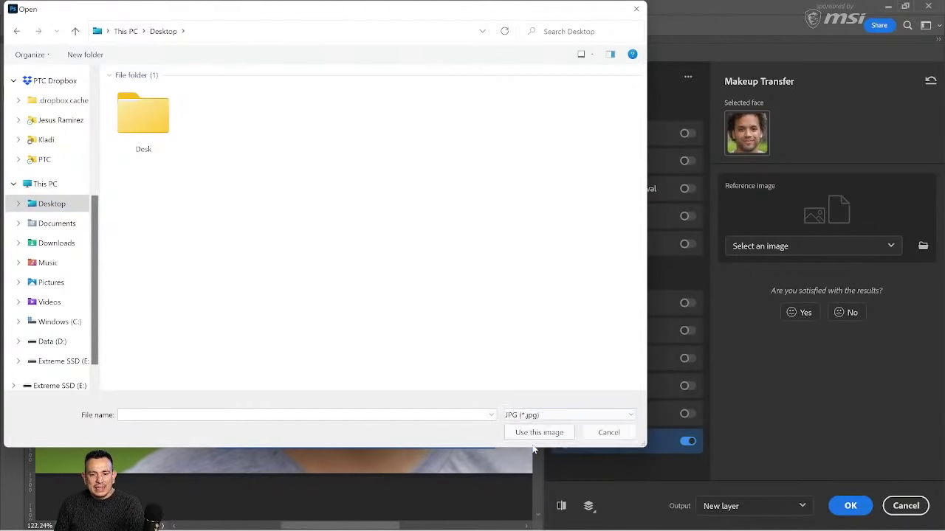
{"action": "double_click", "coordinate": [147, 198]}
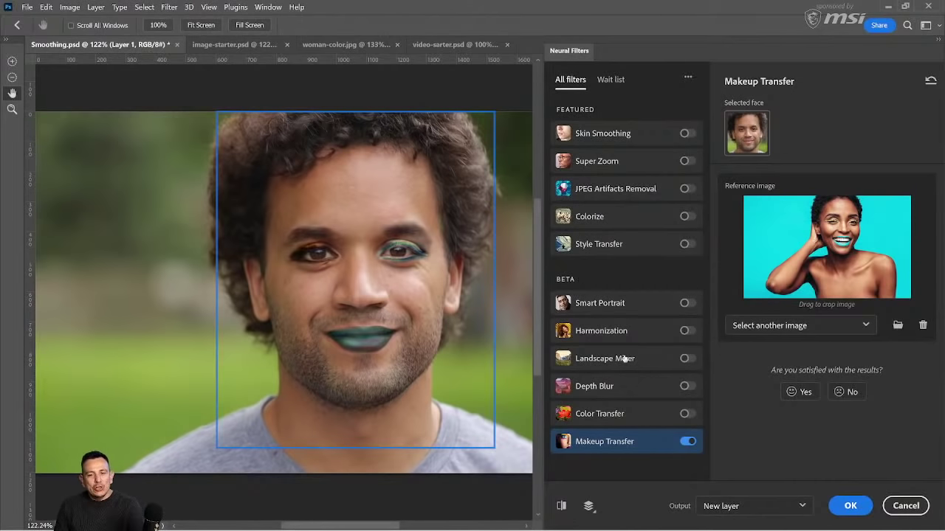
- Load the JPG photo of the girl with tiger face paint from the computer as the Makeup Transfer reference image
{"action": "left_click", "coordinate": [897, 325]}
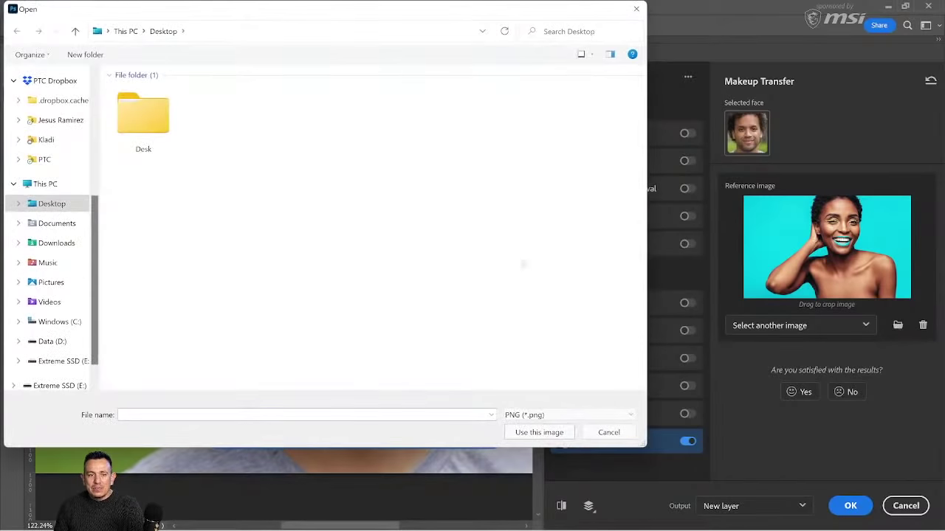
{"action": "left_click", "coordinate": [550, 414]}
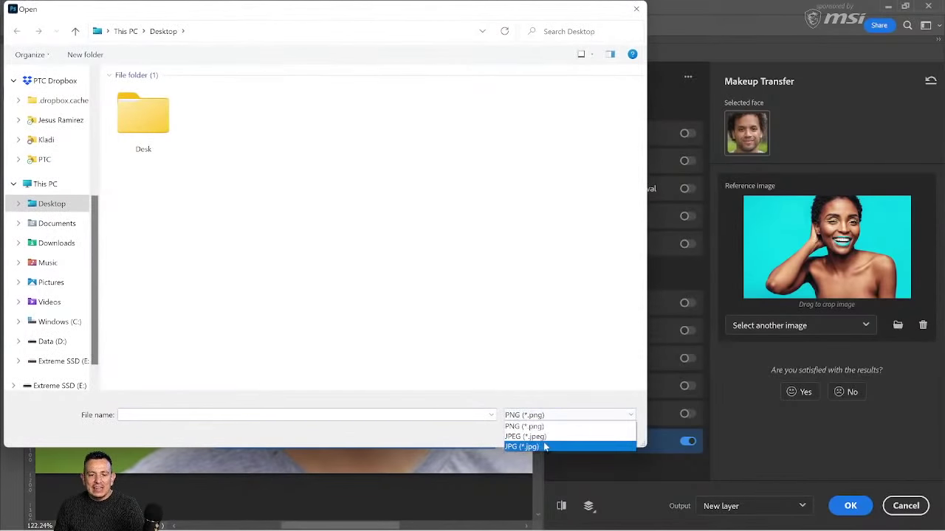
{"action": "left_click", "coordinate": [547, 447]}
{"action": "double_click", "coordinate": [209, 195]}
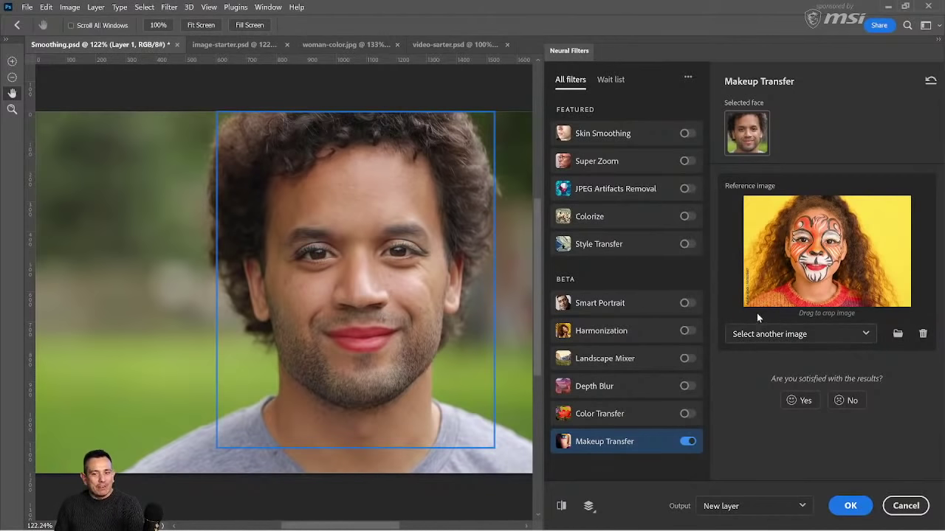
- Replace Makeup Transfer with Color Transfer, preview the sunset, blue feather, yellow flower, green leaf and orange desert presets on the portrait, and cancel the filters
{"action": "left_click", "coordinate": [688, 442]}
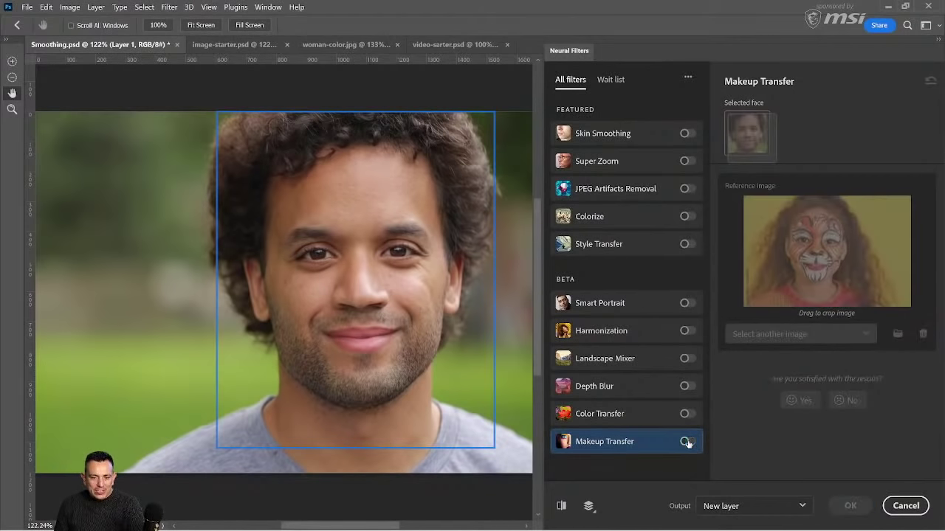
{"action": "left_click", "coordinate": [687, 415]}
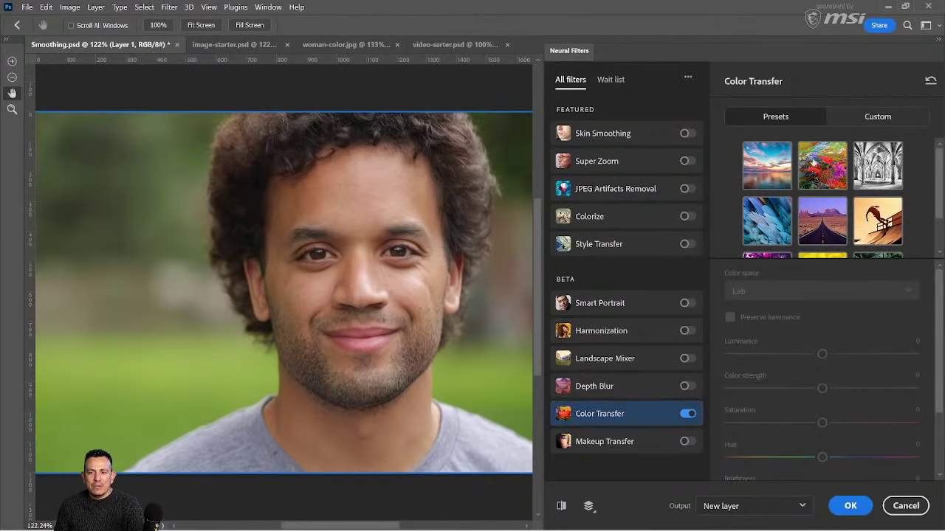
{"action": "left_click", "coordinate": [762, 175]}
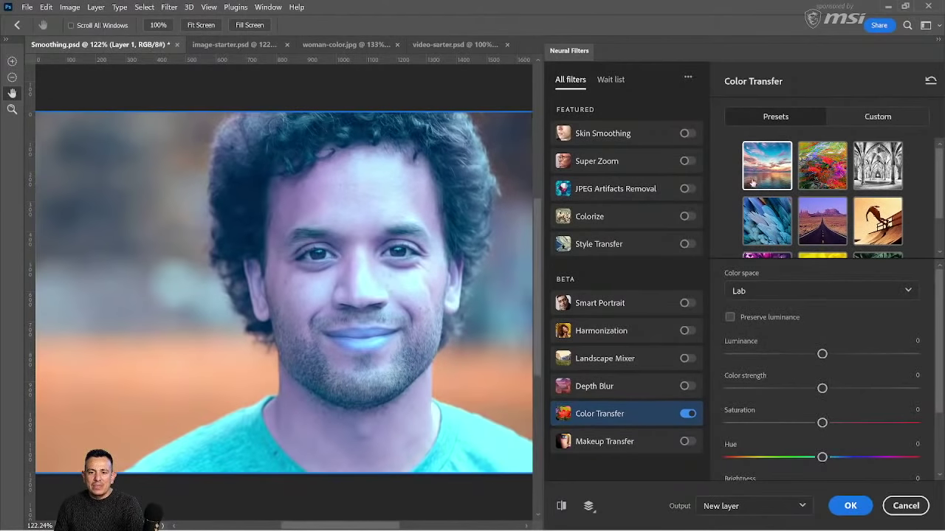
{"action": "left_click", "coordinate": [781, 233]}
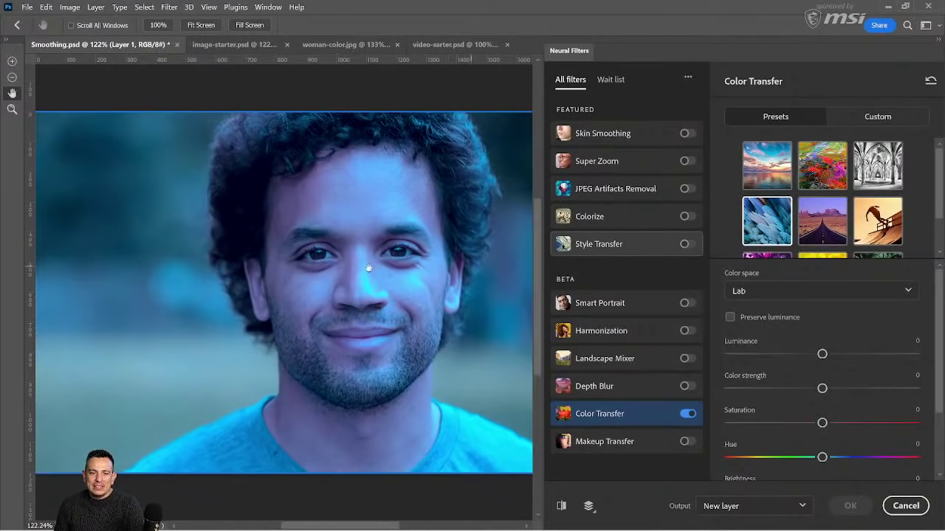
{"action": "scroll", "coordinate": [812, 210], "scroll_direction": "down", "scroll_amount": 1}
{"action": "left_click", "coordinate": [812, 211]}
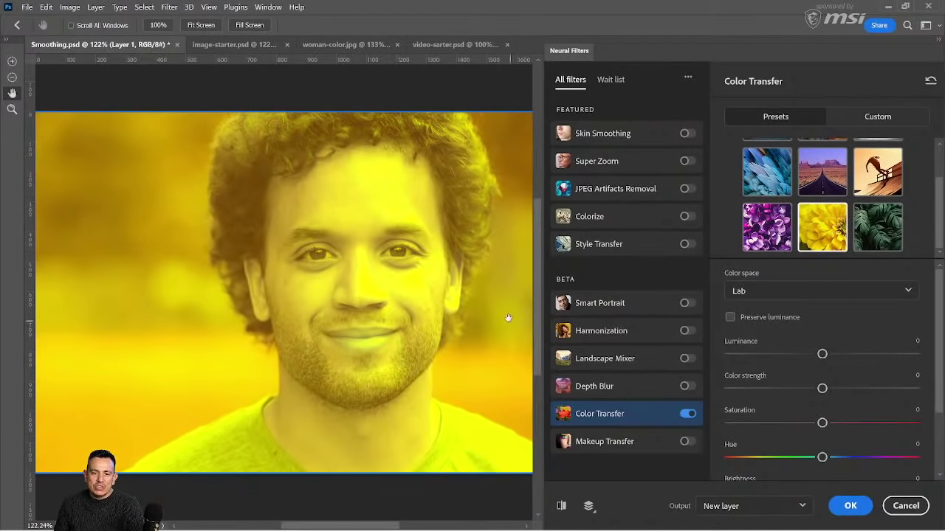
{"action": "left_click", "coordinate": [881, 233]}
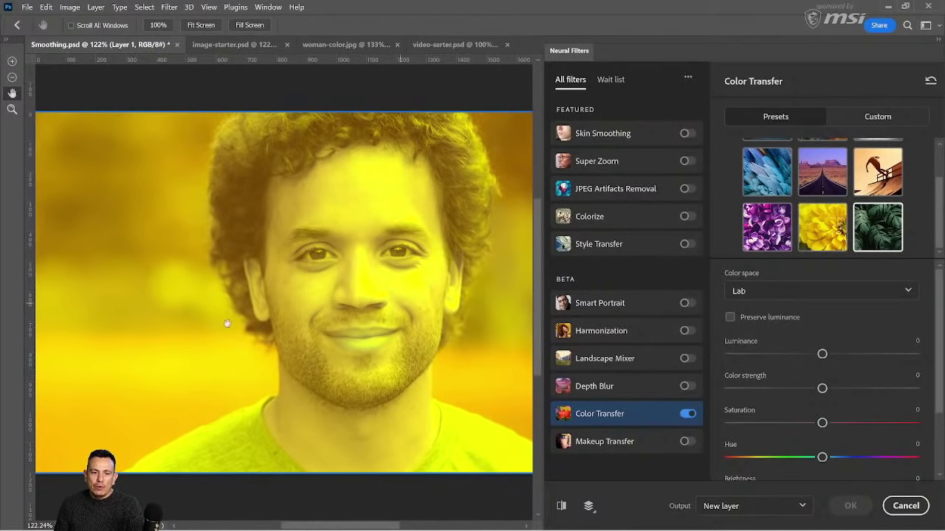
{"action": "left_click", "coordinate": [873, 175]}
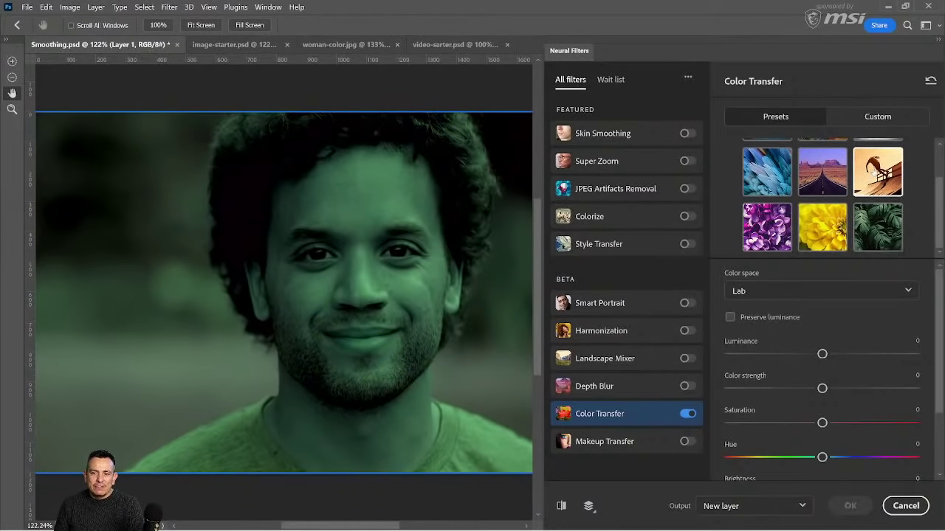
{"action": "left_click", "coordinate": [688, 415]}
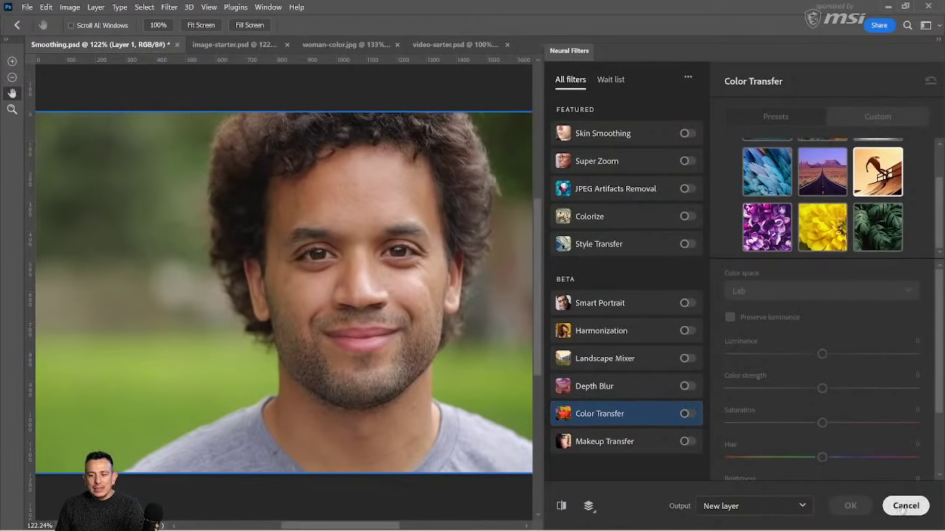
{"action": "left_click", "coordinate": [904, 508]}
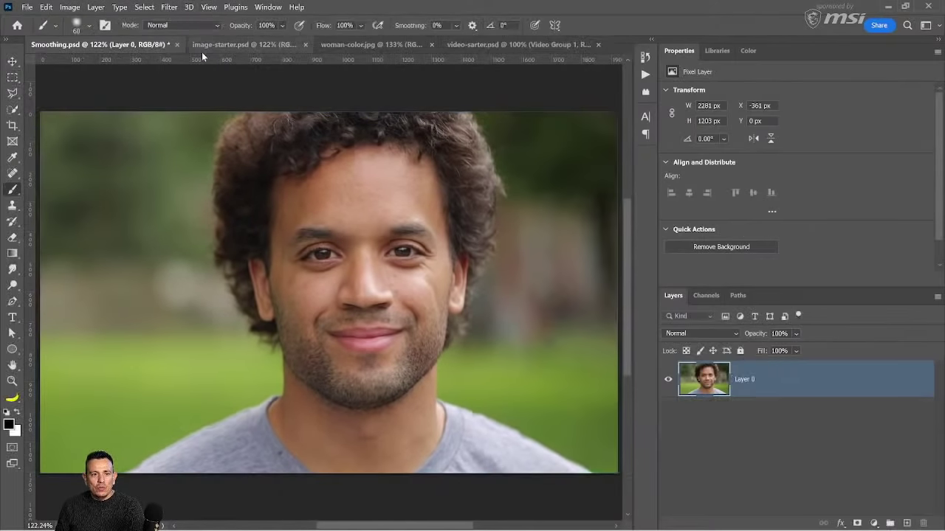
- Open mountain.psd from the 20 - Neural Filters folder inside YouTube Streams
{"action": "left_click", "coordinate": [27, 8]}
{"action": "left_click", "coordinate": [37, 30]}
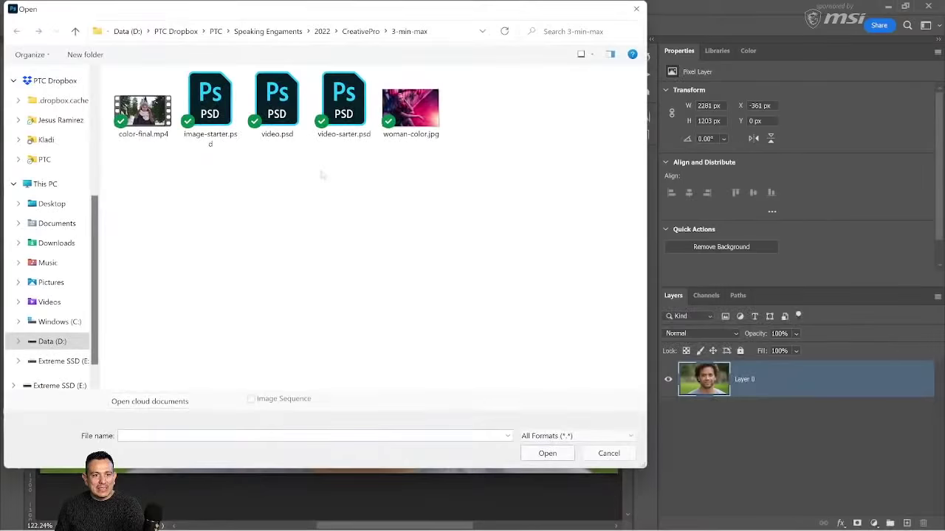
{"action": "left_click", "coordinate": [360, 31]}
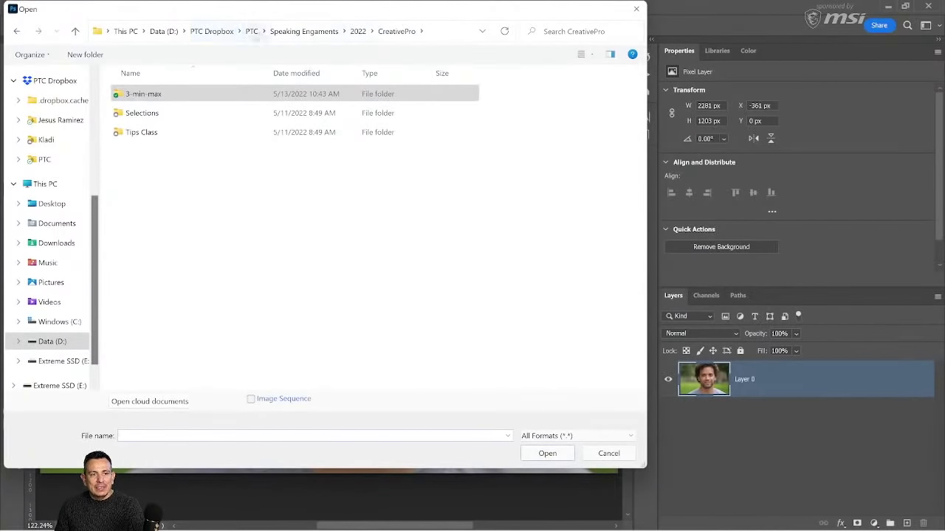
{"action": "left_click", "coordinate": [252, 31]}
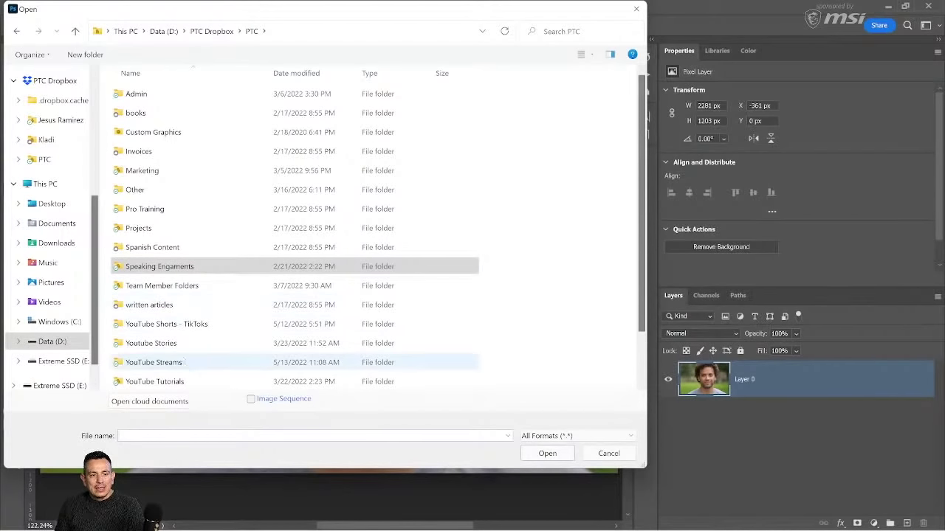
{"action": "double_click", "coordinate": [170, 363]}
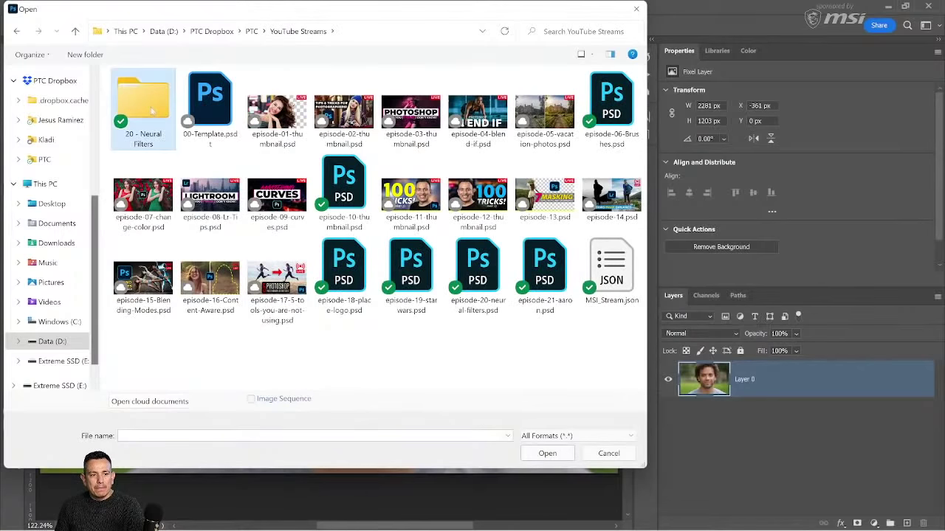
{"action": "double_click", "coordinate": [151, 111]}
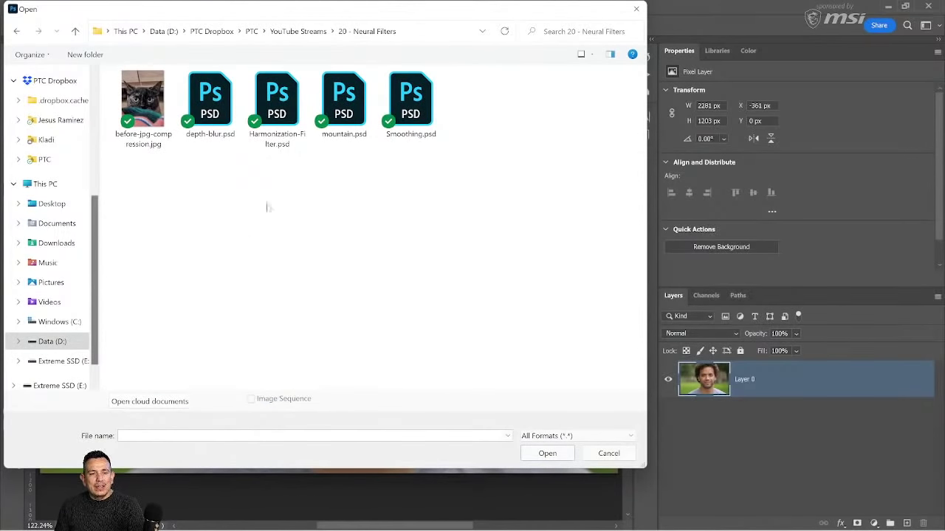
{"action": "double_click", "coordinate": [336, 105]}
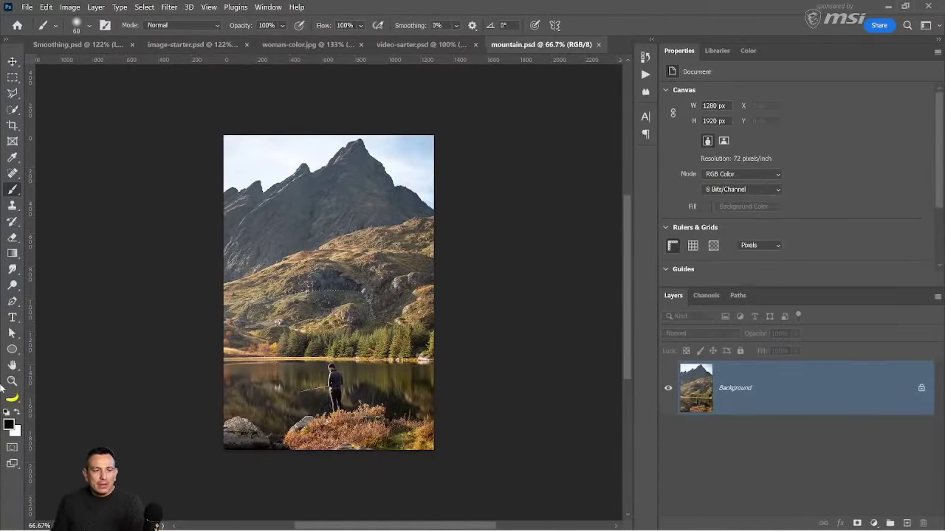
- Open Neural Filters on the mountain photo and enable Landscape Mixer
{"action": "left_click", "coordinate": [13, 366]}
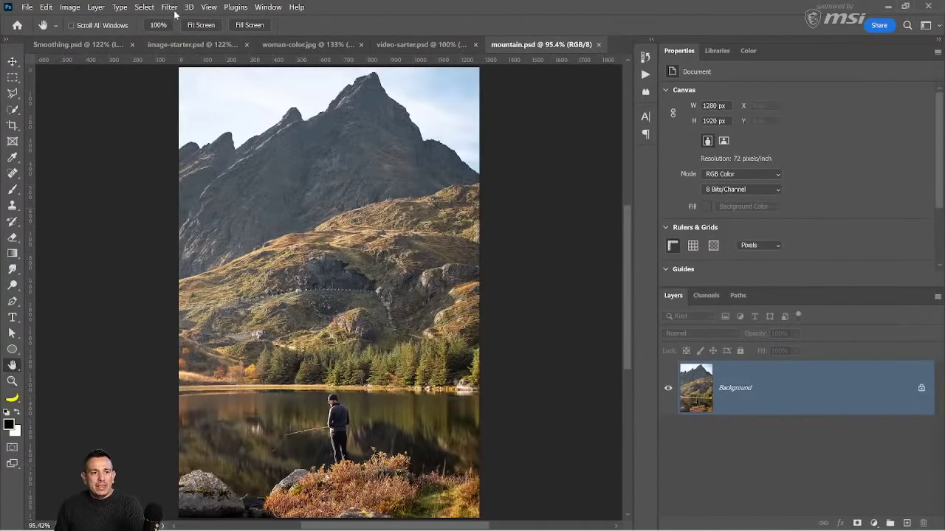
{"action": "left_click", "coordinate": [170, 8]}
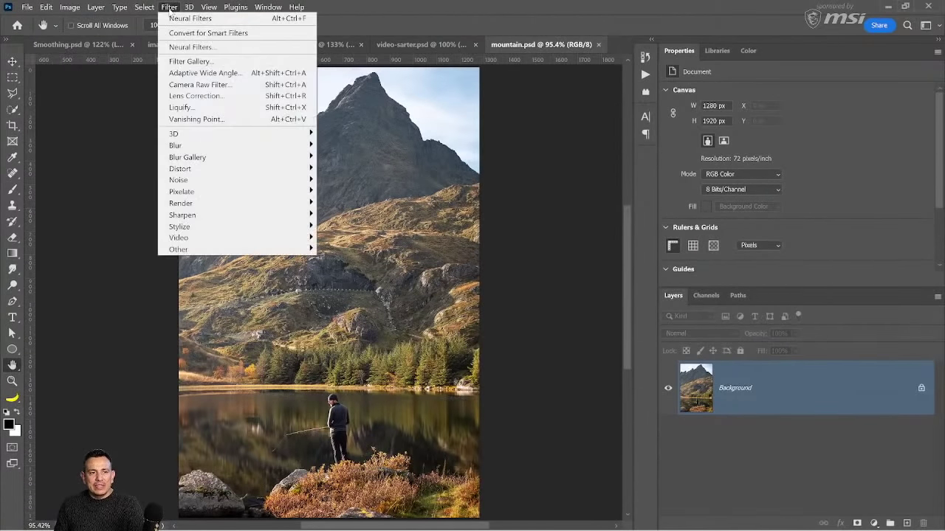
{"action": "left_click", "coordinate": [180, 46]}
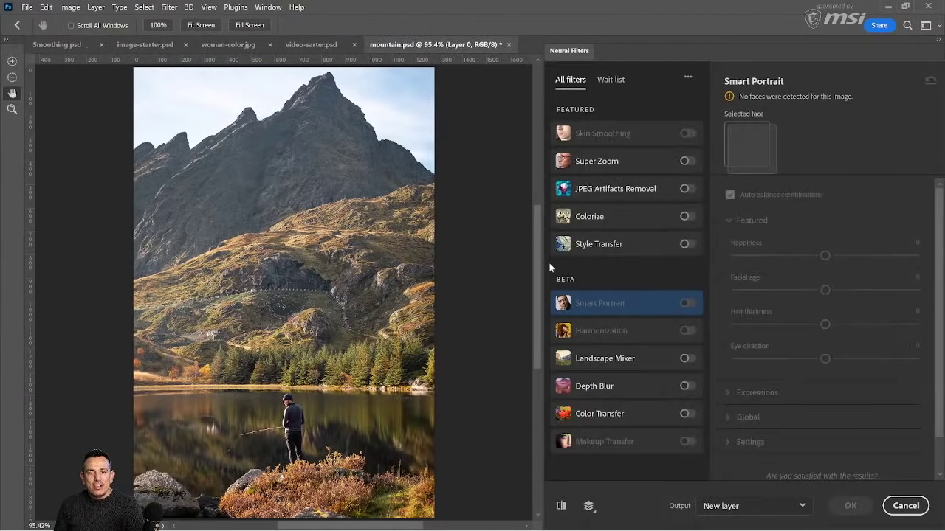
{"action": "left_click", "coordinate": [628, 359]}
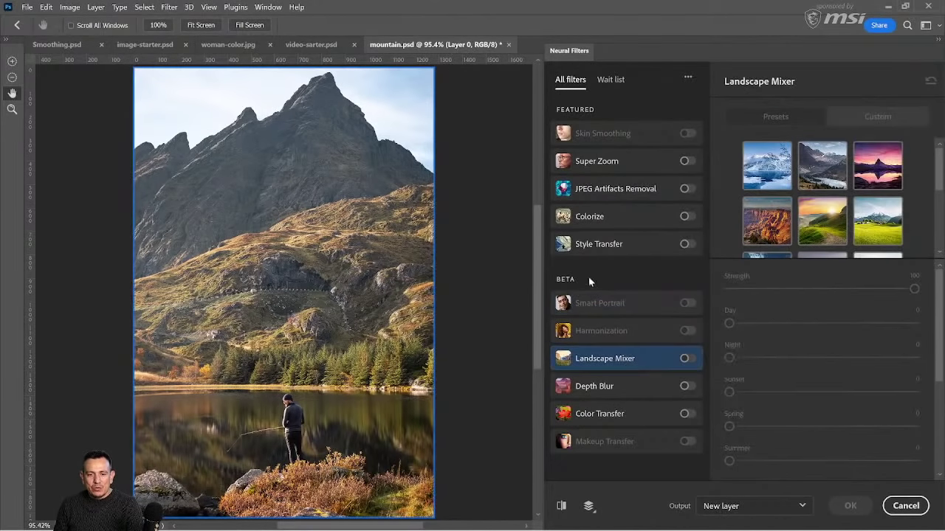
{"action": "left_click", "coordinate": [686, 359]}
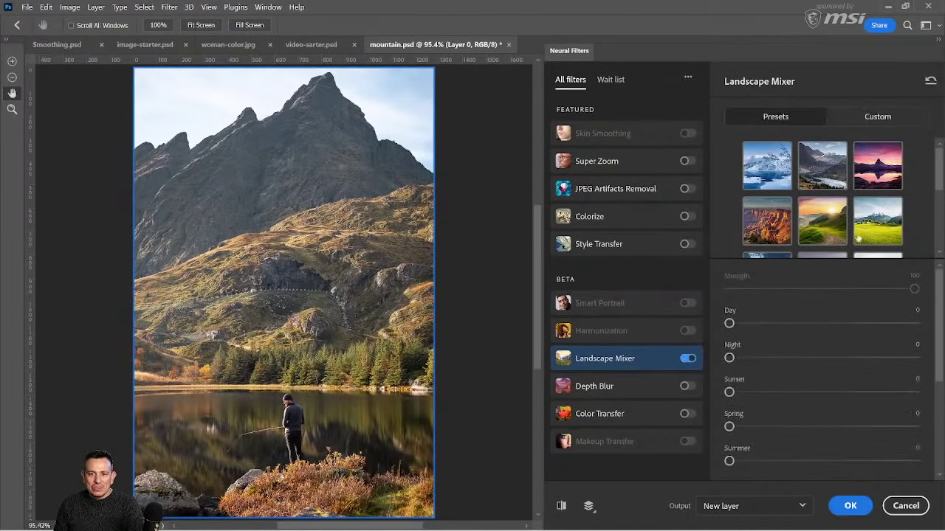
- Preview the pink sunset lake and green meadow presets of Landscape Mixer on the mountain photo and reset the filter
{"action": "mouse_move", "coordinate": [940, 180]}
{"action": "left_mouse_down"}
{"action": "mouse_move", "coordinate": [943, 248]}
{"action": "mouse_move", "coordinate": [941, 162]}
{"action": "left_mouse_up"}
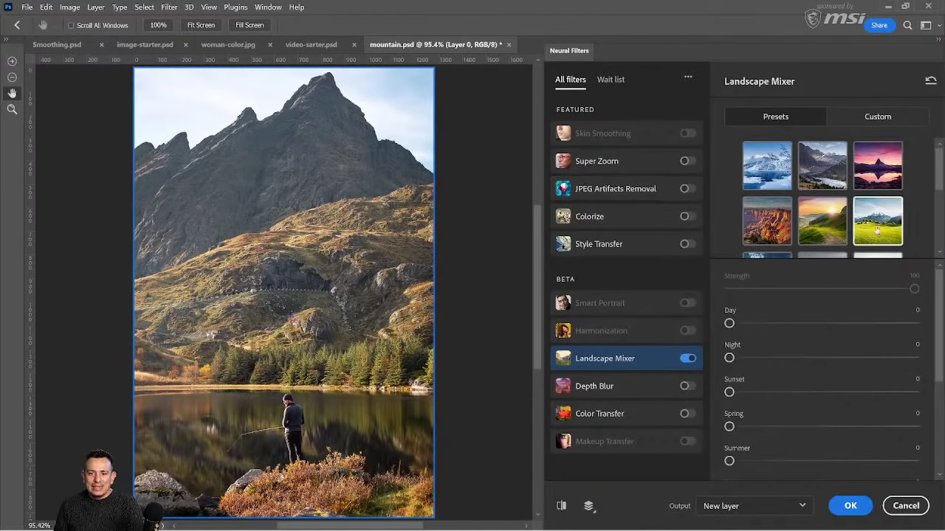
{"action": "left_click", "coordinate": [889, 164]}
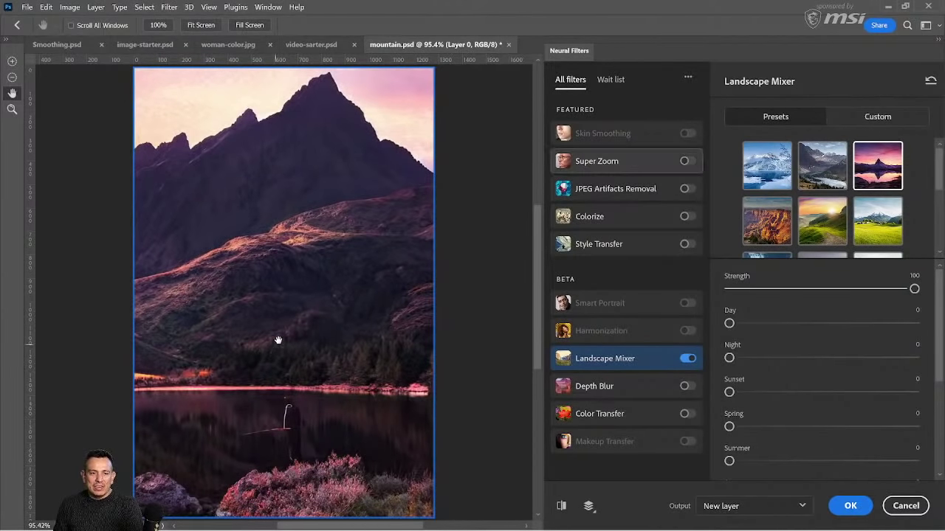
{"action": "left_click", "coordinate": [877, 230]}
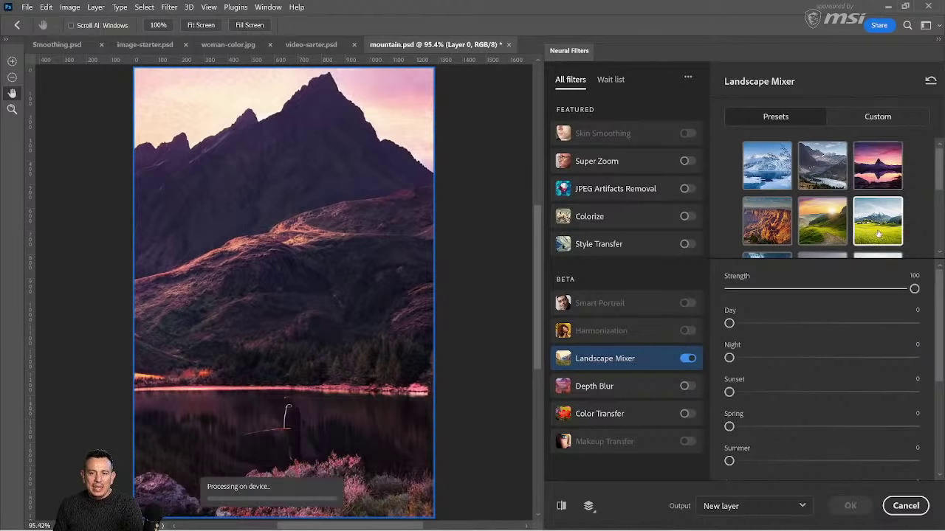
{"action": "scroll", "coordinate": [877, 221], "scroll_direction": "down", "scroll_amount": 3}
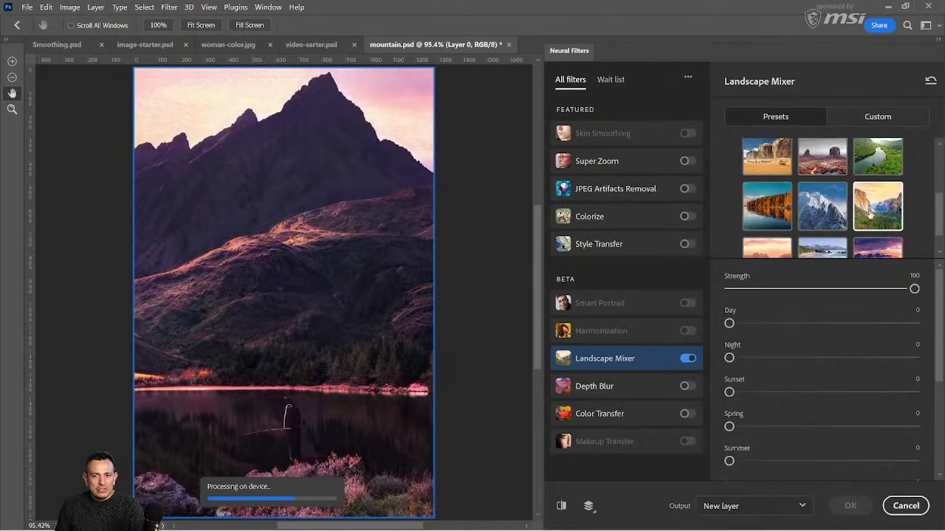
{"action": "scroll", "coordinate": [870, 215], "scroll_direction": "up", "scroll_amount": 3}
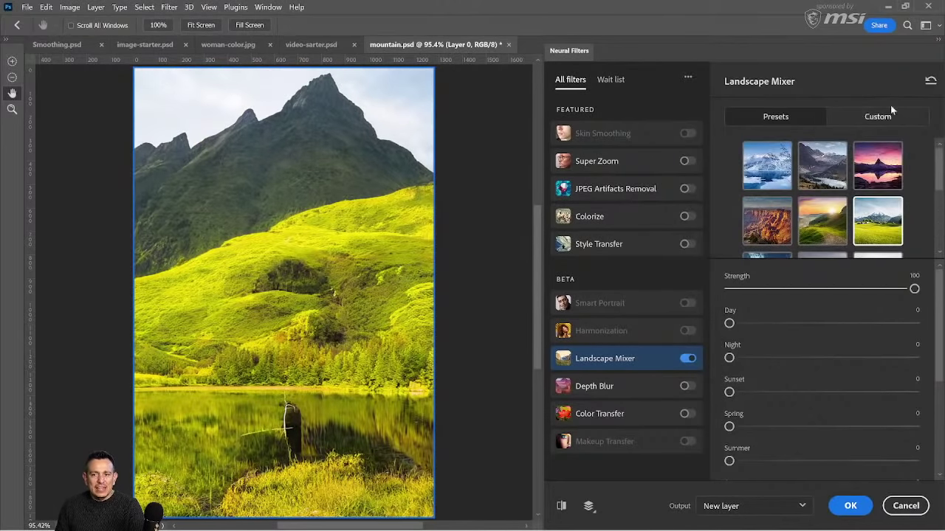
{"action": "left_click", "coordinate": [928, 82]}
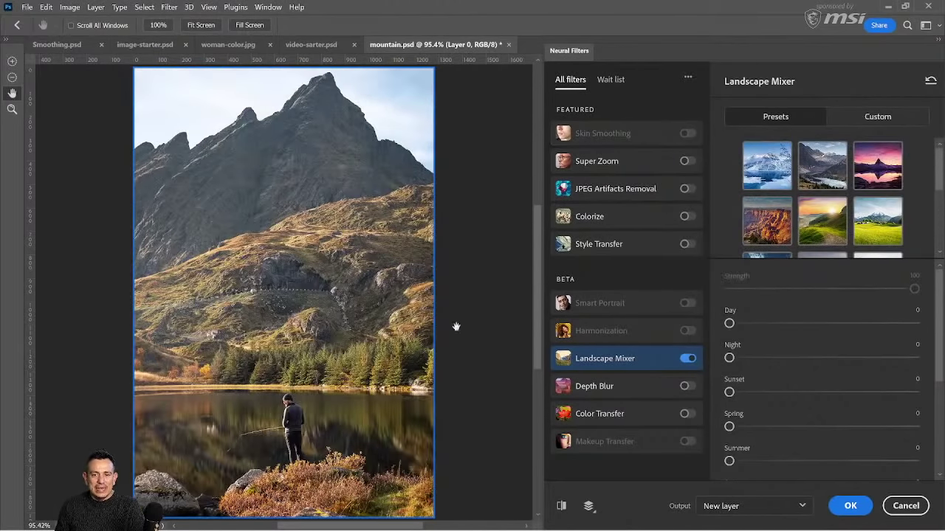
- Preview Landscape Mixer with Day at 100 and with Night at 100, resetting each to 0
{"action": "scroll", "coordinate": [783, 330], "scroll_direction": "down", "scroll_amount": 1}
{"action": "scroll", "coordinate": [783, 330], "scroll_direction": "up", "scroll_amount": 1}
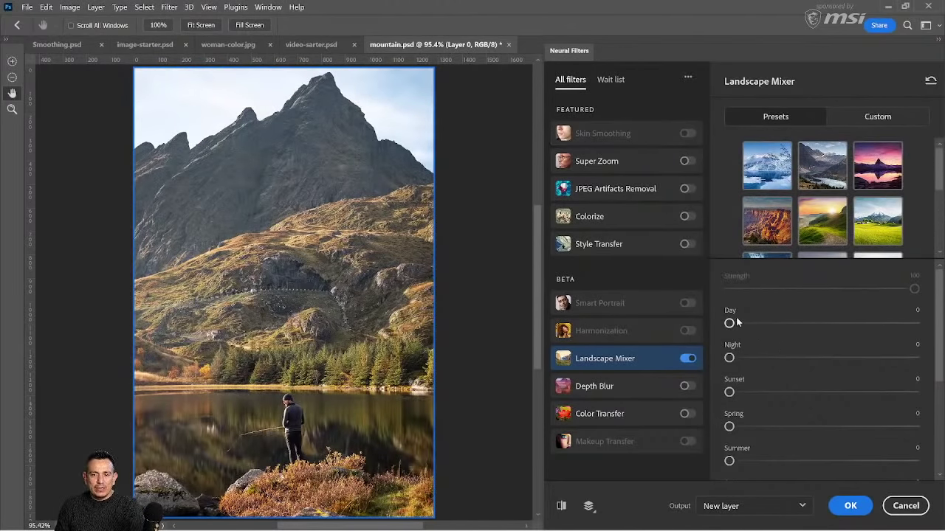
{"action": "left_click_drag", "start_coordinate": [729, 324], "coordinate": [926, 344]}
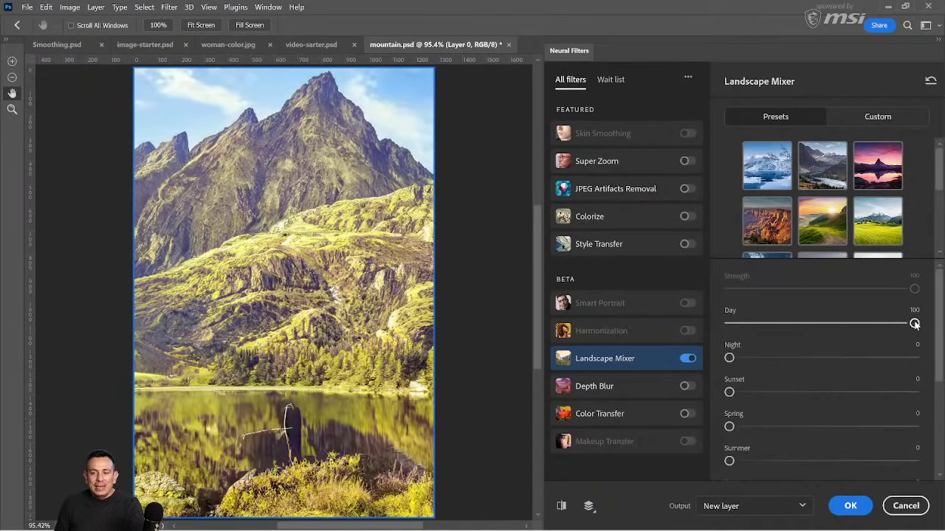
{"action": "left_click_drag", "start_coordinate": [915, 323], "coordinate": [643, 332]}
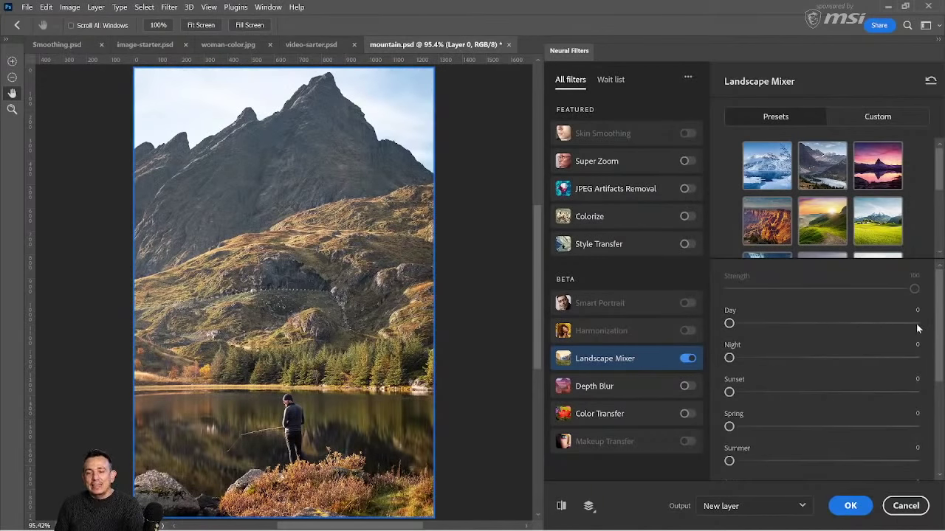
{"action": "left_click_drag", "start_coordinate": [730, 358], "coordinate": [923, 360]}
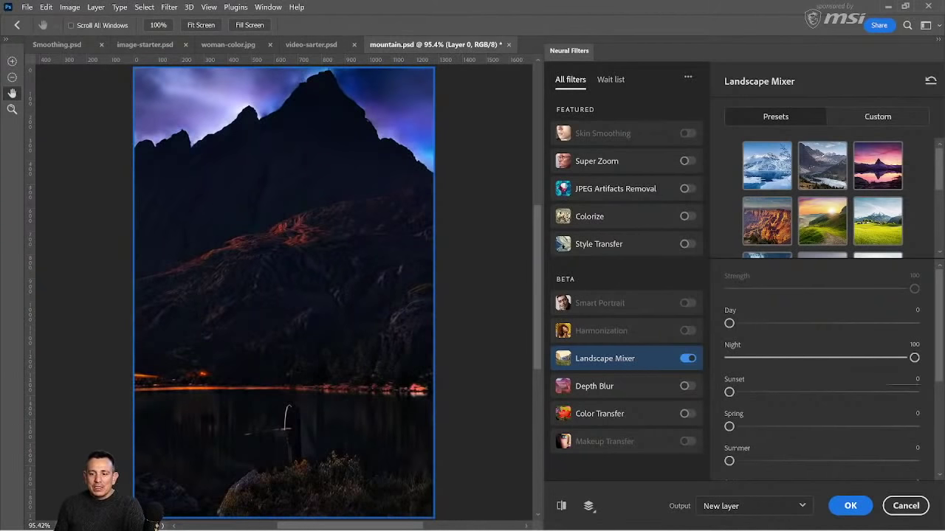
{"action": "double_click", "coordinate": [914, 359]}
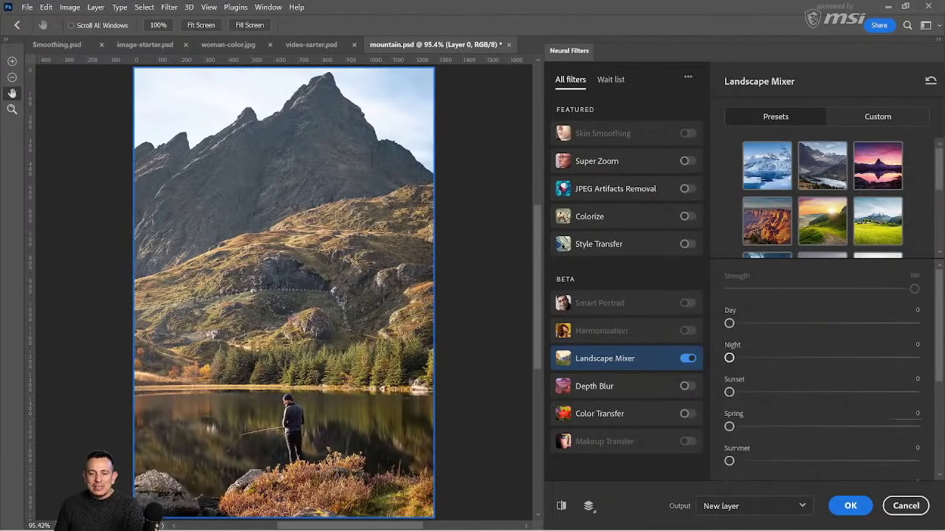
- Apply Landscape Mixer to the mountain photo with Winter at 100, outputting to a new layer
{"action": "scroll", "coordinate": [901, 410], "scroll_direction": "down", "scroll_amount": 3}
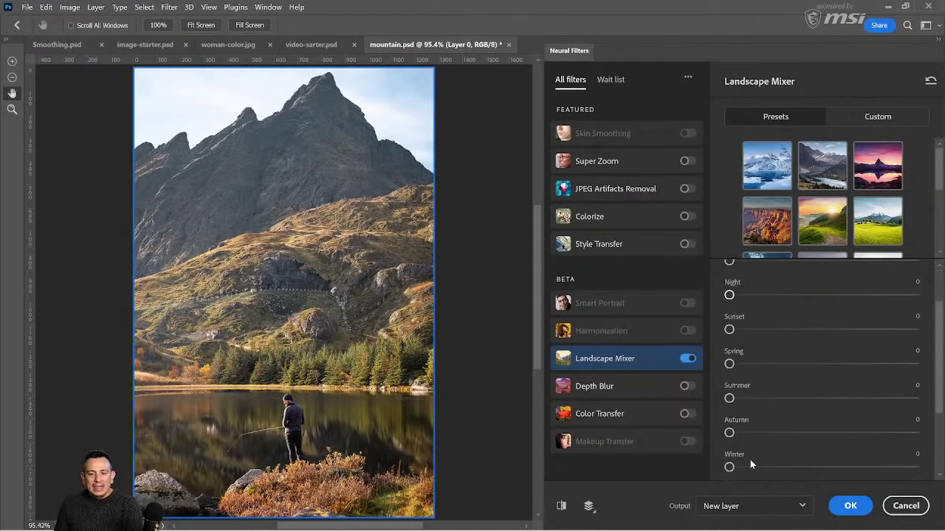
{"action": "left_click_drag", "start_coordinate": [730, 468], "coordinate": [914, 467]}
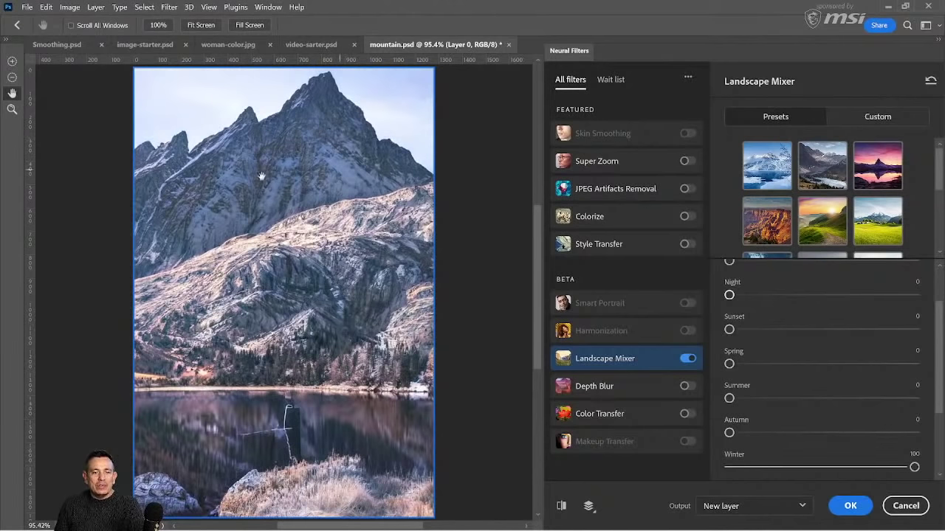
{"action": "left_click", "coordinate": [848, 507]}
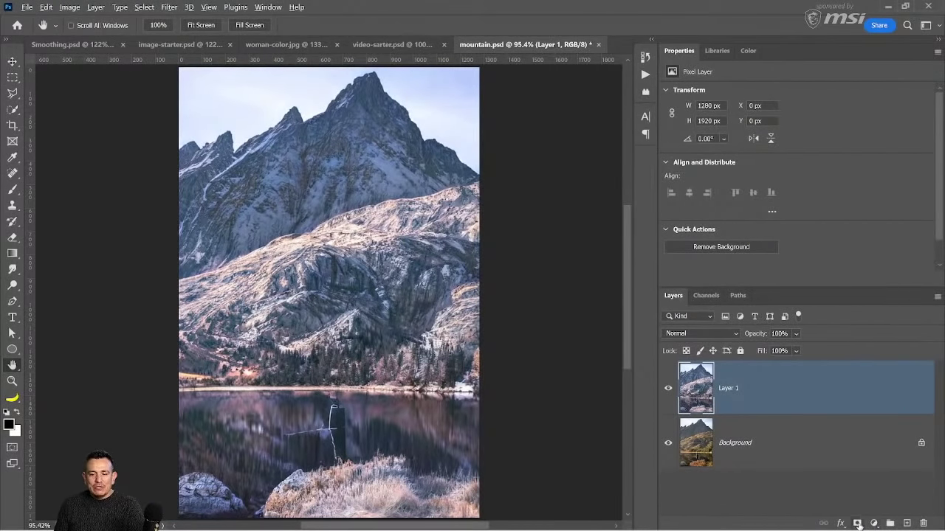
- Add a black mask to the winter layer and paint white over the upper mountain with the Brush tool, enlarging the brush to 200
{"action": "left_click", "coordinate": [857, 523], "text": "alt"}
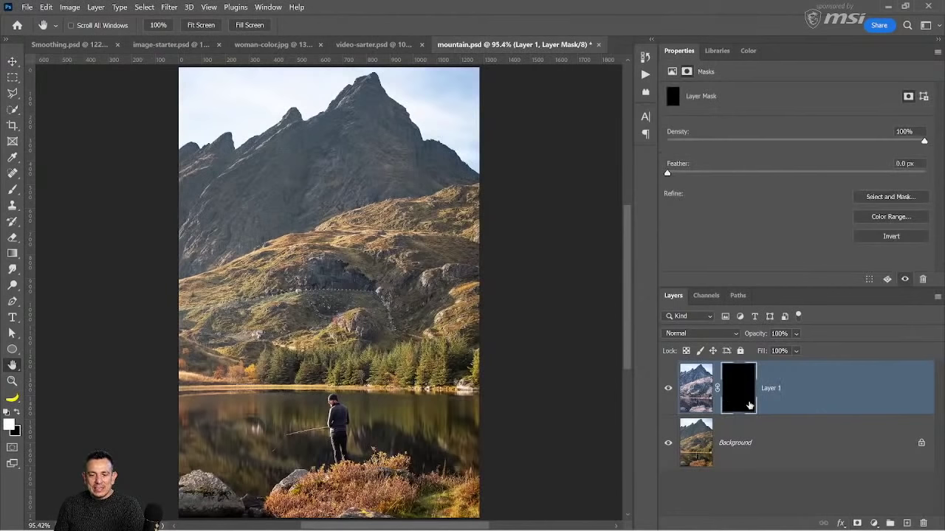
{"action": "left_click", "coordinate": [17, 195]}
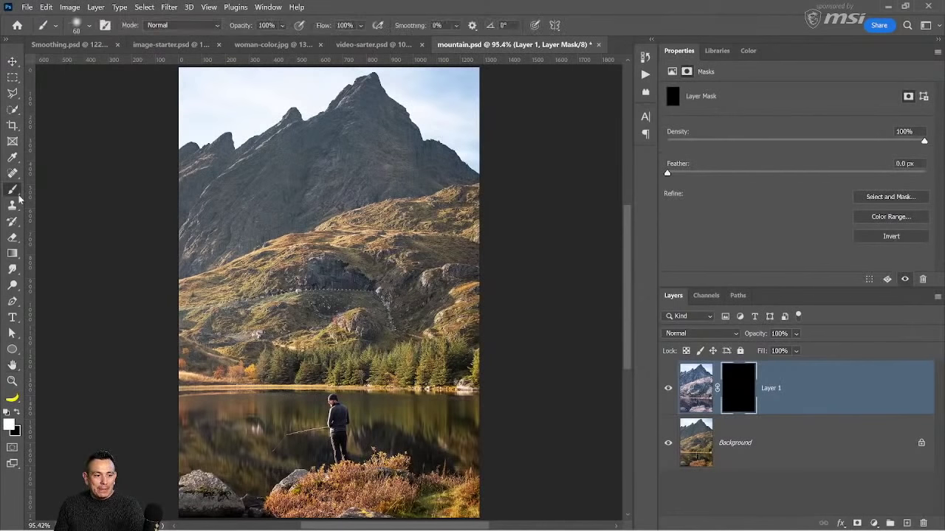
{"action": "mouse_move", "coordinate": [159, 237]}
{"action": "left_mouse_down"}
{"action": "mouse_move", "coordinate": [236, 173]}
{"action": "mouse_move", "coordinate": [167, 192]}
{"action": "mouse_move", "coordinate": [177, 183]}
{"action": "mouse_move", "coordinate": [176, 159]}
{"action": "mouse_move", "coordinate": [257, 147]}
{"action": "mouse_move", "coordinate": [179, 248]}
{"action": "mouse_move", "coordinate": [251, 229]}
{"action": "mouse_move", "coordinate": [197, 251]}
{"action": "mouse_move", "coordinate": [283, 190]}
{"action": "mouse_move", "coordinate": [434, 159]}
{"action": "mouse_move", "coordinate": [422, 168]}
{"action": "mouse_move", "coordinate": [432, 155]}
{"action": "mouse_move", "coordinate": [255, 140]}
{"action": "mouse_move", "coordinate": [363, 95]}
{"action": "mouse_move", "coordinate": [487, 159]}
{"action": "left_mouse_up"}
{"action": "key", "text": "bracketright"}
{"action": "key", "text": "bracketright"}
{"action": "key", "text": "bracketright"}
{"action": "key", "text": "bracketright"}
{"action": "key", "text": "bracketright"}
{"action": "key", "text": "bracketright"}
{"action": "key", "text": "bracketright"}
{"action": "key", "text": "bracketright"}
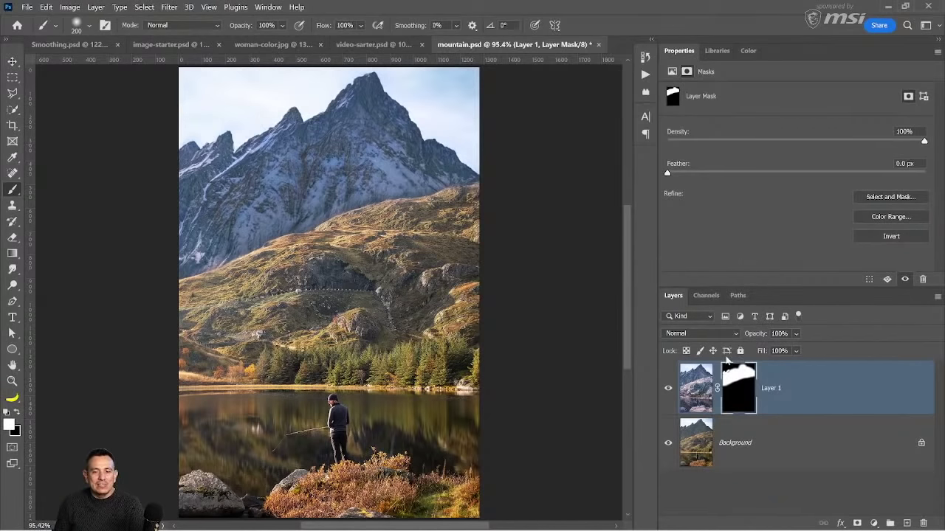
- Toggle the visibility of Layer 1 repeatedly to compare the snowy peak with the original photo
{"action": "left_click", "coordinate": [669, 392]}
{"action": "left_click", "coordinate": [669, 396]}
{"action": "left_click", "coordinate": [668, 395]}
{"action": "left_click", "coordinate": [669, 395]}
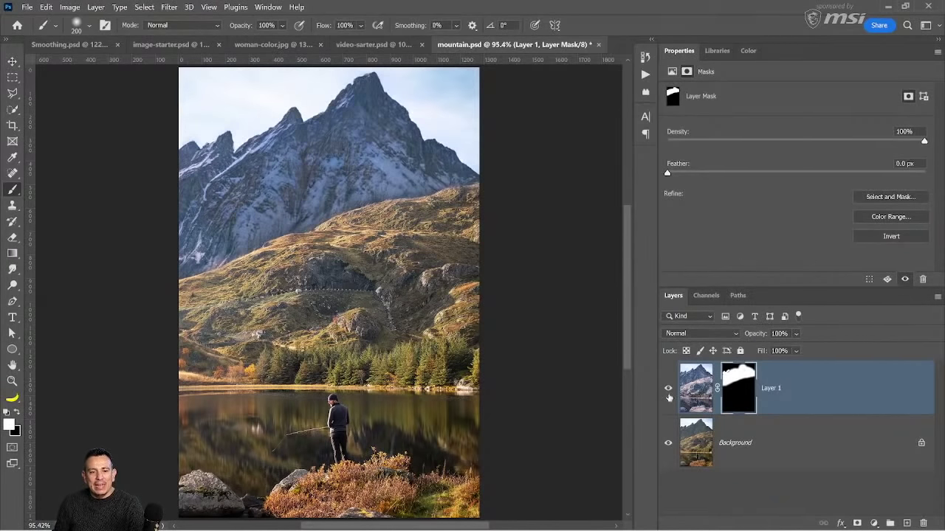
{"action": "left_click", "coordinate": [668, 396]}
{"action": "left_click", "coordinate": [668, 396]}
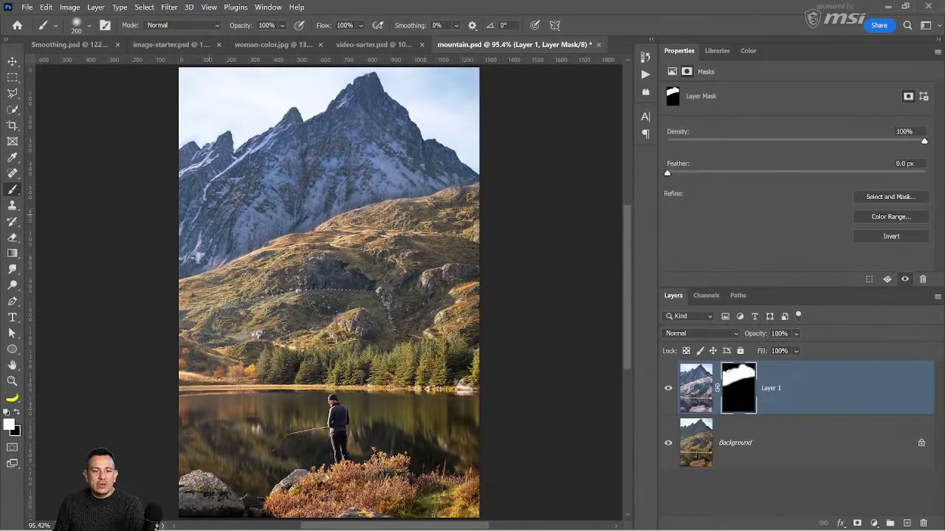
{"action": "left_click", "coordinate": [668, 396]}
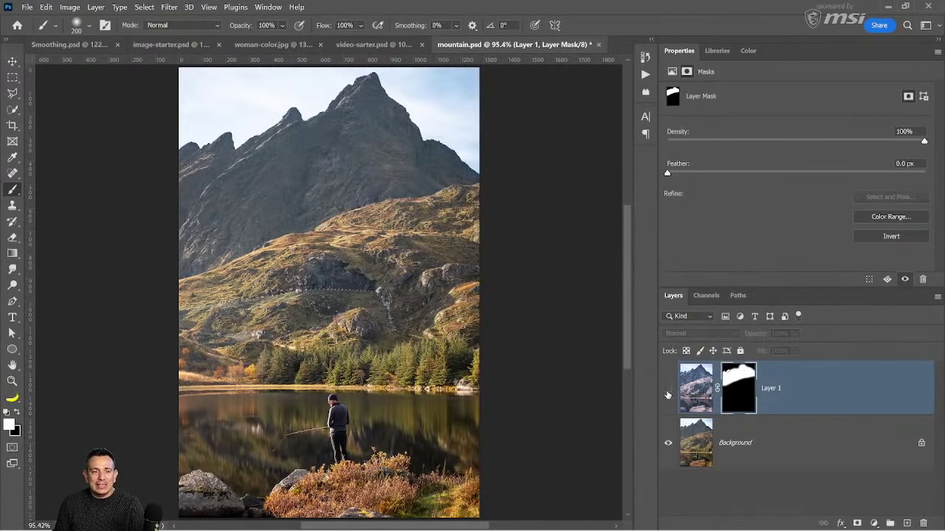
{"action": "left_click", "coordinate": [668, 396]}
{"action": "left_click", "coordinate": [668, 396]}
{"action": "left_click", "coordinate": [669, 395]}
{"action": "left_click", "coordinate": [668, 396]}
{"action": "left_click", "coordinate": [668, 396]}
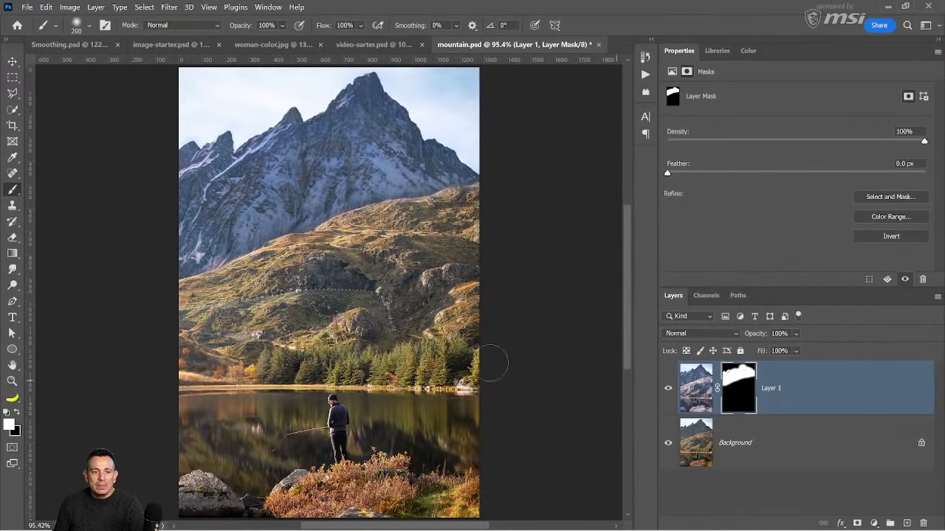
{"action": "left_click", "coordinate": [668, 396]}
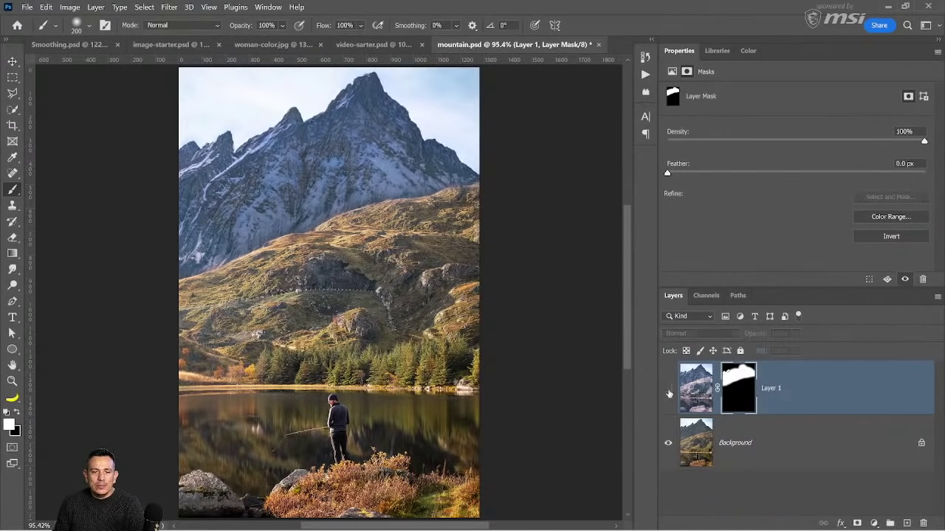
{"action": "left_click", "coordinate": [668, 397]}
{"action": "left_click", "coordinate": [668, 397]}
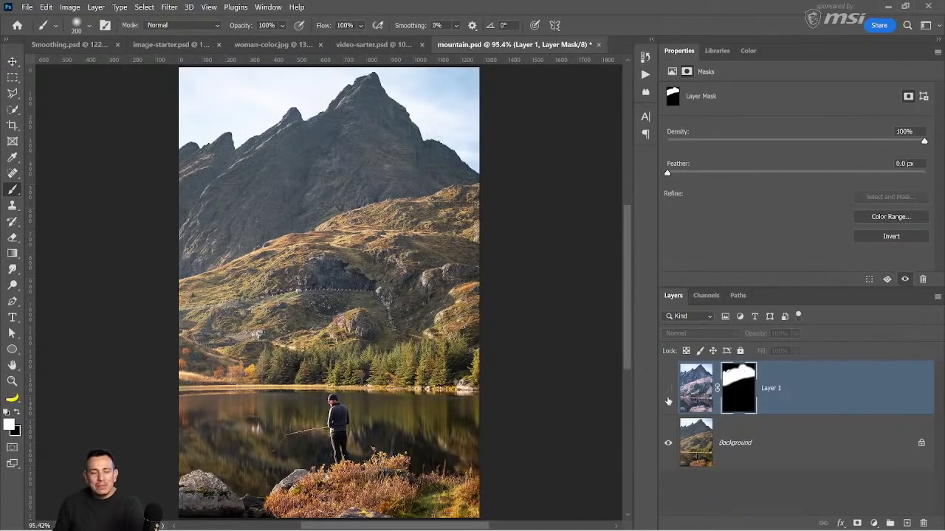
{"action": "left_click", "coordinate": [668, 397]}
{"action": "left_click", "coordinate": [668, 397]}
{"action": "left_click", "coordinate": [668, 398]}
{"action": "left_click", "coordinate": [668, 399]}
{"action": "left_click", "coordinate": [668, 398]}
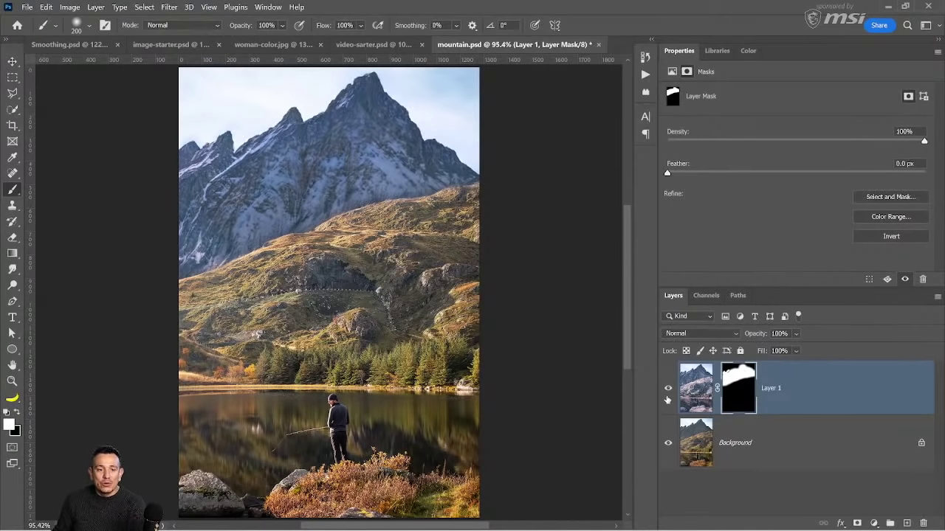
- Enlarge the brush to 400 and paint white on the mask over the middle hillside to reveal the winter effect there
{"action": "key", "text": "bracketleft"}
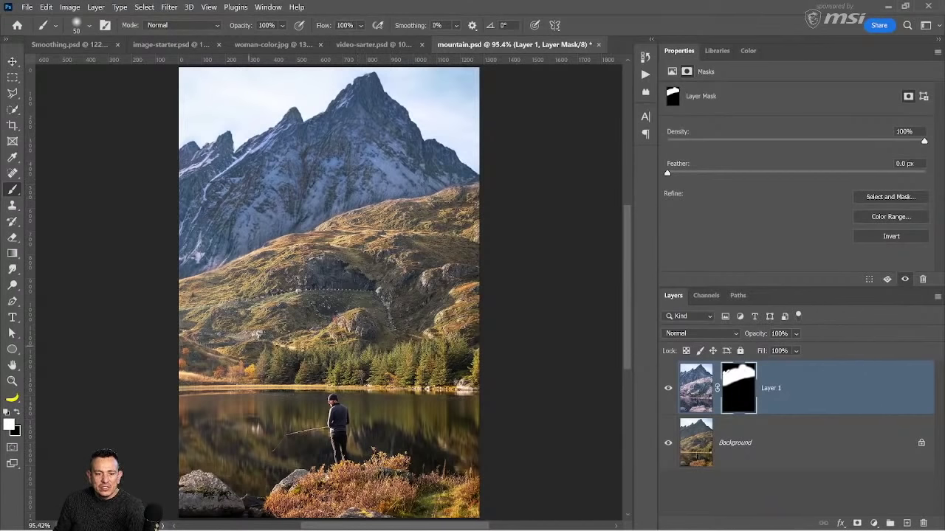
{"action": "key", "text": "bracketright"}
{"action": "key", "text": "bracketright"}
{"action": "key", "text": "bracketright"}
{"action": "key", "text": "bracketright"}
{"action": "mouse_move", "coordinate": [154, 327]}
{"action": "left_mouse_down"}
{"action": "mouse_move", "coordinate": [162, 298]}
{"action": "mouse_move", "coordinate": [515, 209]}
{"action": "left_mouse_up"}
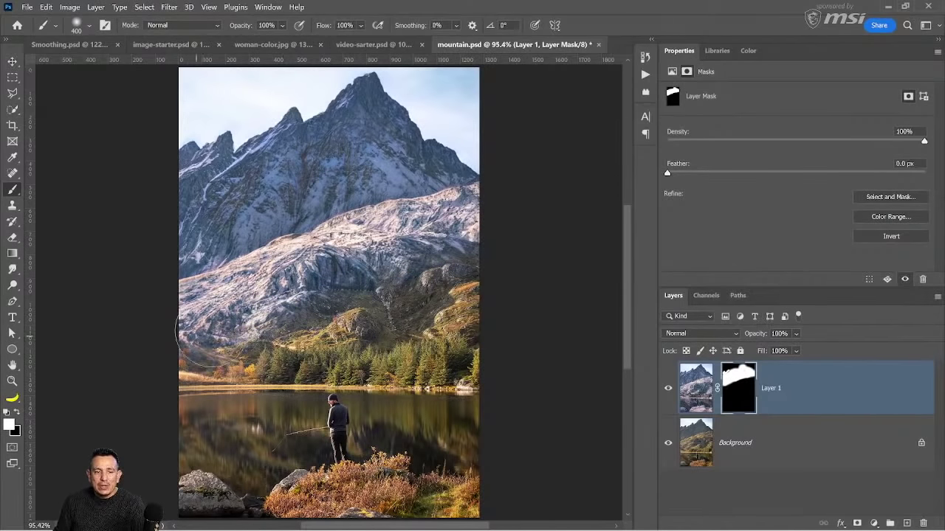
{"action": "mouse_move", "coordinate": [212, 332]}
{"action": "left_mouse_down"}
{"action": "mouse_move", "coordinate": [297, 295]}
{"action": "mouse_move", "coordinate": [384, 309]}
{"action": "mouse_move", "coordinate": [420, 277]}
{"action": "mouse_move", "coordinate": [509, 235]}
{"action": "left_mouse_up"}
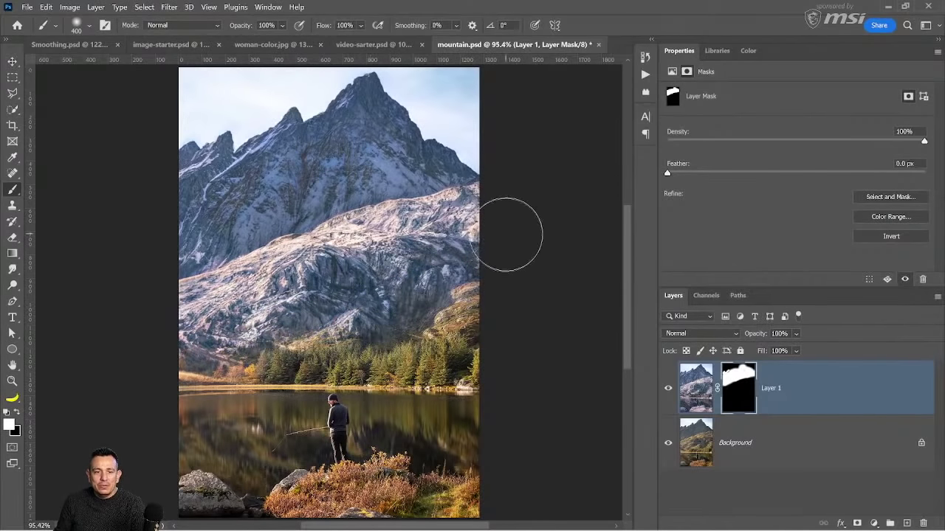
- Fade the last mask stroke to 72% opacity in Screen mode, and undo the fade along with the hillside painting
{"action": "left_click", "coordinate": [46, 6]}
{"action": "left_click", "coordinate": [74, 56]}
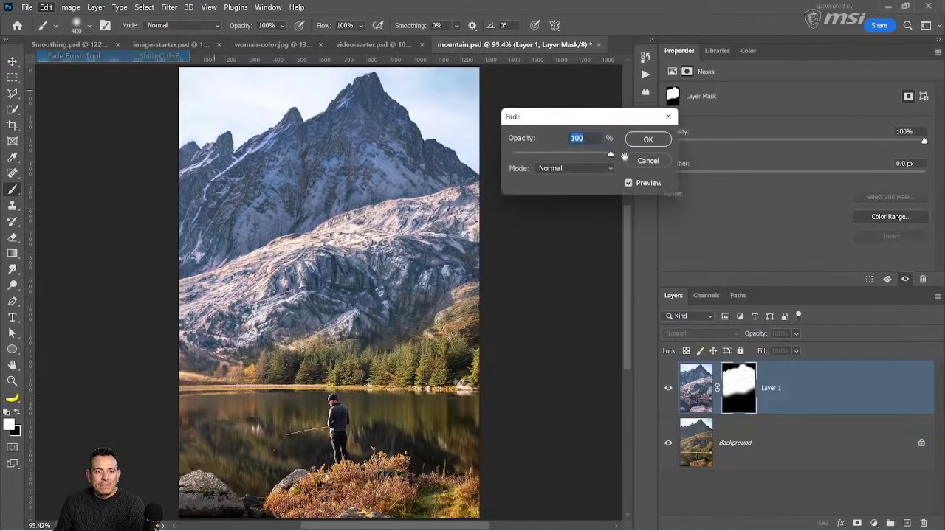
{"action": "mouse_move", "coordinate": [611, 156]}
{"action": "left_mouse_down"}
{"action": "mouse_move", "coordinate": [534, 156]}
{"action": "mouse_move", "coordinate": [581, 157]}
{"action": "left_mouse_up"}
{"action": "left_click", "coordinate": [579, 167]}
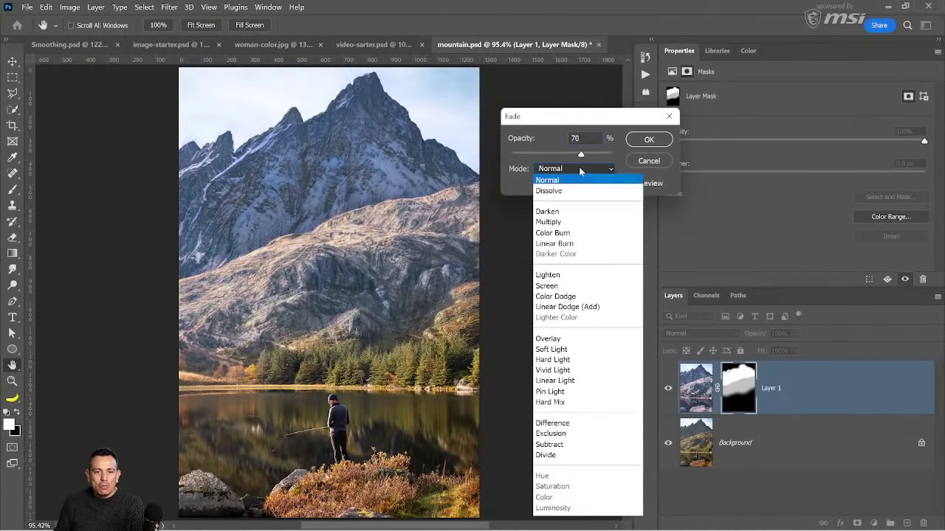
{"action": "left_click", "coordinate": [556, 286]}
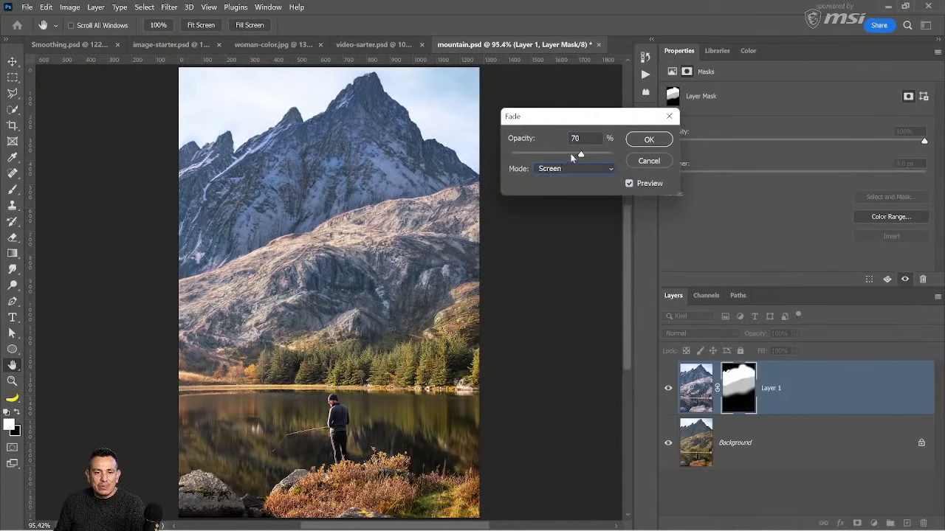
{"action": "left_click_drag", "start_coordinate": [570, 153], "coordinate": [598, 158]}
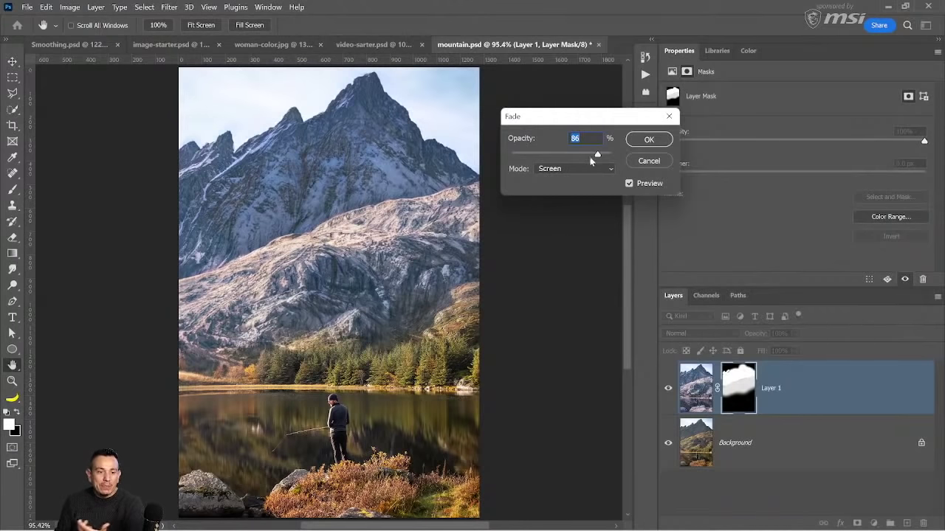
{"action": "mouse_move", "coordinate": [599, 153]}
{"action": "left_mouse_down"}
{"action": "mouse_move", "coordinate": [516, 155]}
{"action": "mouse_move", "coordinate": [584, 153]}
{"action": "left_mouse_up"}
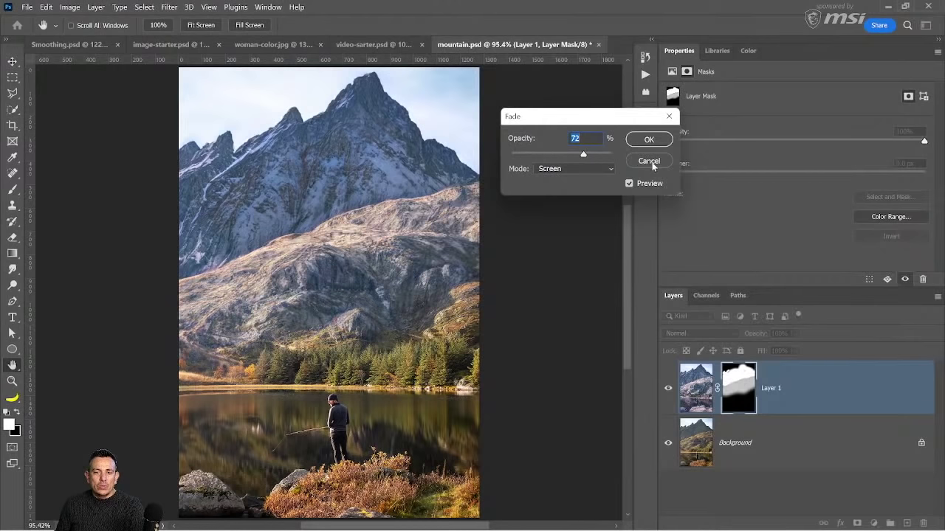
{"action": "left_click", "coordinate": [649, 139]}
{"action": "key", "text": "b"}
{"action": "key", "text": "ctrl+z"}
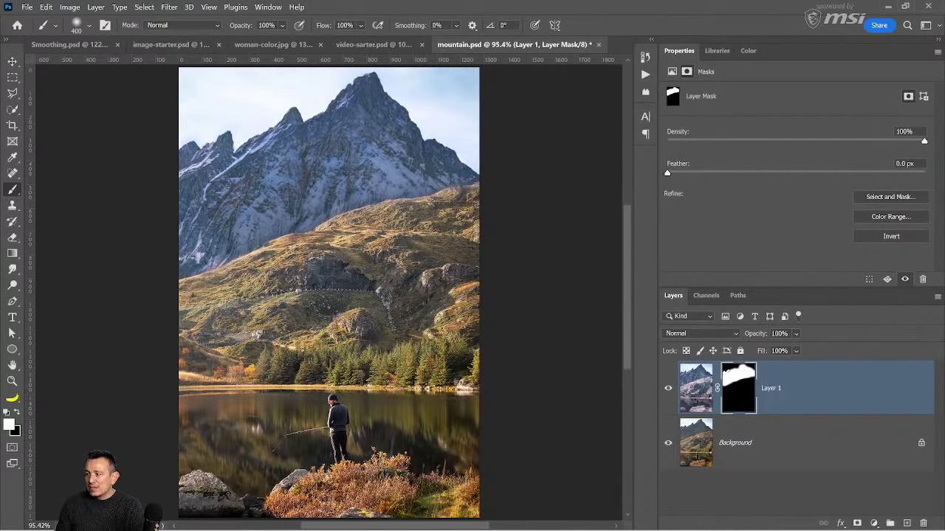
- Close mountain.psd without saving its changes
{"action": "left_click", "coordinate": [598, 44]}
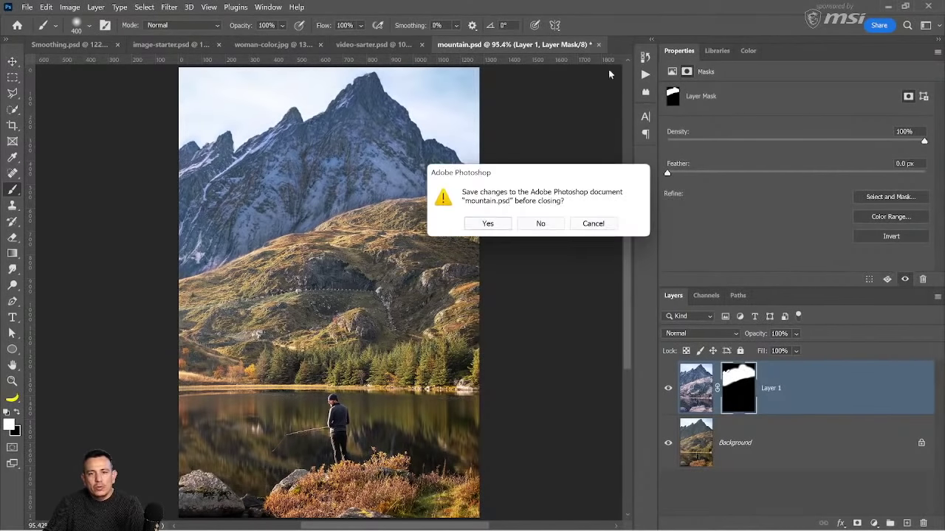
{"action": "left_click", "coordinate": [554, 226]}
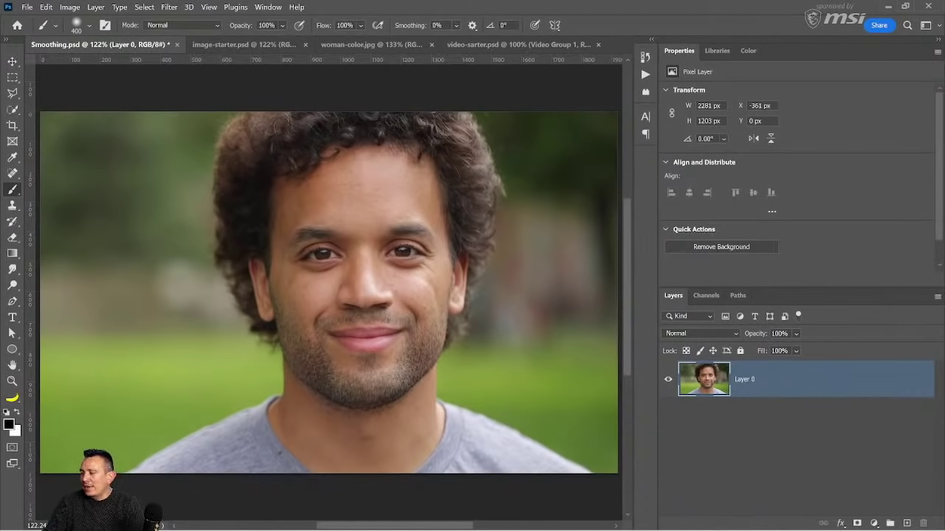
- Switch to Chrome, look over the open laptop pages and bring up MSI's Creator Z16P product page
{"action": "left_click", "coordinate": [404, 517]}
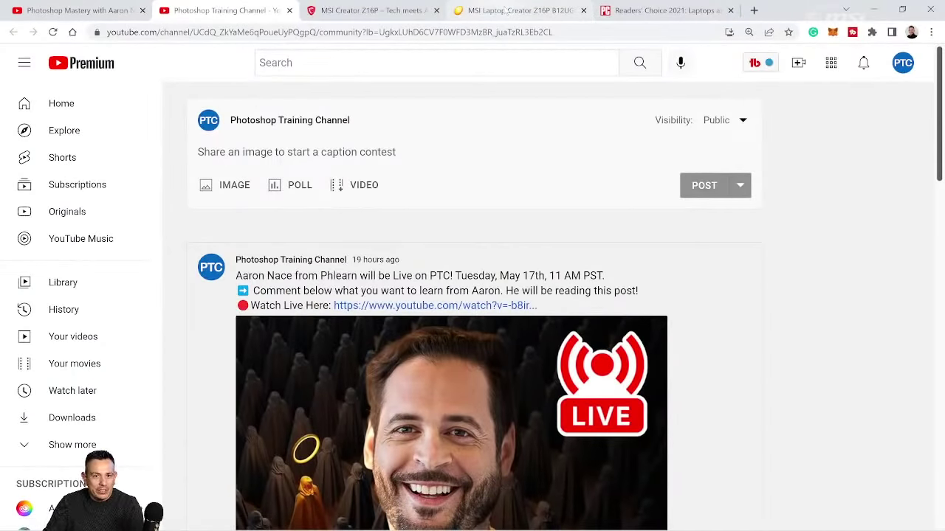
{"action": "left_click", "coordinate": [505, 10]}
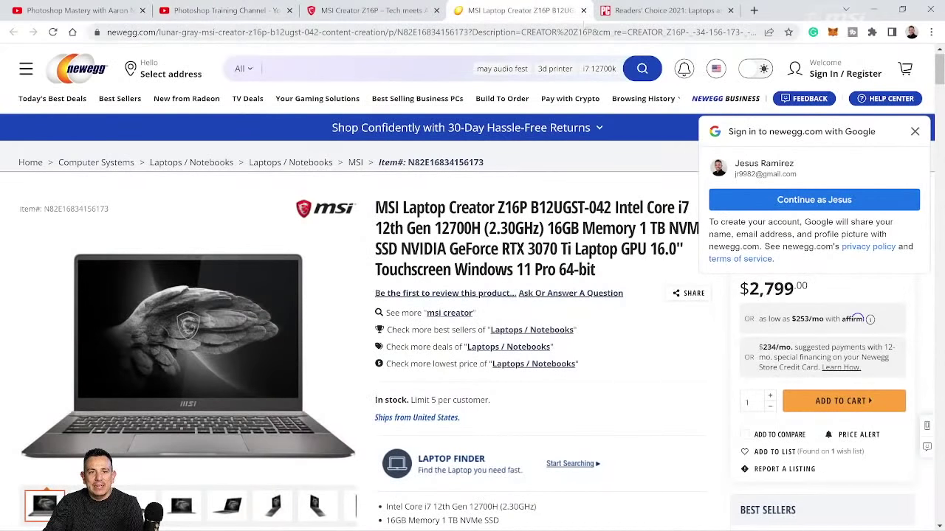
{"action": "left_click", "coordinate": [665, 10]}
{"action": "left_click", "coordinate": [411, 12]}
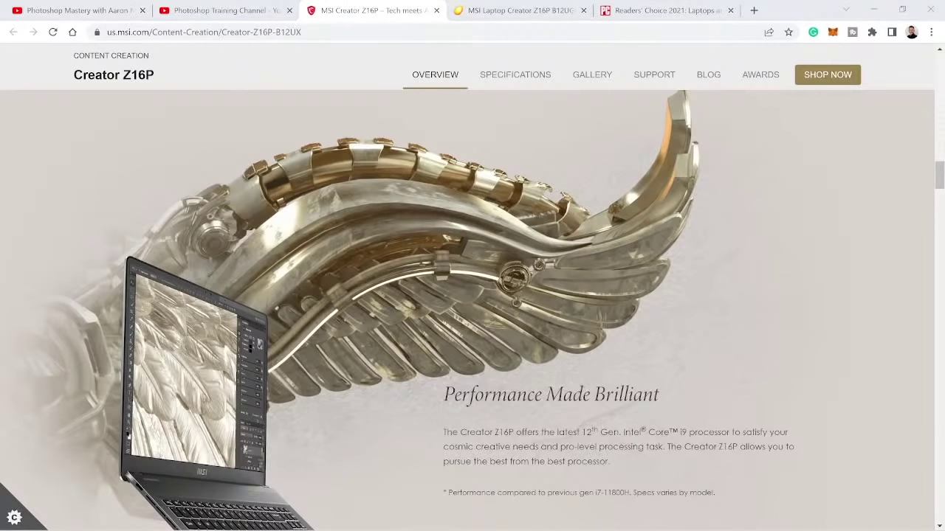
- Examine the processor, NVIDIA Studio and Golden Ratio Display sections of the Creator Z16P overview page
{"action": "scroll", "coordinate": [450, 169], "scroll_direction": "down", "scroll_amount": 3}
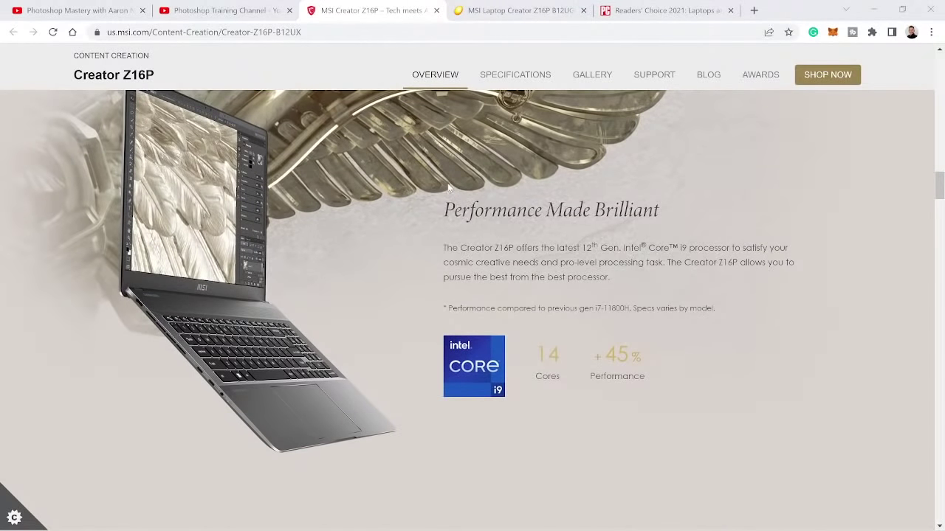
{"action": "scroll", "coordinate": [448, 187], "scroll_direction": "down", "scroll_amount": 1}
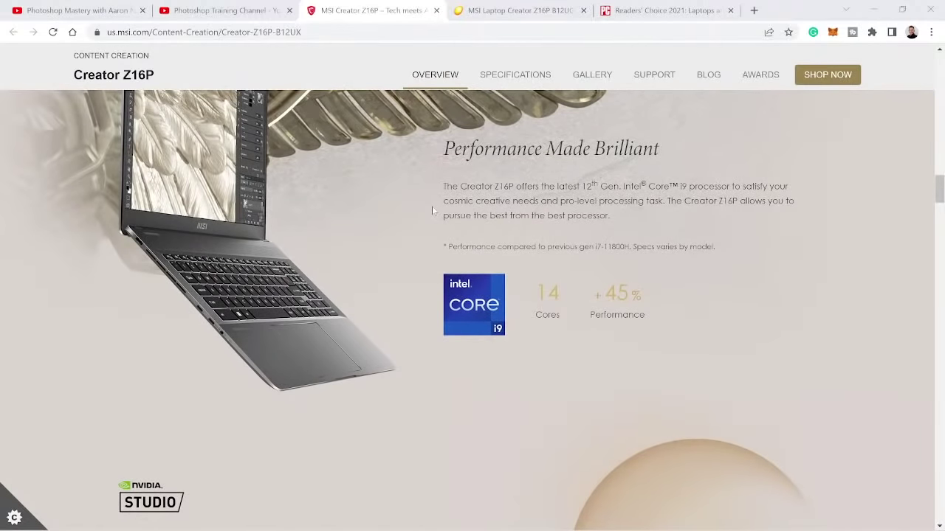
{"action": "scroll", "coordinate": [432, 211], "scroll_direction": "down", "scroll_amount": 3}
{"action": "scroll", "coordinate": [432, 210], "scroll_direction": "down", "scroll_amount": 3}
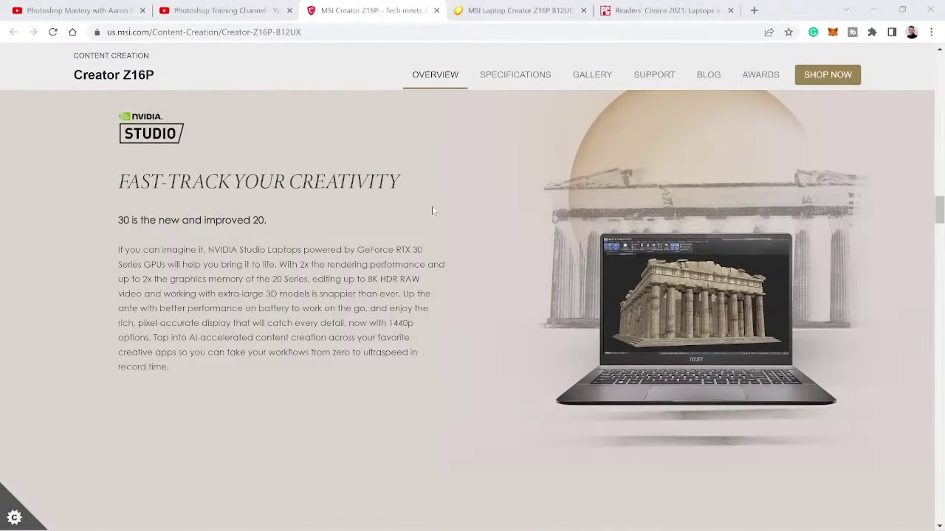
{"action": "scroll", "coordinate": [432, 210], "scroll_direction": "down", "scroll_amount": 1}
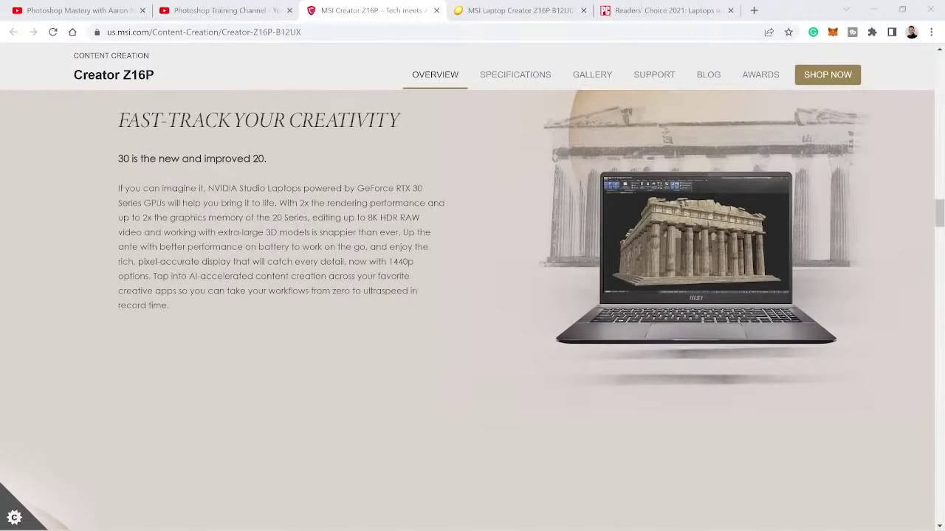
{"action": "scroll", "coordinate": [432, 210], "scroll_direction": "down", "scroll_amount": 1}
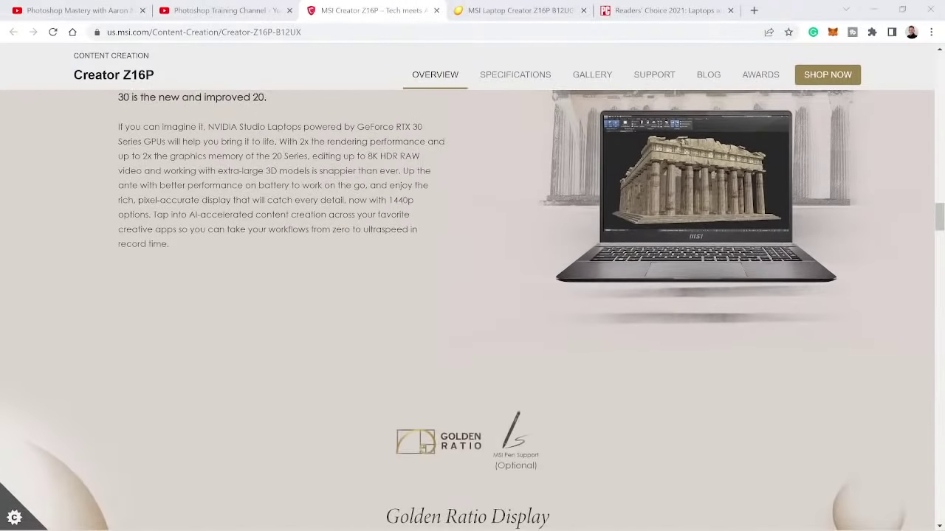
{"action": "scroll", "coordinate": [432, 210], "scroll_direction": "down", "scroll_amount": 5}
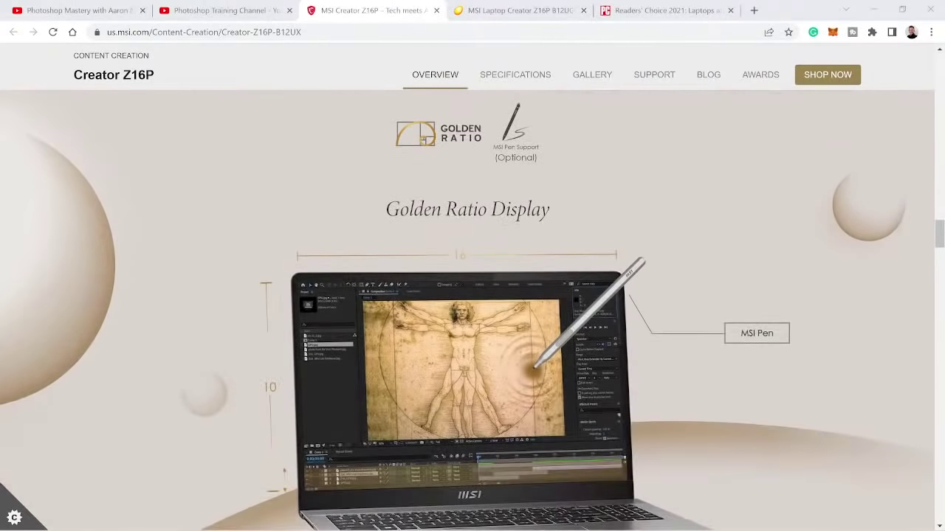
{"action": "scroll", "coordinate": [354, 273], "scroll_direction": "down", "scroll_amount": 2}
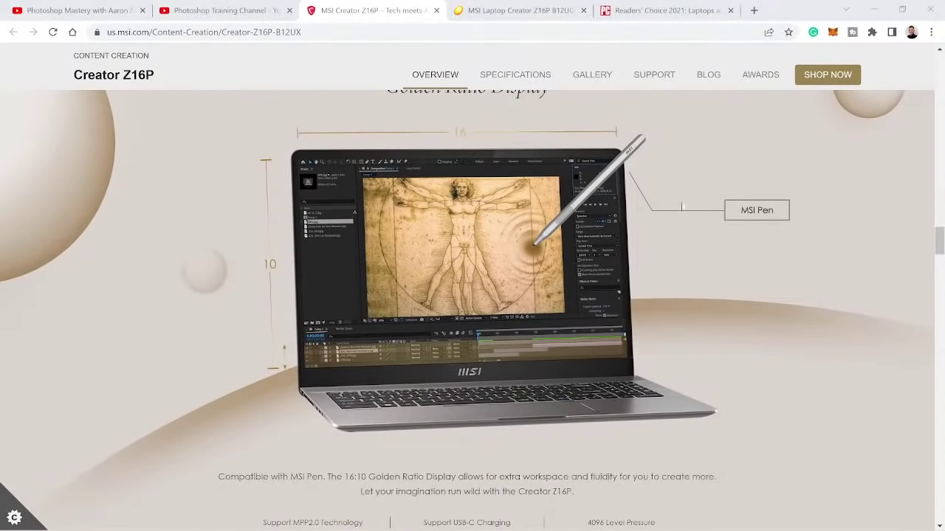
{"action": "scroll", "coordinate": [774, 251], "scroll_direction": "down", "scroll_amount": 1}
{"action": "scroll", "coordinate": [764, 247], "scroll_direction": "up", "scroll_amount": 1}
{"action": "scroll", "coordinate": [758, 251], "scroll_direction": "up", "scroll_amount": 1}
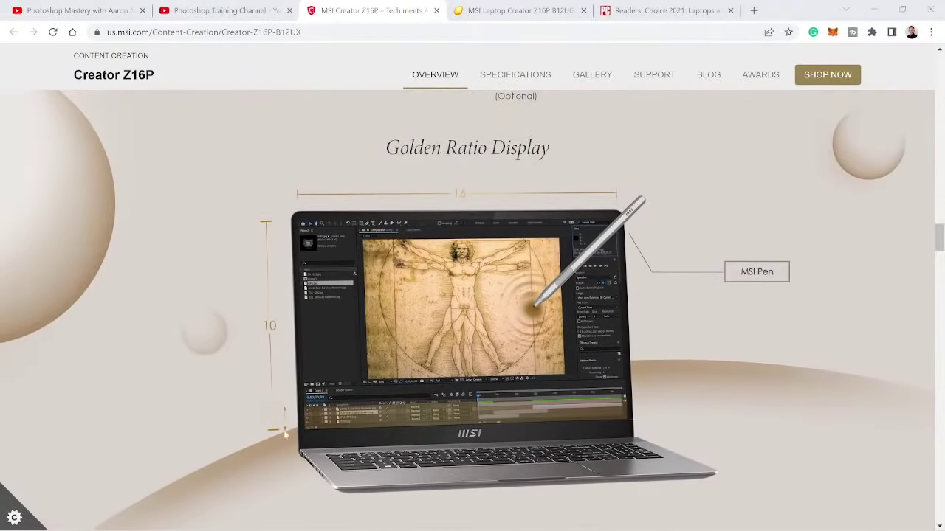
- Examine the display, Vapor Chamber Cooler, battery and port sections of the Creator Z16P overview page
{"action": "scroll", "coordinate": [288, 427], "scroll_direction": "down", "scroll_amount": 1}
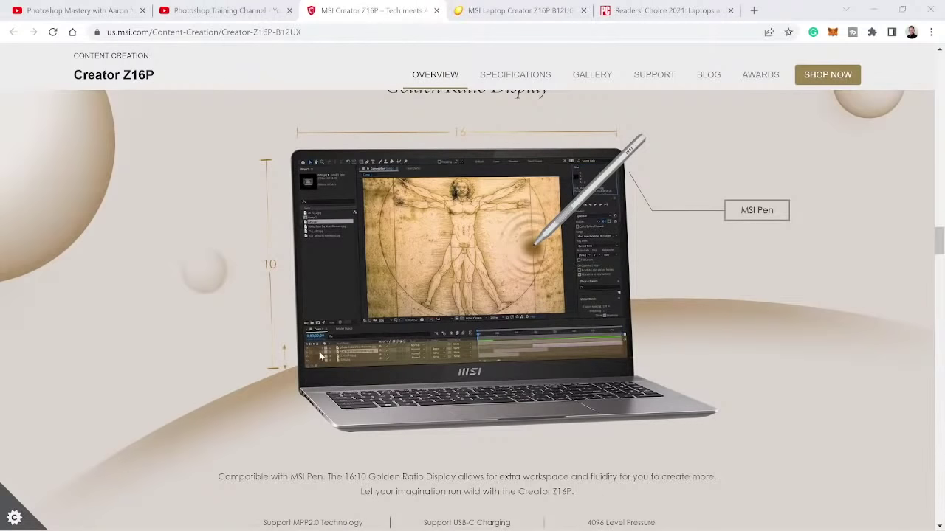
{"action": "scroll", "coordinate": [569, 363], "scroll_direction": "down", "scroll_amount": 9}
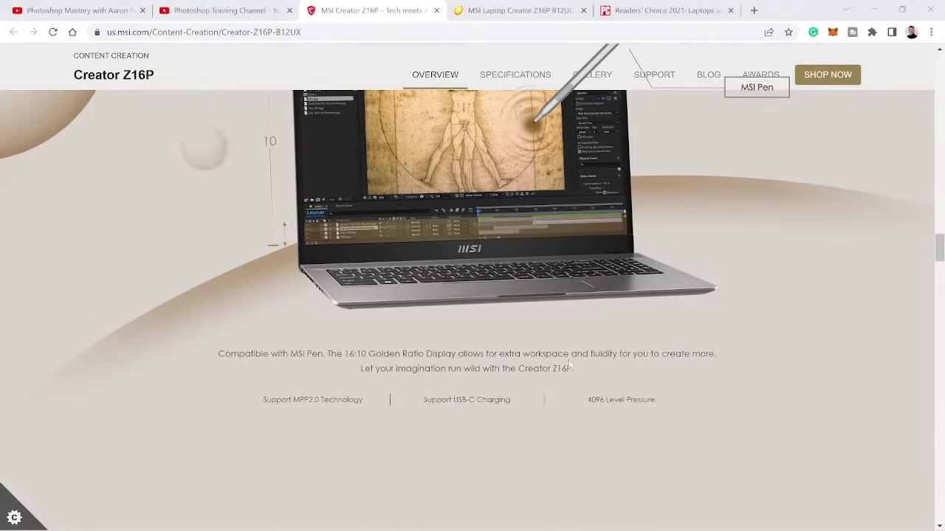
{"action": "scroll", "coordinate": [553, 368], "scroll_direction": "down", "scroll_amount": 5}
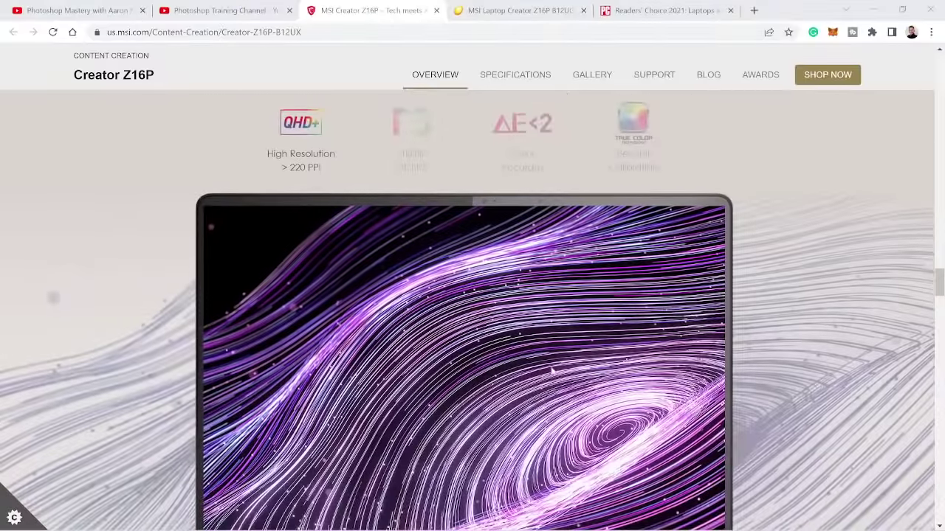
{"action": "scroll", "coordinate": [552, 375], "scroll_direction": "down", "scroll_amount": 5}
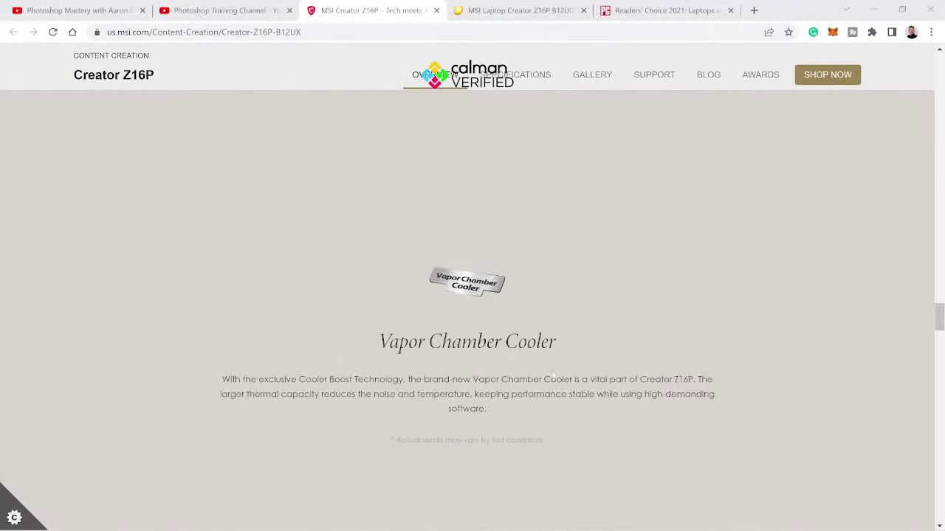
{"action": "scroll", "coordinate": [562, 361], "scroll_direction": "down", "scroll_amount": 8}
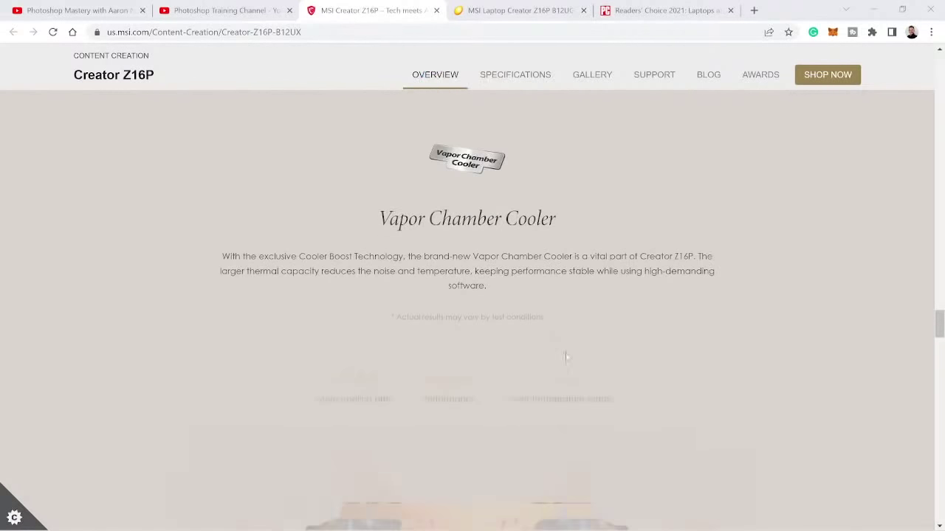
{"action": "scroll", "coordinate": [561, 366], "scroll_direction": "down", "scroll_amount": 10}
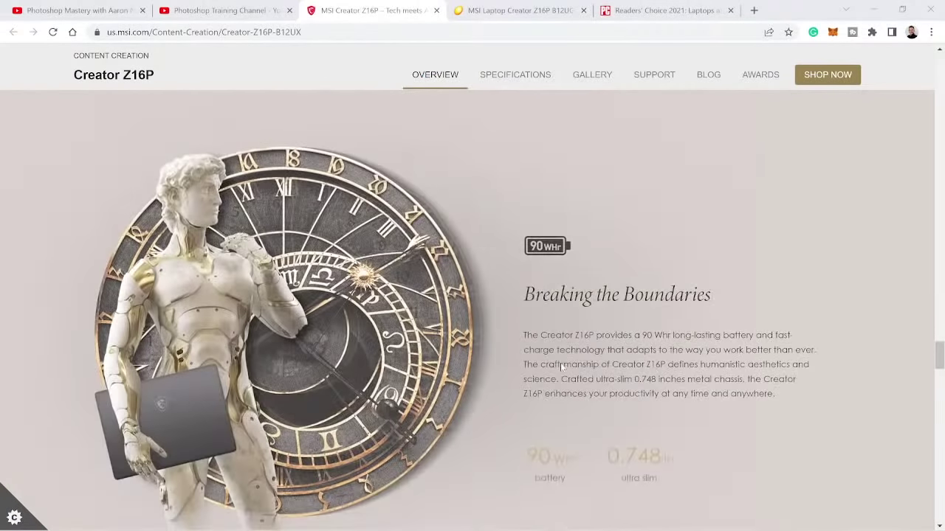
{"action": "scroll", "coordinate": [561, 367], "scroll_direction": "down", "scroll_amount": 1}
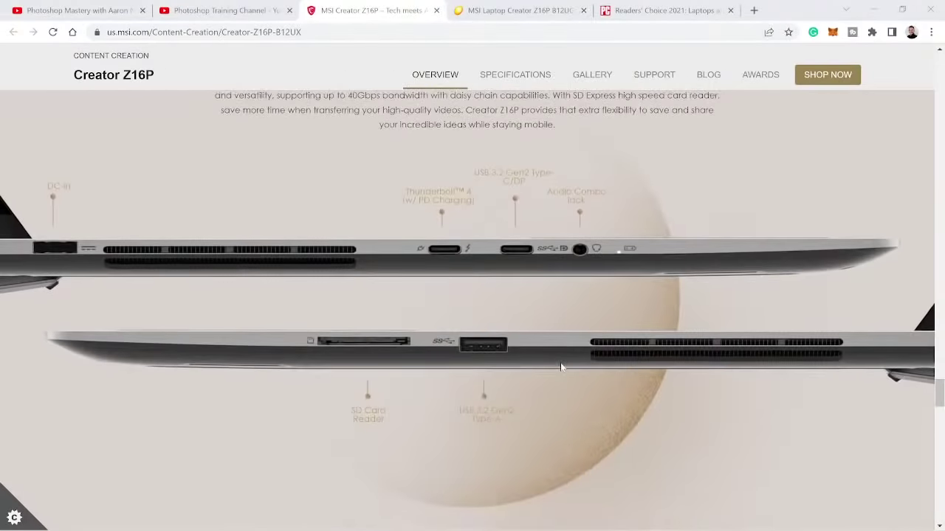
{"action": "scroll", "coordinate": [561, 367], "scroll_direction": "down", "scroll_amount": 5}
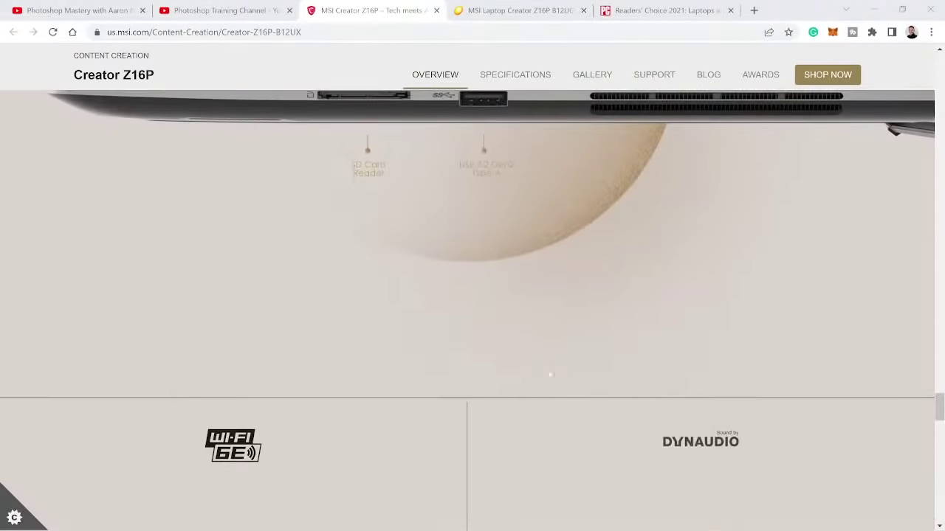
- View the Newegg listing for the Creator Z16P and the laptop brand satisfaction chart in PCMag's Readers' Choice 2021 article
{"action": "left_click", "coordinate": [557, 10]}
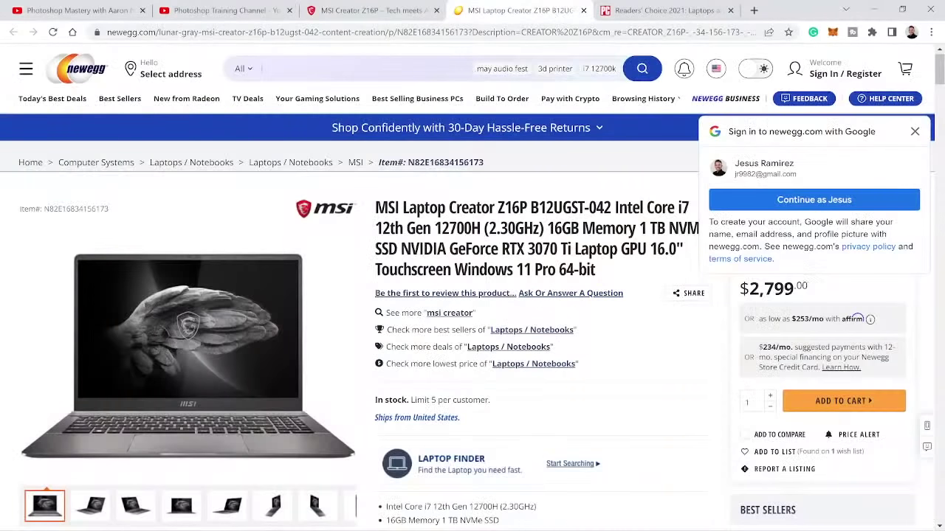
{"action": "left_click", "coordinate": [654, 12]}
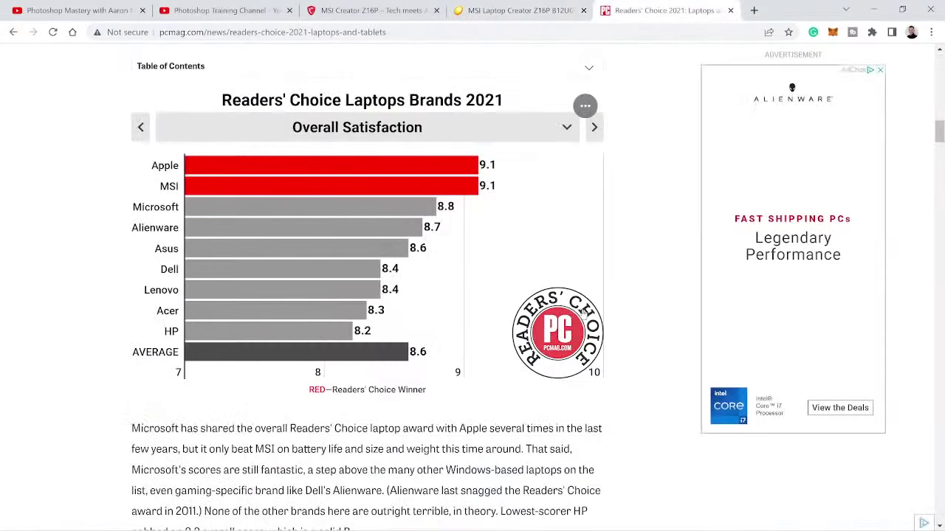
{"action": "scroll", "coordinate": [583, 314], "scroll_direction": "up", "scroll_amount": 2}
{"action": "scroll", "coordinate": [584, 313], "scroll_direction": "down", "scroll_amount": 2}
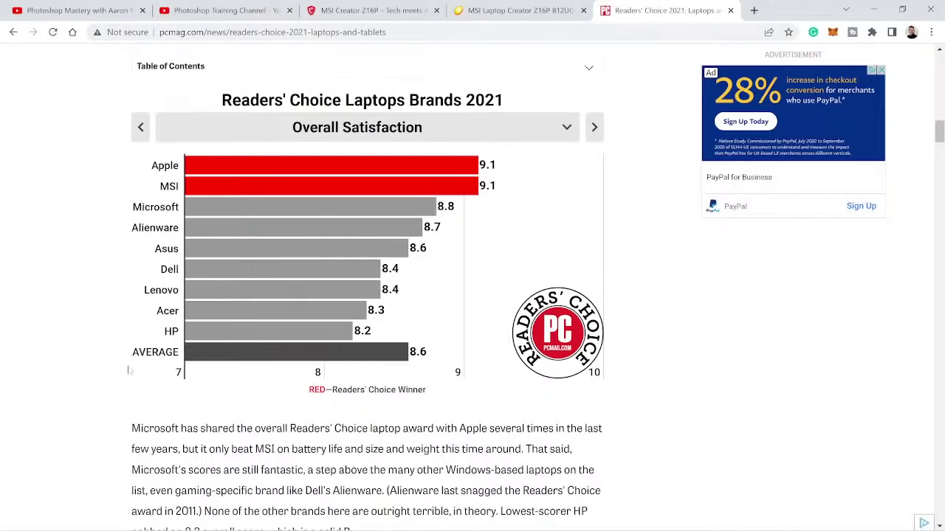
{"action": "scroll", "coordinate": [125, 366], "scroll_direction": "up", "scroll_amount": 15}
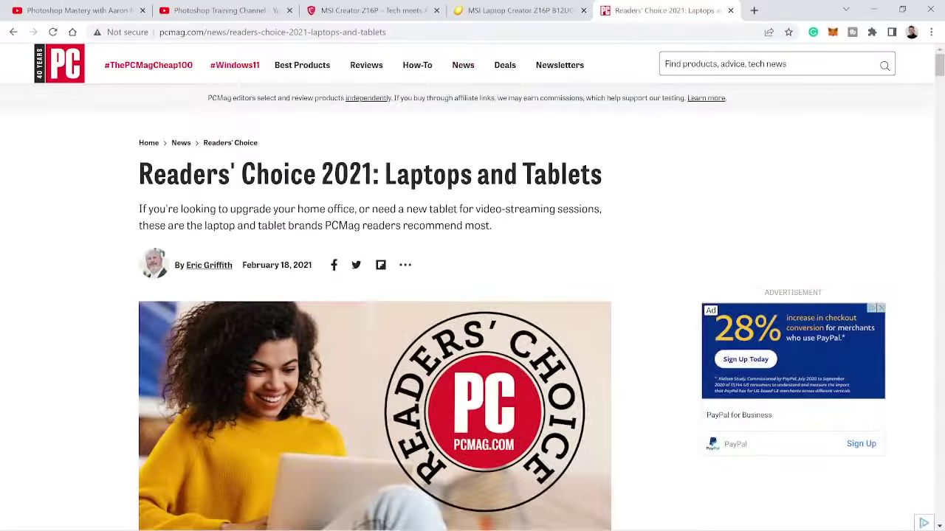
- Return to MSI's Creator Z16P overview page and skim its sections back to the opening banner
{"action": "left_click", "coordinate": [490, 12]}
{"action": "left_click", "coordinate": [385, 10]}
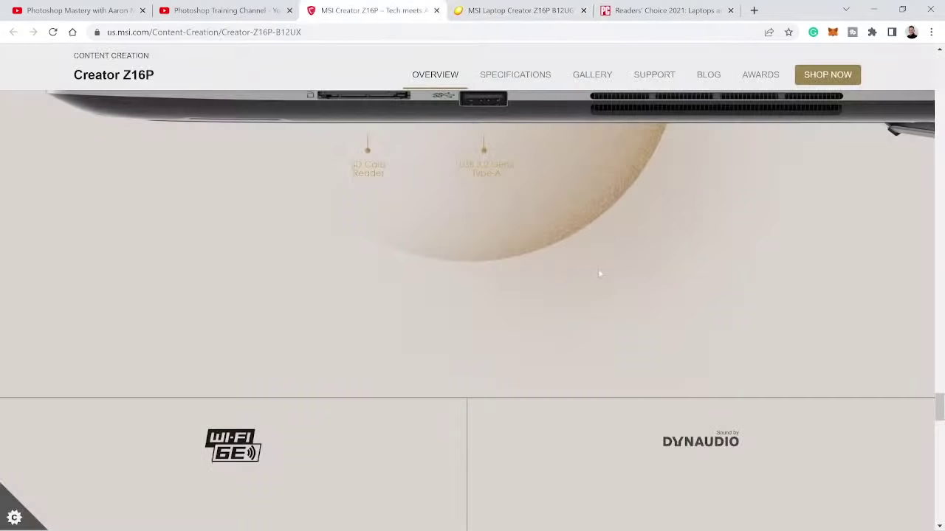
{"action": "scroll", "coordinate": [598, 269], "scroll_direction": "down", "scroll_amount": 10}
{"action": "scroll", "coordinate": [591, 330], "scroll_direction": "up", "scroll_amount": 20}
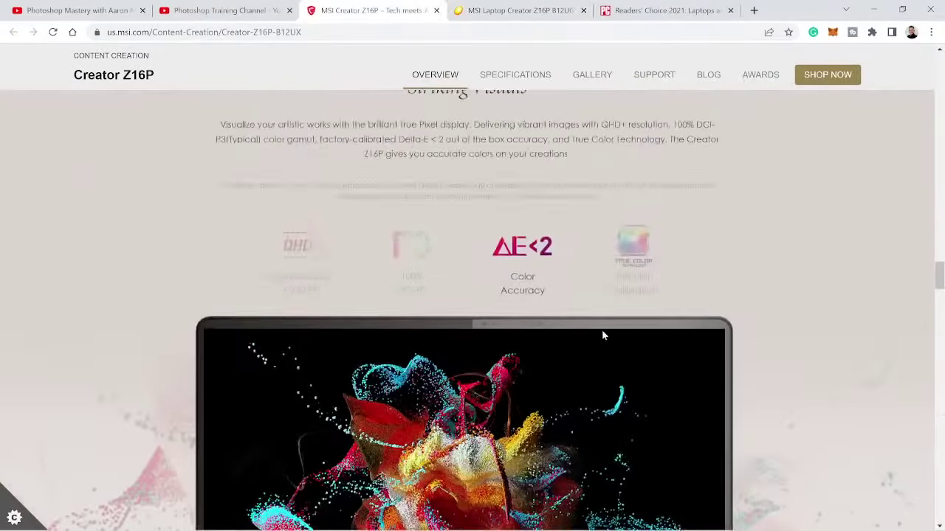
{"action": "scroll", "coordinate": [705, 382], "scroll_direction": "up", "scroll_amount": 15}
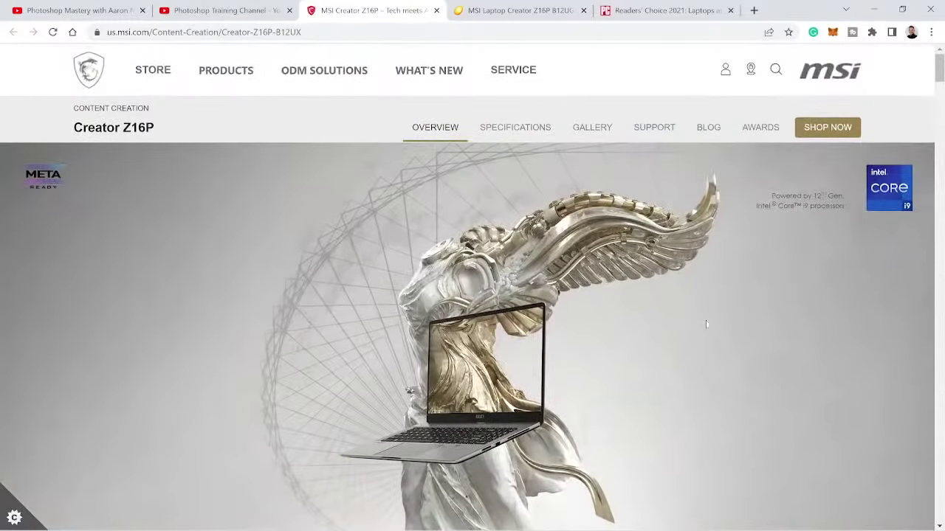
{"action": "left_click", "coordinate": [874, 11]}
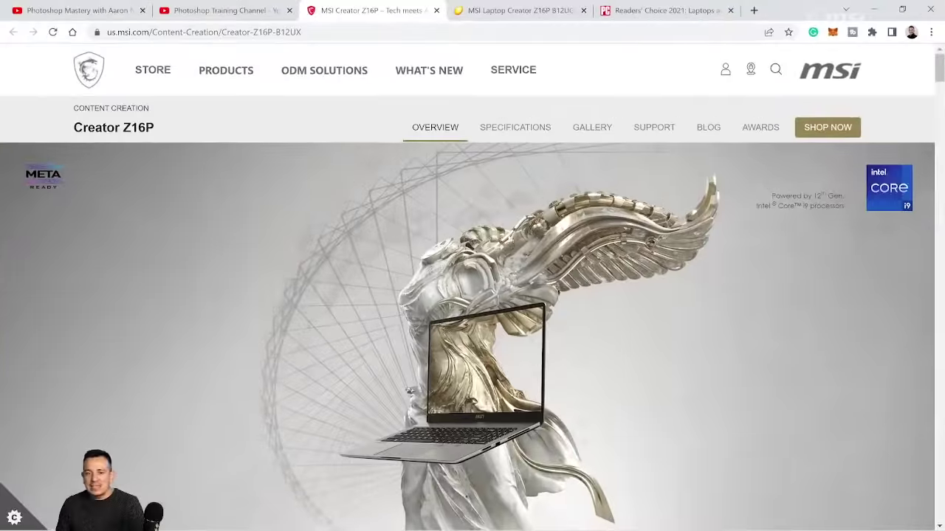
- Find the Fast-Track Your Creativity section and highlight the GeForce RTX 30 Series mention in its paragraph
{"action": "scroll", "coordinate": [497, 311], "scroll_direction": "down", "scroll_amount": 10}
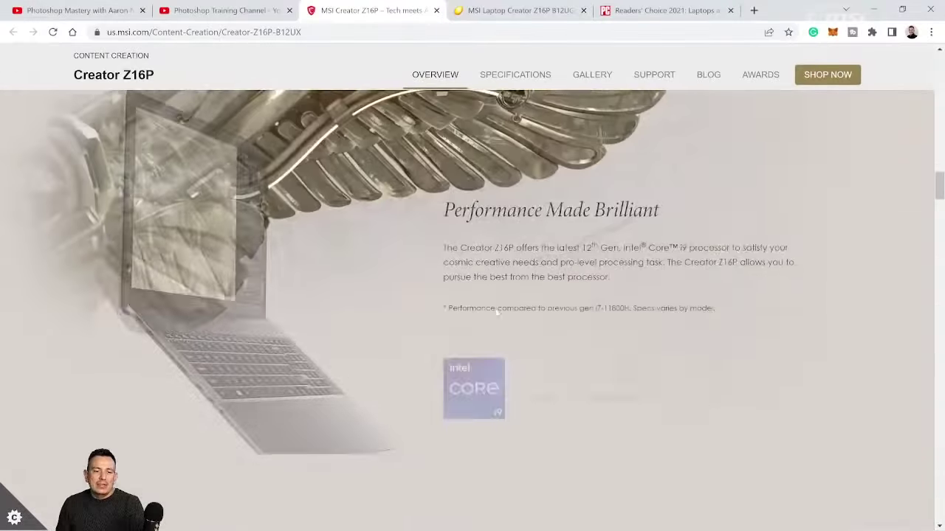
{"action": "scroll", "coordinate": [498, 312], "scroll_direction": "down", "scroll_amount": 5}
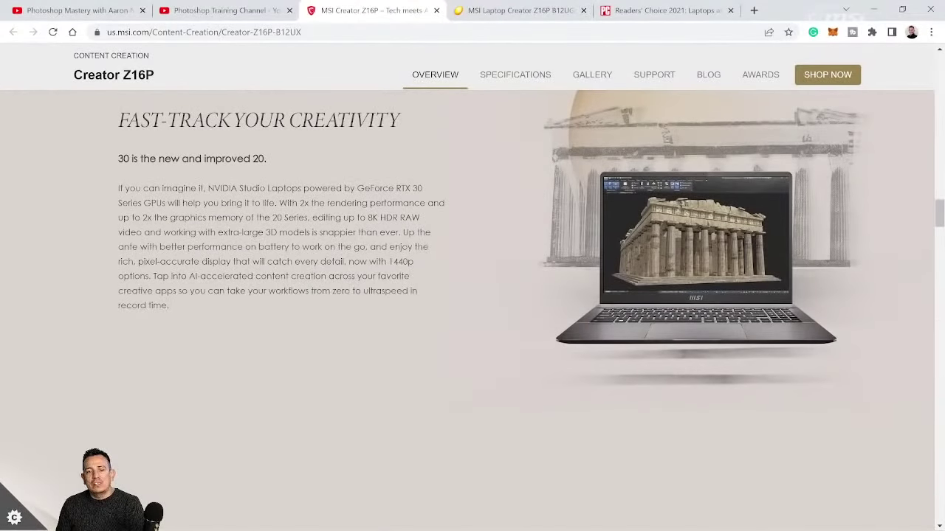
{"action": "left_click_drag", "start_coordinate": [357, 189], "coordinate": [137, 210]}
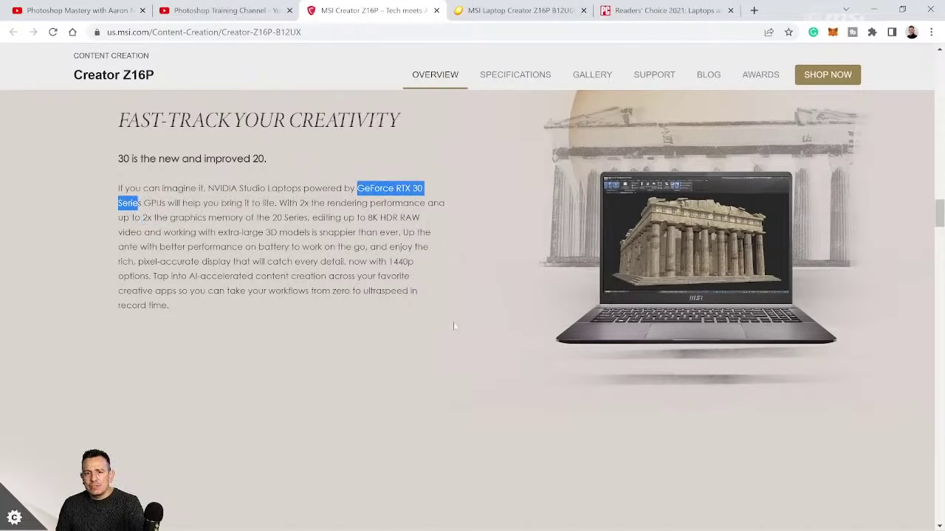
- Open the Creator Z16P specifications and compare the models' processor, screen, GPU, memory and storage rows
{"action": "left_click", "coordinate": [532, 79]}
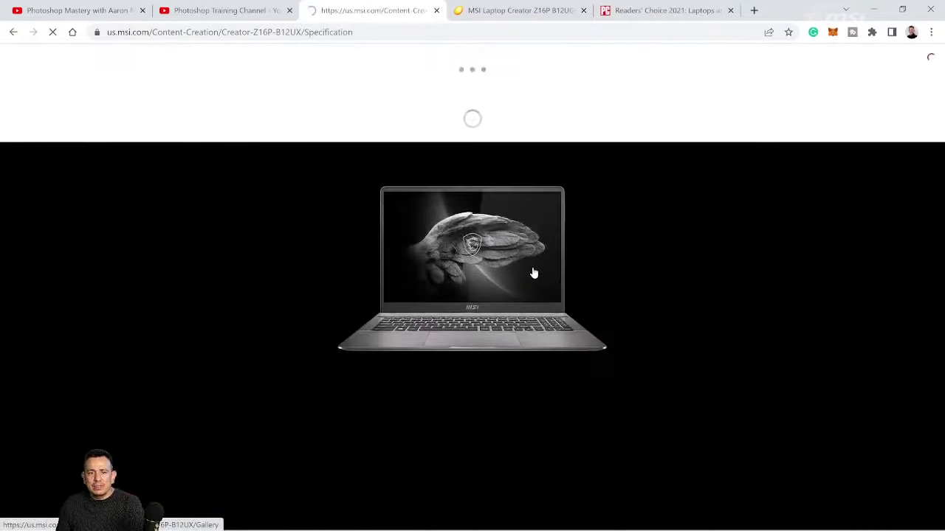
{"action": "scroll", "coordinate": [534, 274], "scroll_direction": "down", "scroll_amount": 4}
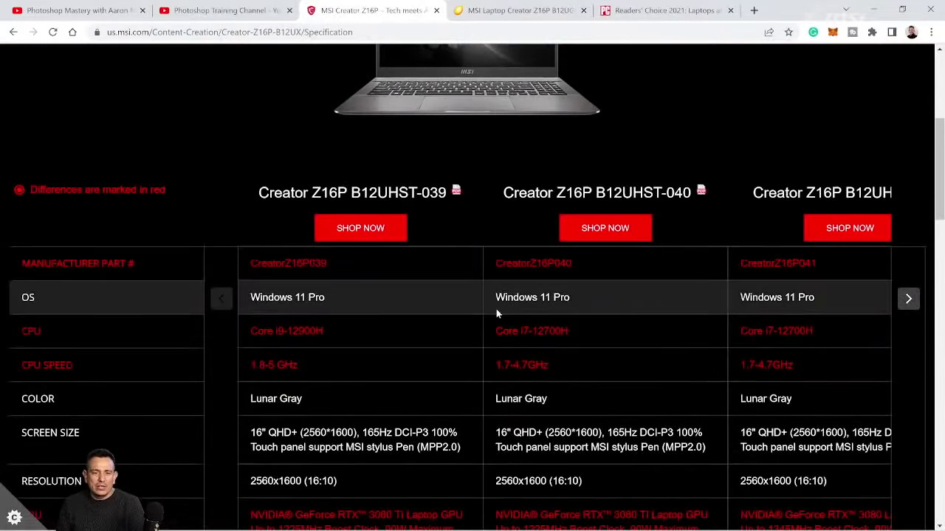
{"action": "scroll", "coordinate": [445, 342], "scroll_direction": "down", "scroll_amount": 2}
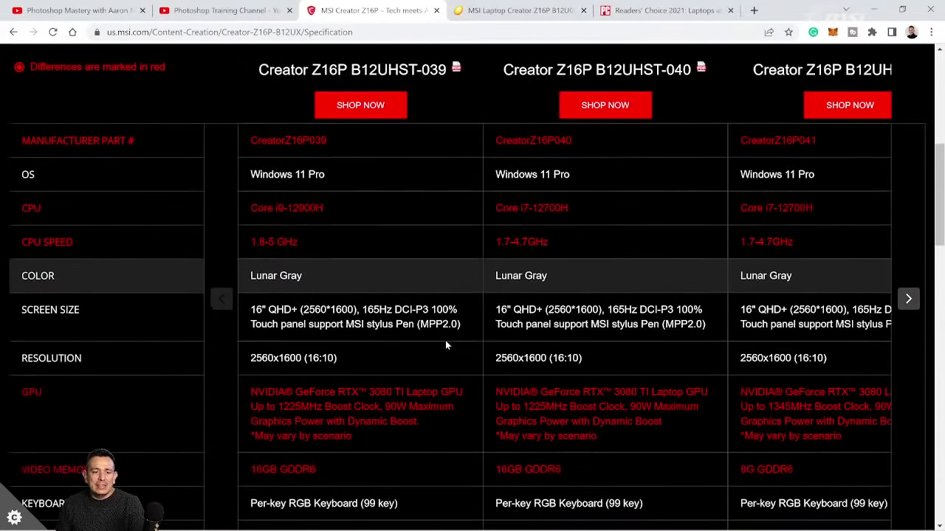
{"action": "scroll", "coordinate": [437, 348], "scroll_direction": "down", "scroll_amount": 1}
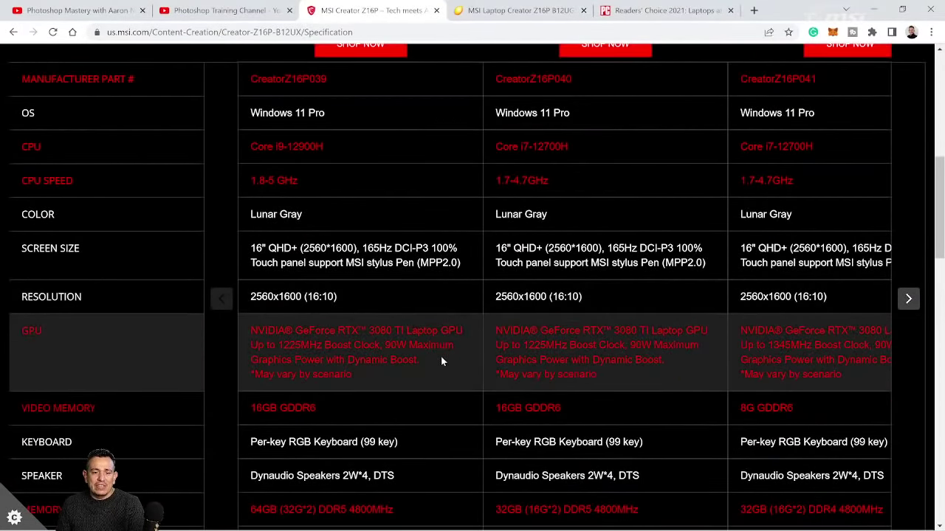
{"action": "scroll", "coordinate": [451, 372], "scroll_direction": "up", "scroll_amount": 3}
{"action": "scroll", "coordinate": [451, 374], "scroll_direction": "down", "scroll_amount": 2}
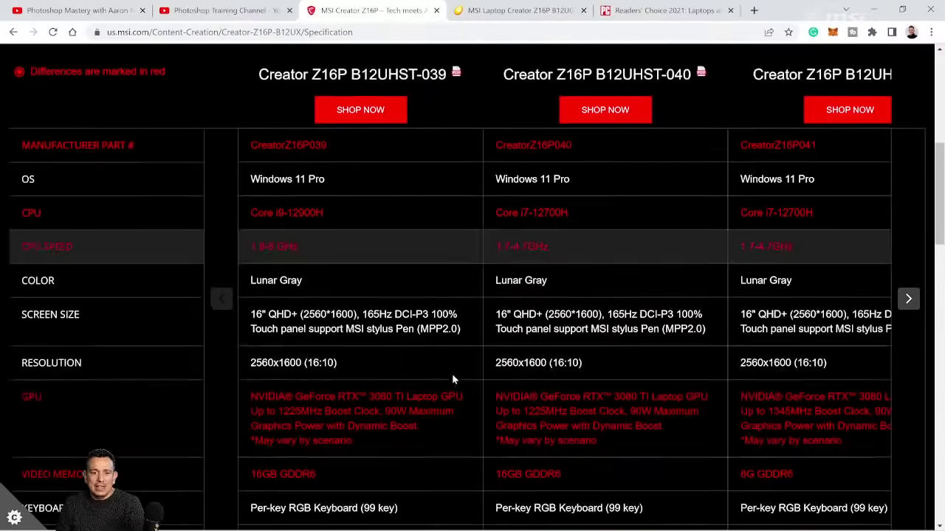
{"action": "scroll", "coordinate": [449, 373], "scroll_direction": "down", "scroll_amount": 1}
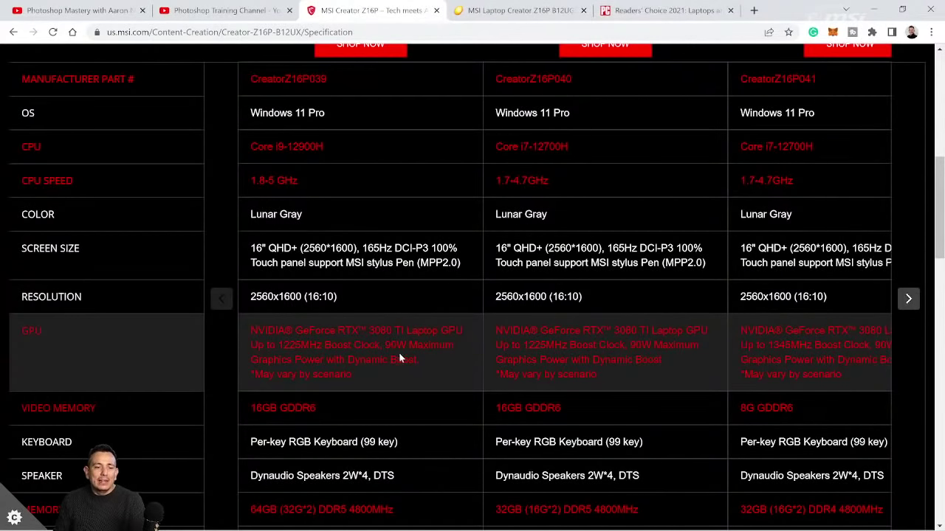
{"action": "scroll", "coordinate": [397, 360], "scroll_direction": "down", "scroll_amount": 1}
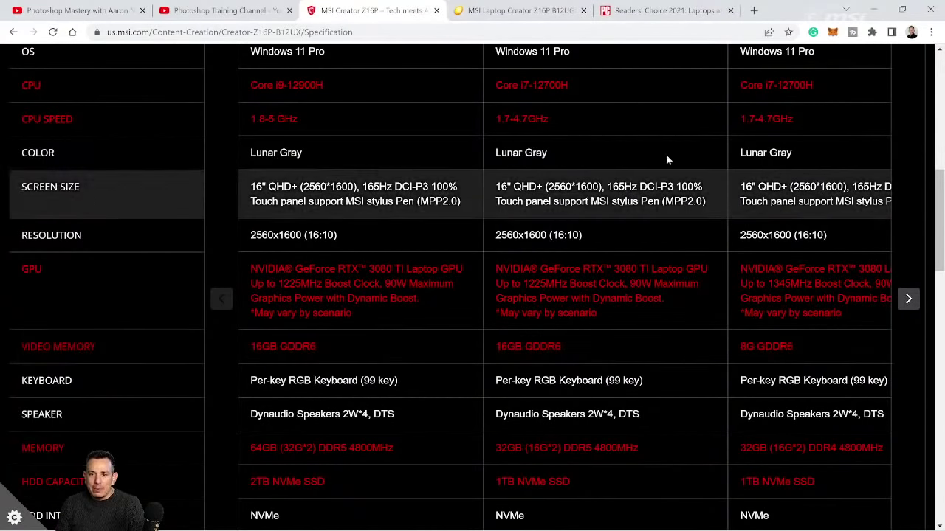
- Switch to Photoshop and open depth-blur.psd from the 20 - Neural Filters folder
{"action": "left_click", "coordinate": [874, 13]}
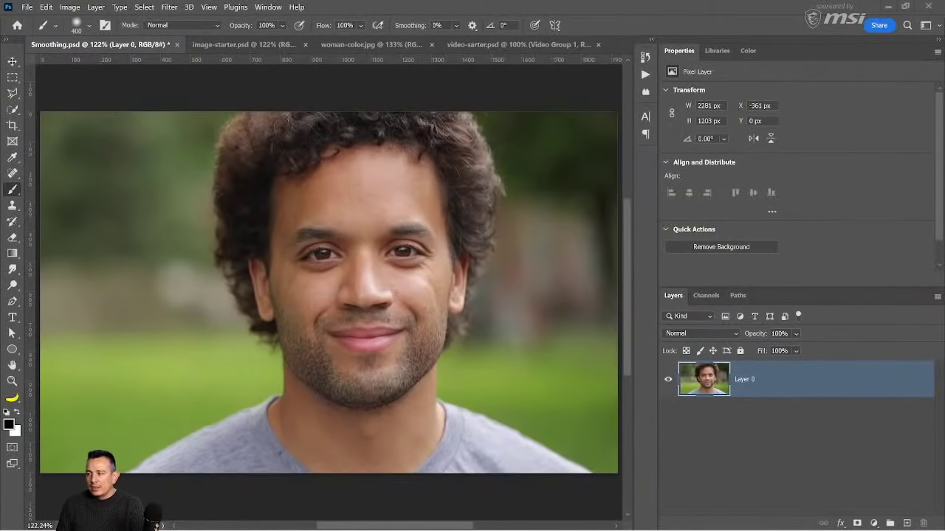
{"action": "left_click", "coordinate": [26, 7]}
{"action": "left_click", "coordinate": [40, 30]}
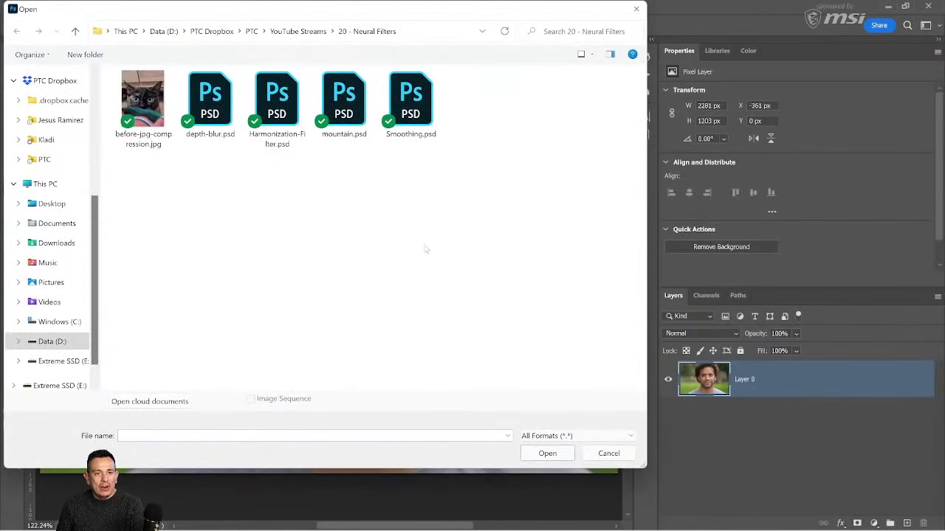
{"action": "double_click", "coordinate": [212, 100]}
- Open Neural Filters for the photo of the woman in the green dress and enable the Depth Blur filter
{"action": "double_click", "coordinate": [13, 383]}
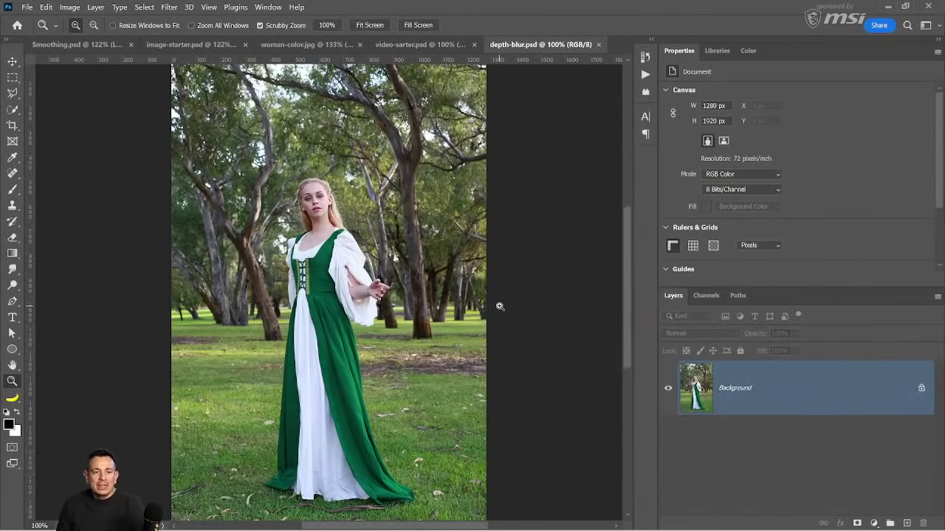
{"action": "left_click", "coordinate": [173, 8]}
{"action": "left_click", "coordinate": [190, 47]}
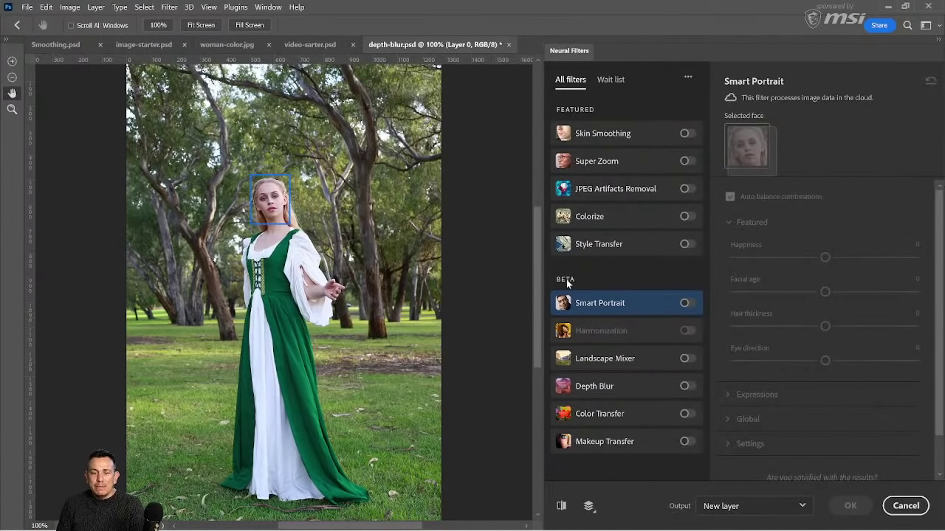
{"action": "left_click", "coordinate": [688, 386]}
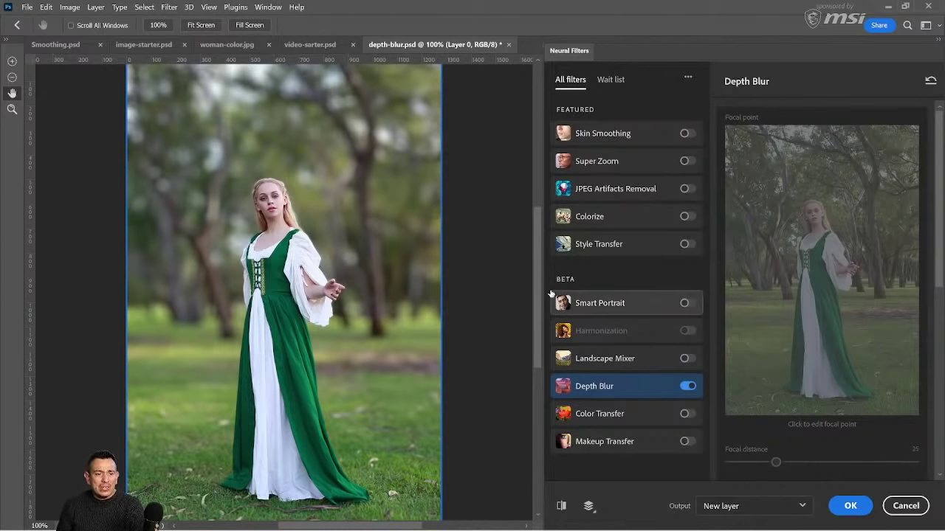
- Try Depth Blur strengths of 100 and 11, and set the blur strength to 69
{"action": "scroll", "coordinate": [879, 384], "scroll_direction": "down", "scroll_amount": 3}
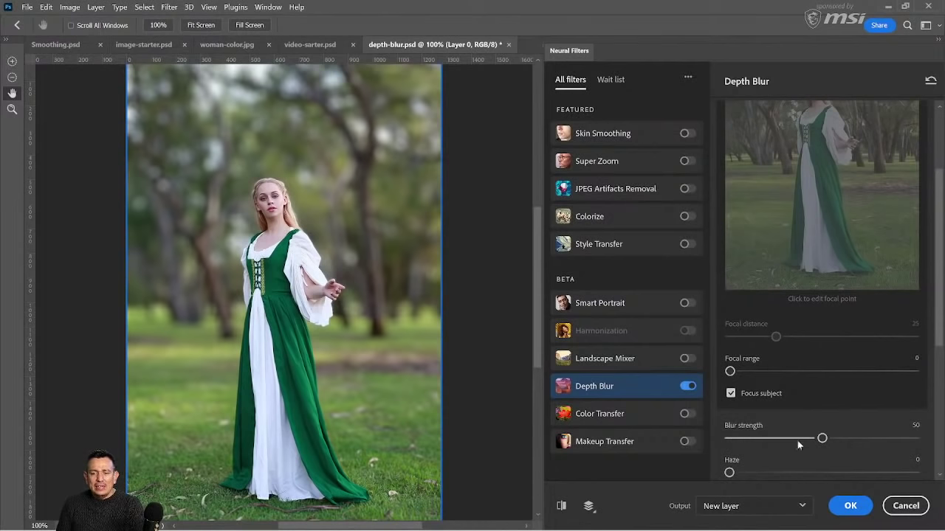
{"action": "scroll", "coordinate": [847, 430], "scroll_direction": "down", "scroll_amount": 2}
{"action": "left_click_drag", "start_coordinate": [822, 378], "coordinate": [919, 376]}
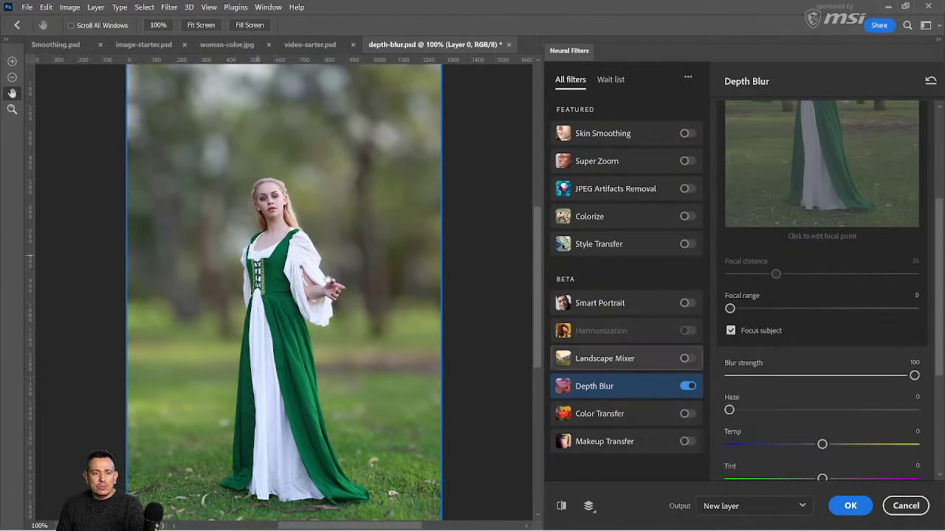
{"action": "left_click", "coordinate": [750, 376]}
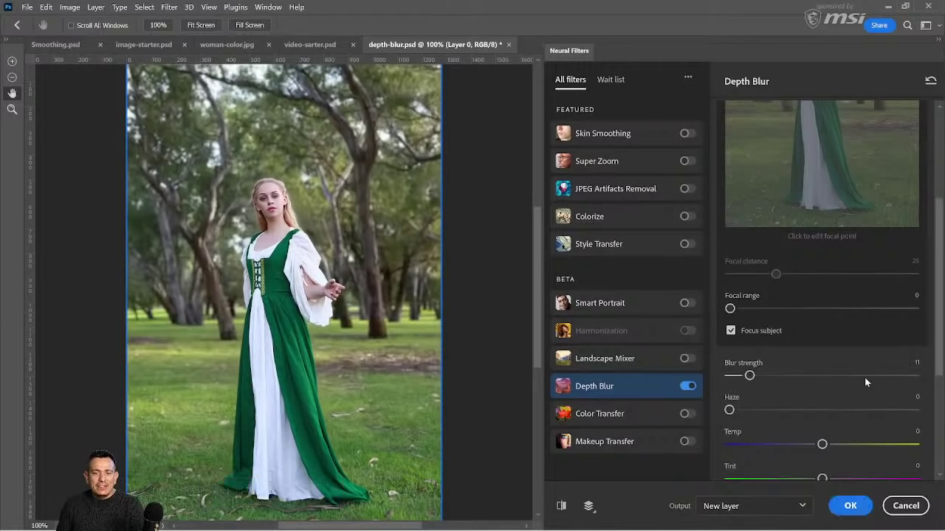
{"action": "left_click", "coordinate": [857, 376]}
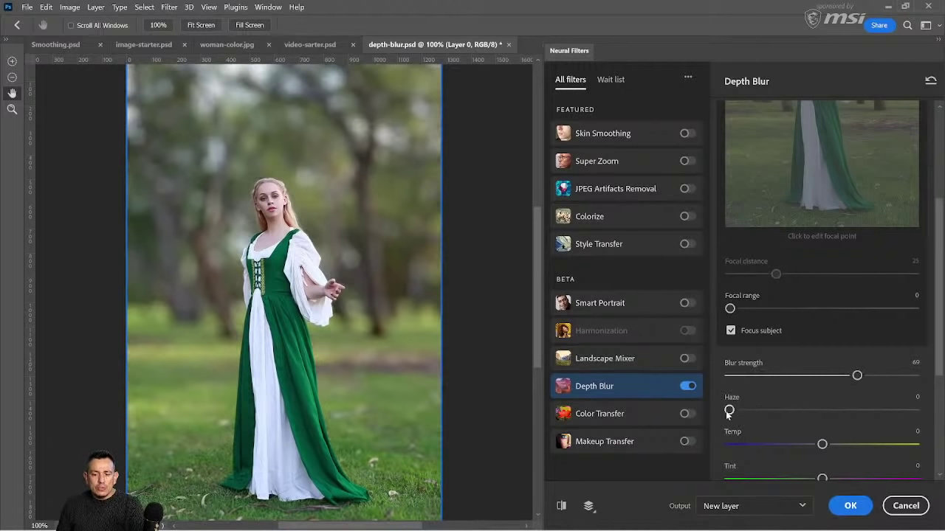
- Try Depth Blur haze amounts of 100 and 12, and return the haze to 0
{"action": "left_click_drag", "start_coordinate": [729, 412], "coordinate": [915, 411]}
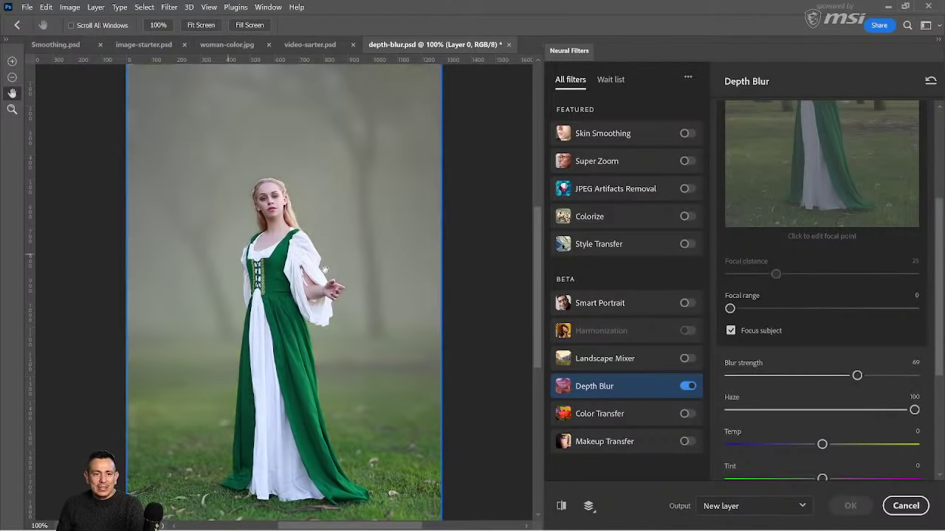
{"action": "left_click_drag", "start_coordinate": [912, 412], "coordinate": [750, 419]}
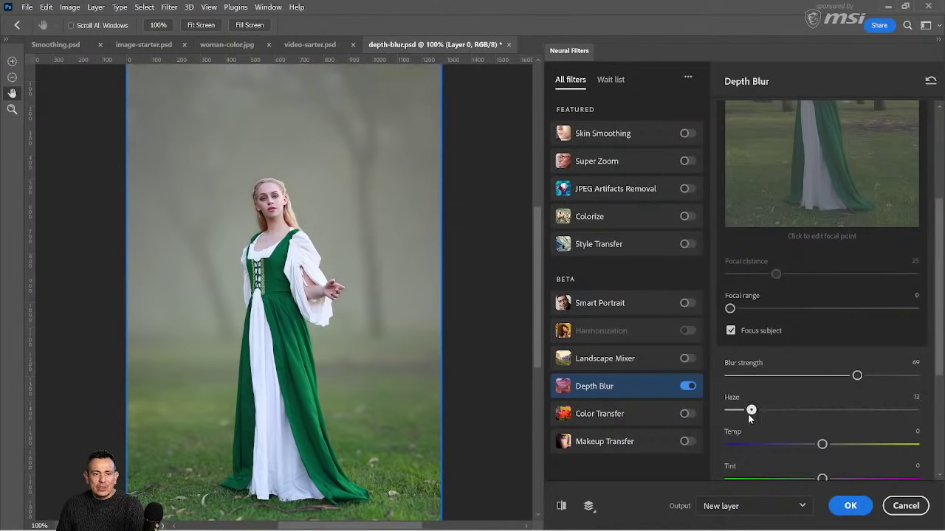
{"action": "left_click_drag", "start_coordinate": [751, 411], "coordinate": [720, 418]}
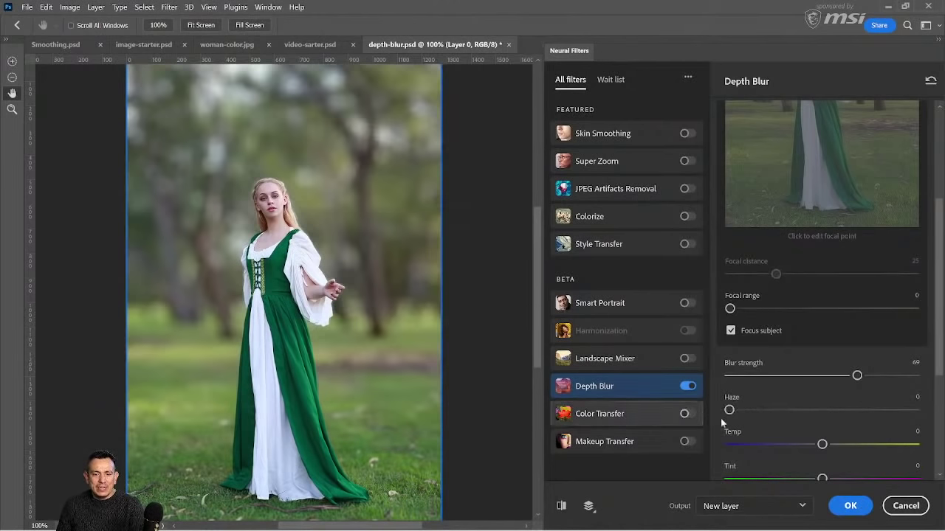
- Try a Depth Blur background temperature of +50, and reset it to 0
{"action": "scroll", "coordinate": [808, 417], "scroll_direction": "down", "scroll_amount": 2}
{"action": "left_click_drag", "start_coordinate": [822, 319], "coordinate": [914, 318]}
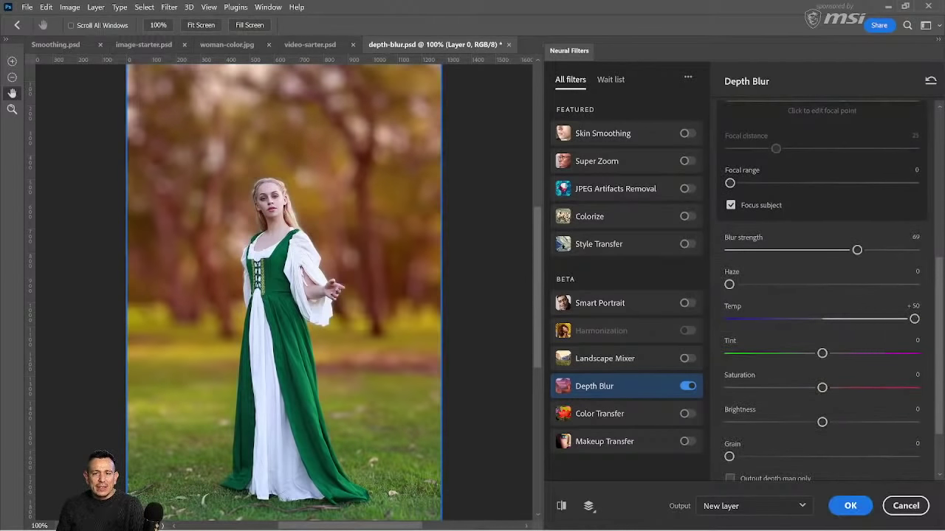
{"action": "double_click", "coordinate": [915, 319]}
- Try a saturation of +12 and a brightness of +19 for the blurred background, and reset both to 0
{"action": "scroll", "coordinate": [777, 409], "scroll_direction": "down", "scroll_amount": 1}
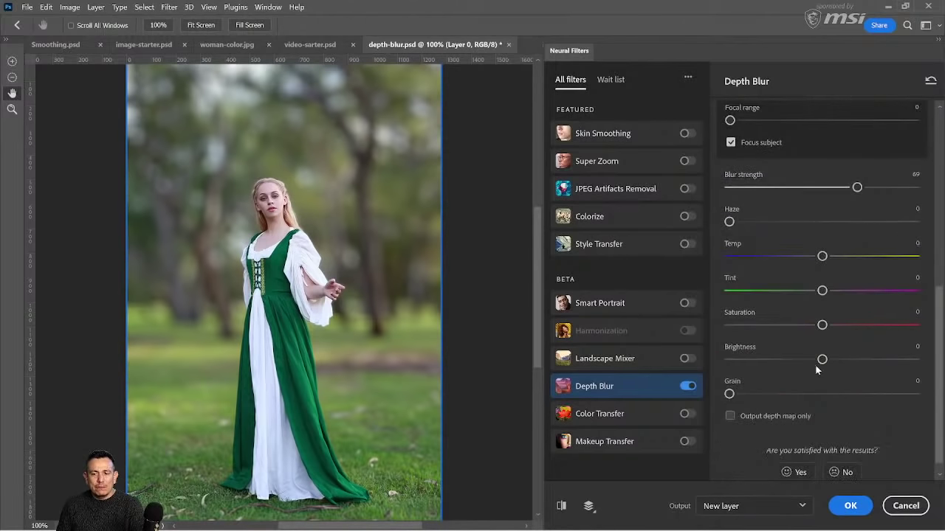
{"action": "left_click_drag", "start_coordinate": [823, 359], "coordinate": [857, 359]}
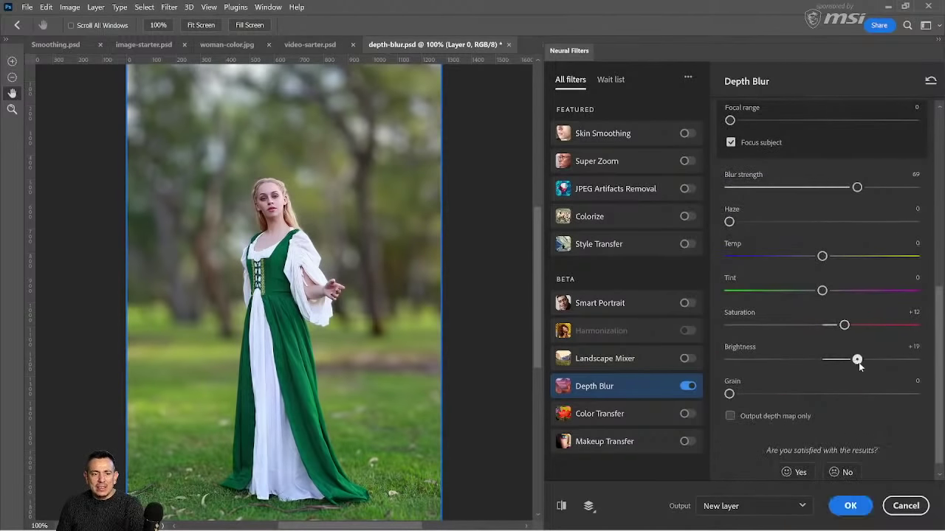
{"action": "double_click", "coordinate": [857, 360]}
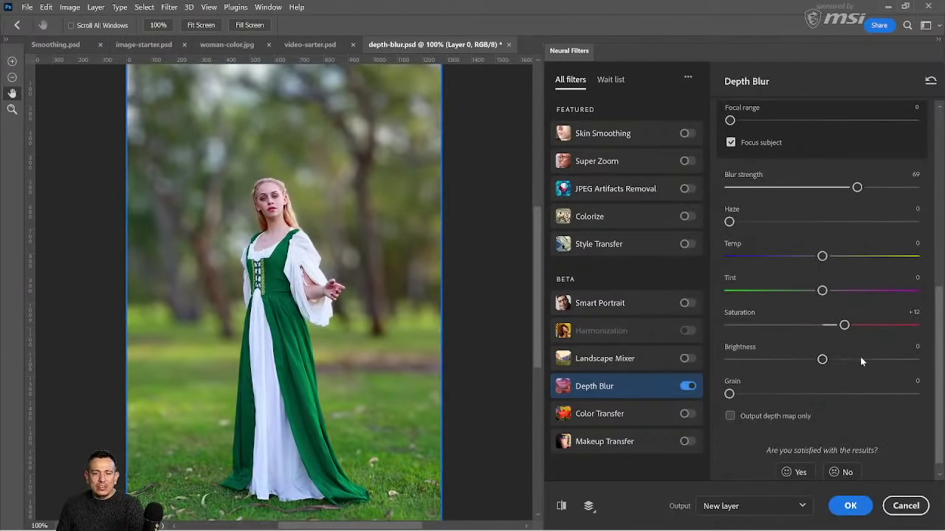
{"action": "double_click", "coordinate": [844, 325]}
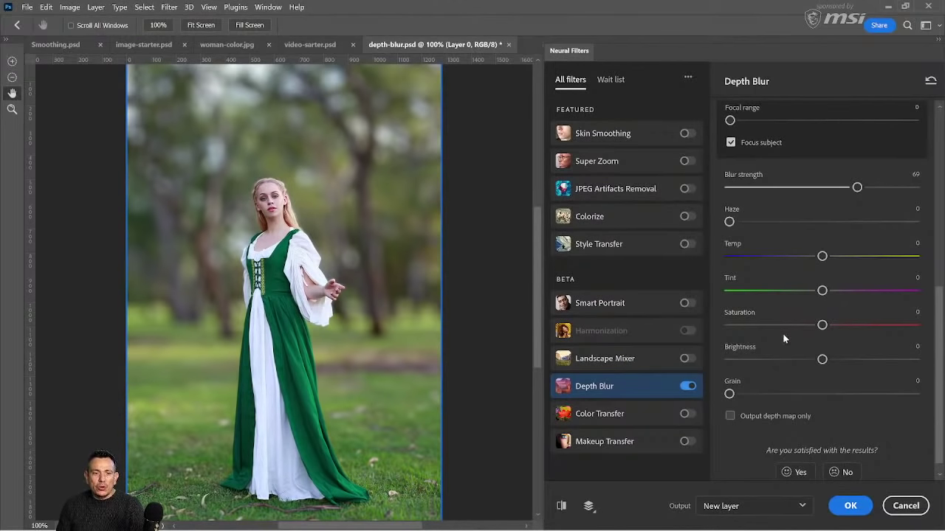
- Set the Depth Blur grain to 9 and apply the filter as a new layer
{"action": "left_click_drag", "start_coordinate": [729, 395], "coordinate": [745, 394]}
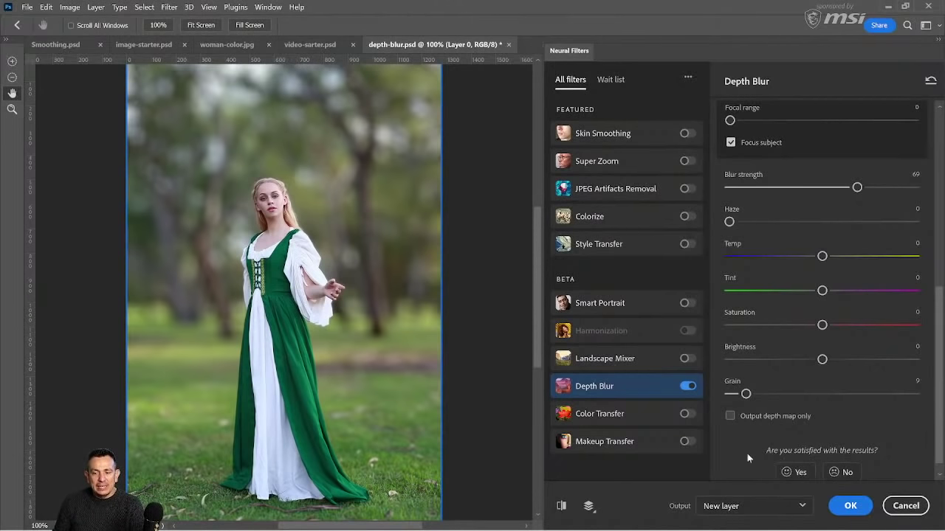
{"action": "left_click", "coordinate": [834, 508]}
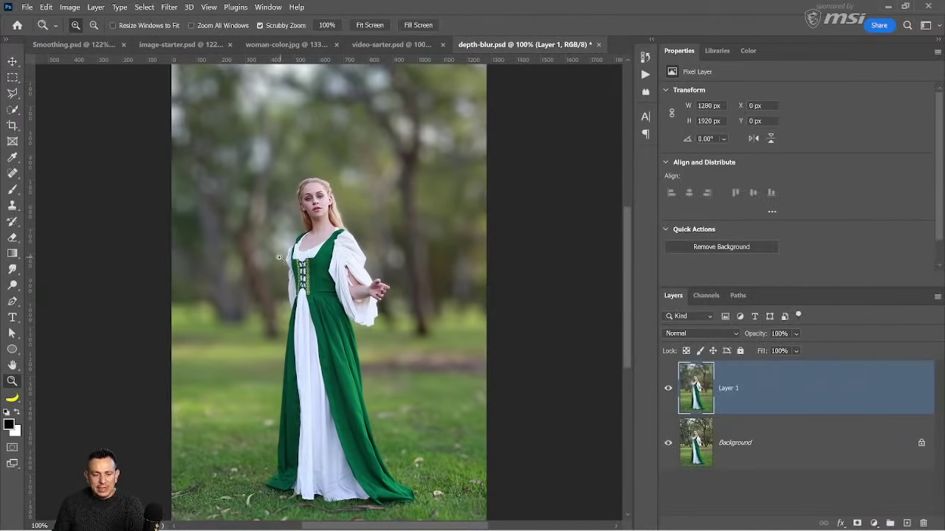
- Examine the edges of the woman's hair, sleeve, hand and dress against the blurred background up close, and fit the whole image in view
{"action": "left_click_drag", "start_coordinate": [279, 257], "coordinate": [303, 372]}
{"action": "left_click", "coordinate": [255, 237]}
{"action": "left_click", "coordinate": [274, 256]}
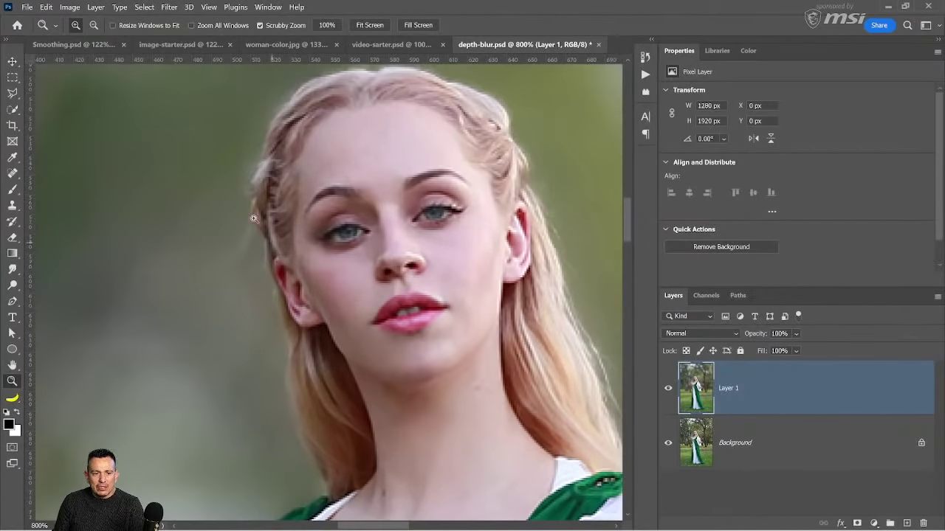
{"action": "scroll", "coordinate": [337, 289], "scroll_direction": "right", "scroll_amount": 5}
{"action": "scroll", "coordinate": [330, 242], "scroll_direction": "down", "scroll_amount": 8}
{"action": "scroll", "coordinate": [330, 243], "scroll_direction": "right", "scroll_amount": 5}
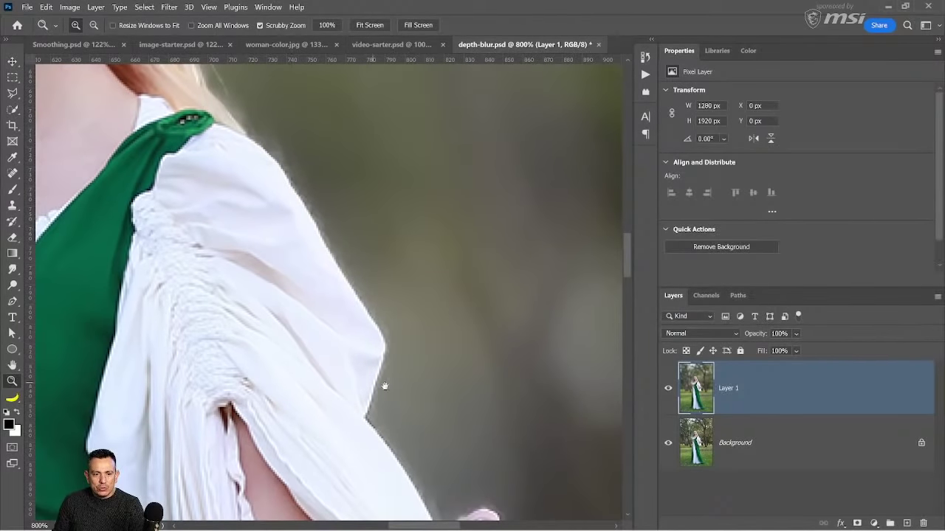
{"action": "scroll", "coordinate": [384, 386], "scroll_direction": "down", "scroll_amount": 6}
{"action": "scroll", "coordinate": [333, 246], "scroll_direction": "right", "scroll_amount": 2}
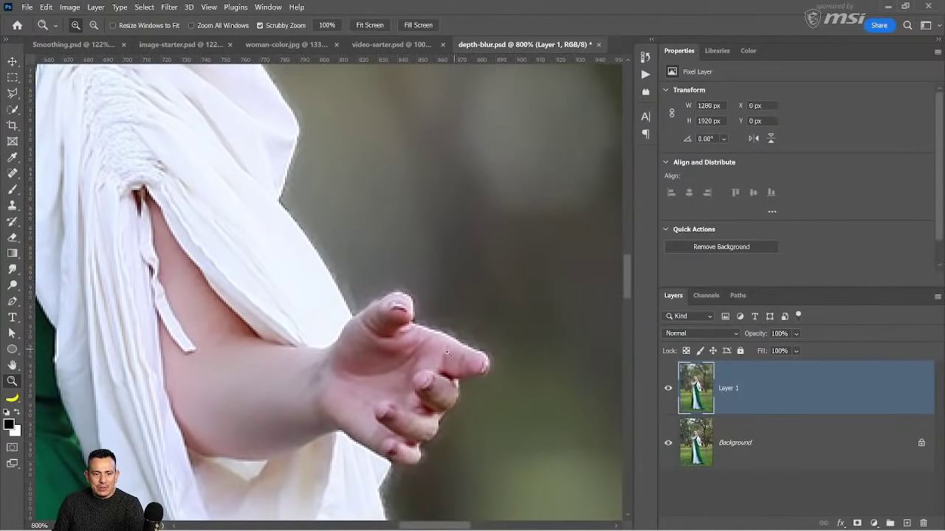
{"action": "scroll", "coordinate": [468, 313], "scroll_direction": "down", "scroll_amount": 7}
{"action": "scroll", "coordinate": [498, 254], "scroll_direction": "left", "scroll_amount": 2}
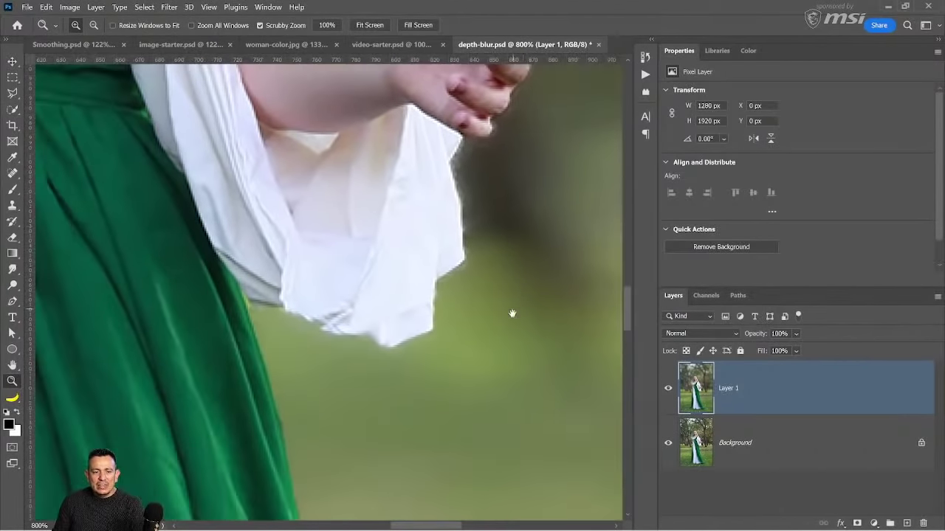
{"action": "scroll", "coordinate": [512, 314], "scroll_direction": "down", "scroll_amount": 2}
{"action": "scroll", "coordinate": [510, 312], "scroll_direction": "left", "scroll_amount": 2}
{"action": "double_click", "coordinate": [12, 366]}
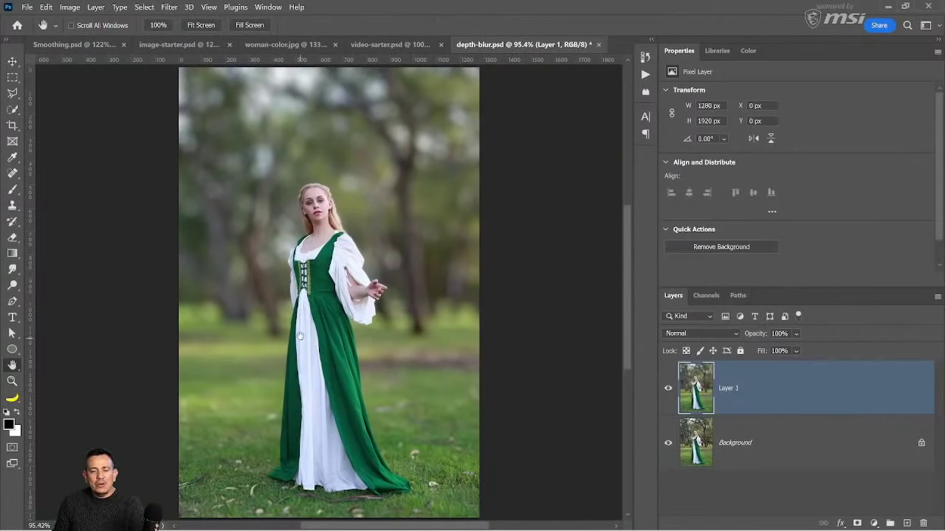
- Delete the depth-blurred layer and duplicate the original photo's Background layer twice
{"action": "left_click_drag", "start_coordinate": [772, 394], "coordinate": [924, 521]}
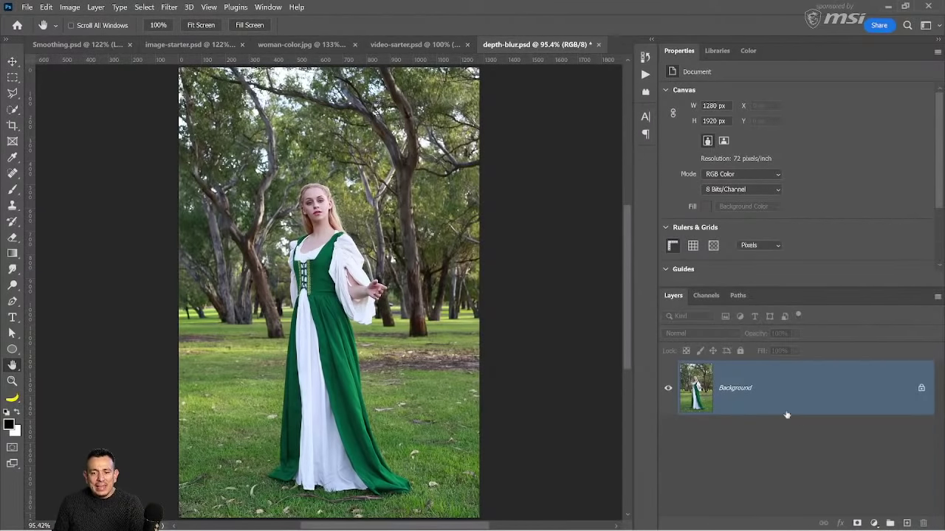
{"action": "key", "text": "ctrl+j"}
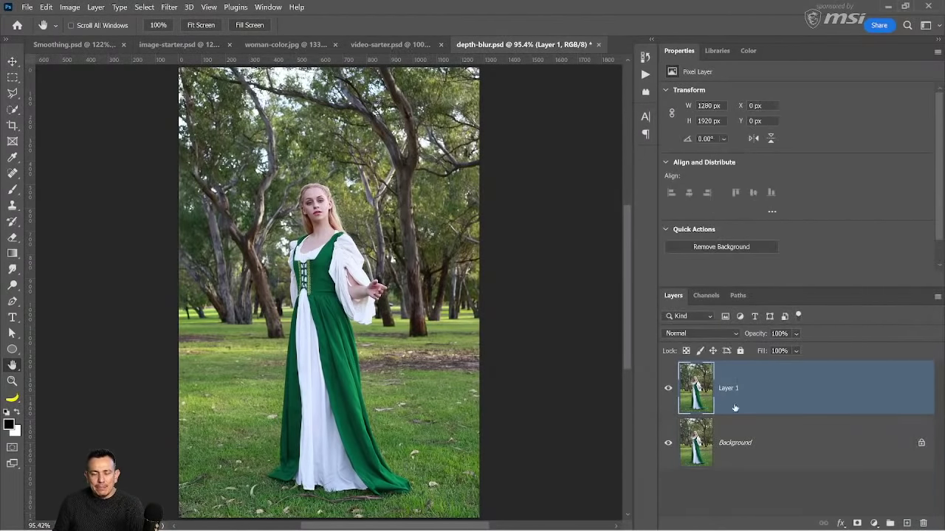
{"action": "key", "text": "ctrl+j"}
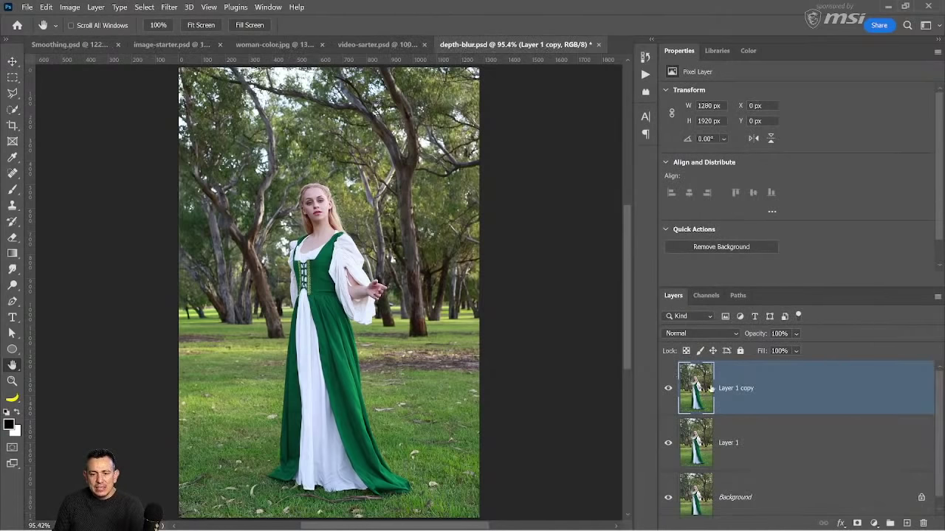
- Remove the background from the top layer copy, and hide Layer 1 and the Background layer to isolate the woman
{"action": "left_click", "coordinate": [732, 247]}
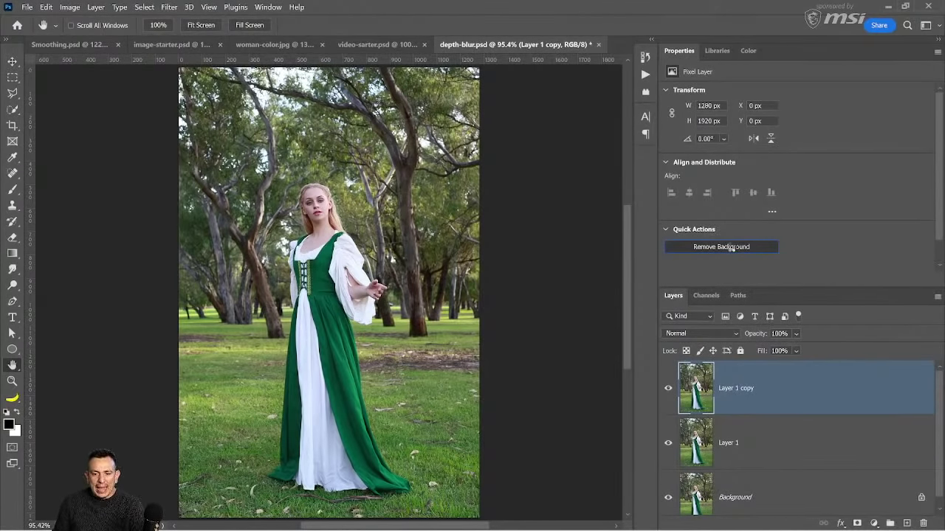
{"action": "left_click_drag", "start_coordinate": [672, 447], "coordinate": [669, 521]}
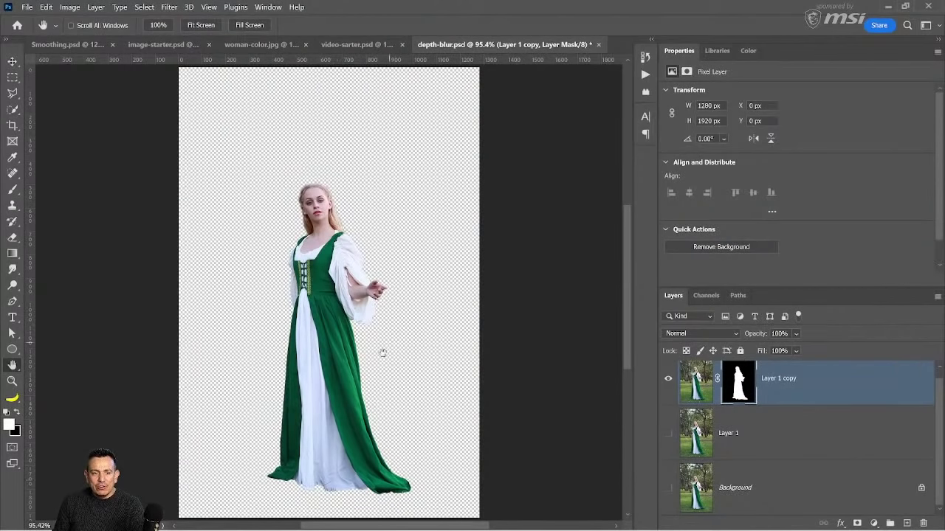
- Load the woman's layer mask as a selection, hide Layer 1 copy, and make Layer 1 visible and active
{"action": "left_click", "coordinate": [747, 399], "text": "ctrl"}
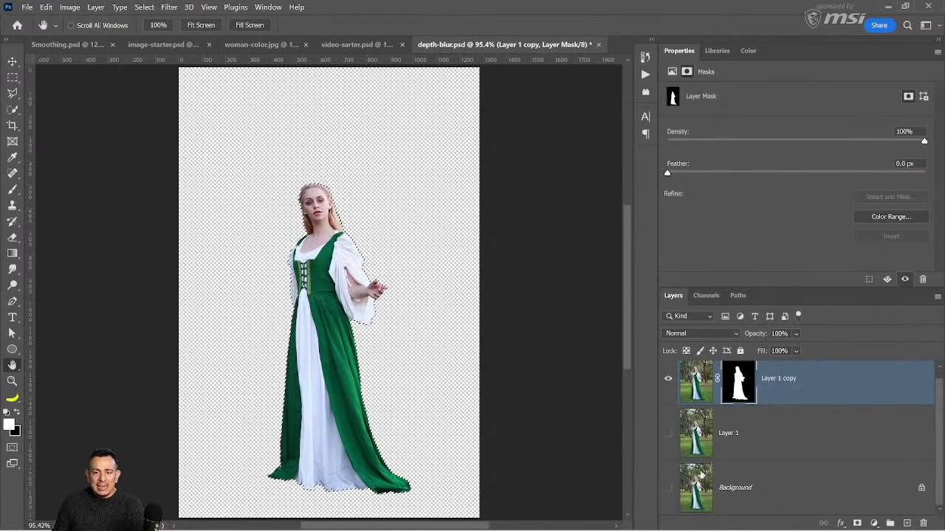
{"action": "left_click", "coordinate": [668, 434]}
{"action": "left_click", "coordinate": [668, 378]}
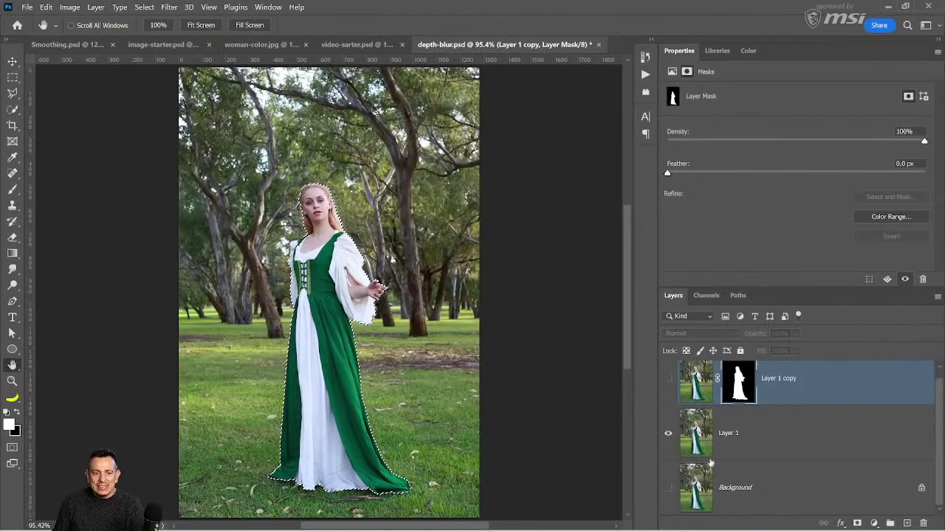
{"action": "left_click", "coordinate": [776, 446]}
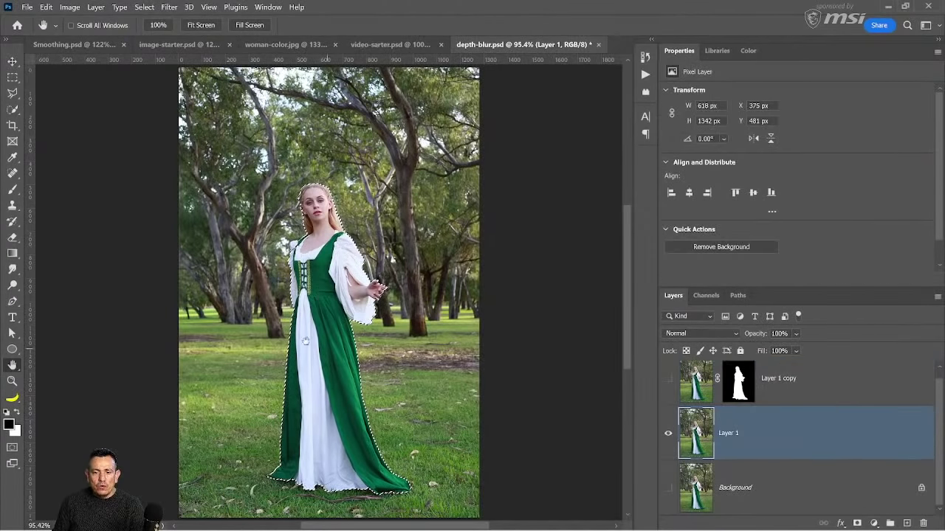
{"action": "left_click", "coordinate": [668, 434]}
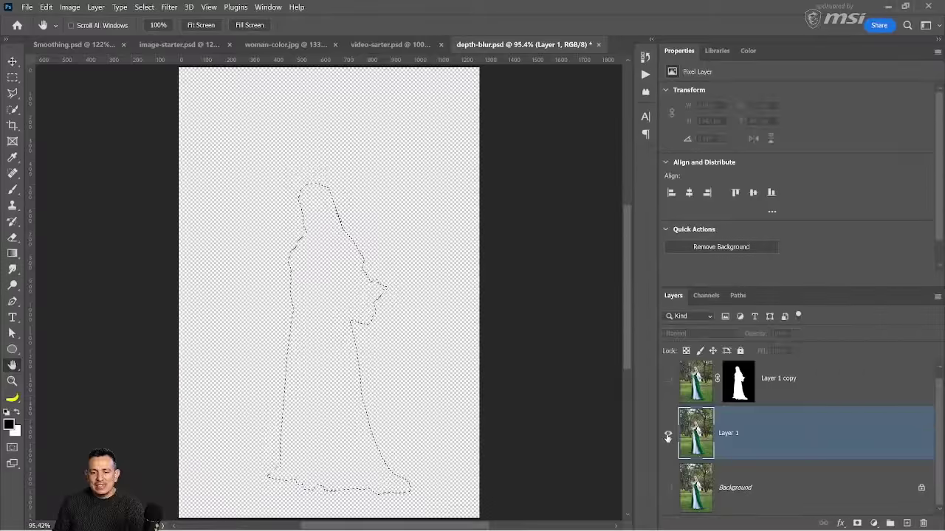
{"action": "left_click", "coordinate": [668, 434]}
{"action": "left_click", "coordinate": [668, 434]}
{"action": "left_click", "coordinate": [668, 435]}
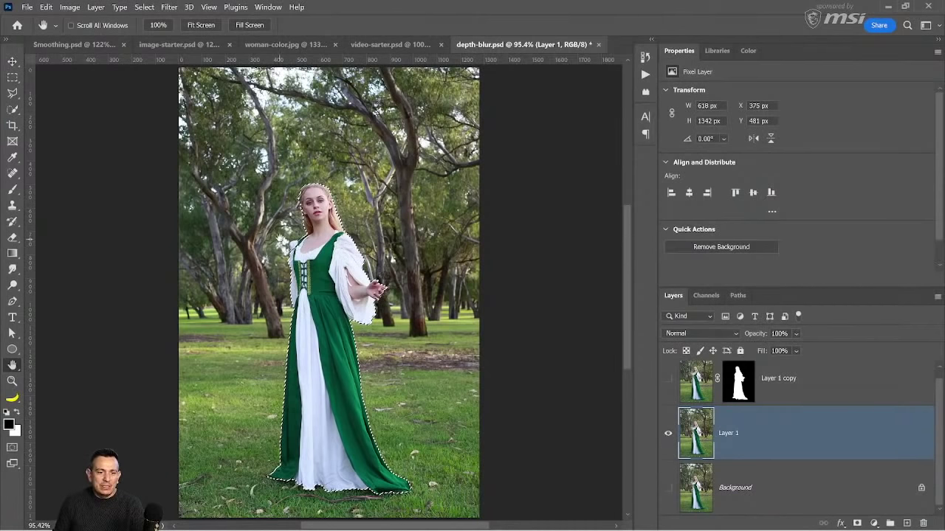
- Expand the selection around the woman outward by a few pixels
{"action": "left_click", "coordinate": [71, 8]}
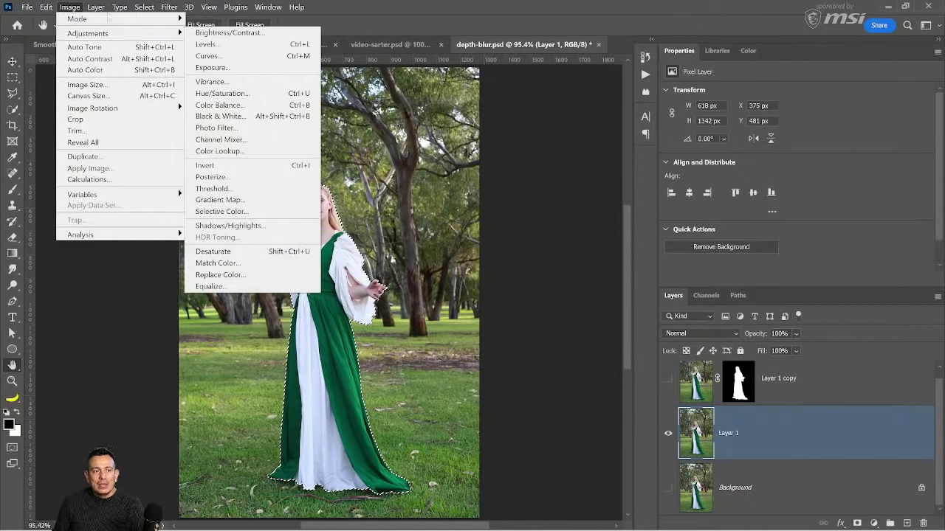
{"action": "mouse_move", "coordinate": [147, 7]}
{"action": "mouse_move", "coordinate": [192, 179]}
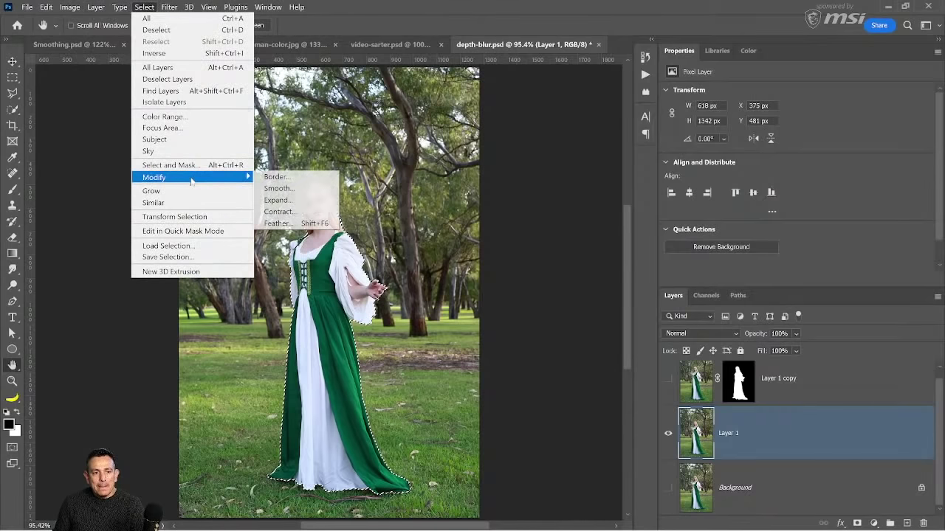
{"action": "left_click", "coordinate": [277, 200]}
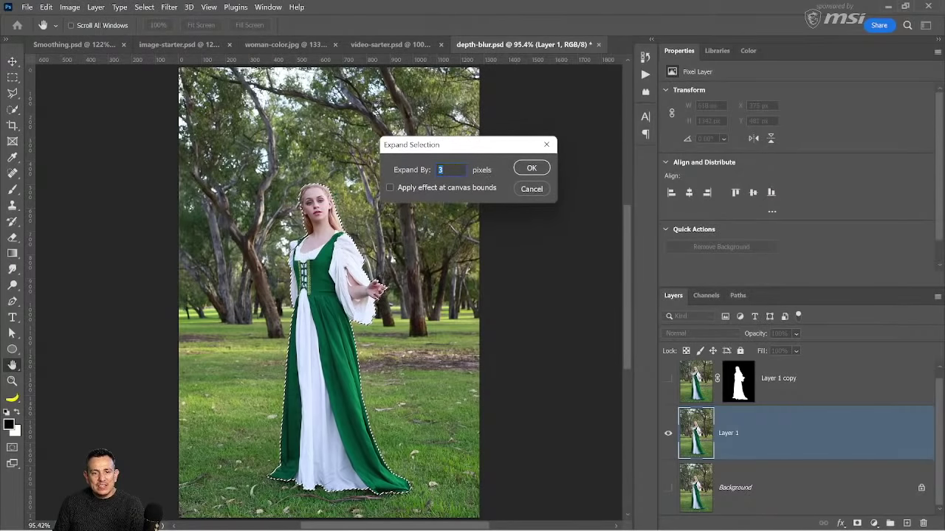
{"action": "key", "text": "Return"}
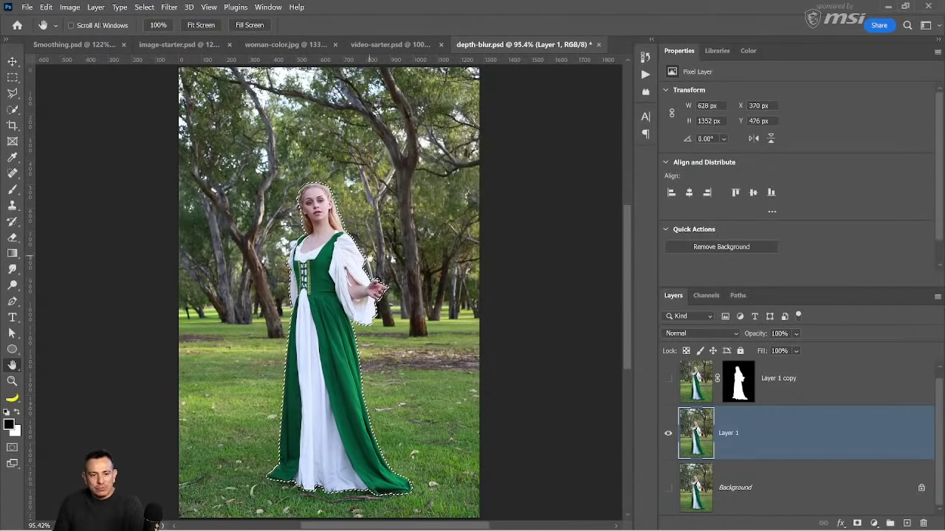
- Examine the expanded selection outline up close around the woman's hair, sleeve, hand and dress
{"action": "key", "text": "z"}
{"action": "left_click_drag", "start_coordinate": [342, 224], "coordinate": [392, 243]}
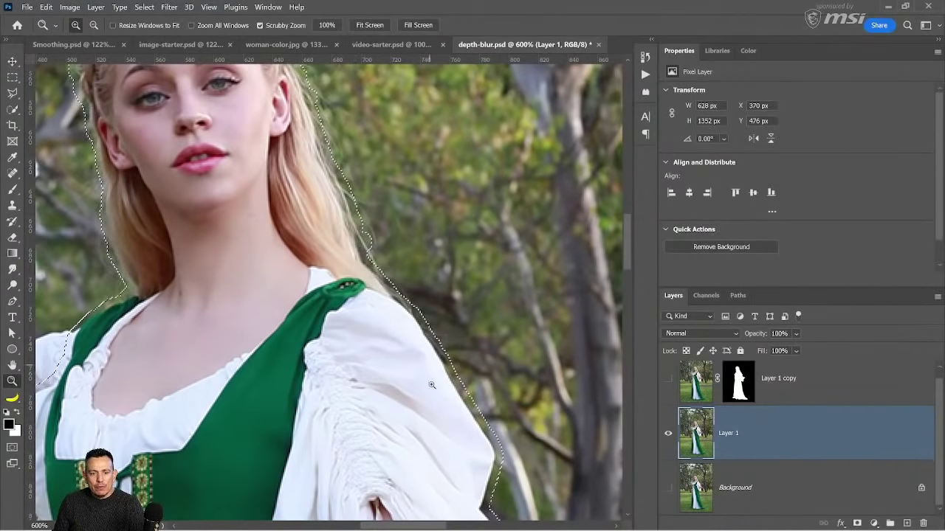
{"action": "left_click_drag", "start_coordinate": [432, 384], "coordinate": [418, 221]}
{"action": "left_click_drag", "start_coordinate": [461, 323], "coordinate": [467, 200]}
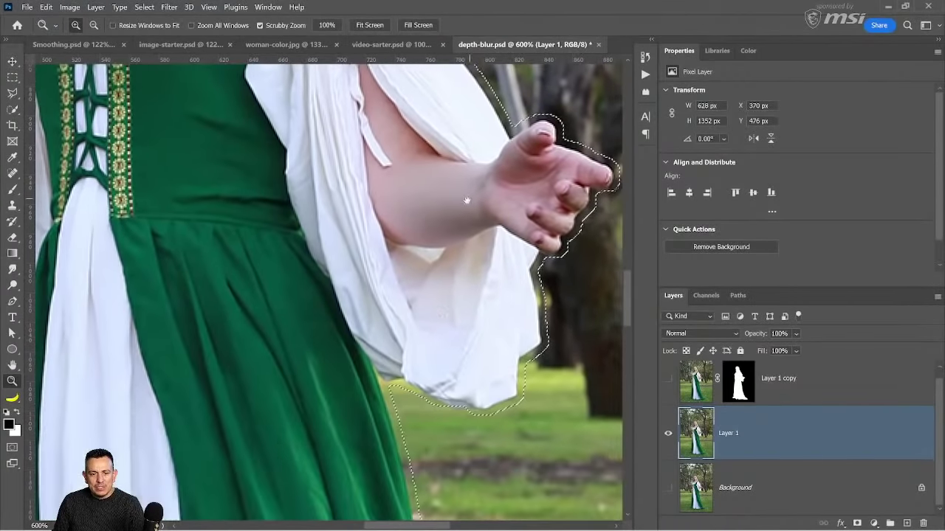
{"action": "scroll", "coordinate": [443, 302], "scroll_direction": "down", "scroll_amount": 5}
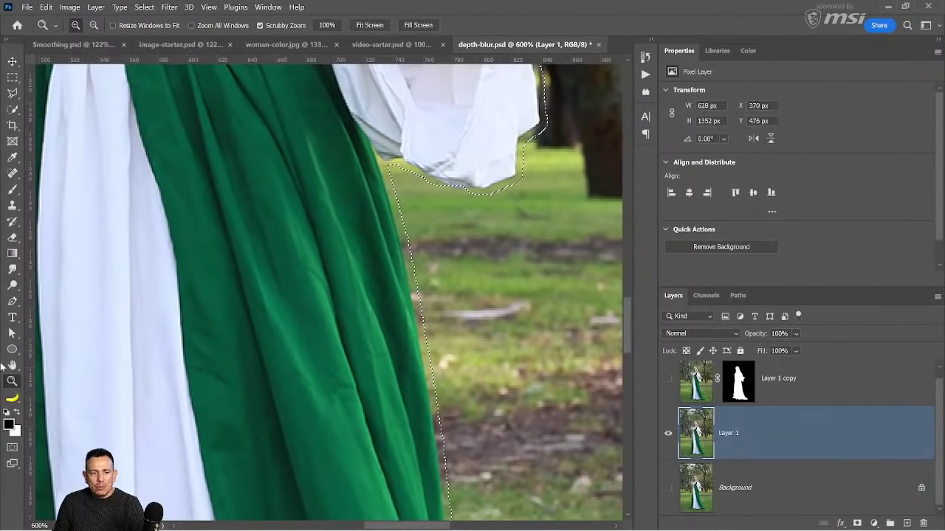
- Add the missing white sleeve area at the woman's shoulder beside the tree to the selection with the Quick Selection tool
{"action": "double_click", "coordinate": [12, 365]}
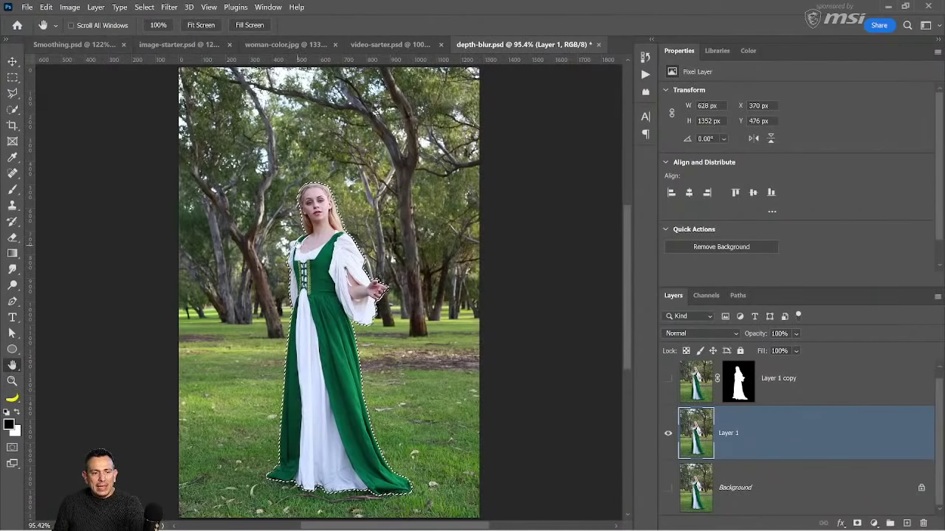
{"action": "key", "text": "z"}
{"action": "left_click_drag", "start_coordinate": [293, 238], "coordinate": [308, 265]}
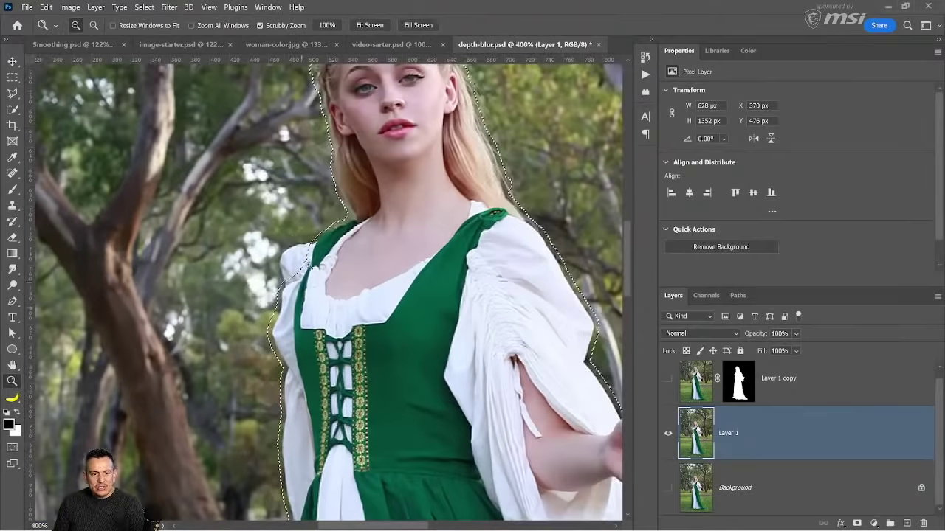
{"action": "left_click", "coordinate": [12, 109]}
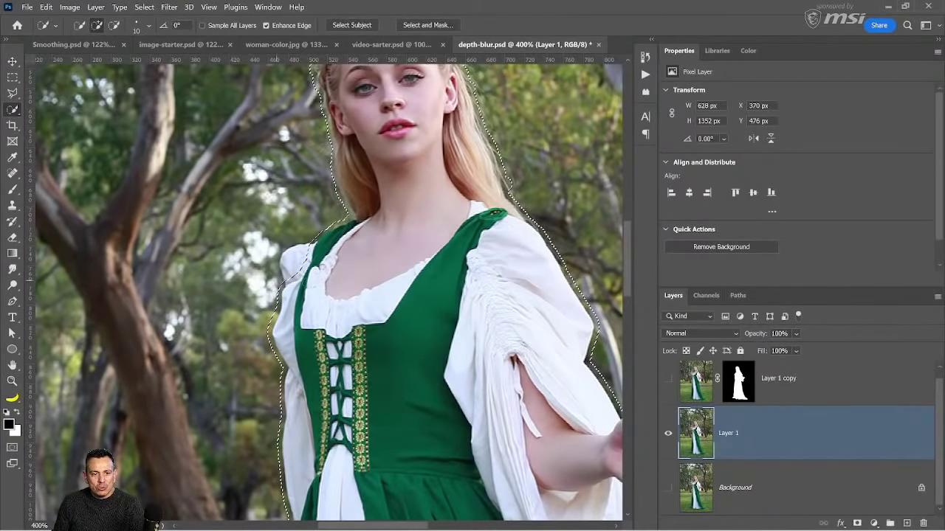
{"action": "left_click", "coordinate": [292, 262]}
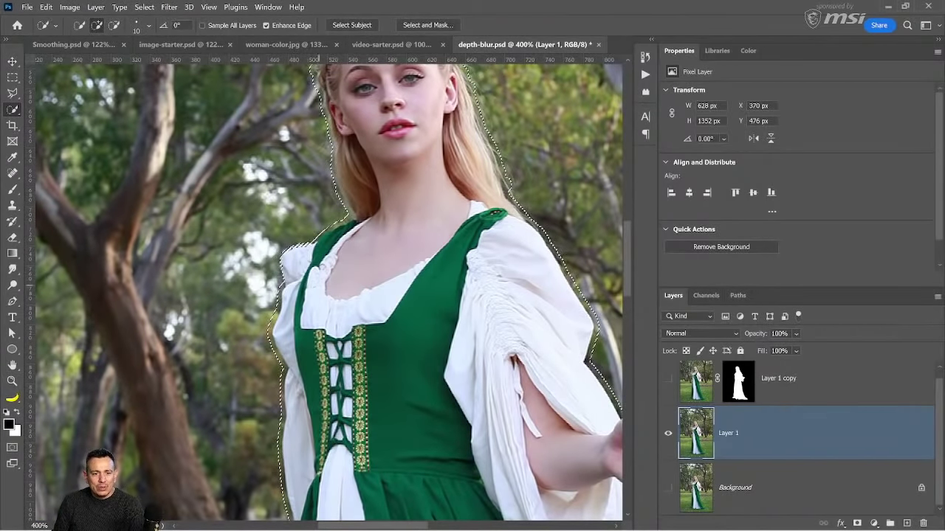
- Extend the selection slightly beyond that shoulder's edge with the Lasso tool in add mode
{"action": "left_click", "coordinate": [13, 94]}
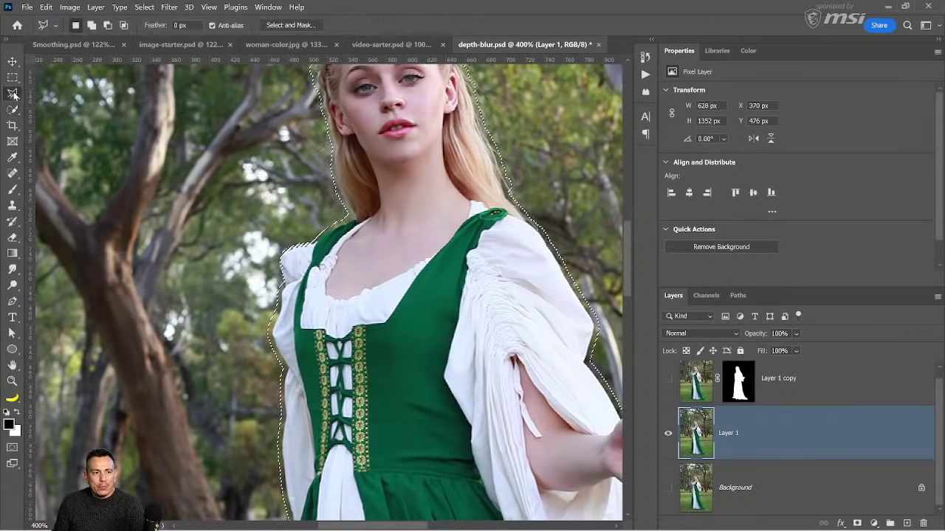
{"action": "right_click", "coordinate": [12, 94]}
{"action": "left_click", "coordinate": [52, 93]}
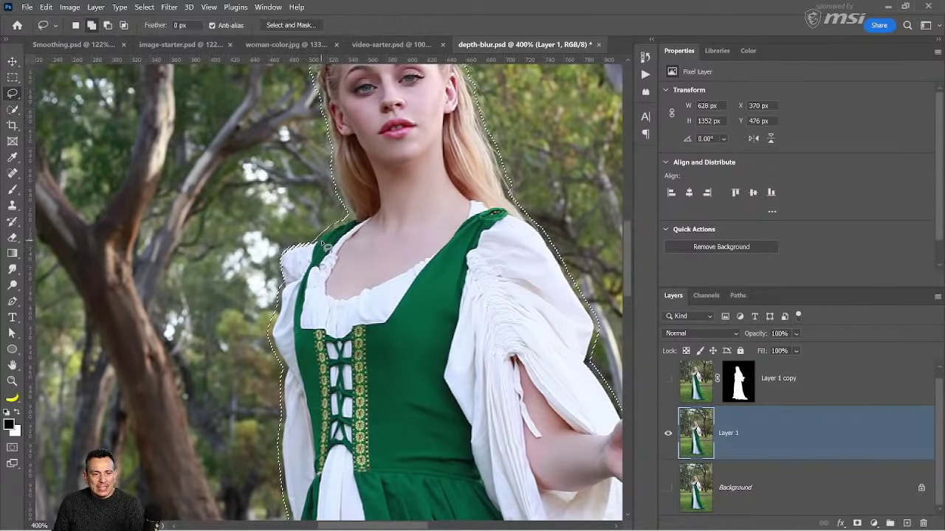
{"action": "mouse_move", "coordinate": [325, 246]}
{"action": "left_mouse_down"}
{"action": "mouse_move", "coordinate": [292, 244]}
{"action": "mouse_move", "coordinate": [281, 263]}
{"action": "mouse_move", "coordinate": [292, 295]}
{"action": "mouse_move", "coordinate": [286, 269]}
{"action": "left_mouse_up"}
{"action": "scroll", "coordinate": [286, 269], "scroll_direction": "up", "scroll_amount": 5}
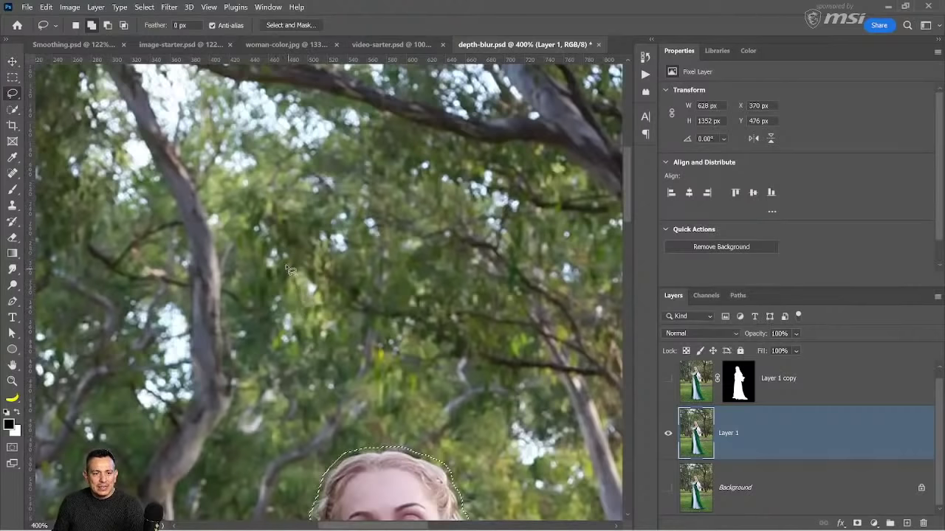
{"action": "scroll", "coordinate": [290, 269], "scroll_direction": "down", "scroll_amount": 10}
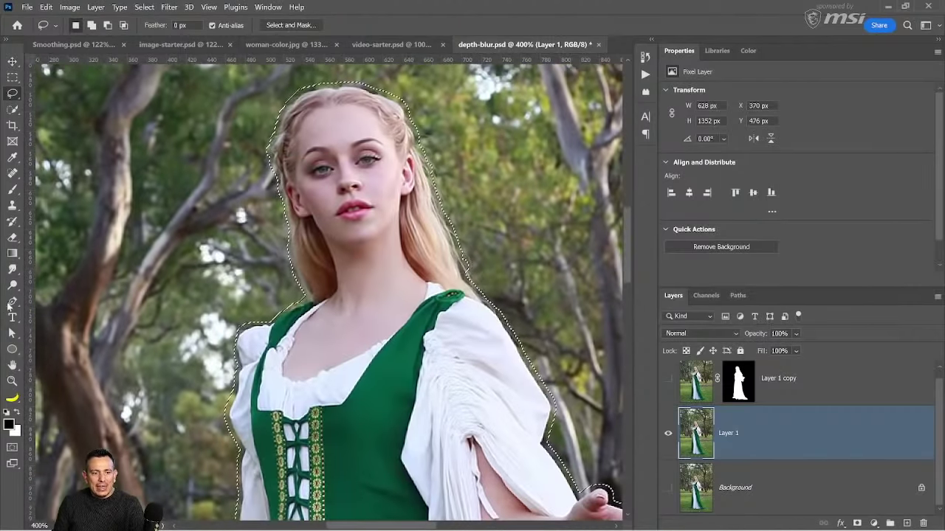
- Remove the selected woman from Layer 1 with Content-Aware Fill, using Auto sampling and output to the current layer
{"action": "double_click", "coordinate": [12, 365]}
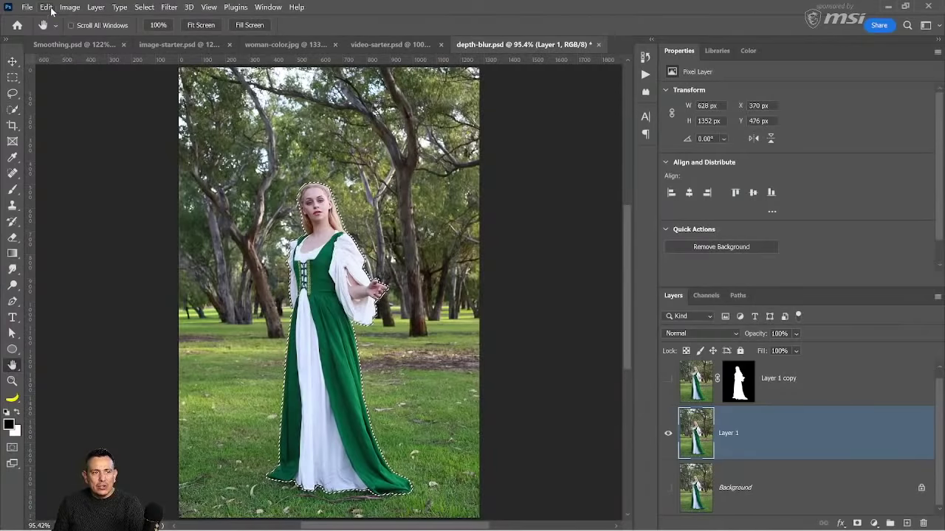
{"action": "left_click", "coordinate": [46, 7]}
{"action": "left_click", "coordinate": [91, 206]}
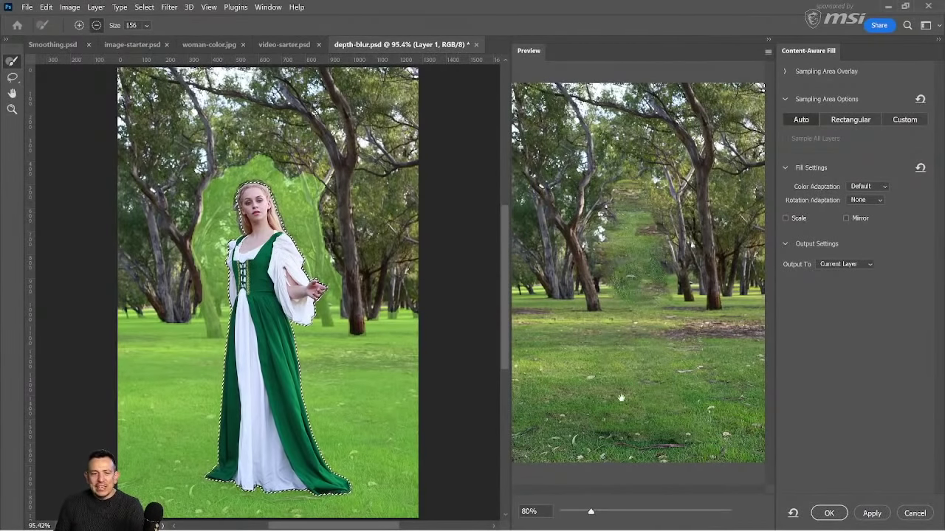
{"action": "left_click", "coordinate": [831, 513]}
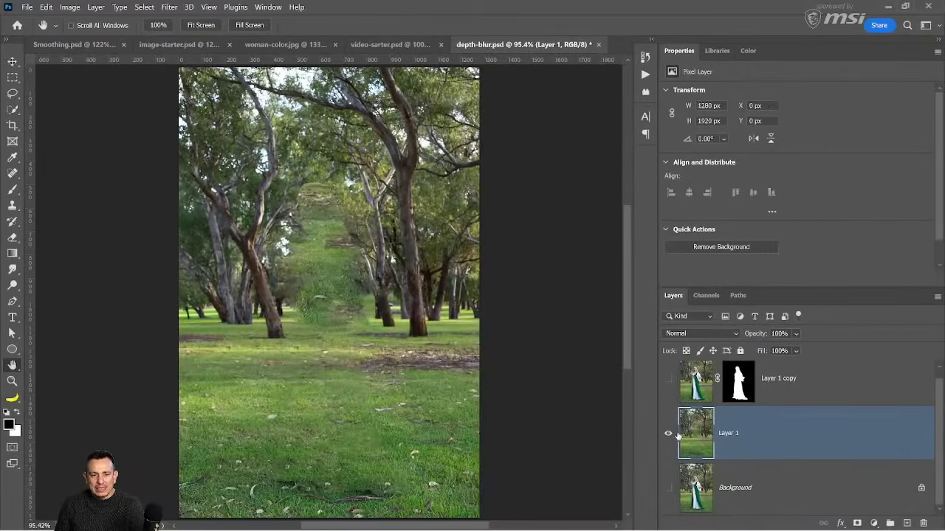
- Make Layer 1 copy visible and convert Layer 1 to a smart object
{"action": "left_click", "coordinate": [668, 389]}
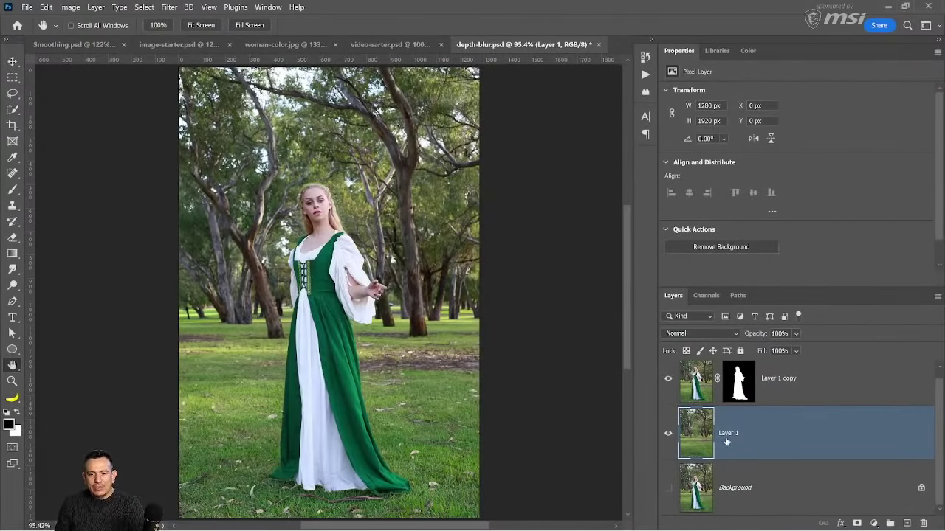
{"action": "right_click", "coordinate": [790, 437]}
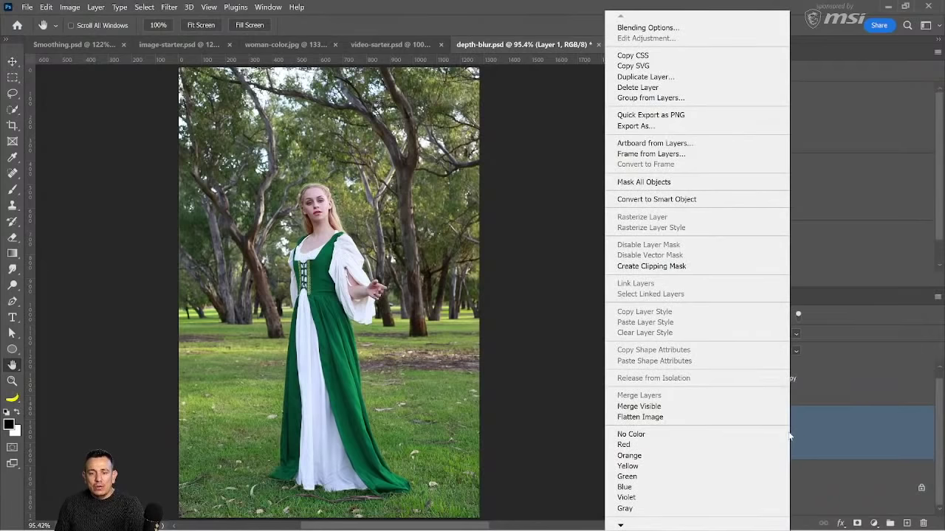
{"action": "left_click", "coordinate": [712, 200]}
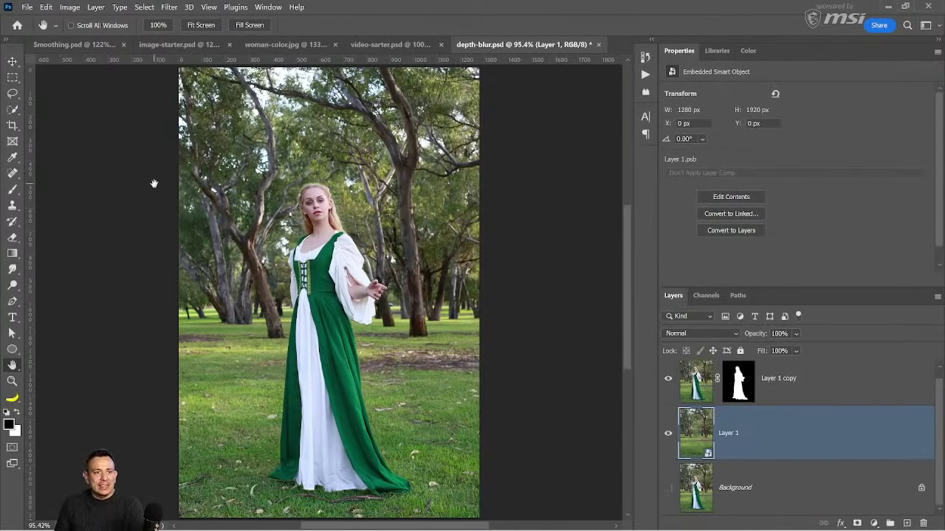
- Enable the Depth Blur neural filter on Layer 1 and set its focal point on the foreground grass
{"action": "left_click", "coordinate": [169, 7]}
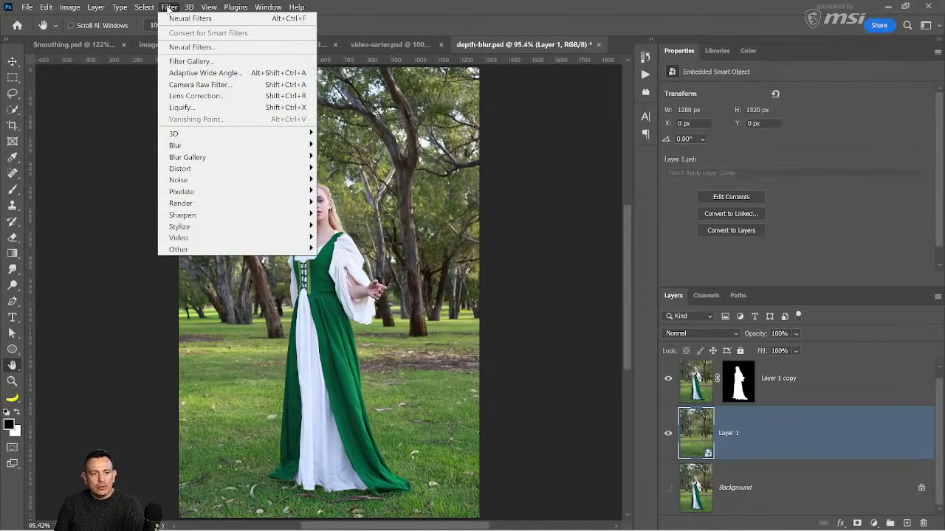
{"action": "left_click", "coordinate": [191, 46]}
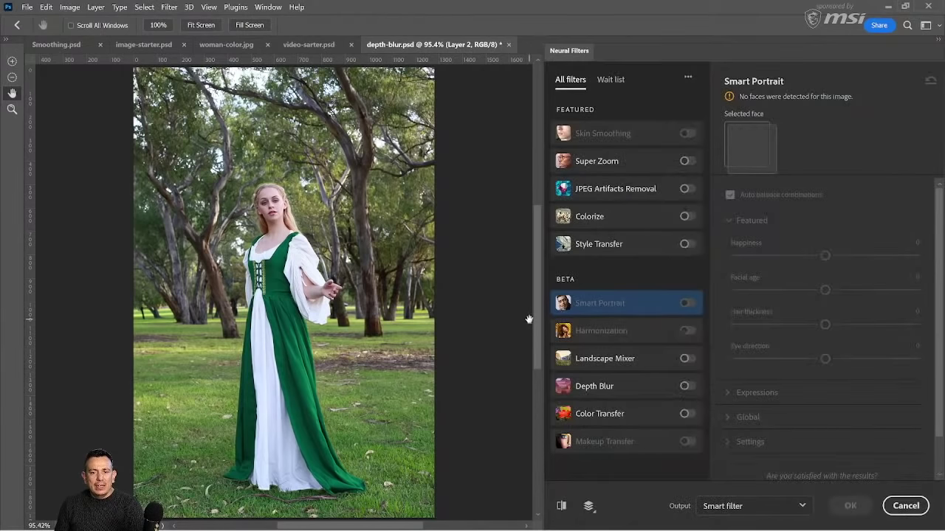
{"action": "left_click", "coordinate": [687, 387]}
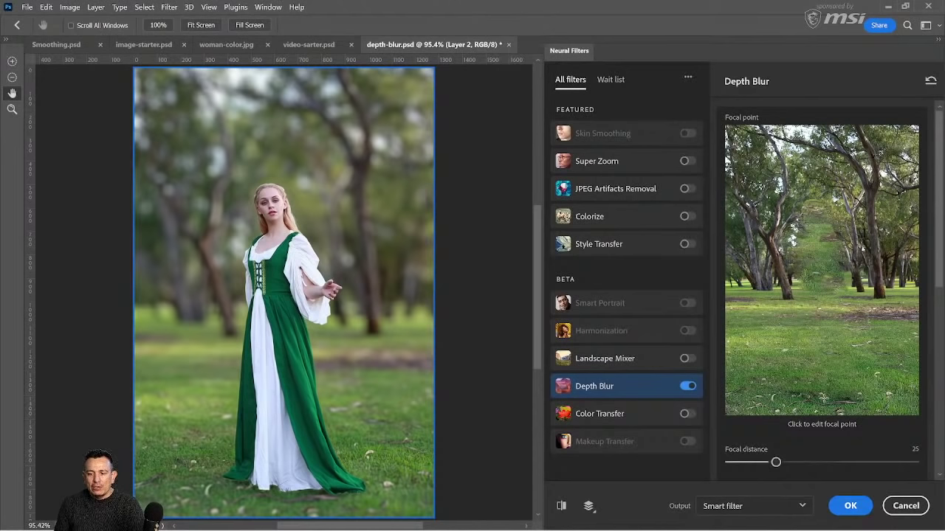
{"action": "left_click", "coordinate": [823, 398]}
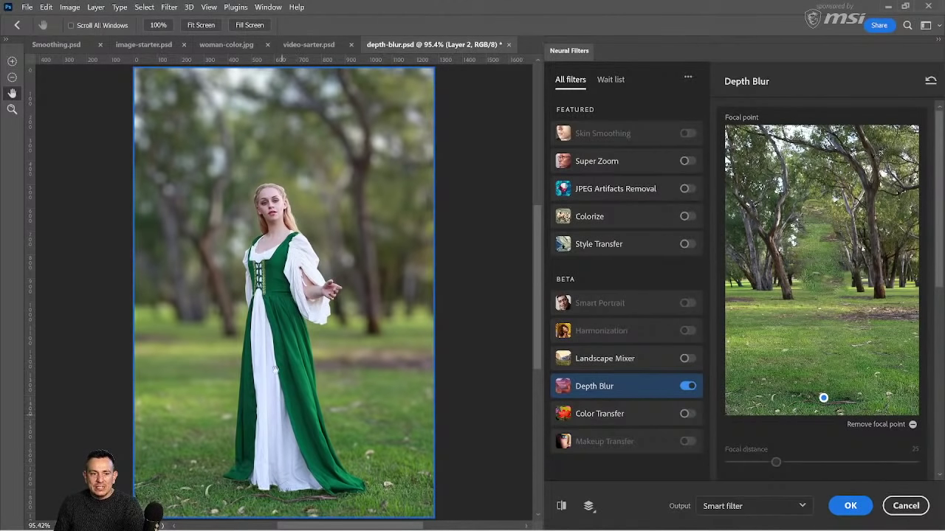
- Set the Depth Blur strength to 70 and apply the result as a smart filter
{"action": "scroll", "coordinate": [814, 358], "scroll_direction": "down", "scroll_amount": 4}
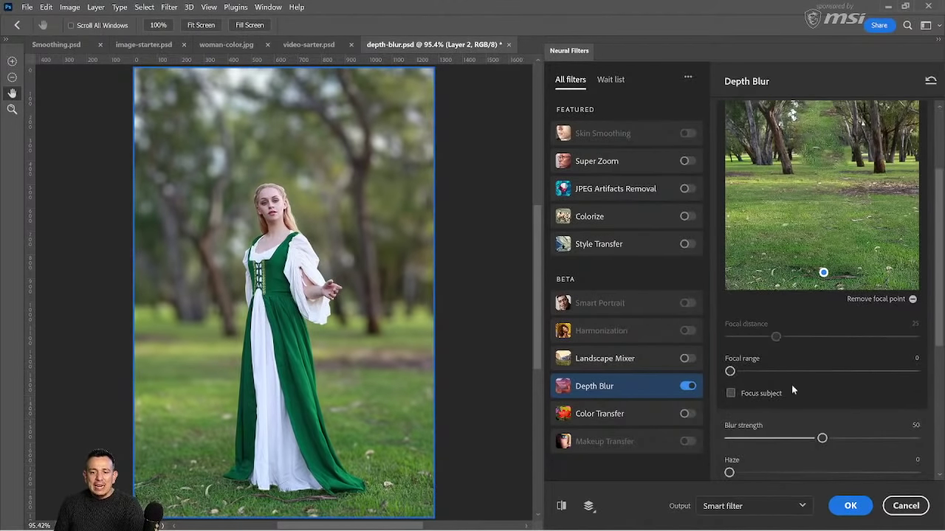
{"action": "scroll", "coordinate": [784, 379], "scroll_direction": "down", "scroll_amount": 2}
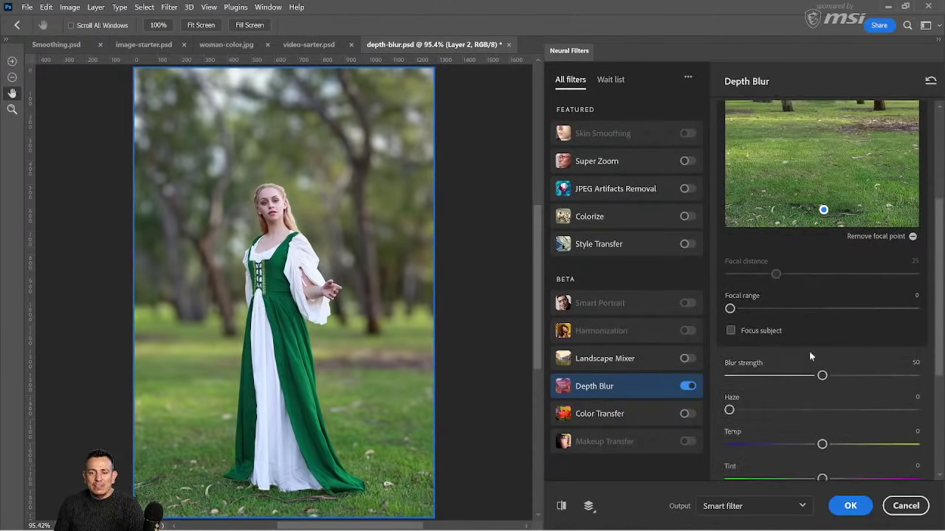
{"action": "left_click", "coordinate": [847, 376]}
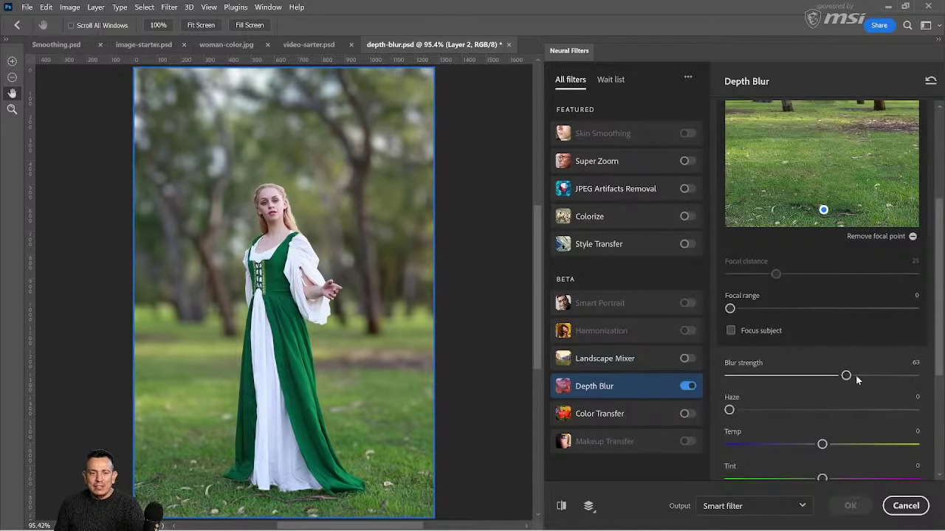
{"action": "left_click_drag", "start_coordinate": [856, 379], "coordinate": [859, 376]}
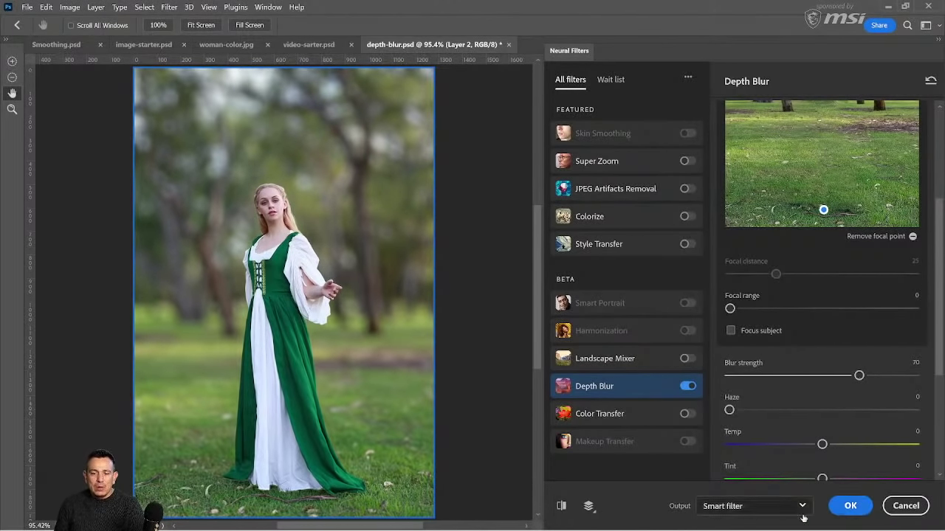
{"action": "left_click", "coordinate": [849, 506]}
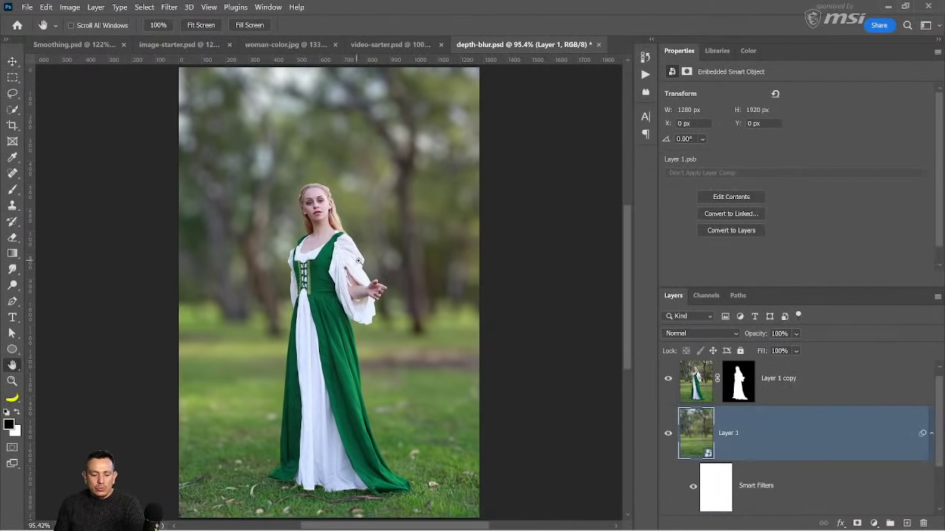
- Examine the woman's cutout edges around the sleeve, hand and shoulders, comparing the image with Layer 1 copy's mask disabled and enabled
{"action": "key", "text": "z"}
{"action": "left_click_drag", "start_coordinate": [358, 251], "coordinate": [358, 251]}
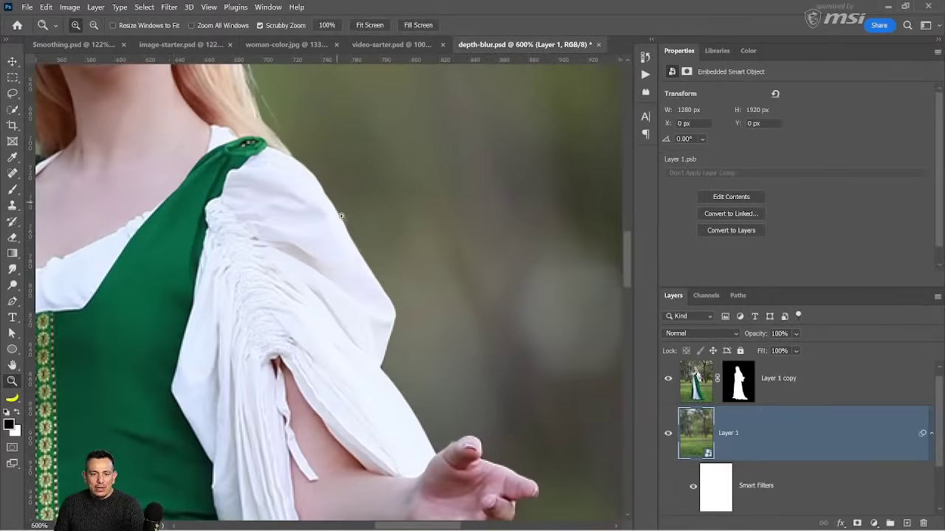
{"action": "scroll", "coordinate": [343, 220], "scroll_direction": "down", "scroll_amount": 5}
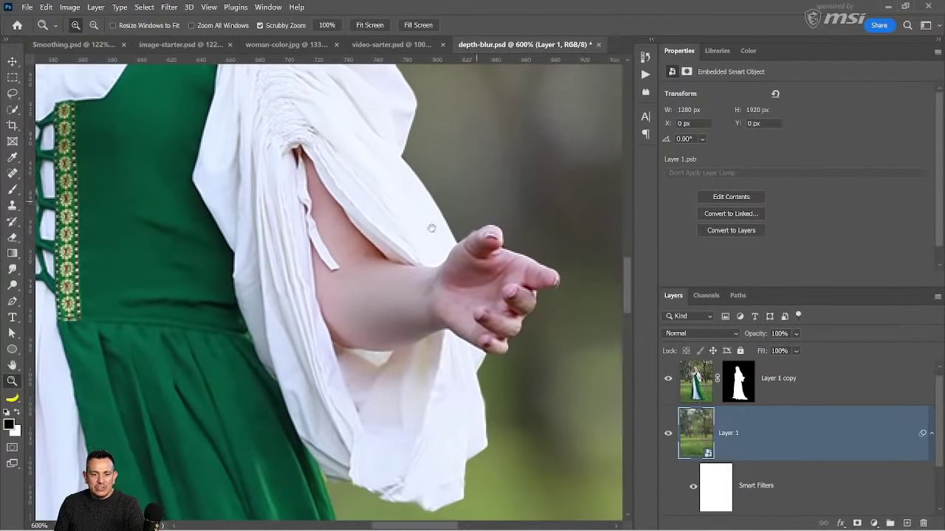
{"action": "left_click_drag", "start_coordinate": [432, 228], "coordinate": [425, 393]}
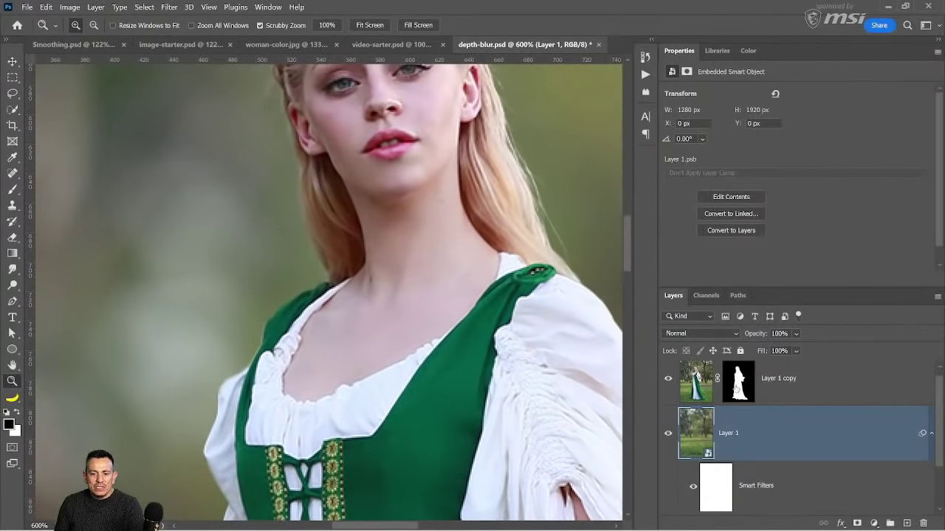
{"action": "left_click", "coordinate": [734, 389], "text": "shift"}
{"action": "left_click", "coordinate": [735, 389], "text": "shift"}
{"action": "left_click", "coordinate": [734, 389], "text": "shift"}
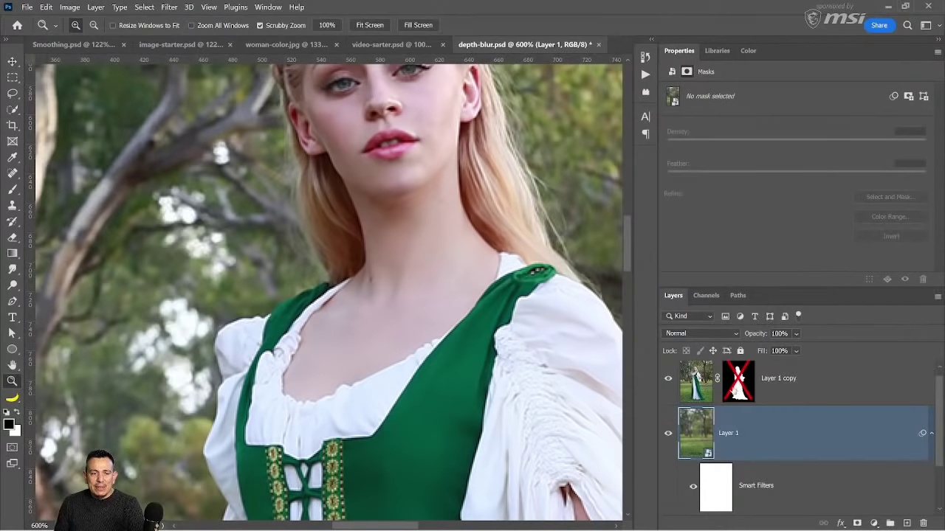
{"action": "left_click", "coordinate": [750, 382], "text": "shift"}
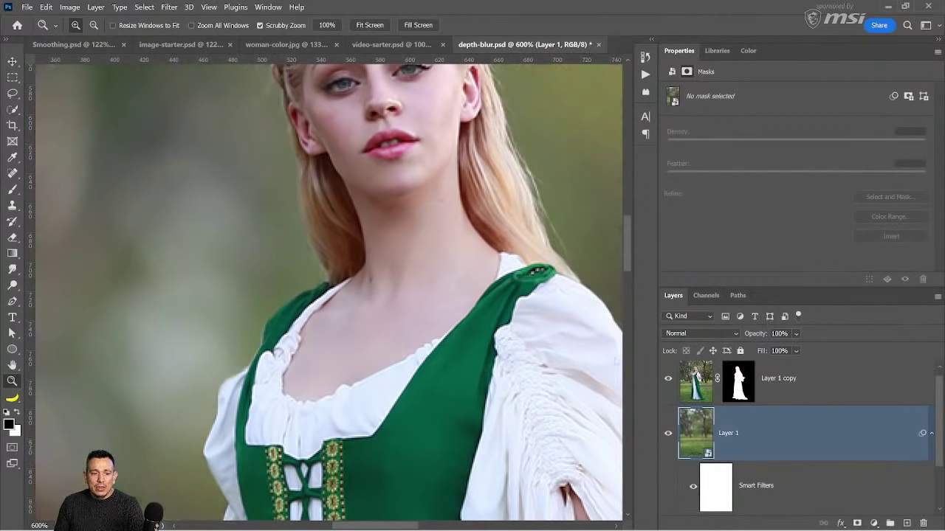
- Paint white on Layer 1 copy's mask with a brush reduced to 10 px to restore the missing shoulder of the sleeve
{"action": "left_click", "coordinate": [12, 192]}
{"action": "left_click", "coordinate": [73, 191]}
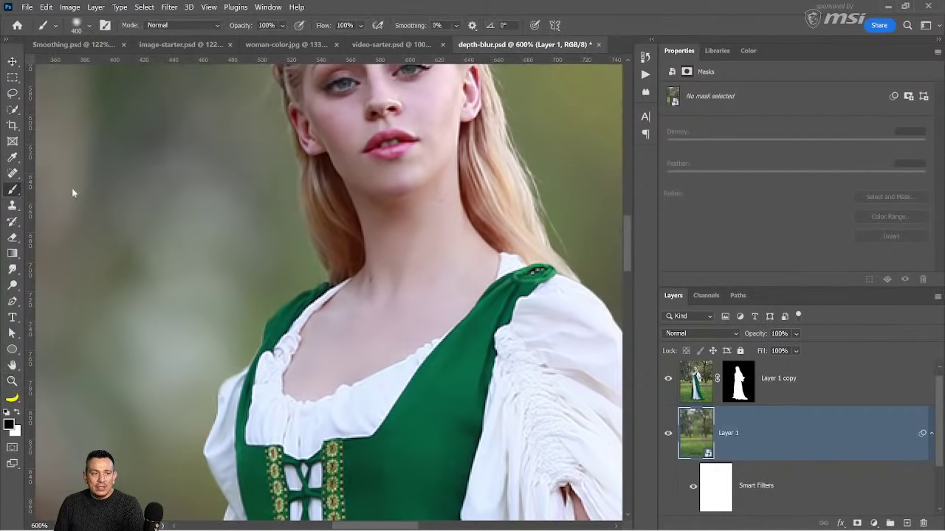
{"action": "left_click", "coordinate": [17, 415]}
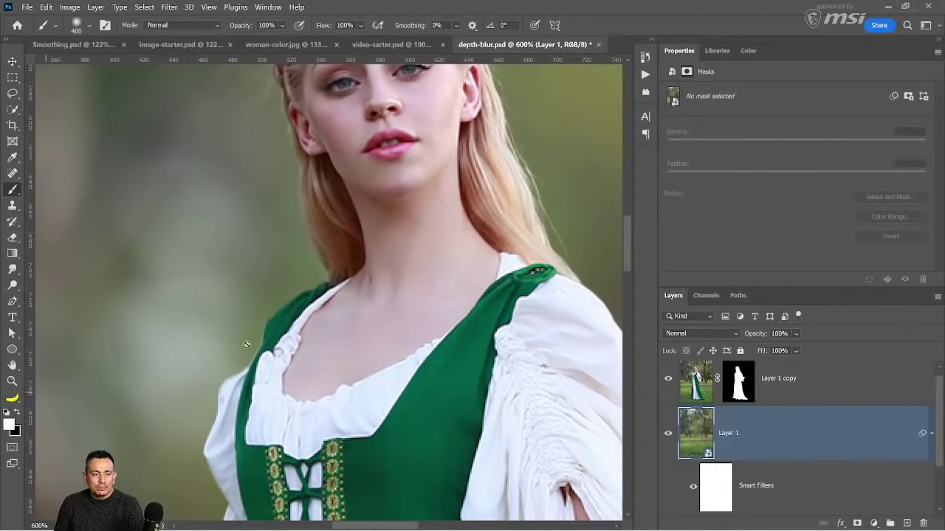
{"action": "left_click", "coordinate": [752, 389]}
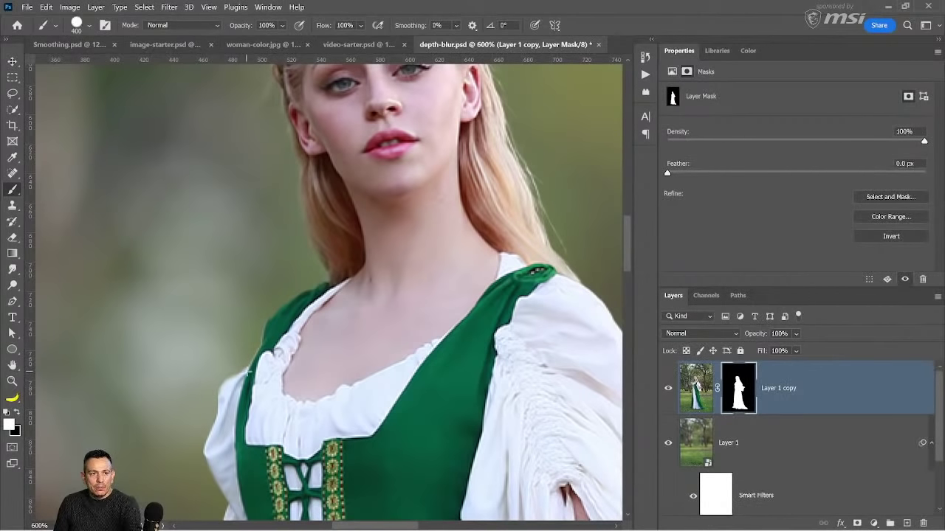
{"action": "mouse_move", "coordinate": [248, 373]}
{"action": "left_mouse_down"}
{"action": "mouse_move", "coordinate": [240, 366]}
{"action": "mouse_move", "coordinate": [254, 360]}
{"action": "mouse_move", "coordinate": [254, 345]}
{"action": "mouse_move", "coordinate": [241, 369]}
{"action": "left_mouse_up"}
{"action": "key", "text": "bracketleft"}
{"action": "mouse_move", "coordinate": [233, 347]}
{"action": "left_mouse_down"}
{"action": "mouse_move", "coordinate": [244, 325]}
{"action": "mouse_move", "coordinate": [262, 343]}
{"action": "mouse_move", "coordinate": [273, 313]}
{"action": "mouse_move", "coordinate": [221, 339]}
{"action": "mouse_move", "coordinate": [218, 384]}
{"action": "mouse_move", "coordinate": [217, 327]}
{"action": "left_mouse_up"}
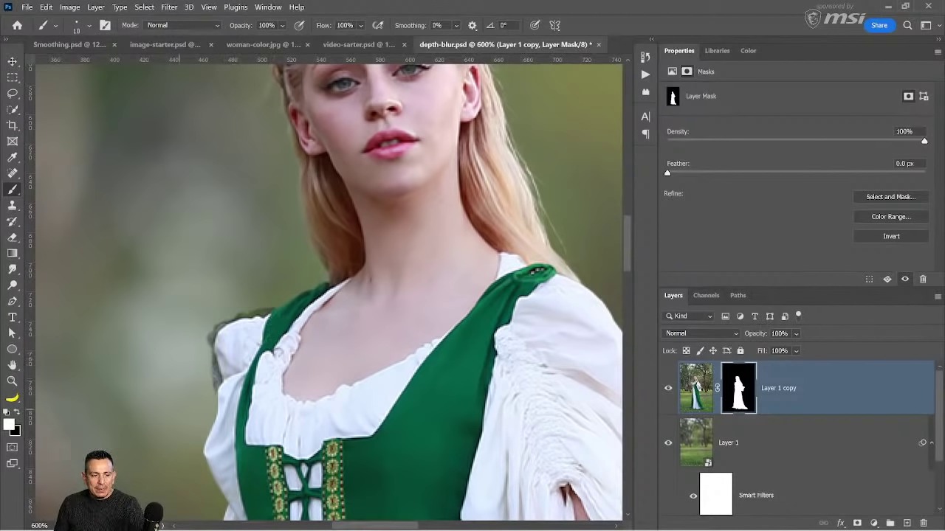
- Paint black on the mask around the restored shoulder to hide the original background fringe
{"action": "key", "text": "x"}
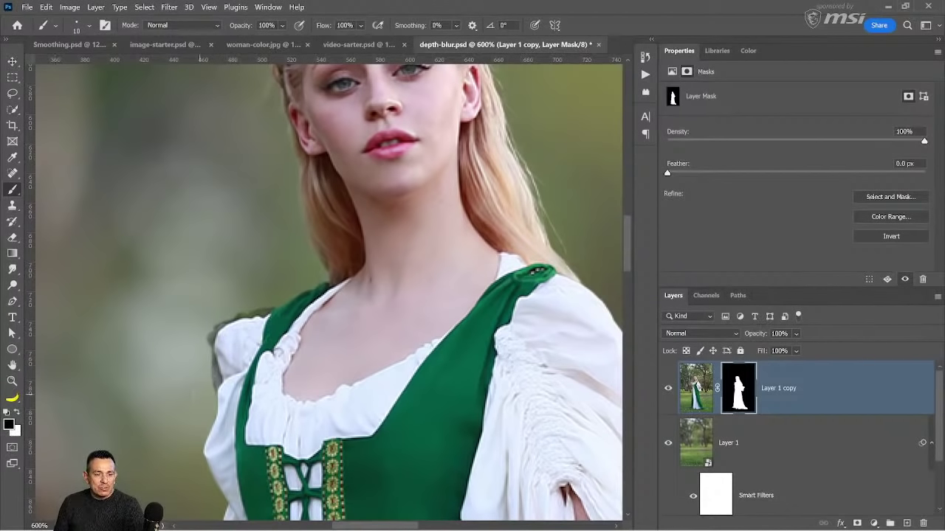
{"action": "mouse_move", "coordinate": [210, 384]}
{"action": "left_mouse_down"}
{"action": "mouse_move", "coordinate": [217, 375]}
{"action": "mouse_move", "coordinate": [211, 341]}
{"action": "mouse_move", "coordinate": [254, 301]}
{"action": "mouse_move", "coordinate": [274, 299]}
{"action": "mouse_move", "coordinate": [228, 318]}
{"action": "left_mouse_up"}
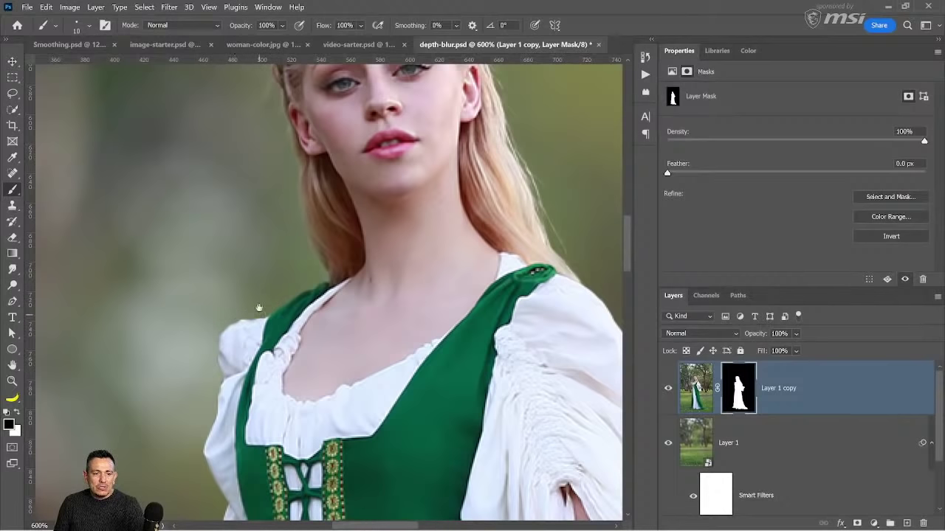
{"action": "left_click_drag", "start_coordinate": [258, 310], "coordinate": [120, 353]}
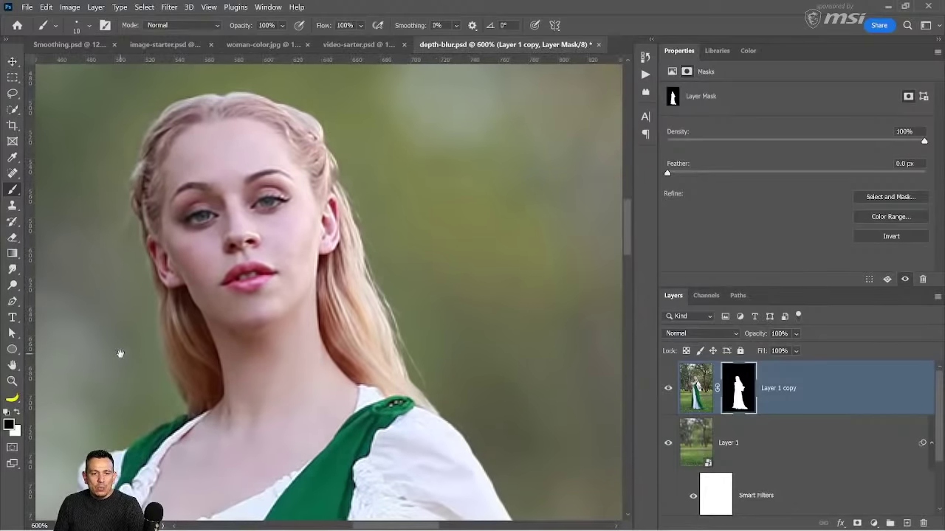
- Refine Layer 1 copy's mask around the woman's hair with the Refine Edge Brush in Select and Mask and apply it
{"action": "double_click", "coordinate": [737, 397]}
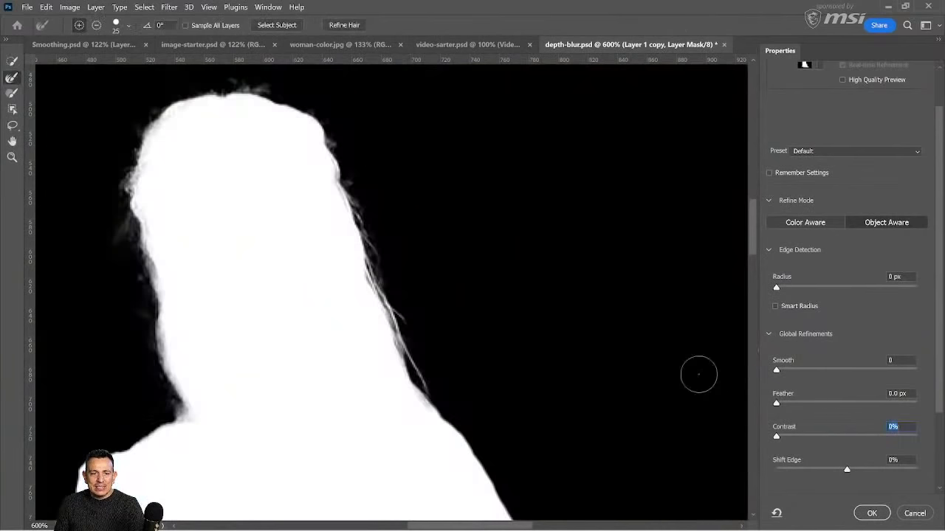
{"action": "left_click", "coordinate": [11, 79]}
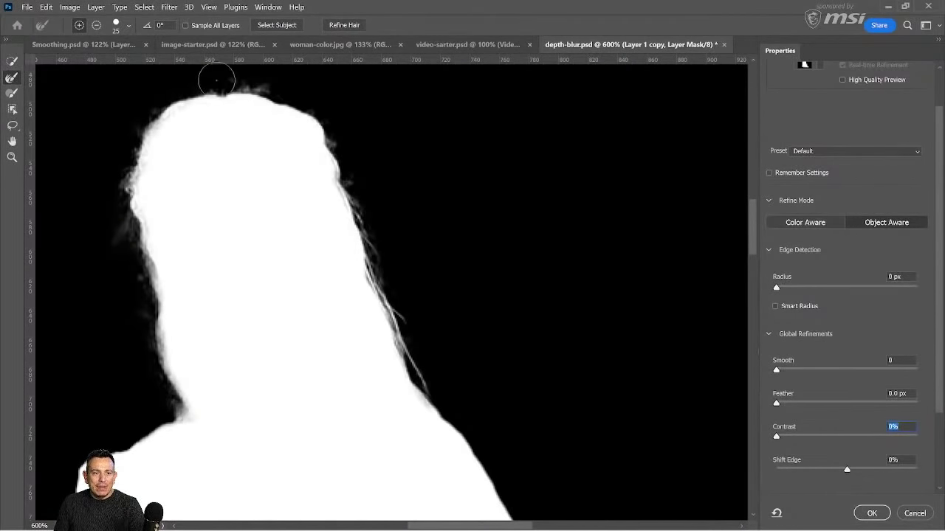
{"action": "mouse_move", "coordinate": [215, 78]}
{"action": "left_mouse_down"}
{"action": "mouse_move", "coordinate": [293, 99]}
{"action": "mouse_move", "coordinate": [335, 145]}
{"action": "mouse_move", "coordinate": [441, 399]}
{"action": "left_mouse_up"}
{"action": "mouse_move", "coordinate": [134, 112]}
{"action": "left_mouse_down"}
{"action": "mouse_move", "coordinate": [117, 178]}
{"action": "mouse_move", "coordinate": [121, 225]}
{"action": "mouse_move", "coordinate": [155, 385]}
{"action": "mouse_move", "coordinate": [120, 189]}
{"action": "mouse_move", "coordinate": [152, 118]}
{"action": "left_mouse_up"}
{"action": "left_click", "coordinate": [775, 424]}
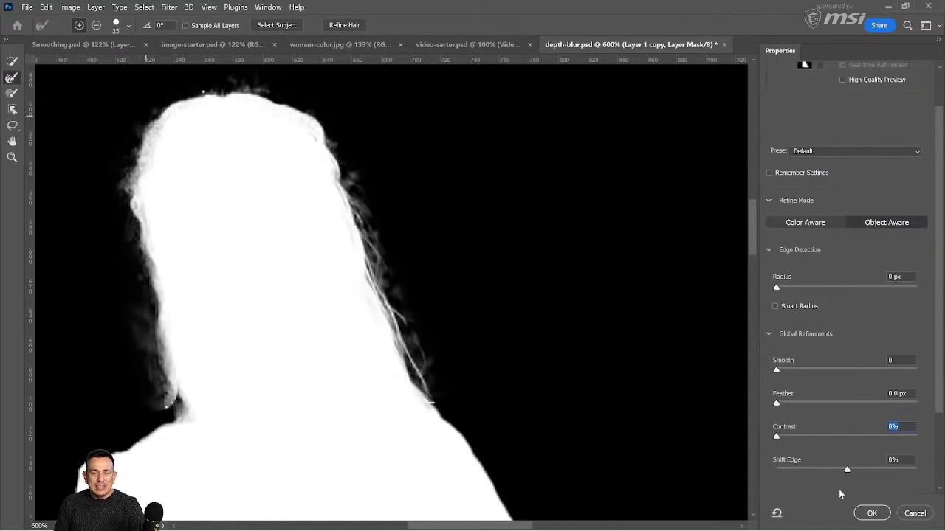
{"action": "left_click", "coordinate": [872, 513]}
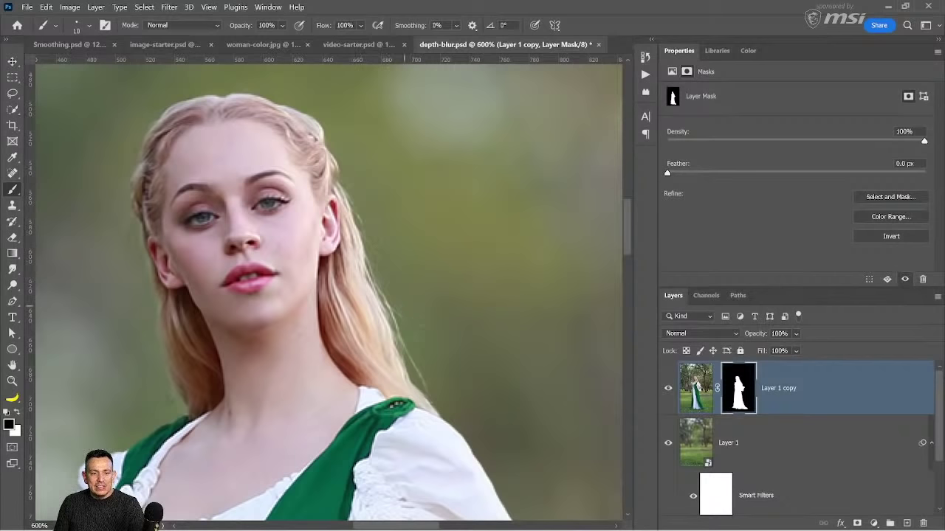
- Search the brush presets for "strand" and choose the Strand brush from Fur_Brushes for the Brush tool
{"action": "right_click", "coordinate": [13, 190]}
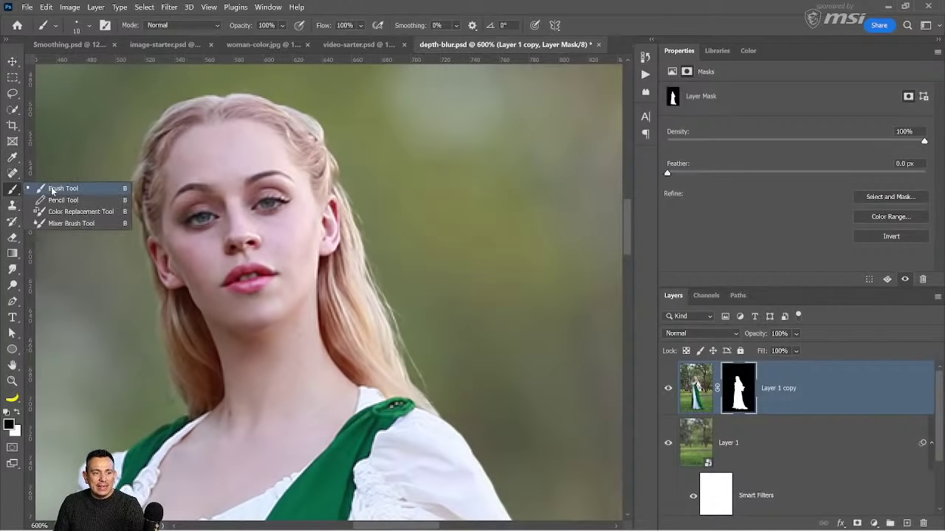
{"action": "left_click", "coordinate": [51, 189]}
{"action": "left_click", "coordinate": [89, 26]}
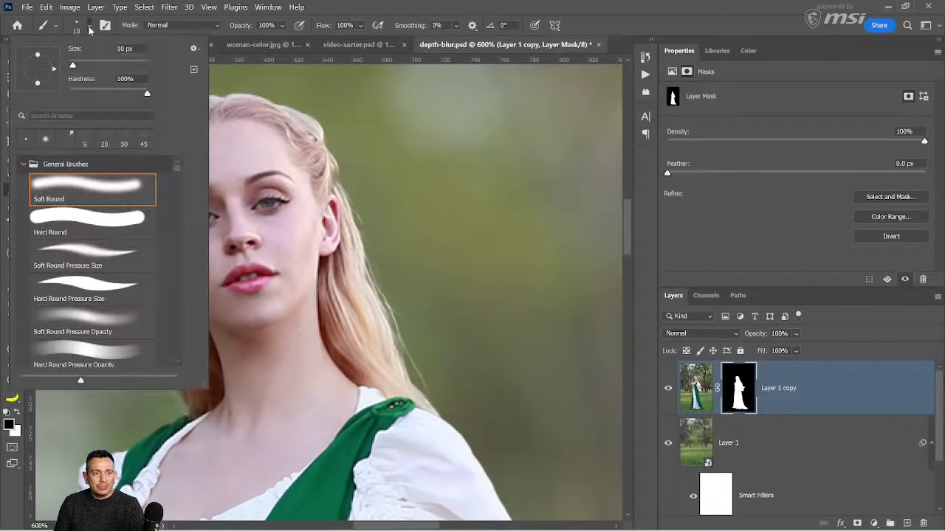
{"action": "left_click", "coordinate": [80, 116]}
{"action": "type", "text": "strand"}
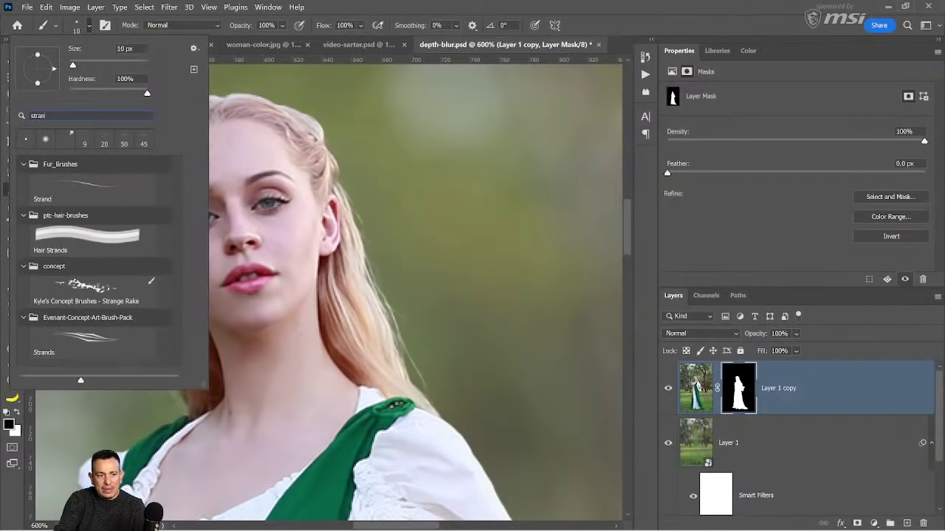
{"action": "double_click", "coordinate": [81, 185]}
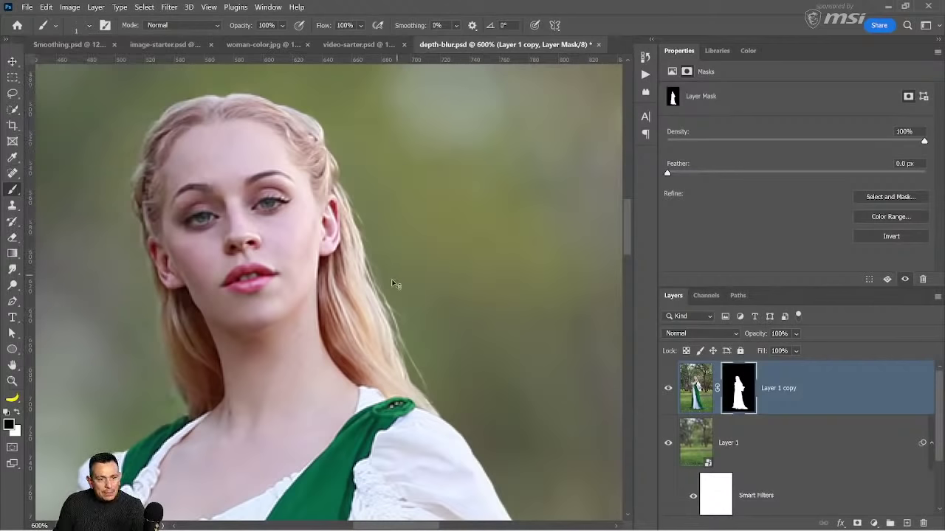
- Add a new layer above Layer 1 copy and paint fine strands along the hair's right edge in colours sampled from the hair
{"action": "left_click", "coordinate": [906, 523]}
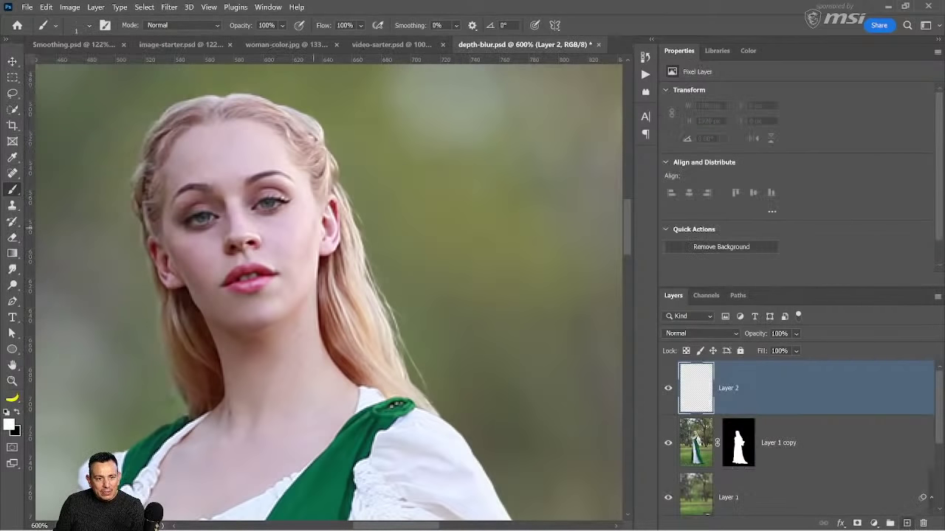
{"action": "left_click", "coordinate": [358, 186]}
{"action": "key", "text": "ctrl+z"}
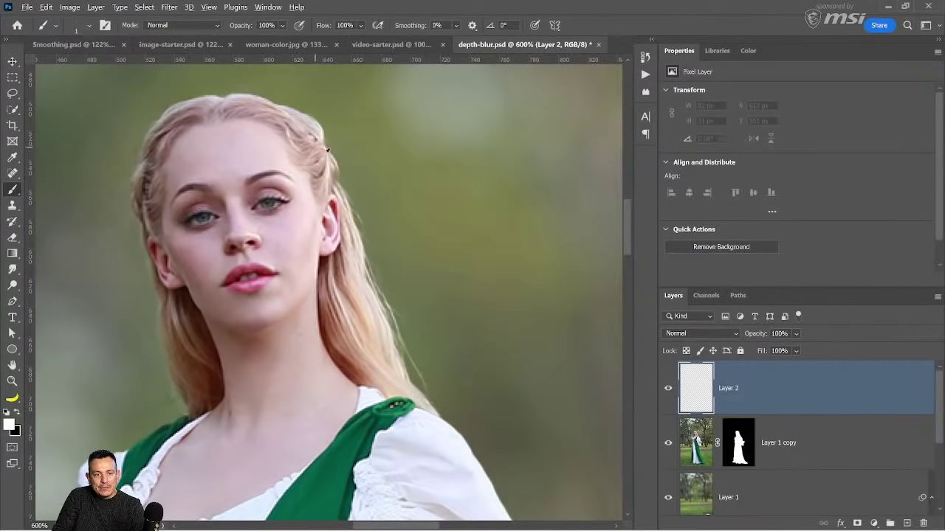
{"action": "left_click", "coordinate": [322, 162], "text": "alt"}
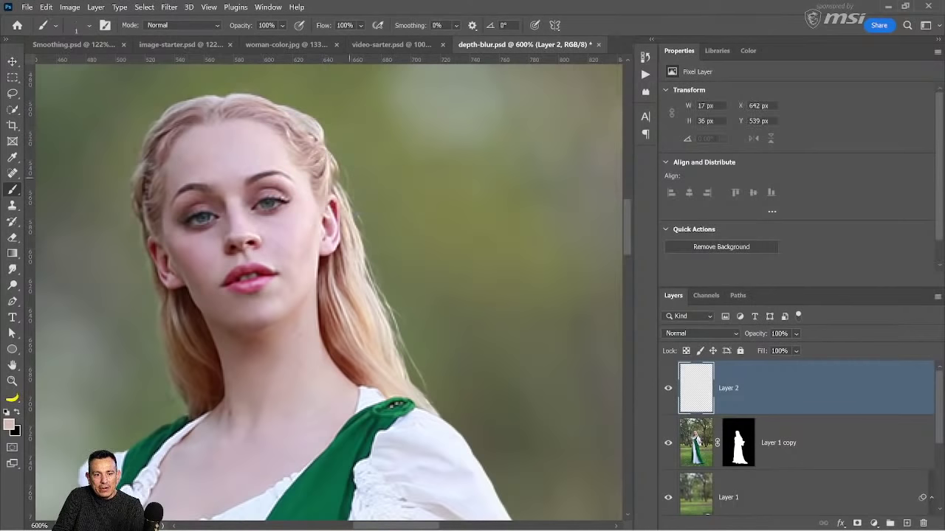
{"action": "left_click_drag", "start_coordinate": [350, 196], "coordinate": [367, 252]}
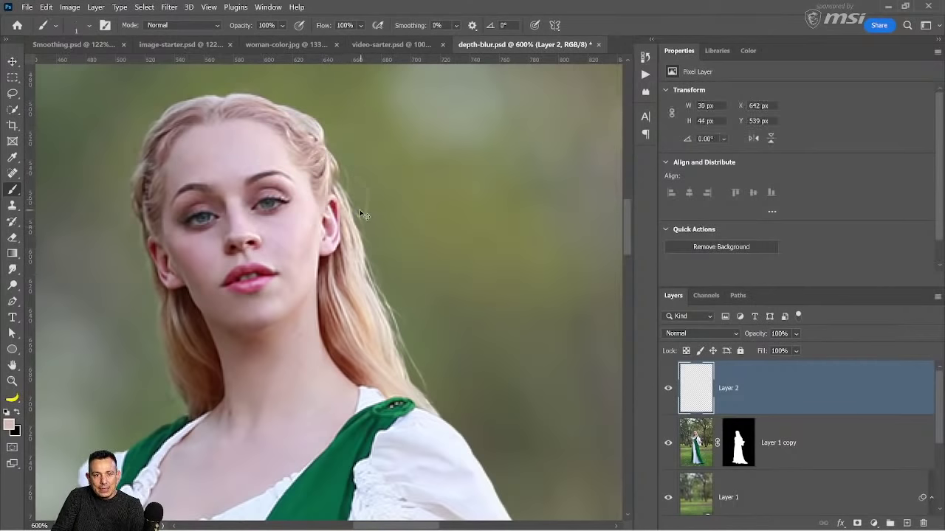
{"action": "key", "text": "ctrl+z"}
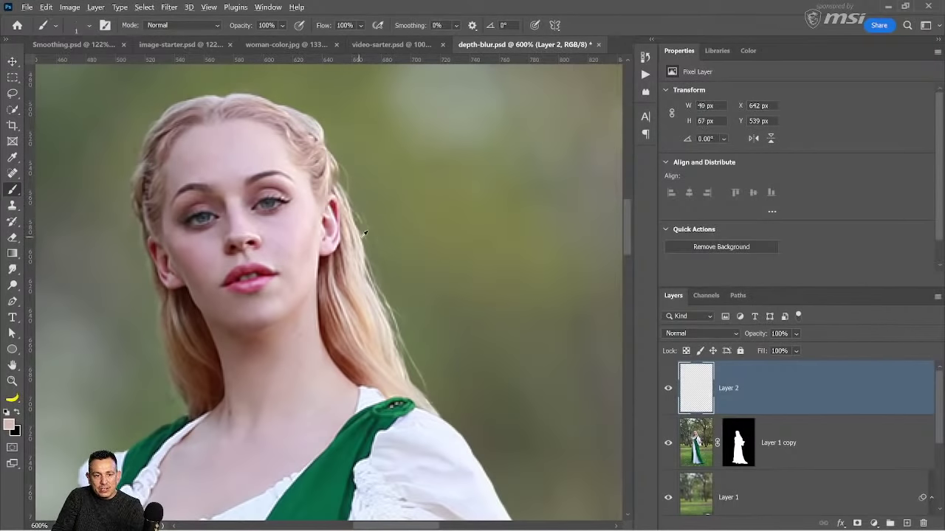
{"action": "left_click", "coordinate": [364, 234], "text": "alt"}
{"action": "left_click_drag", "start_coordinate": [365, 236], "coordinate": [371, 266]}
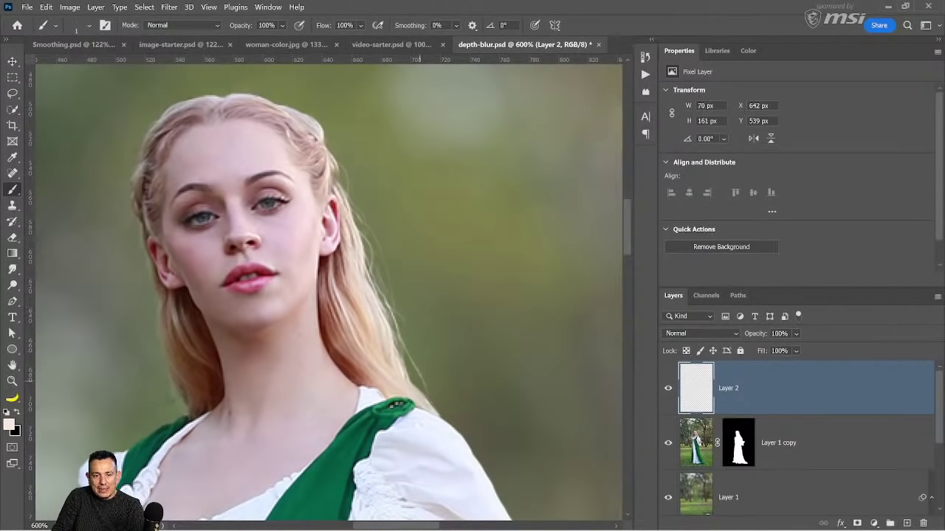
- Paint loose strands along the hair's left edge in a sampled darker hair colour and compare with Layer 2 hidden and shown
{"action": "left_click_drag", "start_coordinate": [177, 399], "coordinate": [185, 404]}
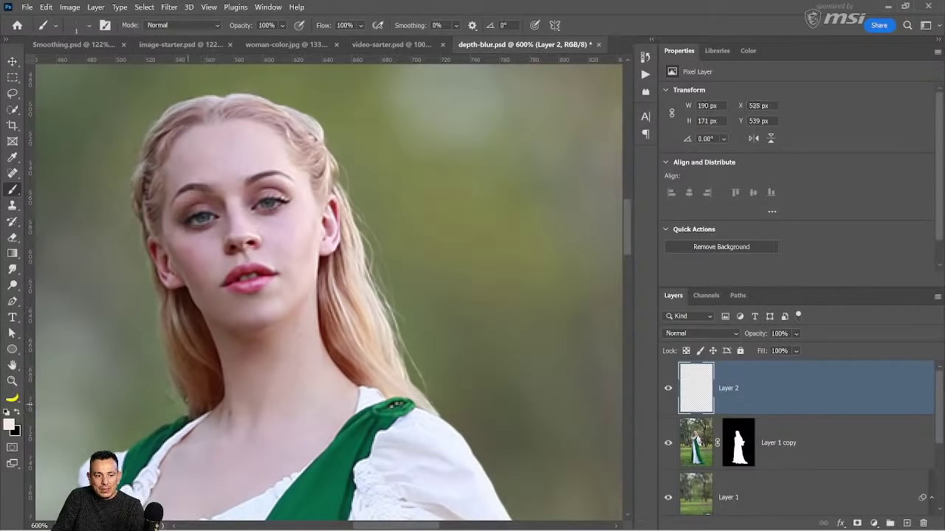
{"action": "left_click", "coordinate": [157, 279], "text": "alt"}
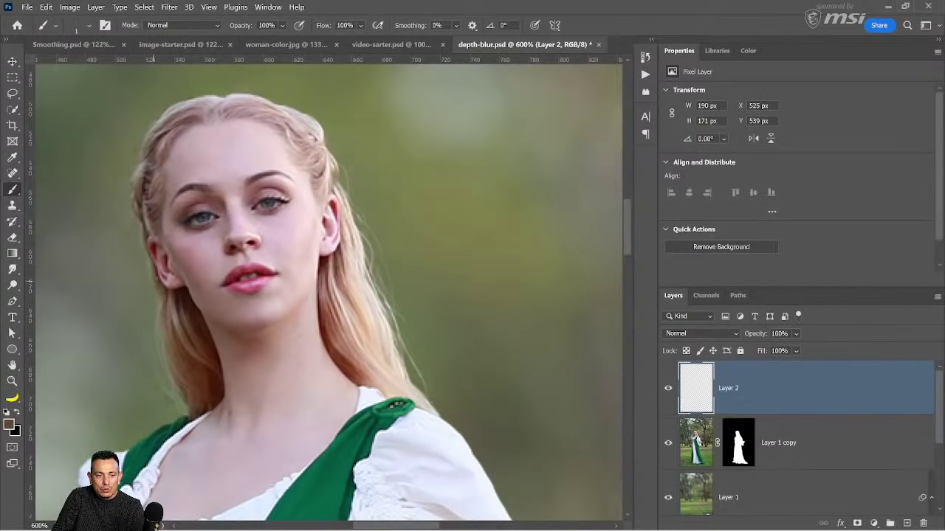
{"action": "left_click_drag", "start_coordinate": [145, 234], "coordinate": [127, 211]}
{"action": "left_click", "coordinate": [668, 389]}
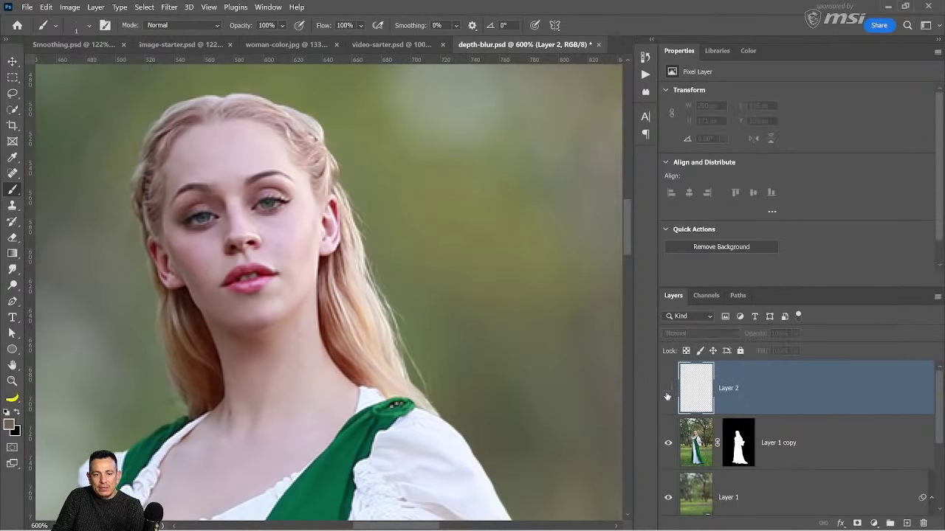
{"action": "left_click", "coordinate": [668, 388]}
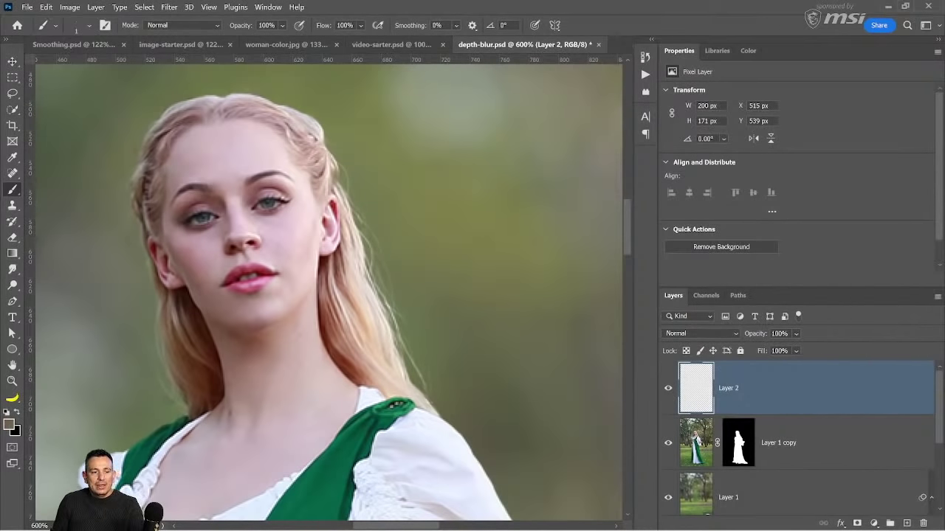
- Reopen the Depth Blur neural filter on Layer 1, set its blur strength to 47 and apply it as a smart filter
{"action": "double_click", "coordinate": [12, 365]}
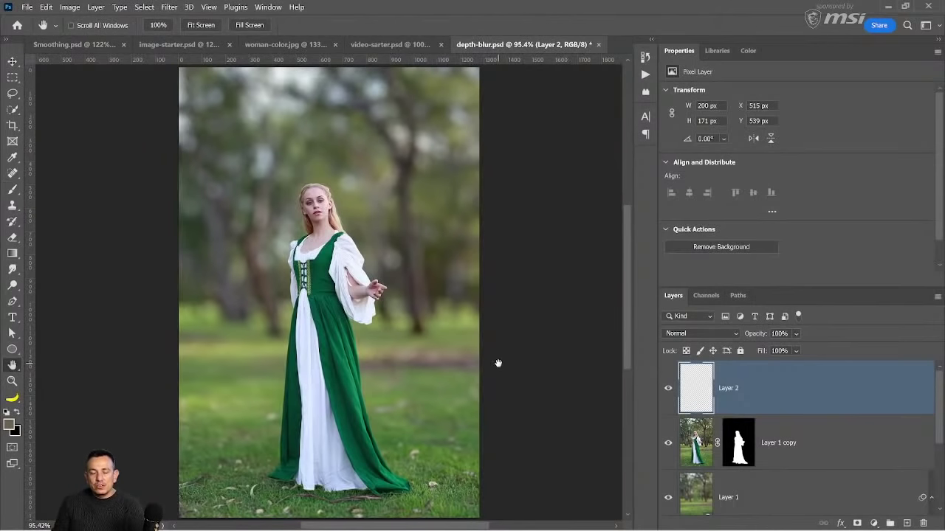
{"action": "scroll", "coordinate": [812, 436], "scroll_direction": "down", "scroll_amount": 2}
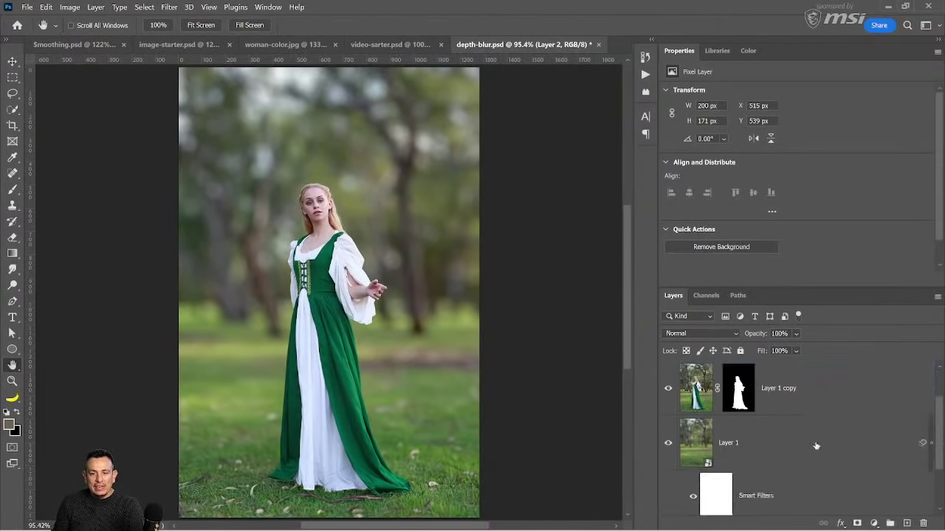
{"action": "scroll", "coordinate": [749, 443], "scroll_direction": "up", "scroll_amount": 2}
{"action": "left_click", "coordinate": [740, 452]}
{"action": "scroll", "coordinate": [779, 461], "scroll_direction": "down", "scroll_amount": 1}
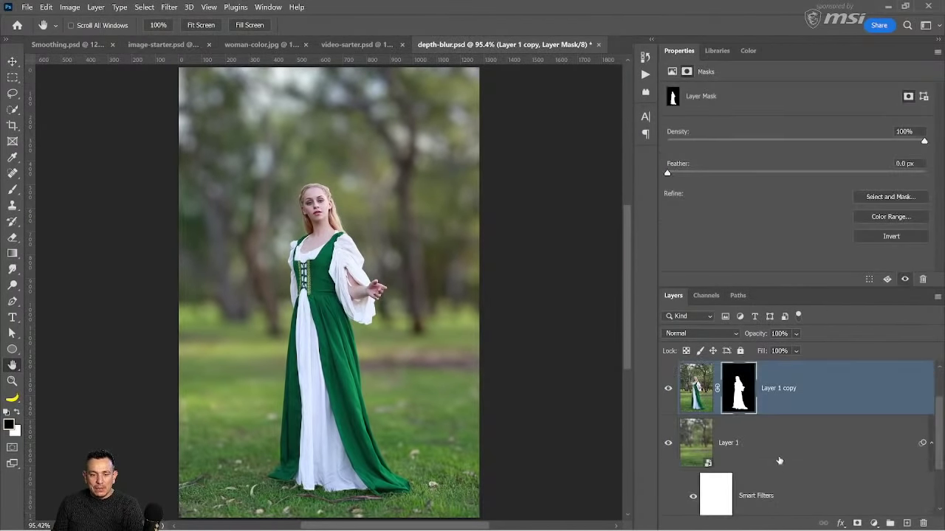
{"action": "scroll", "coordinate": [738, 465], "scroll_direction": "down", "scroll_amount": 2}
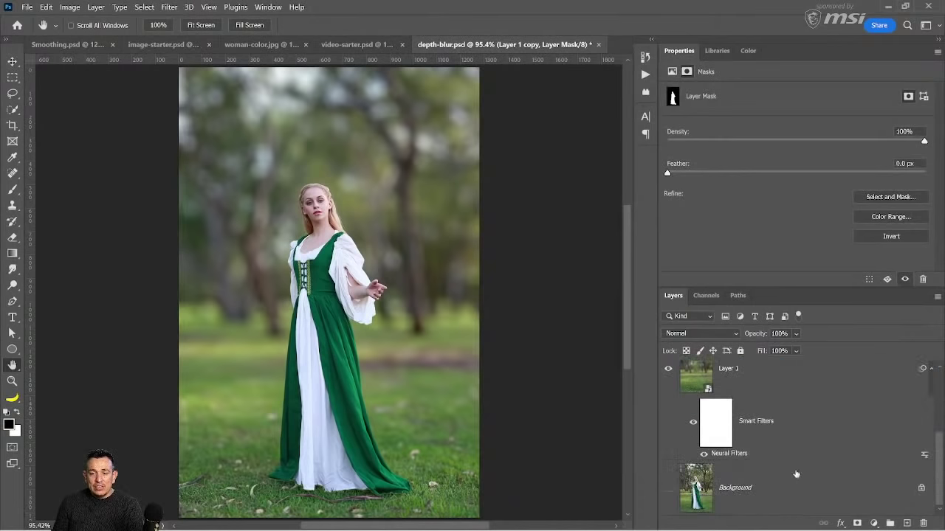
{"action": "double_click", "coordinate": [728, 454]}
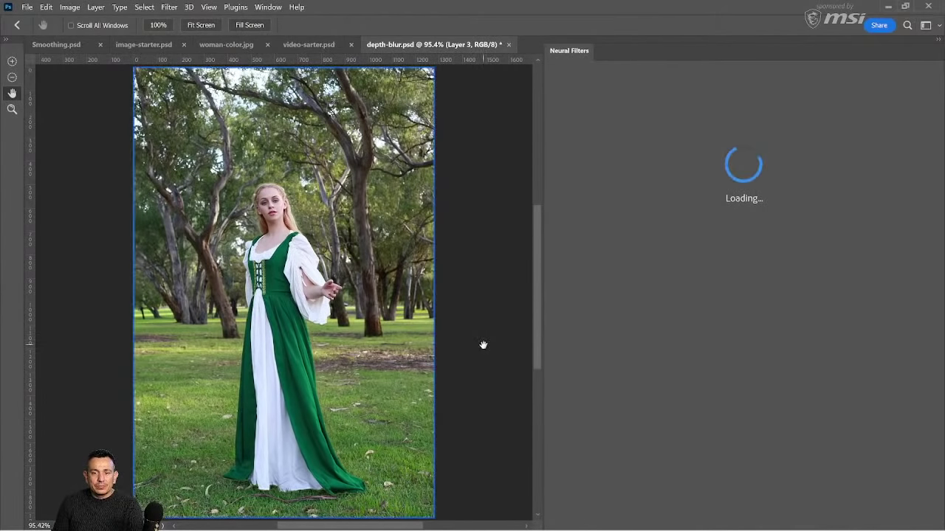
{"action": "scroll", "coordinate": [838, 436], "scroll_direction": "down", "scroll_amount": 3}
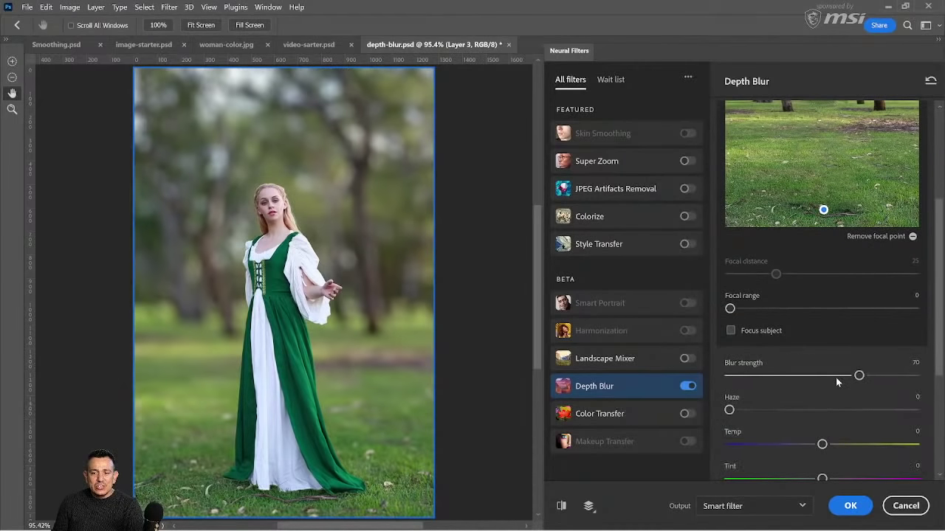
{"action": "left_click_drag", "start_coordinate": [837, 382], "coordinate": [816, 381]}
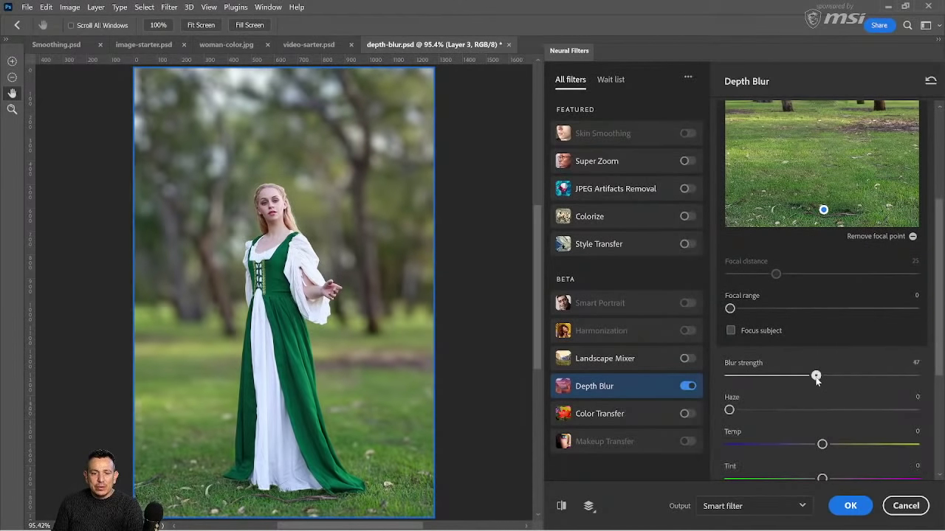
{"action": "left_click", "coordinate": [849, 505]}
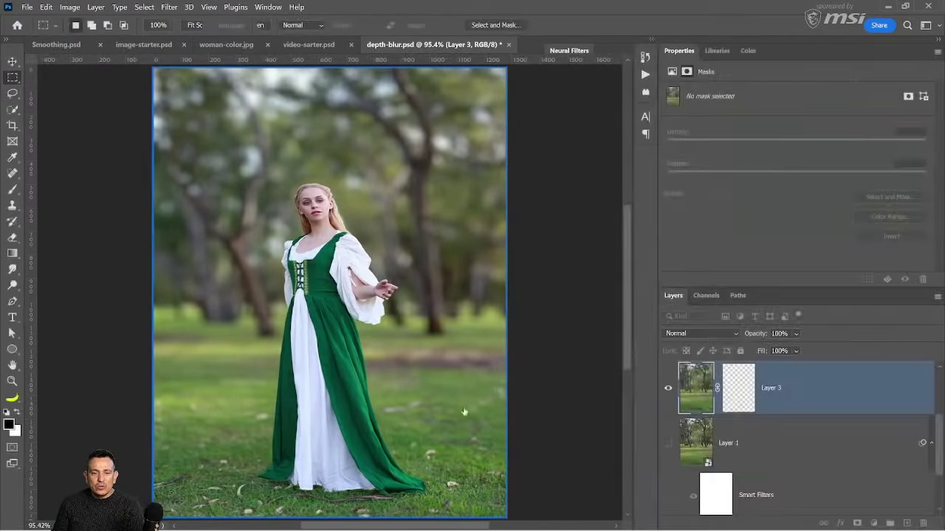
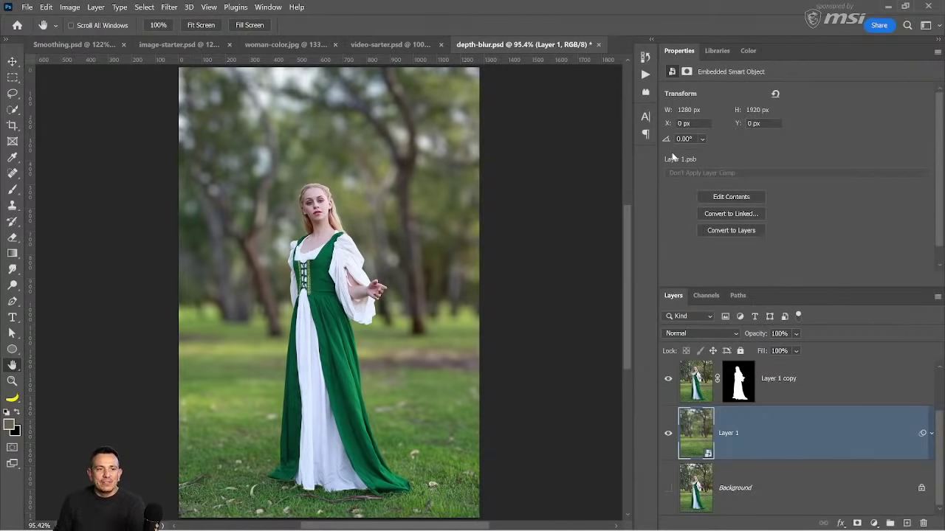
- Close depth-blur.psd and all the other open documents without saving changes
{"action": "scroll", "coordinate": [804, 435], "scroll_direction": "up", "scroll_amount": 2}
{"action": "scroll", "coordinate": [784, 436], "scroll_direction": "down", "scroll_amount": 1}
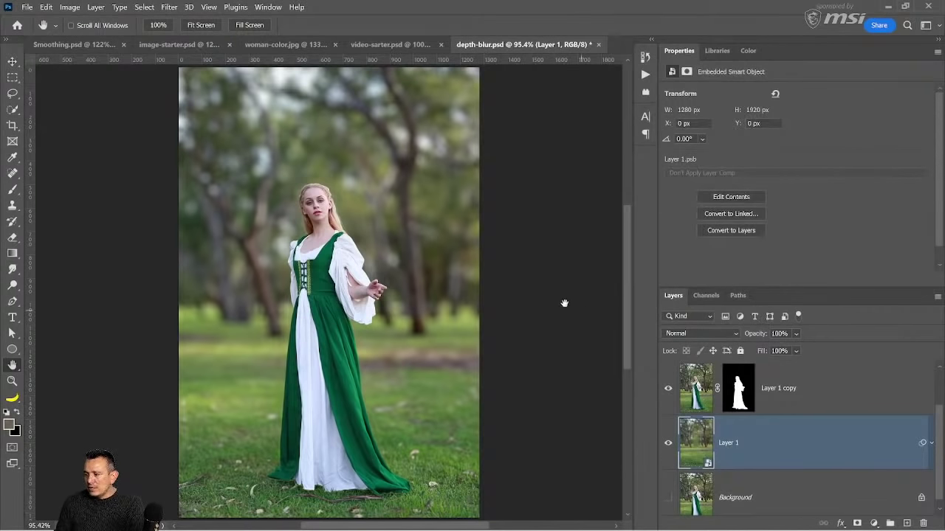
{"action": "left_click", "coordinate": [598, 45]}
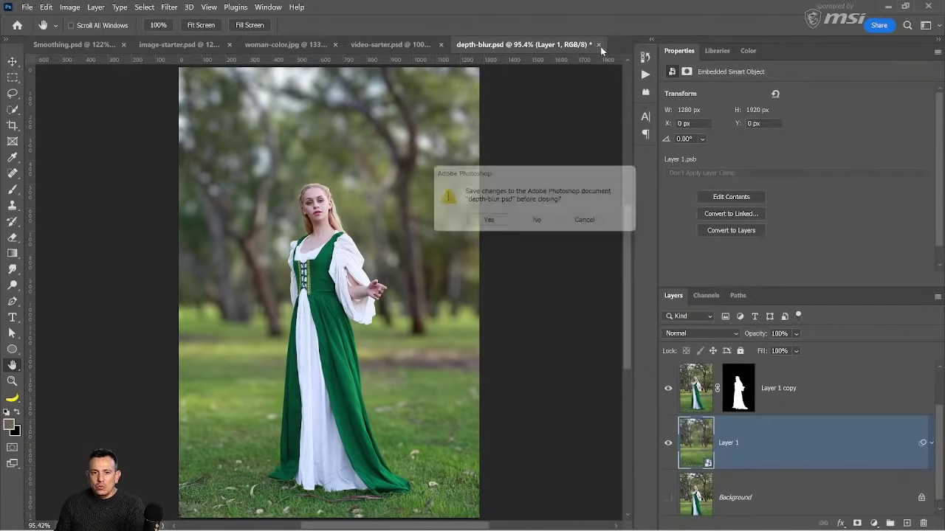
{"action": "left_click", "coordinate": [544, 223]}
{"action": "left_click", "coordinate": [598, 44]}
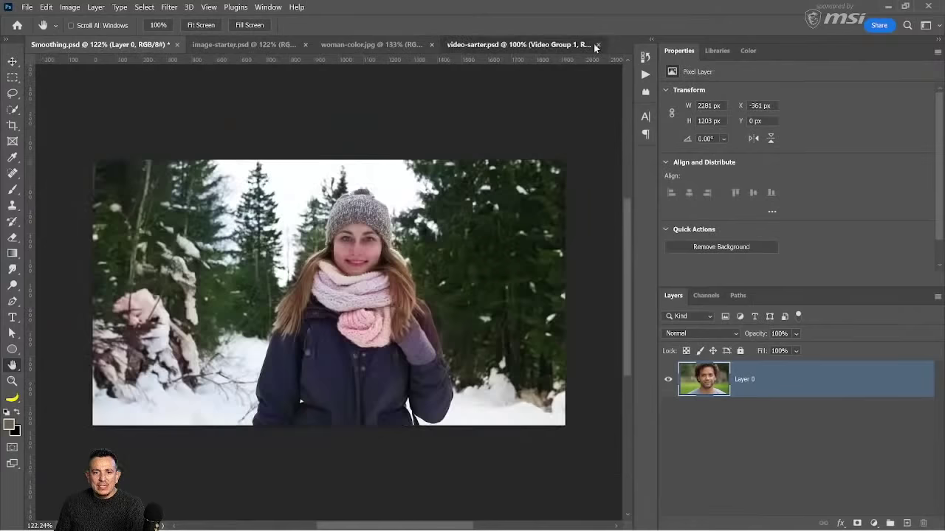
{"action": "left_click", "coordinate": [538, 221]}
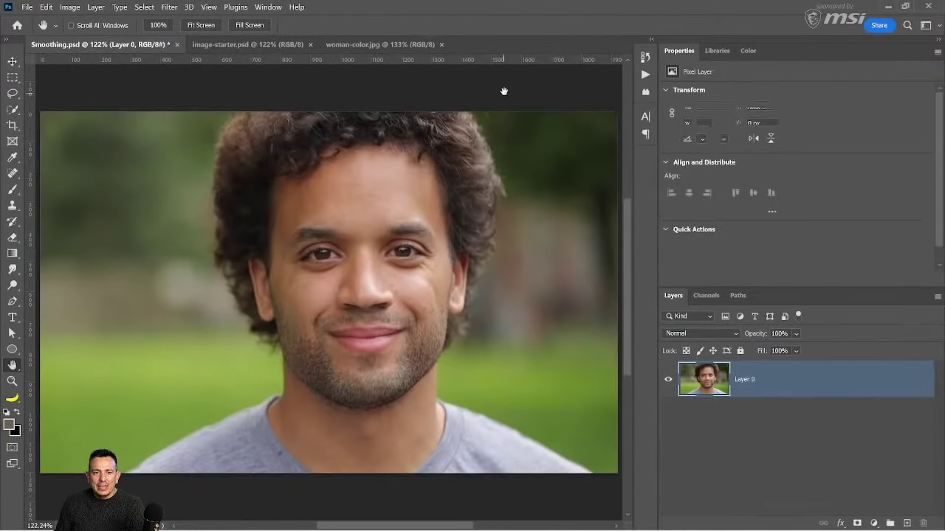
{"action": "left_click", "coordinate": [440, 44]}
{"action": "left_click", "coordinate": [310, 45]}
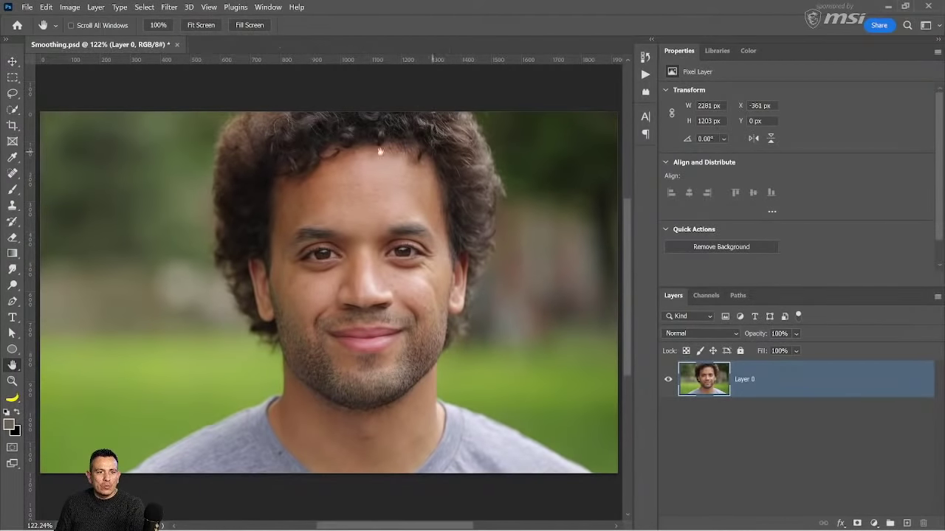
{"action": "left_click", "coordinate": [177, 44]}
{"action": "left_click", "coordinate": [541, 223]}
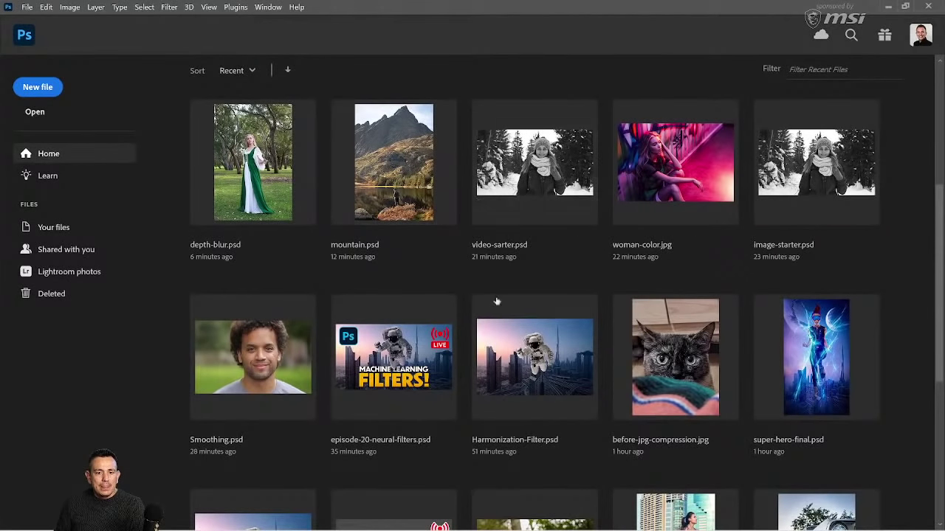
- Open Harmonization-Filter.psd from the recent files, fit it to the window and disable the Astronaut layer's mask
{"action": "left_click", "coordinate": [520, 364]}
{"action": "double_click", "coordinate": [11, 364]}
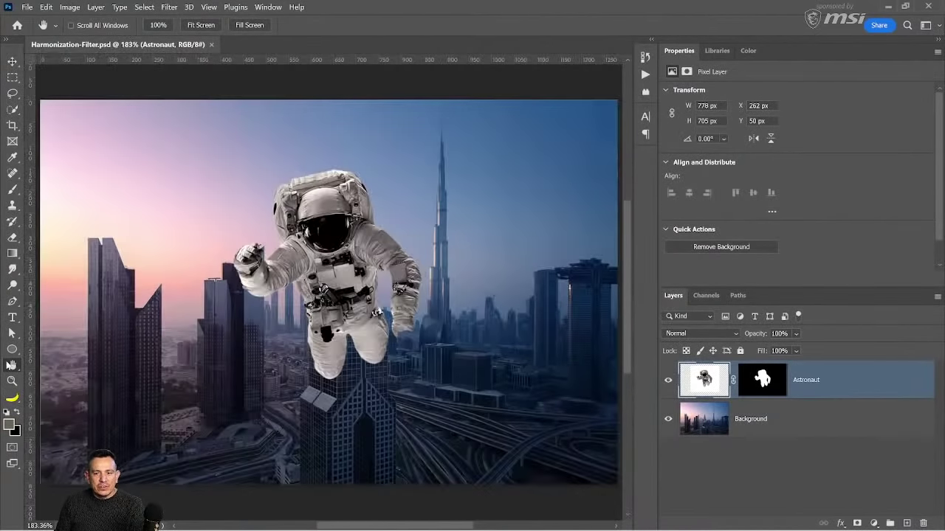
{"action": "left_click", "coordinate": [768, 389], "text": "shift"}
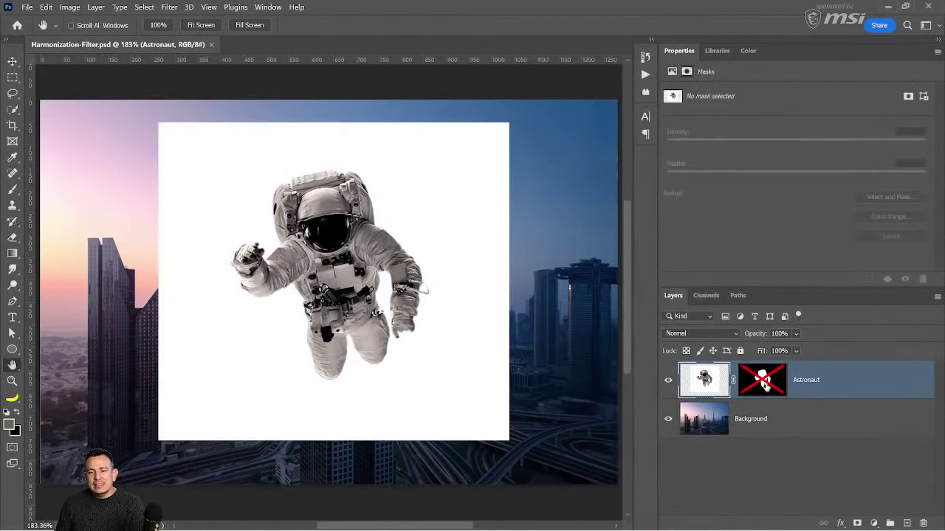
- Re-enable the Astronaut layer's mask, compare the cutout with the mask off and on, and hide and show the layer
{"action": "left_click", "coordinate": [767, 390], "text": "shift"}
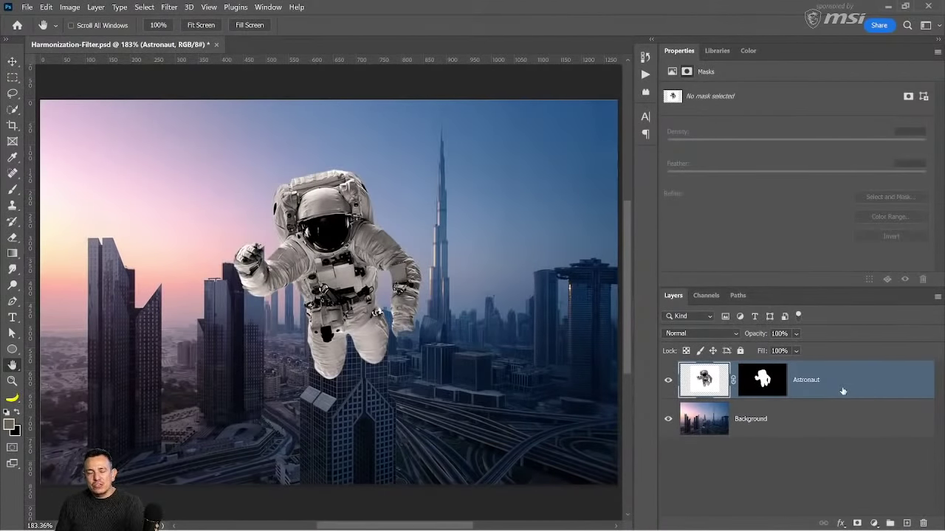
{"action": "left_click", "coordinate": [764, 395], "text": "shift"}
{"action": "left_click", "coordinate": [764, 395], "text": "shift"}
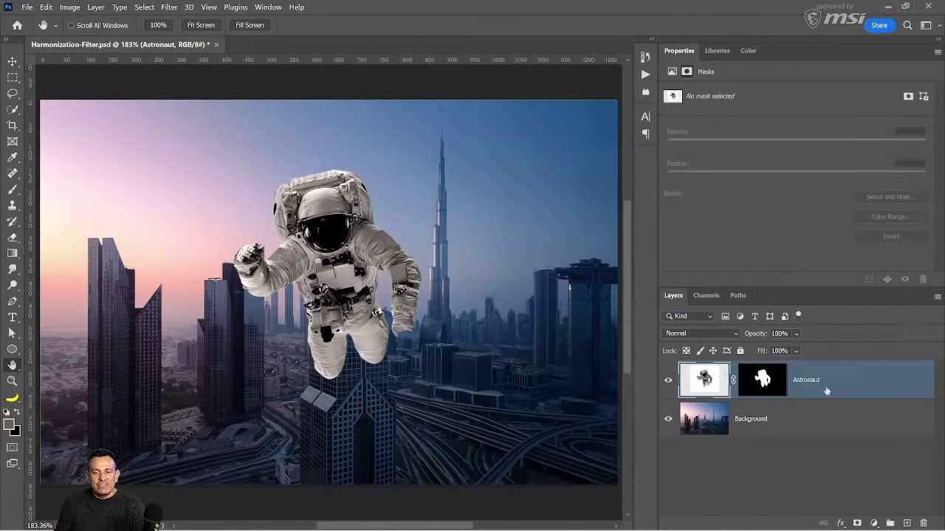
{"action": "left_click", "coordinate": [668, 380]}
{"action": "left_click", "coordinate": [669, 380]}
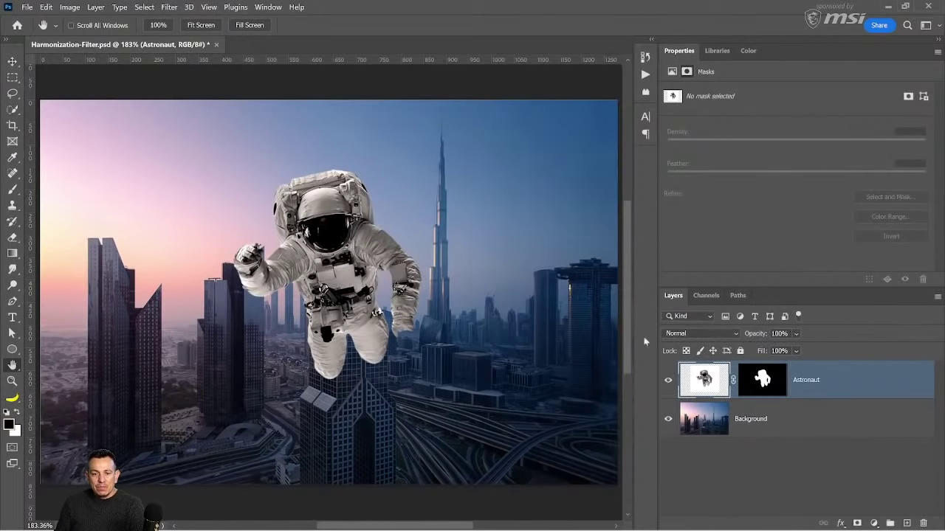
- Add a Curves adjustment layer above the Astronaut layer and clip it so that it affects only the astronaut
{"action": "key", "text": "v"}
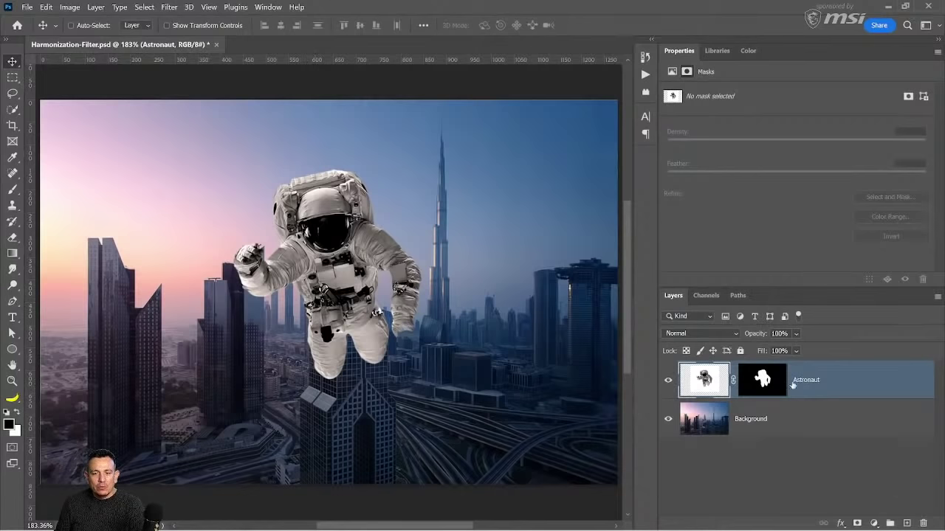
{"action": "left_click", "coordinate": [873, 523]}
{"action": "left_click", "coordinate": [861, 371]}
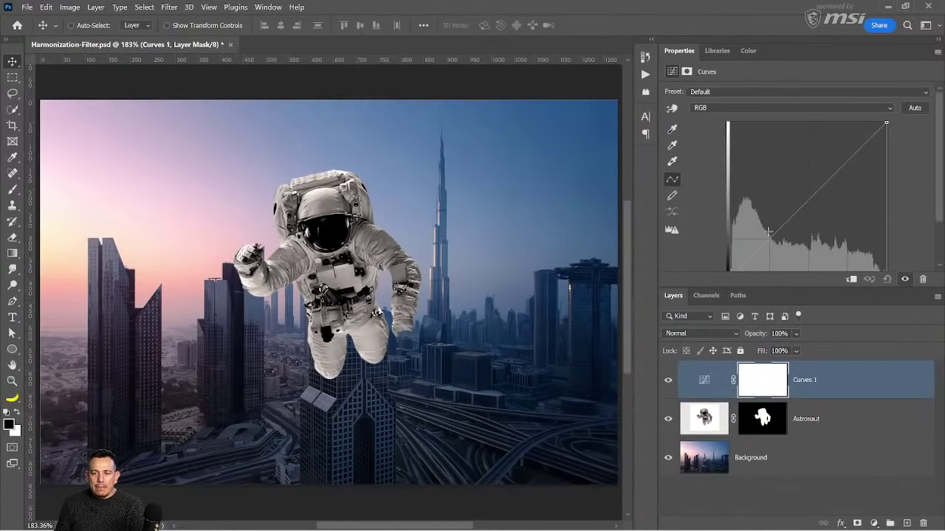
{"action": "left_click_drag", "start_coordinate": [797, 205], "coordinate": [808, 310]}
{"action": "left_click", "coordinate": [851, 399], "text": "alt"}
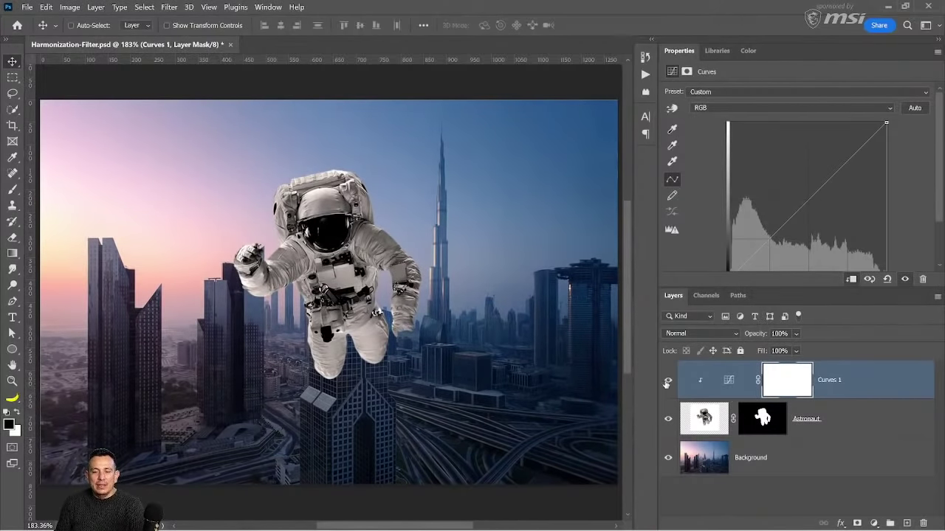
- Raise the Blue curve and slightly lower the Red curve in Curves 1, and compare the astronaut without and with the adjustment
{"action": "left_click", "coordinate": [745, 110]}
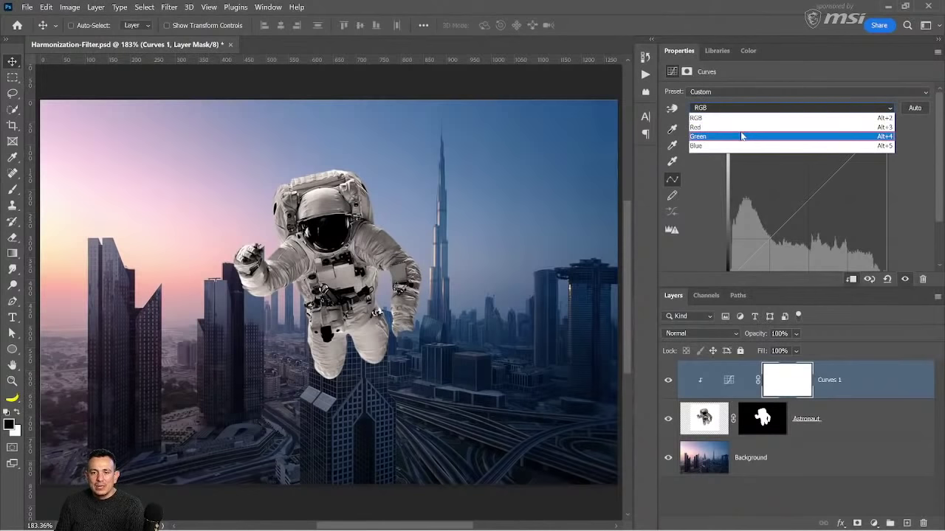
{"action": "left_click", "coordinate": [742, 145]}
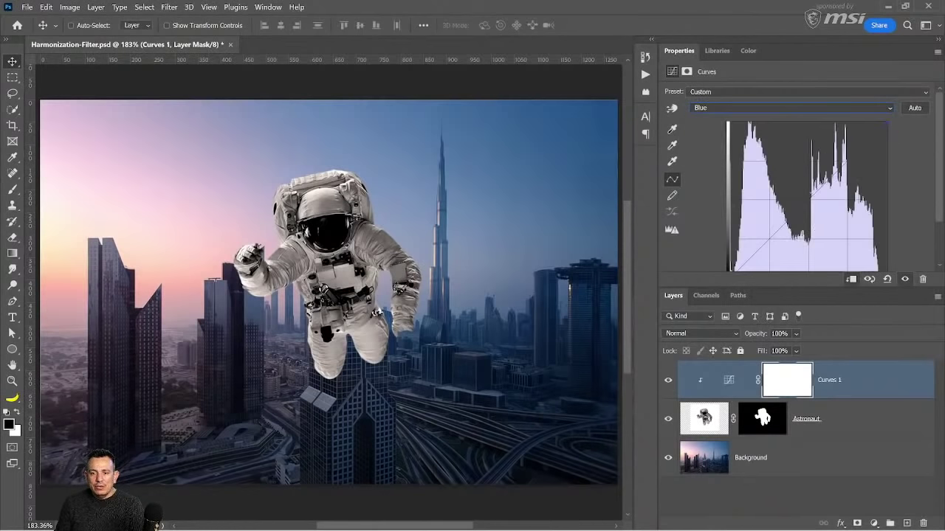
{"action": "left_click", "coordinate": [764, 111]}
{"action": "left_click", "coordinate": [764, 127]}
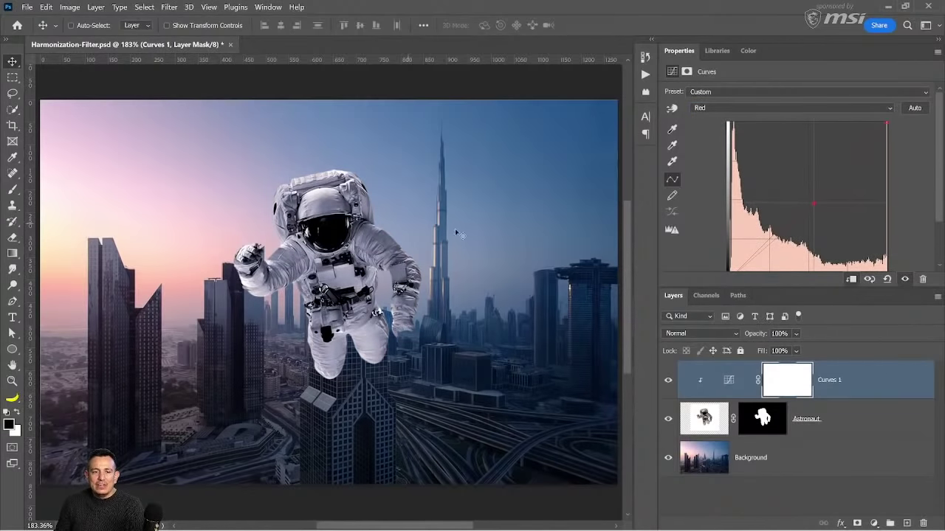
{"action": "left_click", "coordinate": [668, 380]}
{"action": "left_click", "coordinate": [668, 381]}
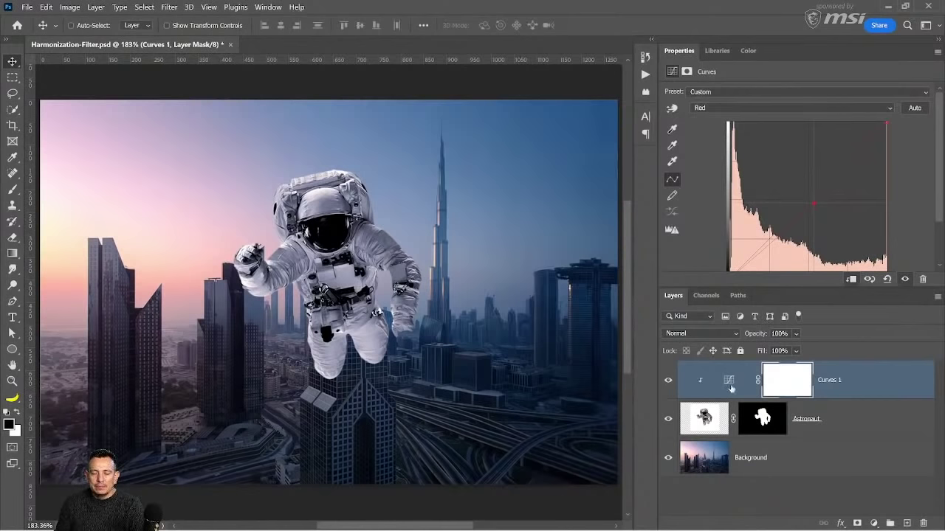
- Add a second Curves adjustment layer clipped to the astronaut and raise its Red curve slightly in the midtones
{"action": "left_click", "coordinate": [873, 523]}
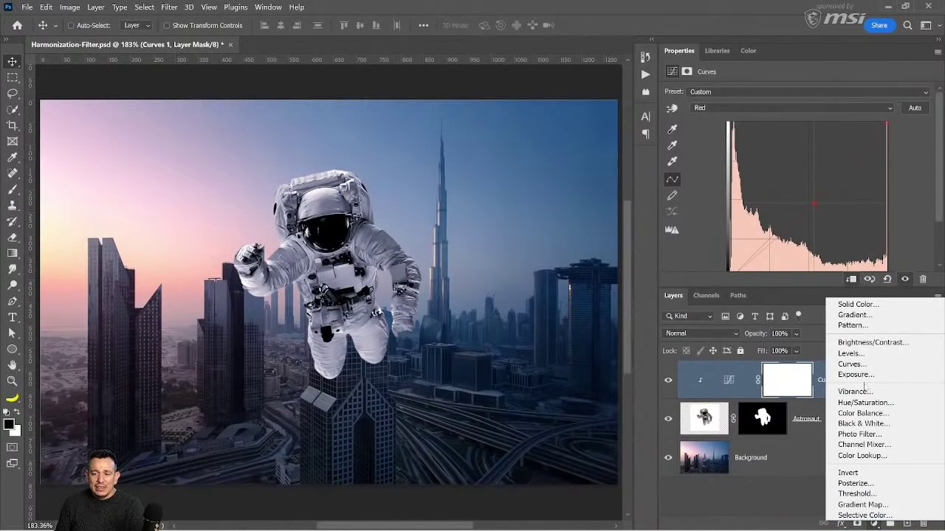
{"action": "left_click", "coordinate": [855, 364]}
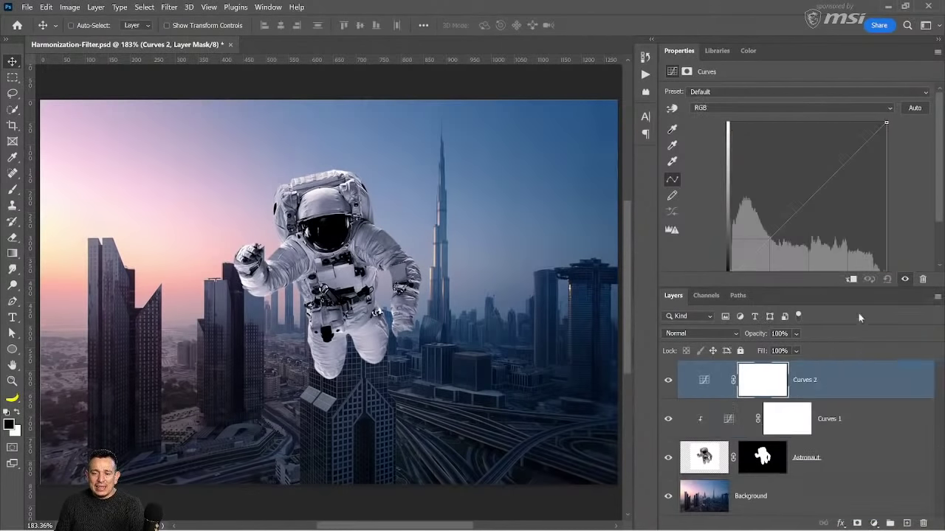
{"action": "left_click", "coordinate": [753, 108]}
{"action": "left_click", "coordinate": [753, 124]}
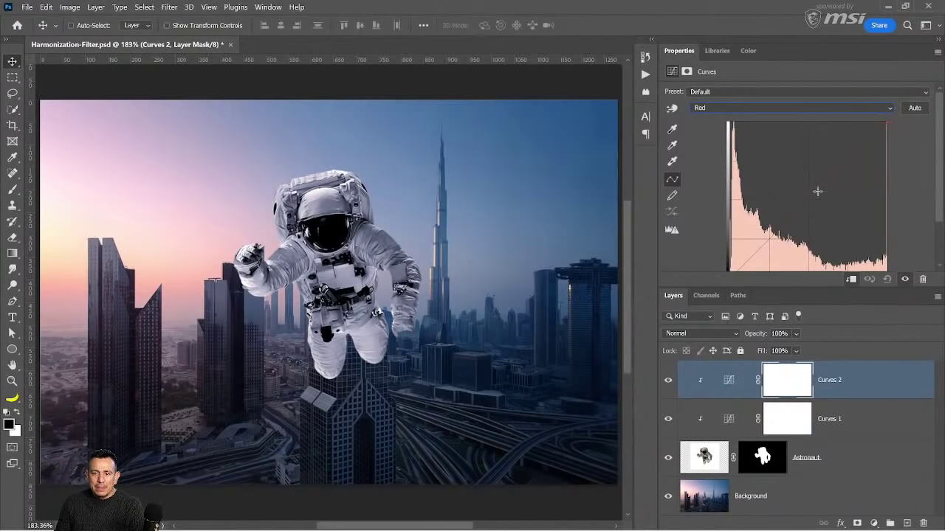
{"action": "left_click_drag", "start_coordinate": [817, 191], "coordinate": [811, 186]}
- Lower the midtones of the Blue and Green curves in Curves 2 to give the astronaut a pink tint
{"action": "left_click", "coordinate": [768, 107]}
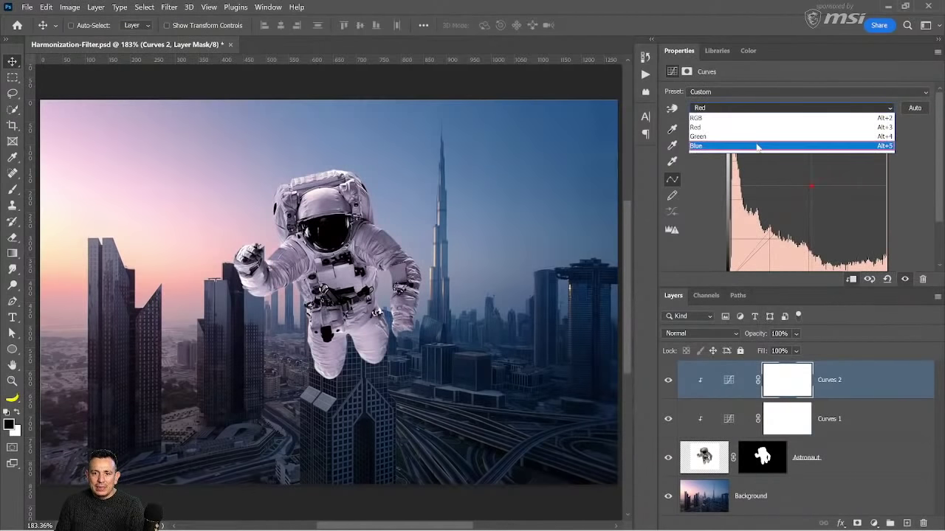
{"action": "left_click", "coordinate": [757, 146]}
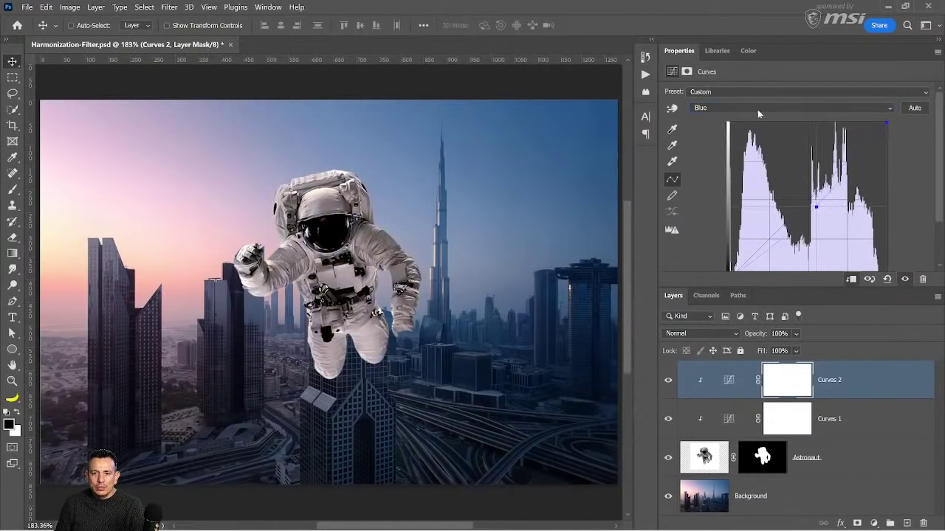
{"action": "left_click", "coordinate": [790, 108]}
{"action": "left_click", "coordinate": [790, 135]}
{"action": "left_click_drag", "start_coordinate": [817, 193], "coordinate": [818, 212]}
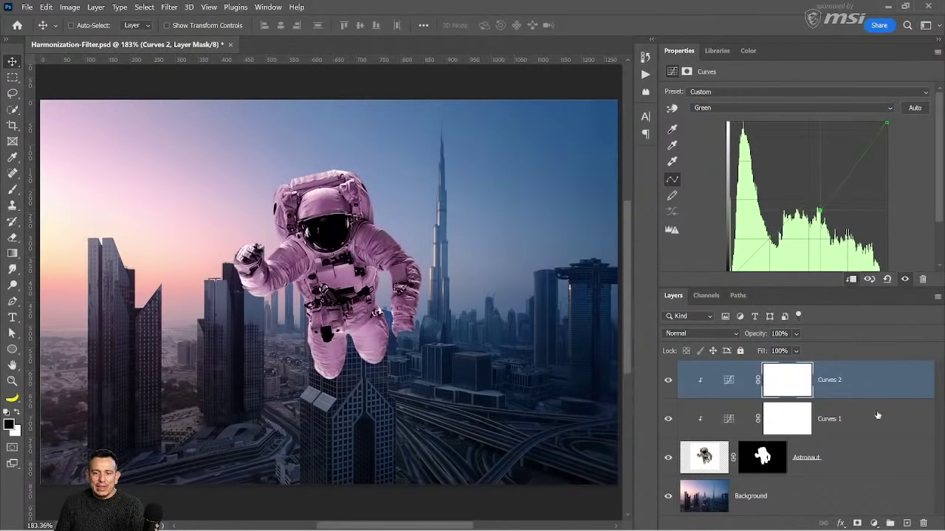
- Limit Curves 2 to the highlights with Blend If Underlying Layer shadows split at 123 / 177, and set its opacity to 38%
{"action": "left_click", "coordinate": [891, 387]}
{"action": "key", "text": "h"}
{"action": "double_click", "coordinate": [890, 387]}
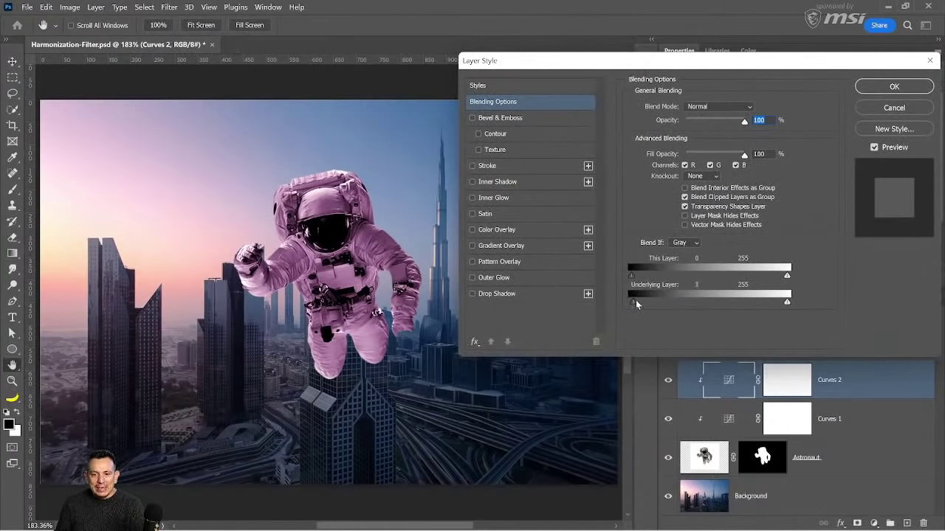
{"action": "left_click_drag", "start_coordinate": [635, 300], "coordinate": [698, 300]}
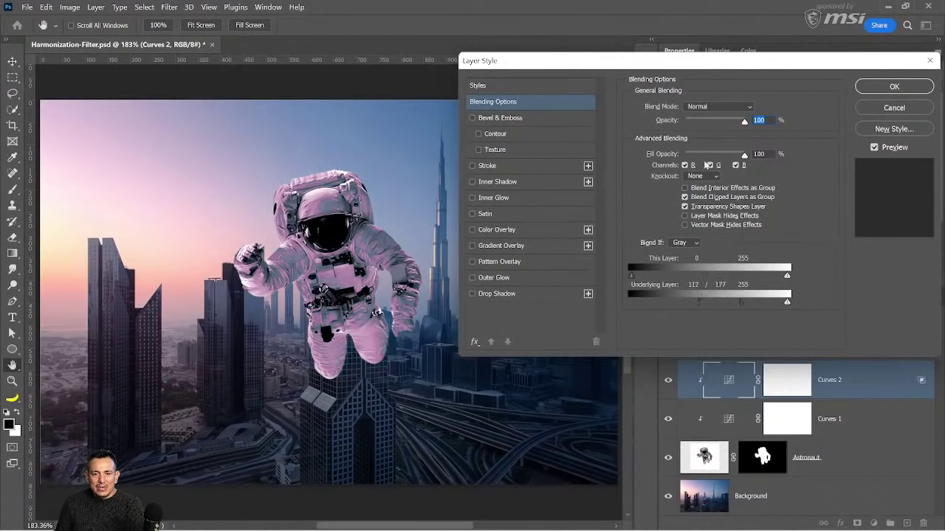
{"action": "mouse_move", "coordinate": [725, 119]}
{"action": "left_mouse_down"}
{"action": "mouse_move", "coordinate": [697, 121]}
{"action": "mouse_move", "coordinate": [708, 121]}
{"action": "left_mouse_up"}
{"action": "left_click_drag", "start_coordinate": [697, 301], "coordinate": [705, 302]}
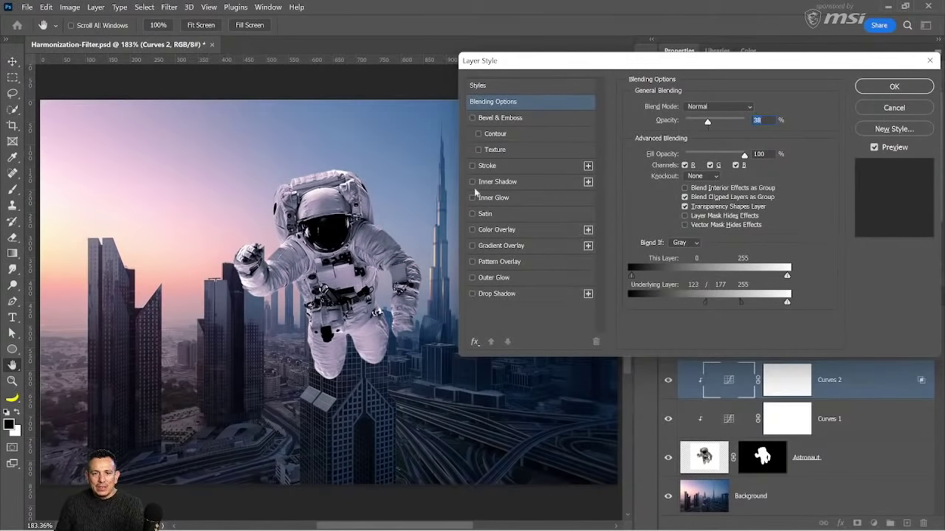
{"action": "left_click", "coordinate": [894, 88]}
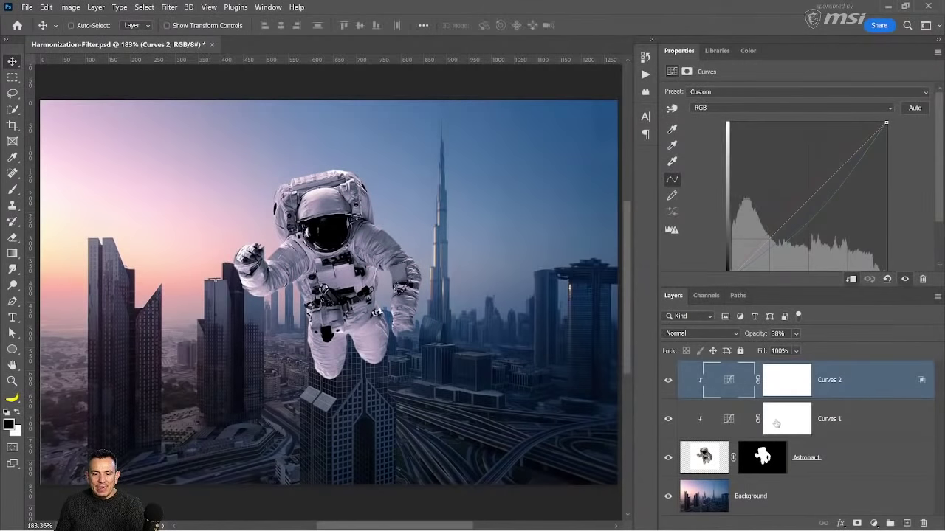
- Compare the astronaut with Curves 2 hidden and shown, and delete both Curves adjustment layers
{"action": "left_click", "coordinate": [671, 392]}
{"action": "left_click", "coordinate": [672, 395]}
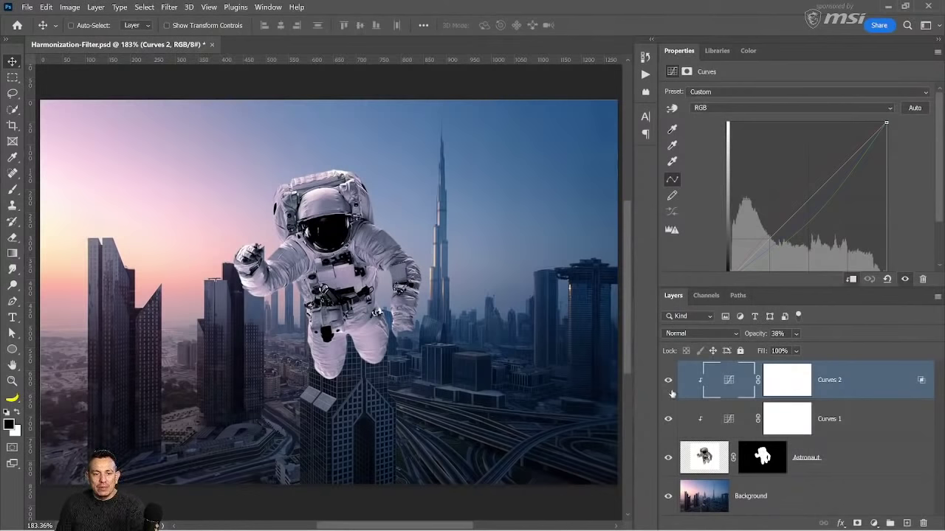
{"action": "left_click", "coordinate": [875, 419], "text": "shift"}
{"action": "key", "text": "Delete"}
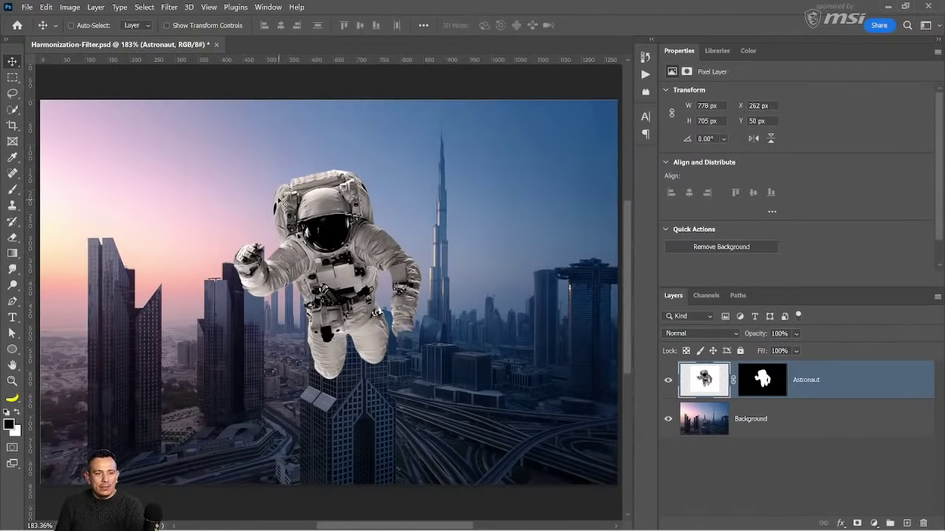
- Apply the Harmonization neural filter to the Astronaut layer with Background as the reference image, output to a new layer
{"action": "left_click", "coordinate": [171, 9]}
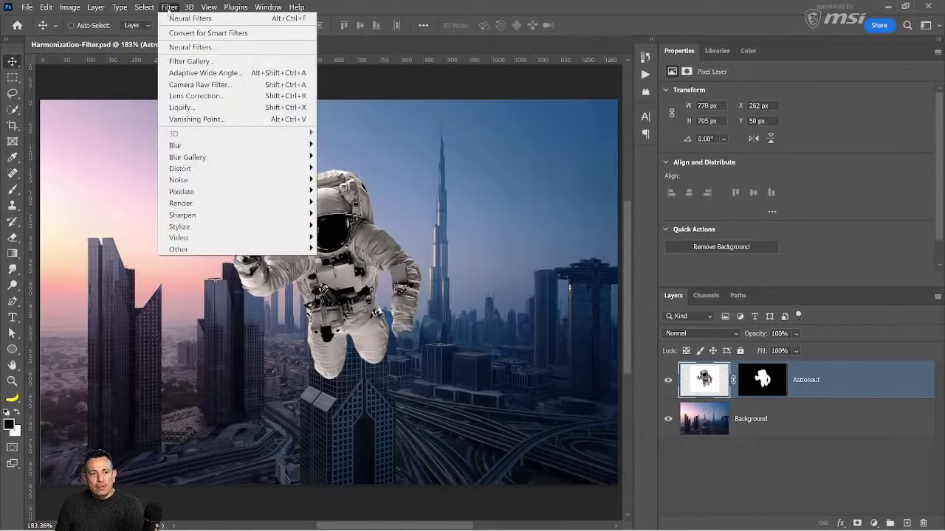
{"action": "left_click", "coordinate": [186, 47]}
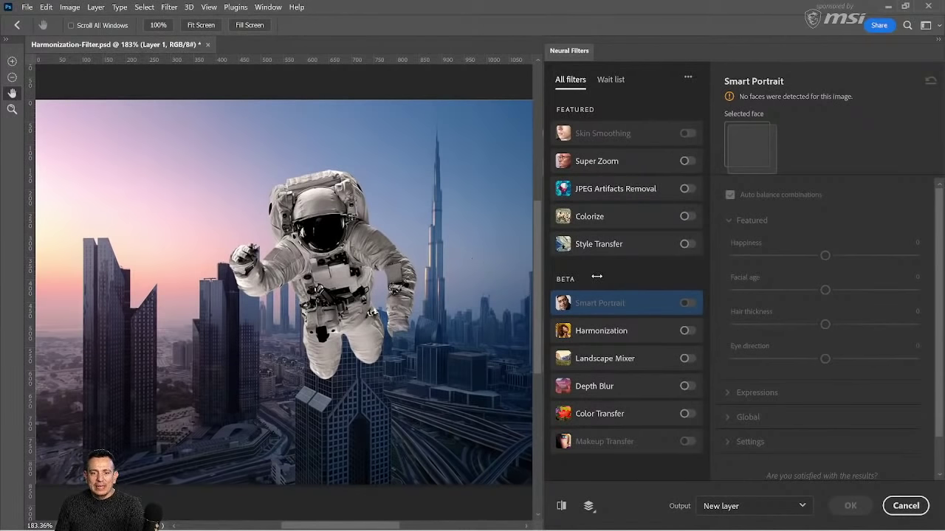
{"action": "left_click", "coordinate": [686, 331]}
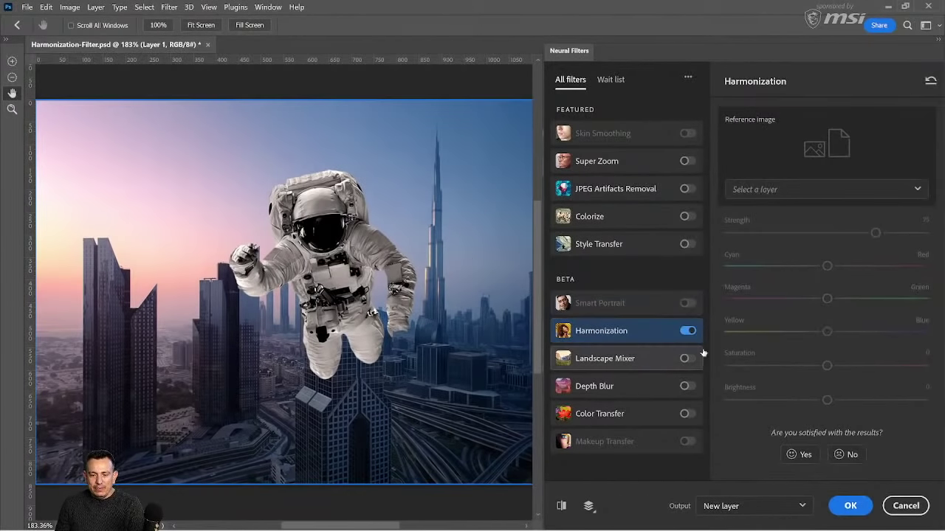
{"action": "left_click", "coordinate": [768, 190]}
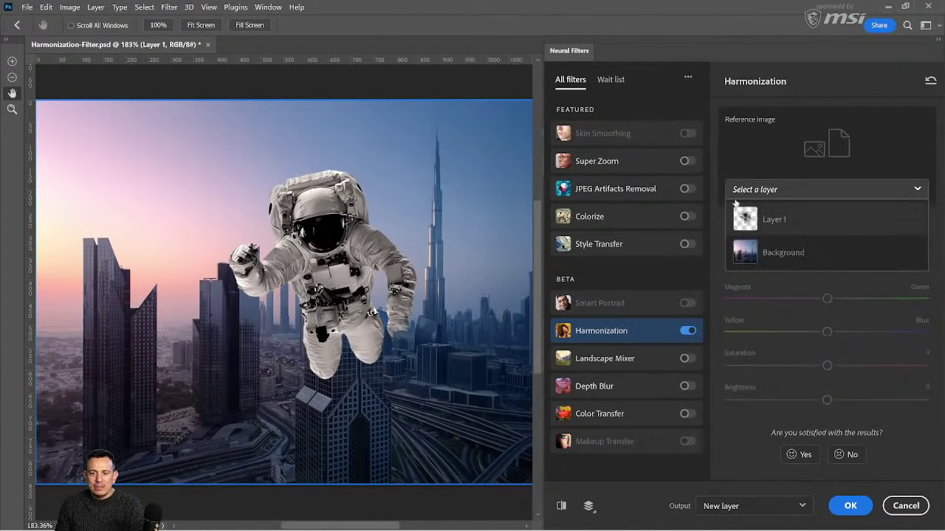
{"action": "left_click", "coordinate": [753, 254]}
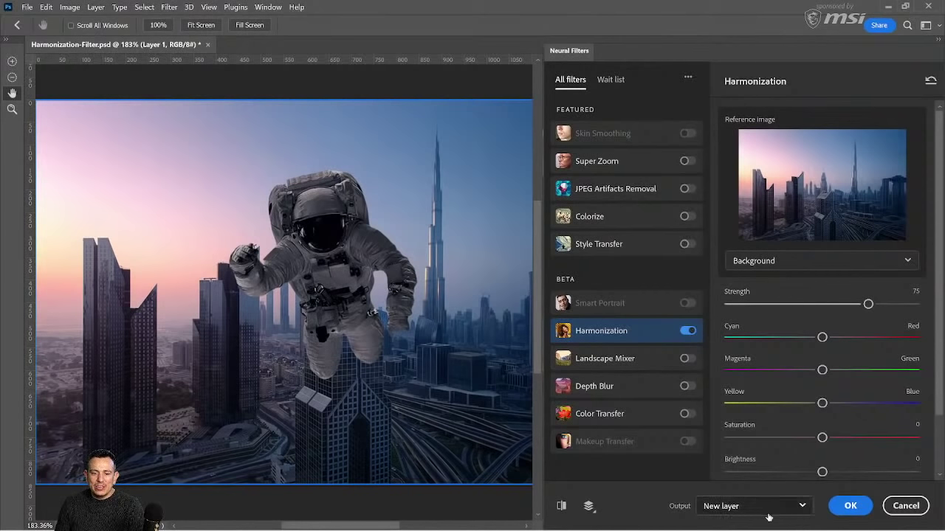
{"action": "left_click", "coordinate": [849, 506]}
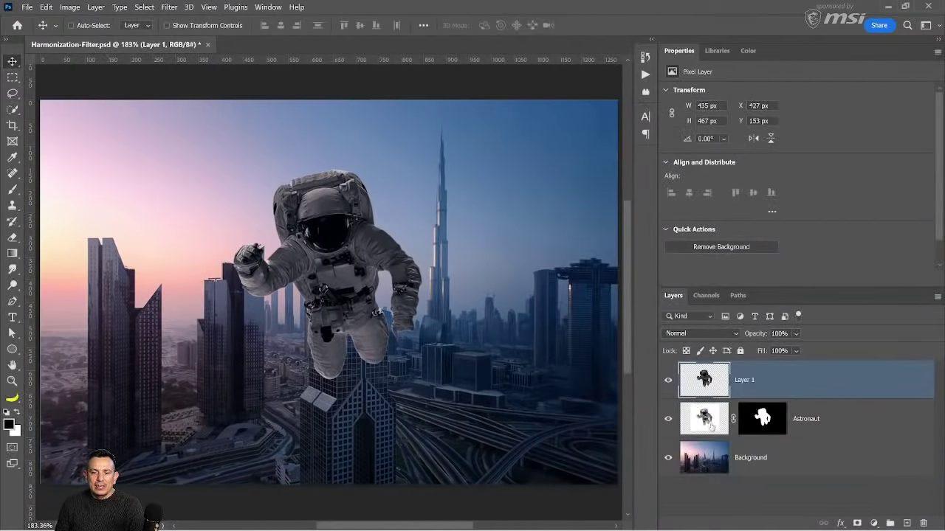
- Move the original Astronaut layer into the sky at the picture's upper right, at about X 681 px and Y -85 px
{"action": "left_click", "coordinate": [707, 422]}
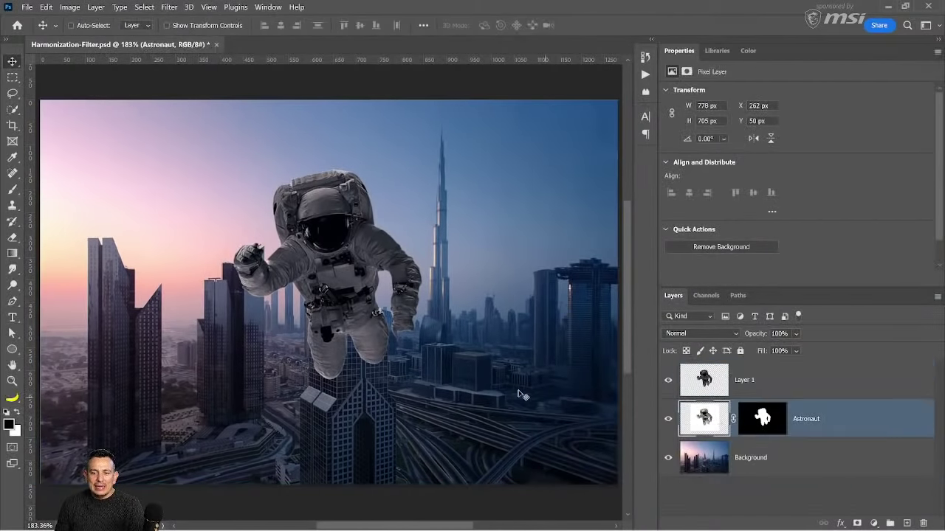
{"action": "left_click_drag", "start_coordinate": [373, 305], "coordinate": [563, 257]}
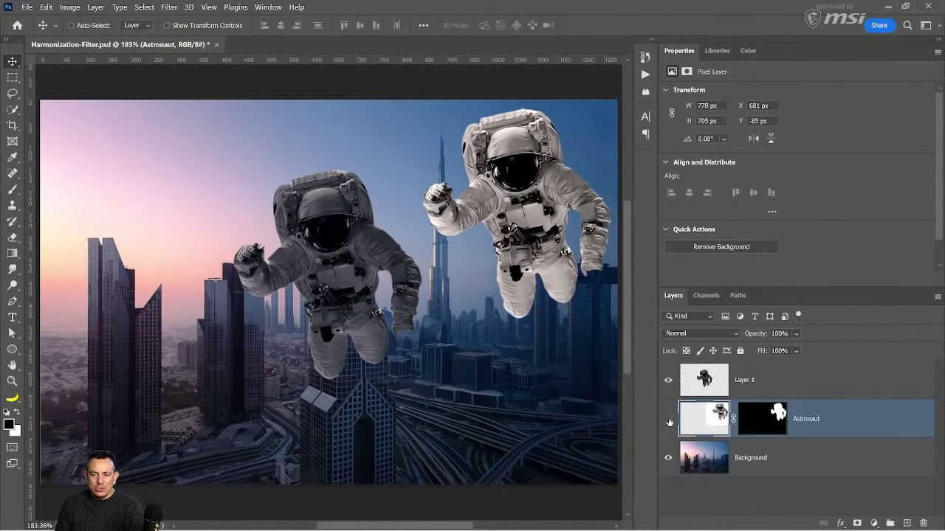
{"action": "left_click", "coordinate": [668, 419]}
- Harmonize the repositioned Astronaut layer with the Background layer through Neural Filters, output to a new layer
{"action": "left_click", "coordinate": [169, 7]}
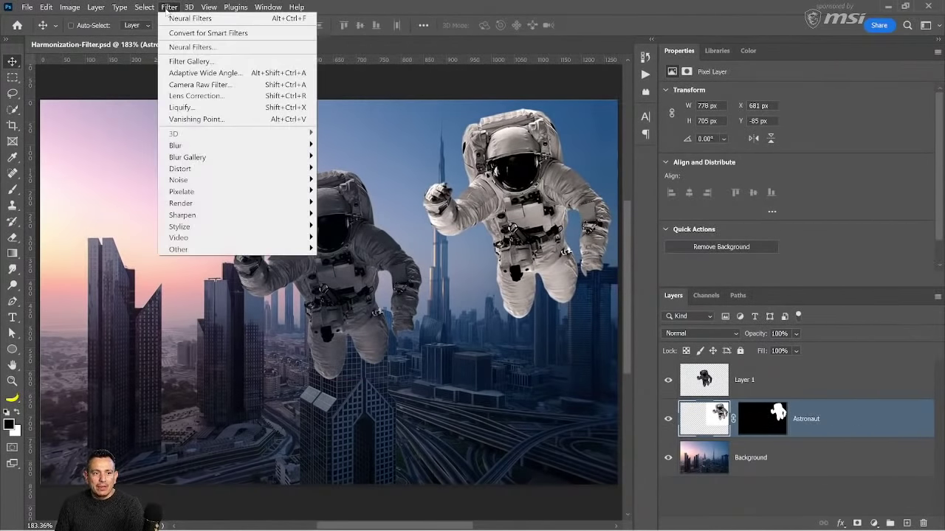
{"action": "left_click", "coordinate": [192, 46]}
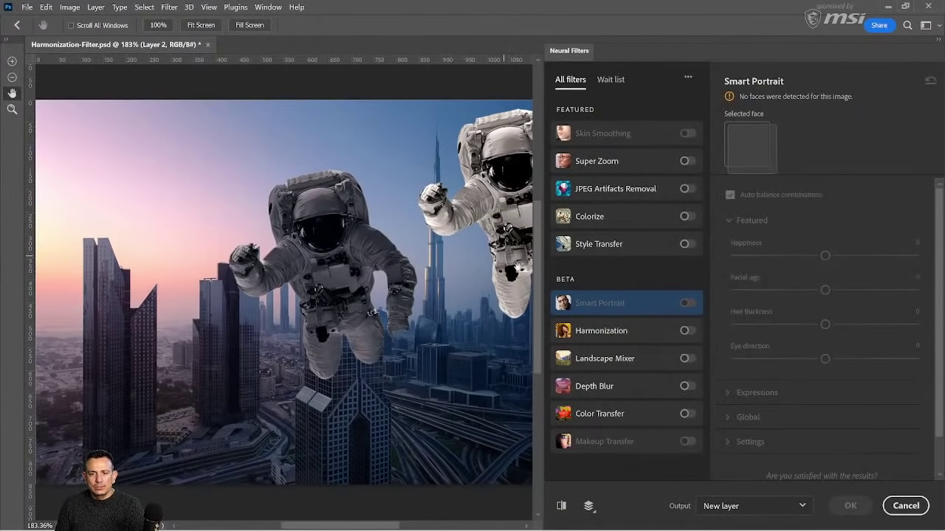
{"action": "left_click", "coordinate": [686, 333]}
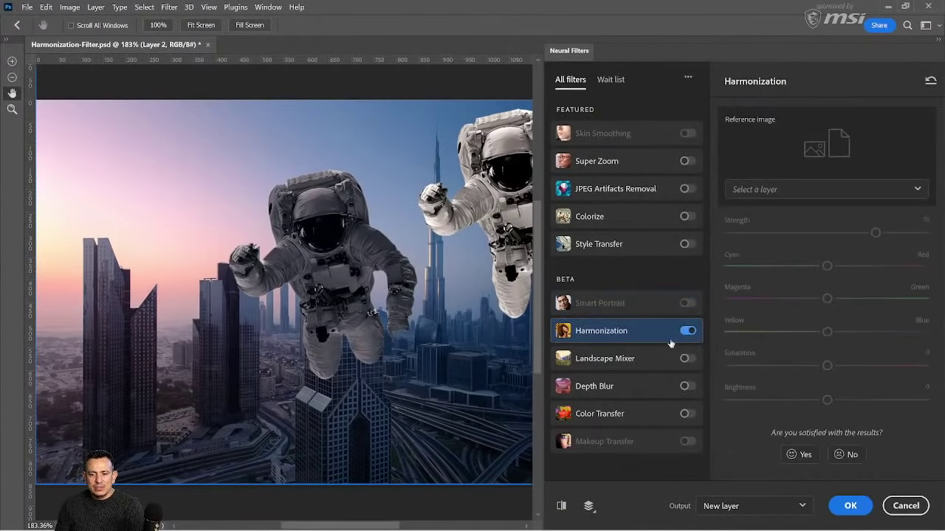
{"action": "left_click", "coordinate": [777, 191]}
{"action": "left_click", "coordinate": [783, 280]}
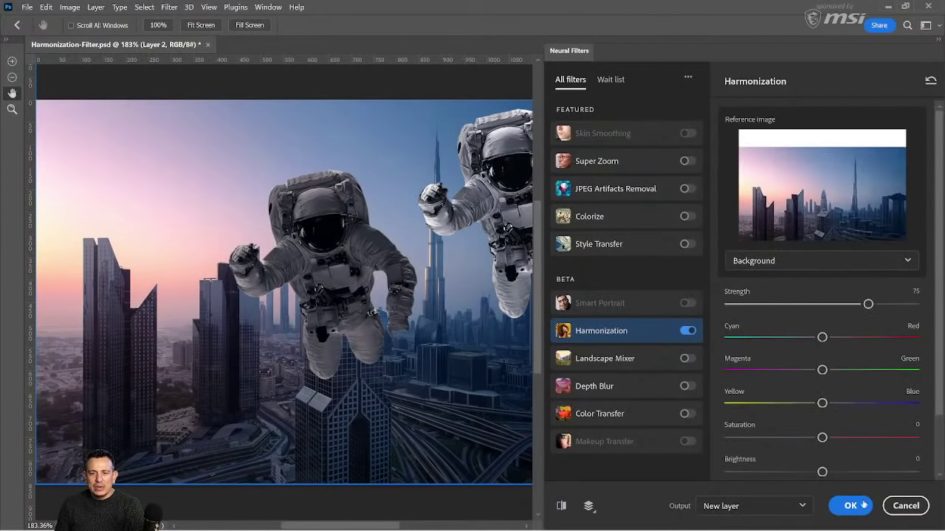
{"action": "left_click", "coordinate": [850, 506]}
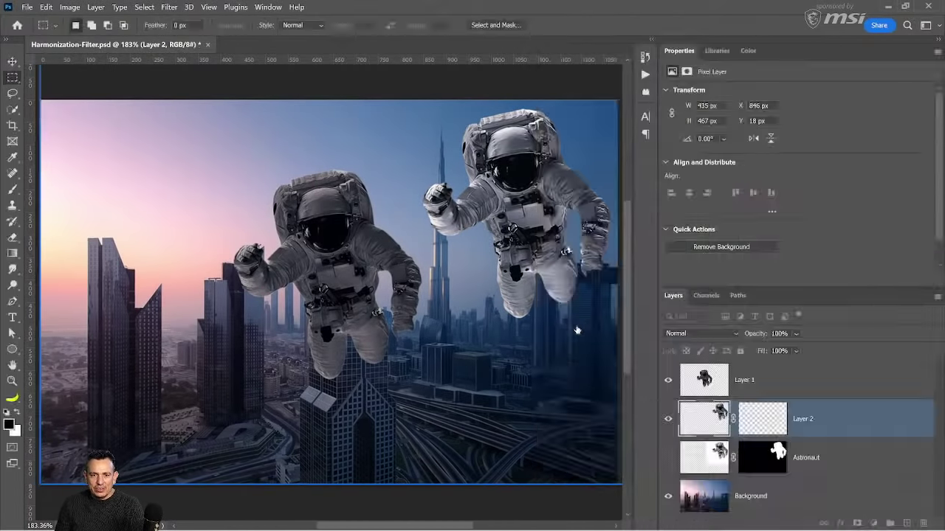
- Move the original Astronaut layer to the picture's upper left, about X -156 px, and harmonize it with Background onto a new layer
{"action": "left_click", "coordinate": [712, 464]}
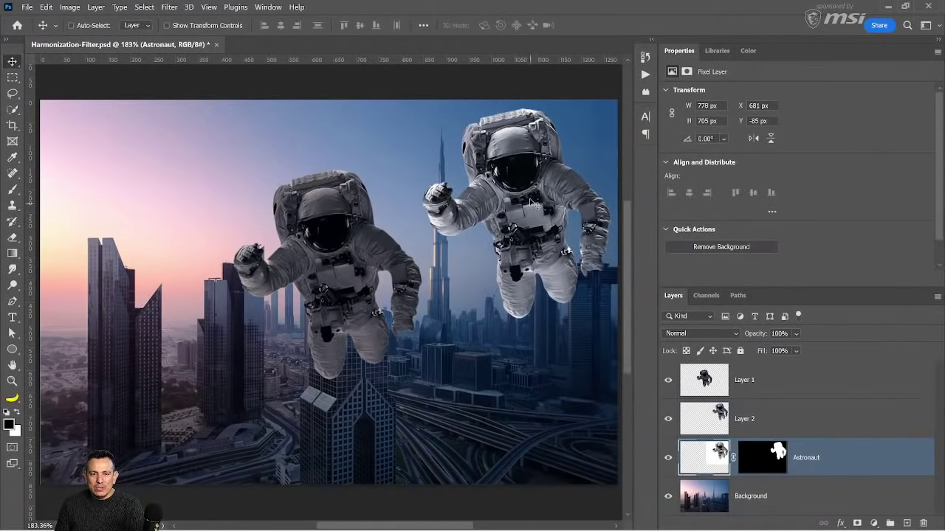
{"action": "left_click_drag", "start_coordinate": [454, 233], "coordinate": [168, 220]}
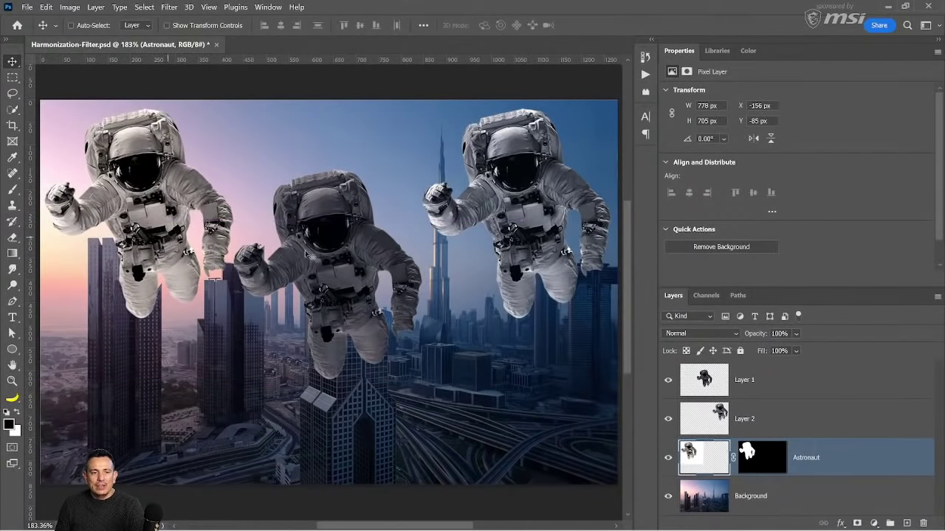
{"action": "left_click", "coordinate": [169, 8]}
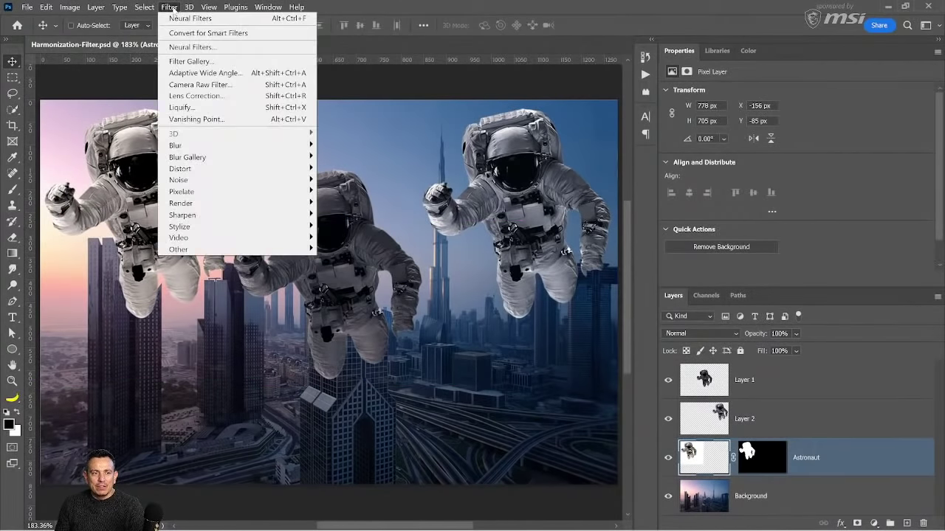
{"action": "left_click", "coordinate": [193, 46]}
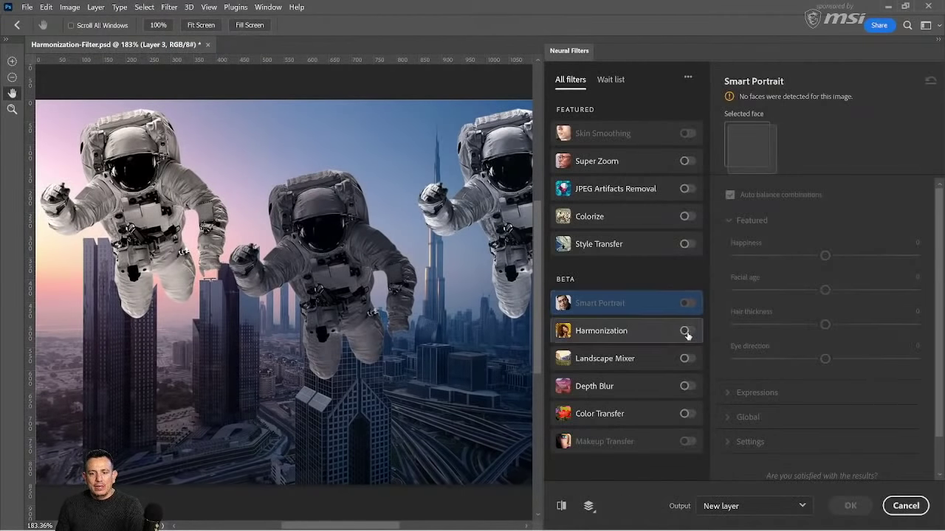
{"action": "left_click", "coordinate": [687, 331]}
{"action": "left_click", "coordinate": [805, 190]}
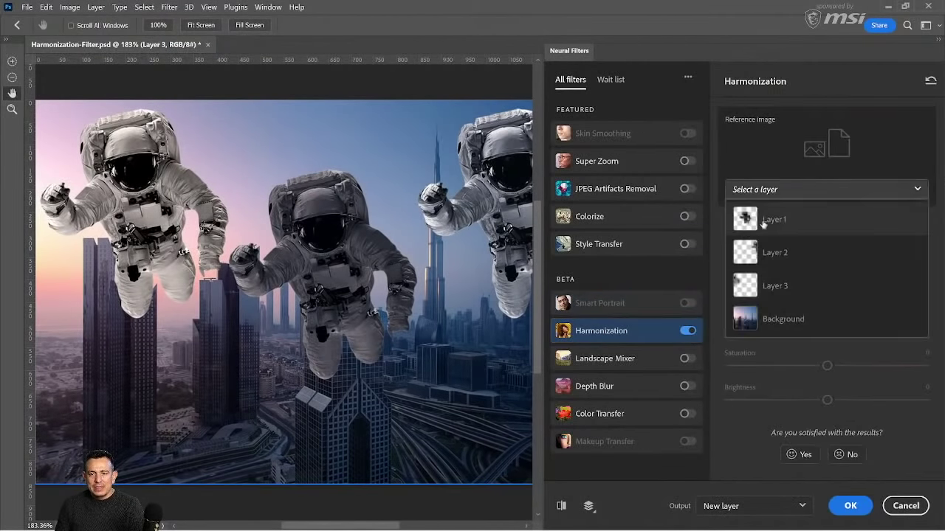
{"action": "left_click", "coordinate": [763, 318]}
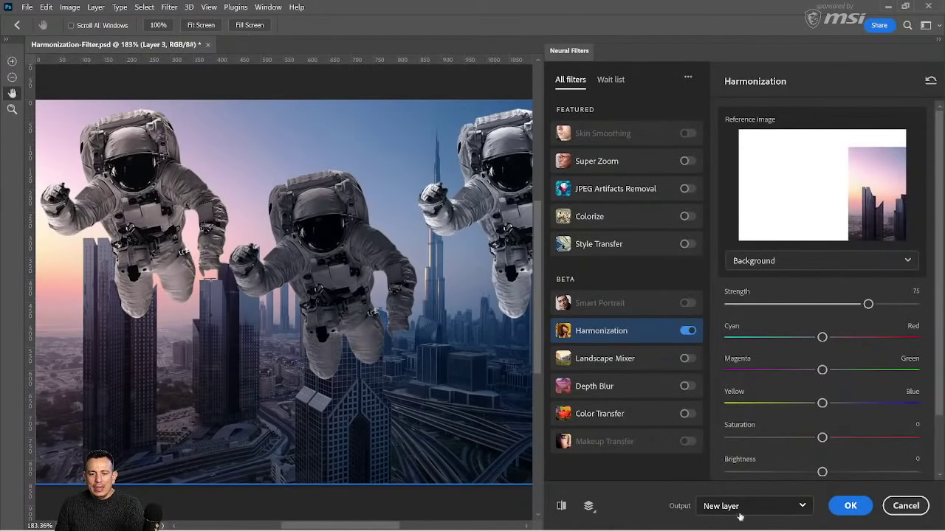
{"action": "left_click", "coordinate": [846, 508]}
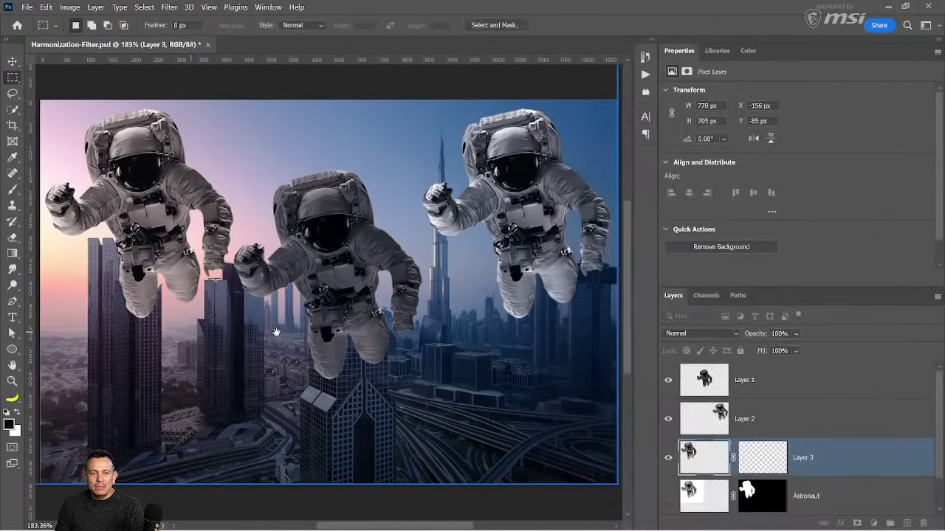
{"action": "key", "text": "v"}
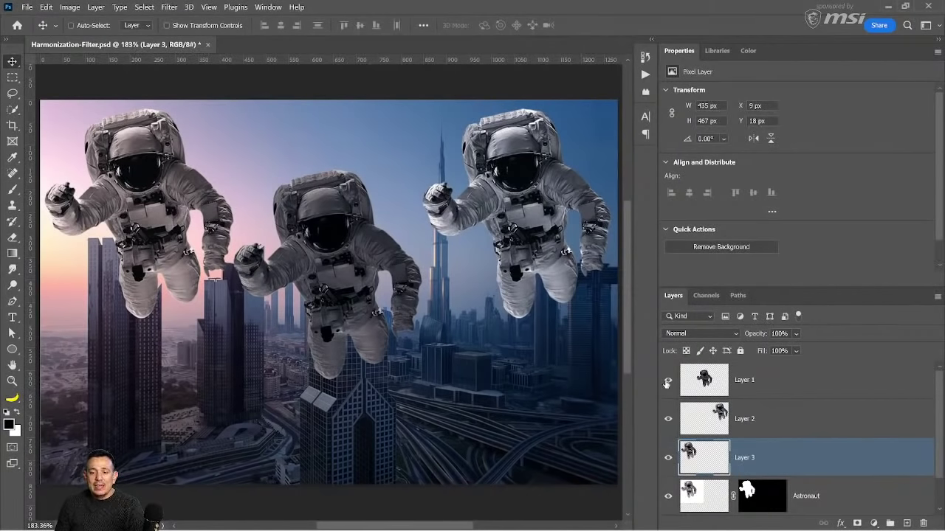
- Compare the three harmonized astronauts with the original by hiding and showing Layer 1, Layer 2 and Layer 3
{"action": "left_click_drag", "start_coordinate": [668, 380], "coordinate": [678, 454]}
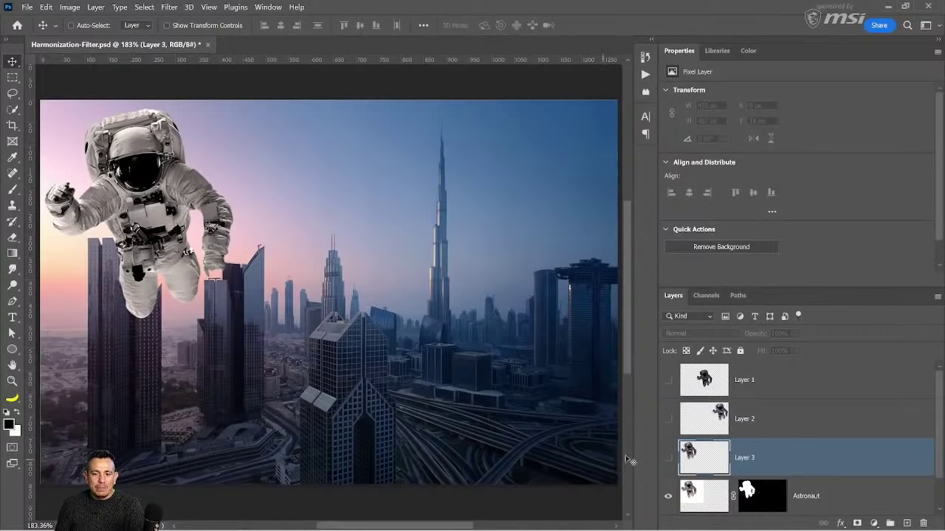
{"action": "left_click", "coordinate": [668, 457]}
{"action": "left_click", "coordinate": [668, 414]}
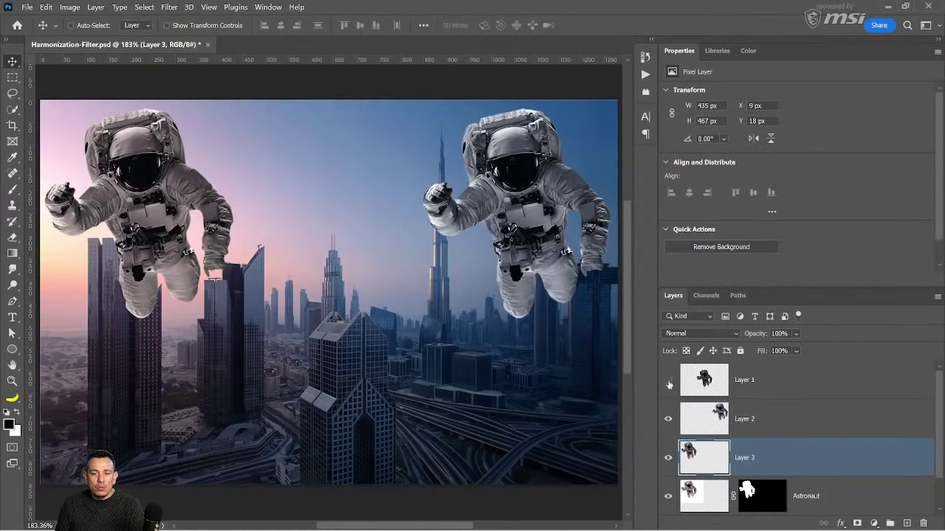
{"action": "left_click", "coordinate": [668, 382]}
{"action": "left_click", "coordinate": [668, 419]}
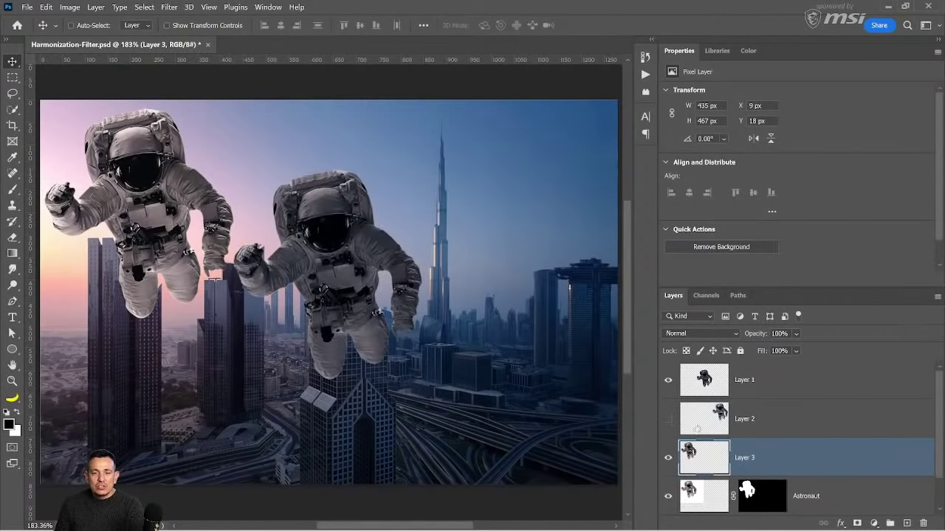
- Delete Layer 1 with the central harmonized astronaut, and show Layer 2
{"action": "left_click", "coordinate": [714, 420]}
{"action": "left_click", "coordinate": [668, 380]}
{"action": "left_click", "coordinate": [716, 382]}
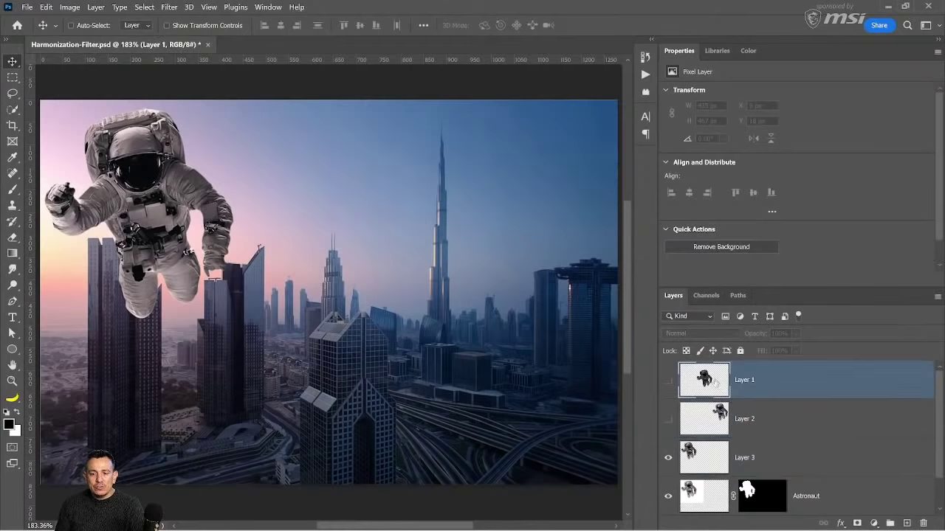
{"action": "left_click_drag", "start_coordinate": [716, 382], "coordinate": [923, 522]}
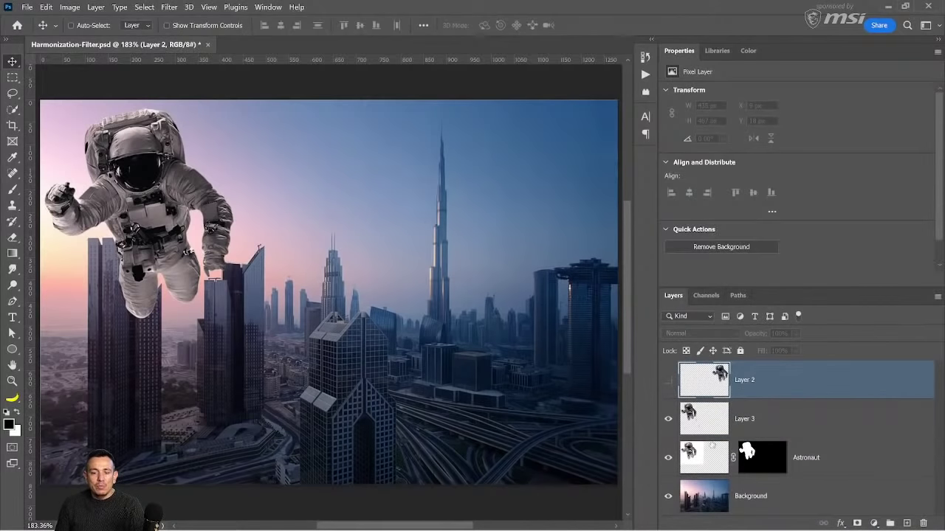
{"action": "left_click", "coordinate": [668, 381]}
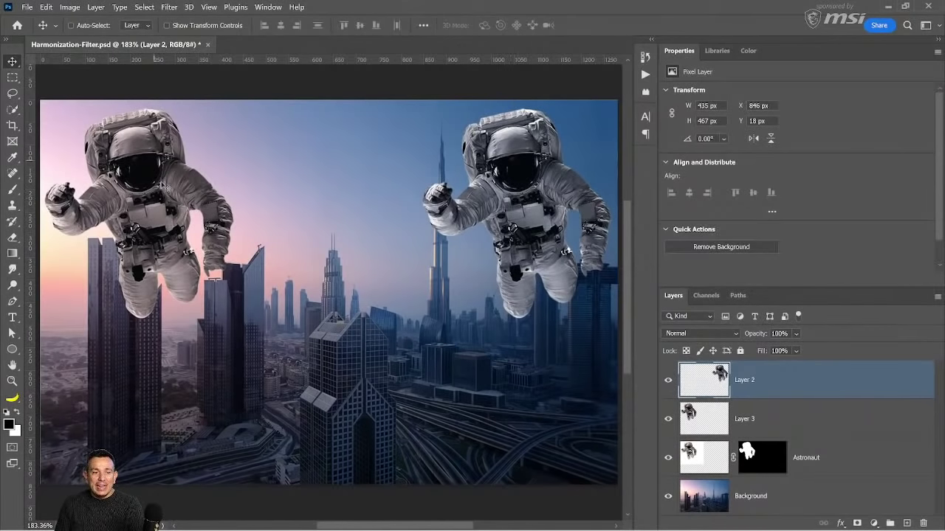
- Overlap the Layer 2 and Layer 3 astronauts at X 444 px, Y 153 px with Layer 3 on top, and hide the original Astronaut
{"action": "left_click_drag", "start_coordinate": [536, 214], "coordinate": [353, 277]}
{"action": "left_click", "coordinate": [705, 422], "text": "shift"}
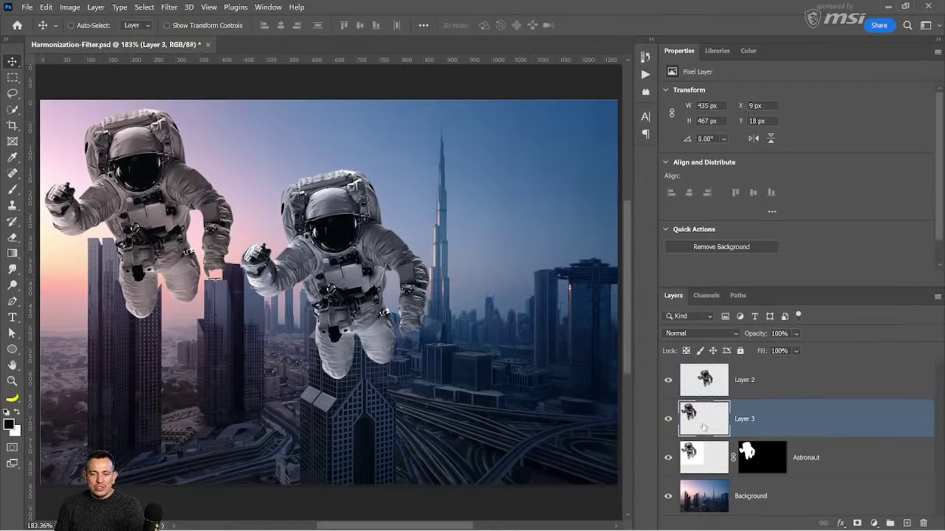
{"action": "left_click_drag", "start_coordinate": [711, 377], "coordinate": [711, 373]}
{"action": "left_click_drag", "start_coordinate": [198, 219], "coordinate": [391, 280]}
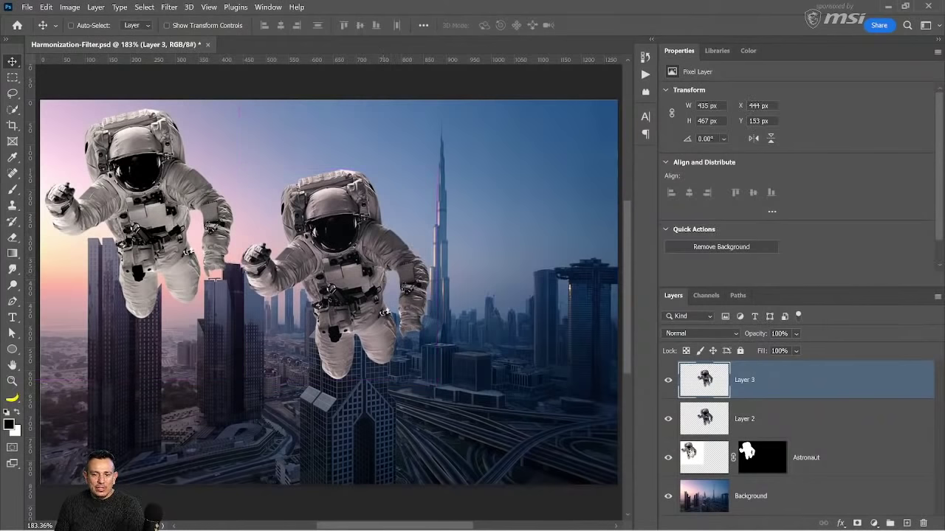
{"action": "left_click", "coordinate": [670, 457]}
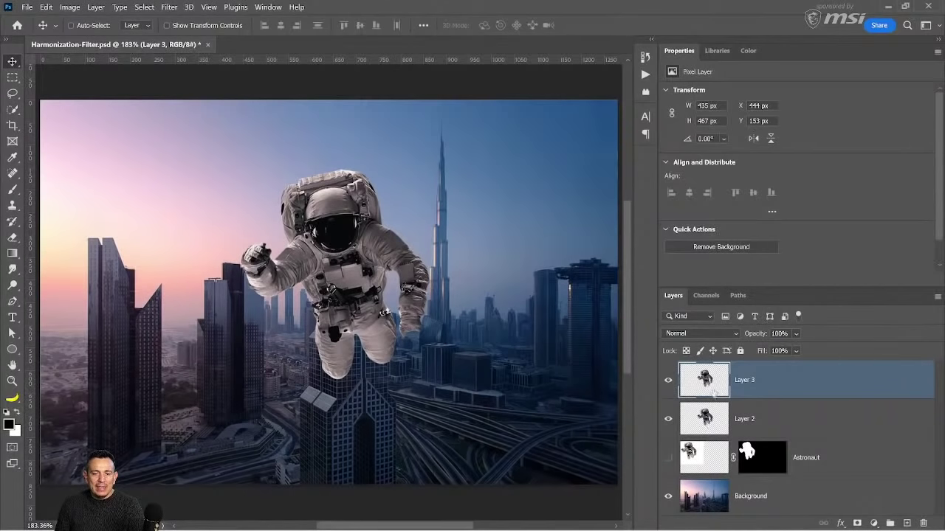
- Rename Layer 2 as Astronaut and Layer 3 as Highlights
{"action": "left_click", "coordinate": [747, 421]}
{"action": "double_click", "coordinate": [746, 420]}
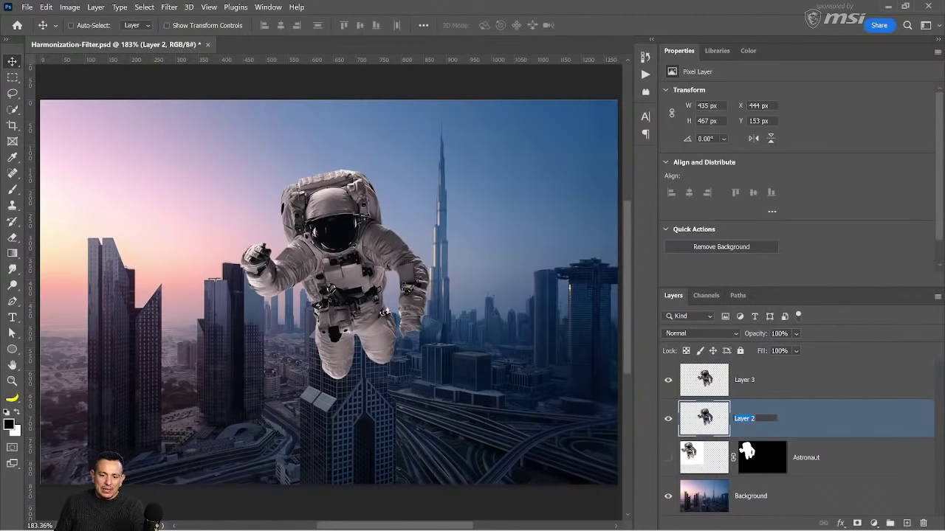
{"action": "type", "text": "S"}
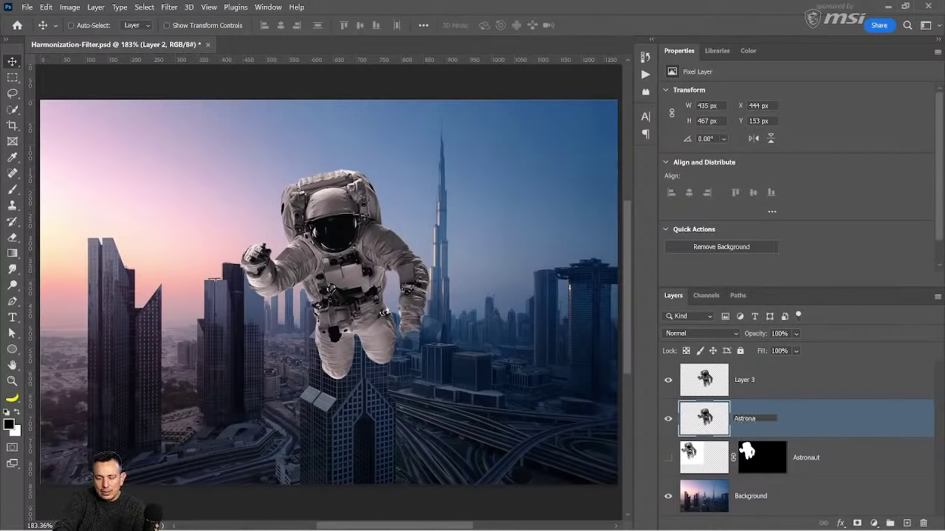
{"action": "key", "text": "Return"}
{"action": "left_click", "coordinate": [746, 384]}
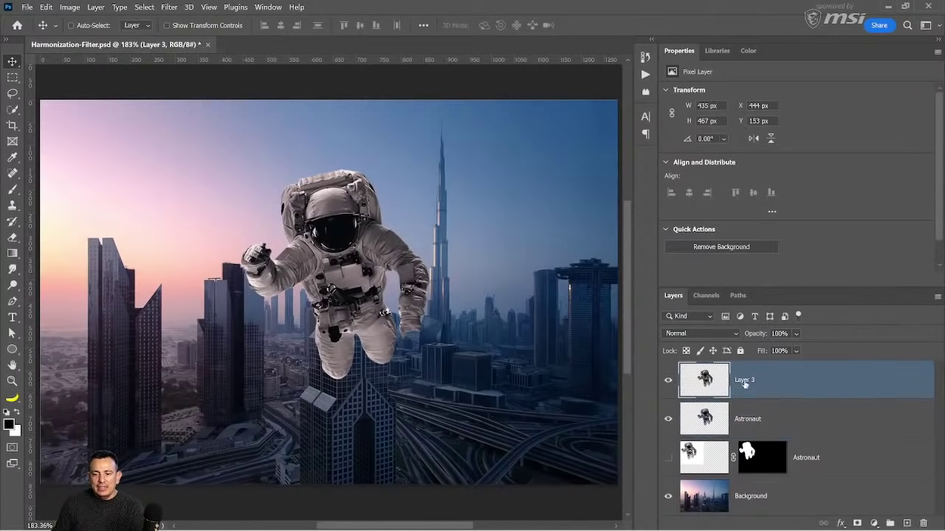
{"action": "double_click", "coordinate": [745, 380]}
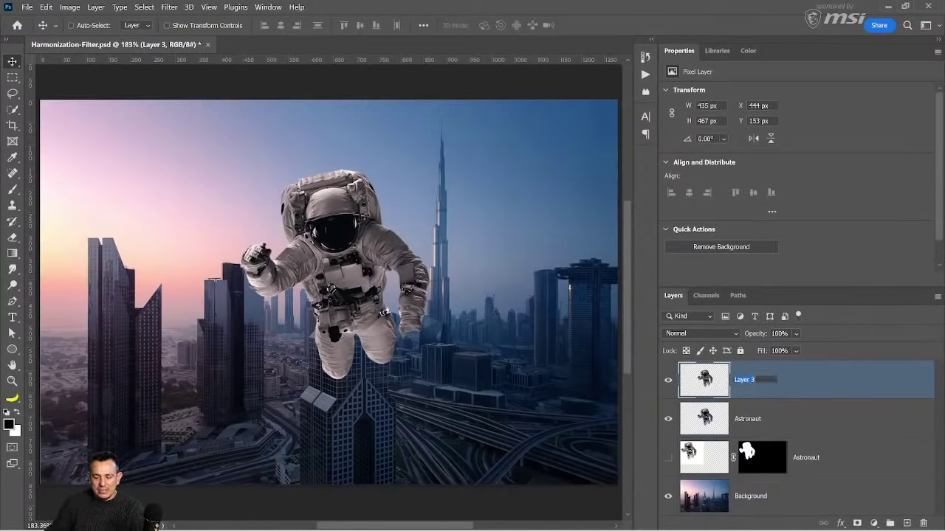
{"action": "type", "text": "Highlights"}
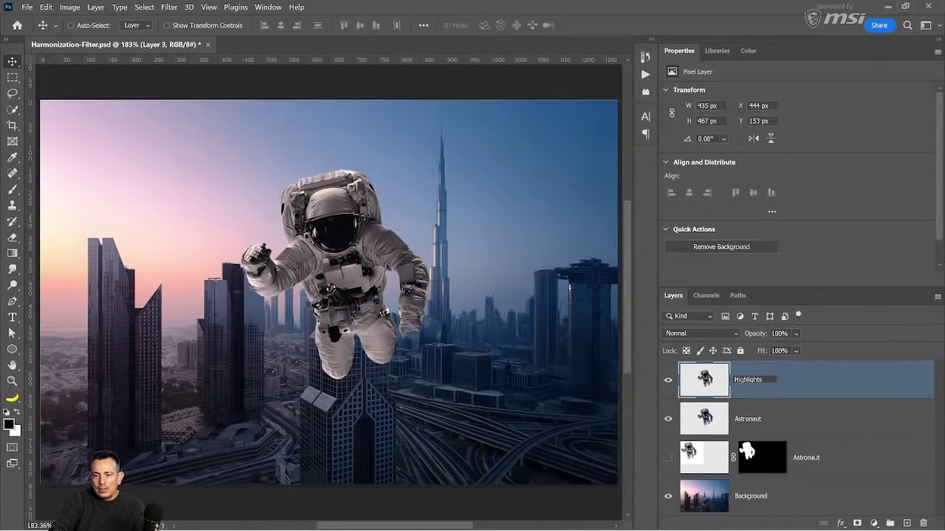
{"action": "key", "text": "Return"}
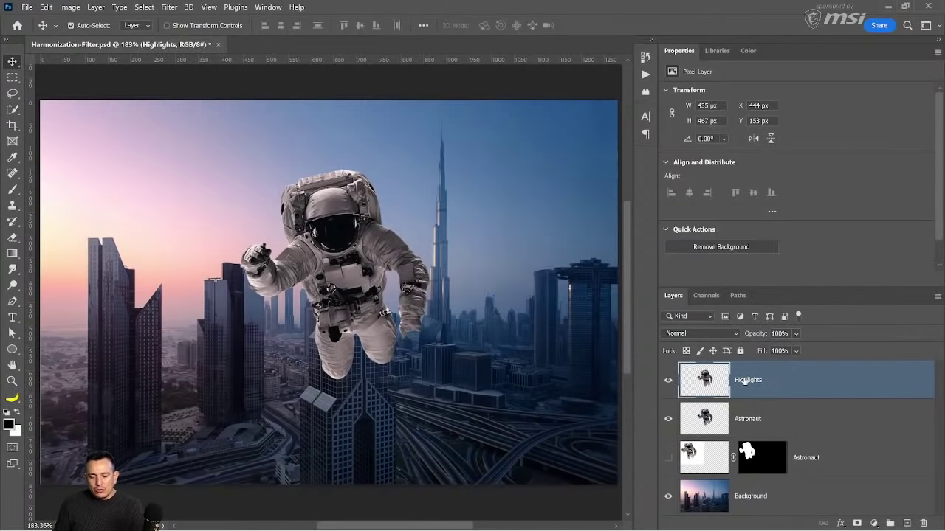
- Clip Highlights to the Astronaut layer below and split its Blend If Underlying Layer black slider to 61 / 112
{"action": "left_click", "coordinate": [757, 393], "text": "alt"}
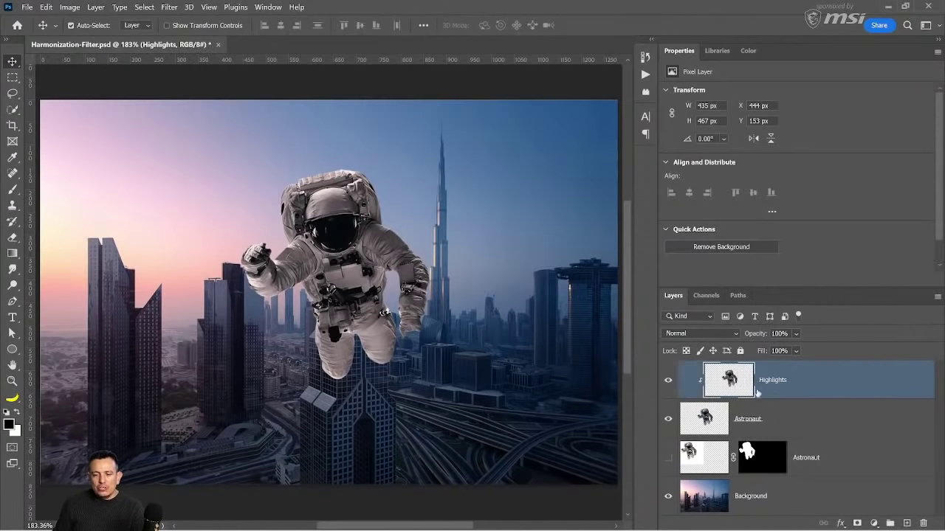
{"action": "left_click", "coordinate": [667, 383]}
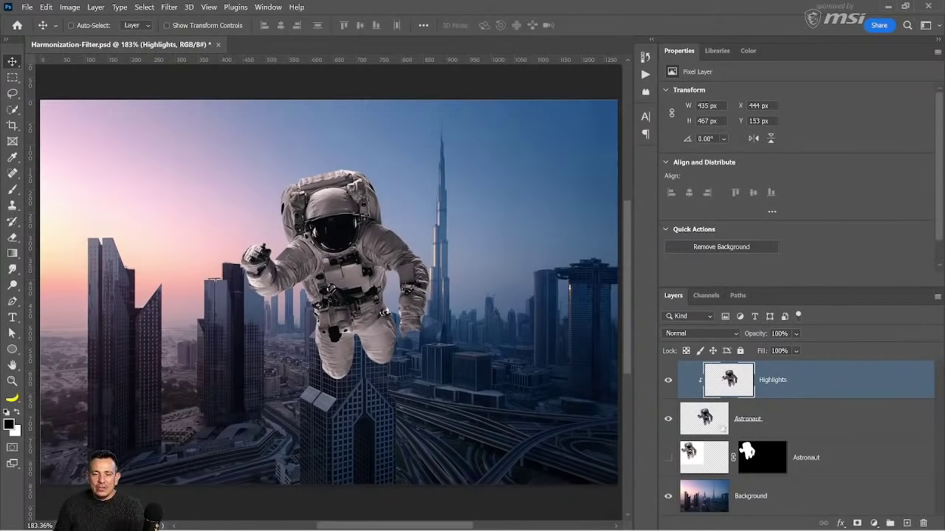
{"action": "double_click", "coordinate": [879, 392]}
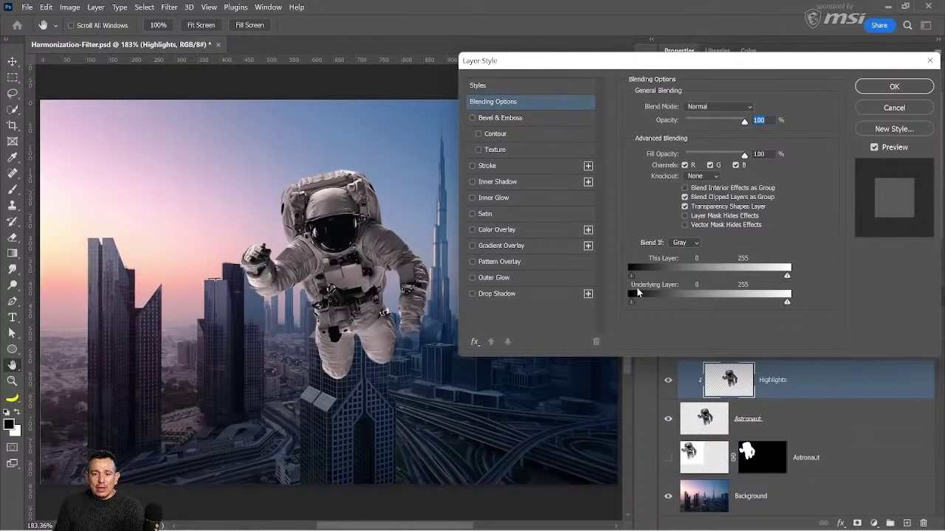
{"action": "left_click_drag", "start_coordinate": [632, 302], "coordinate": [674, 302]}
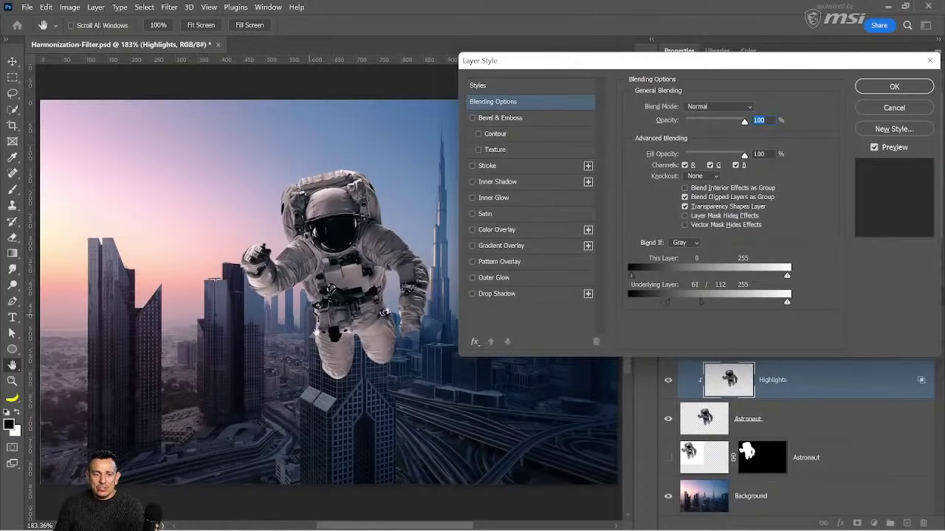
{"action": "left_click", "coordinate": [892, 86]}
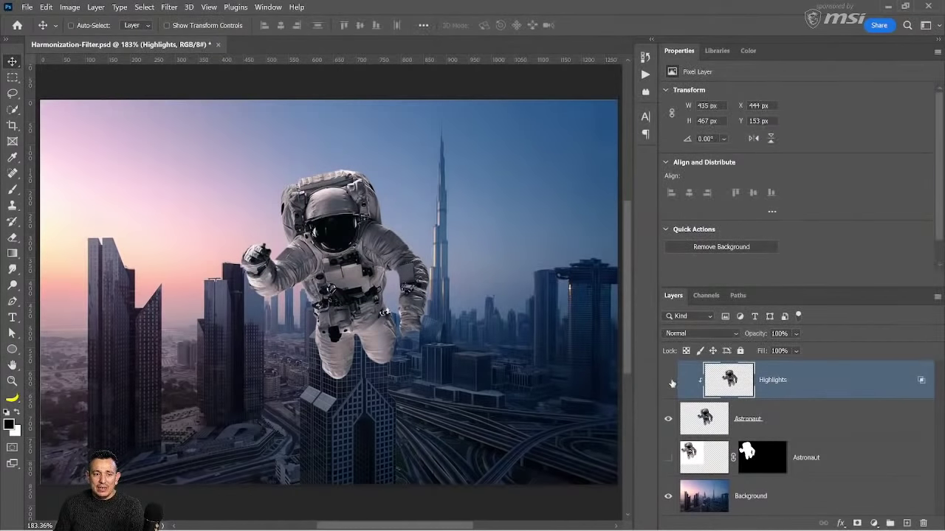
{"action": "left_click", "coordinate": [670, 381]}
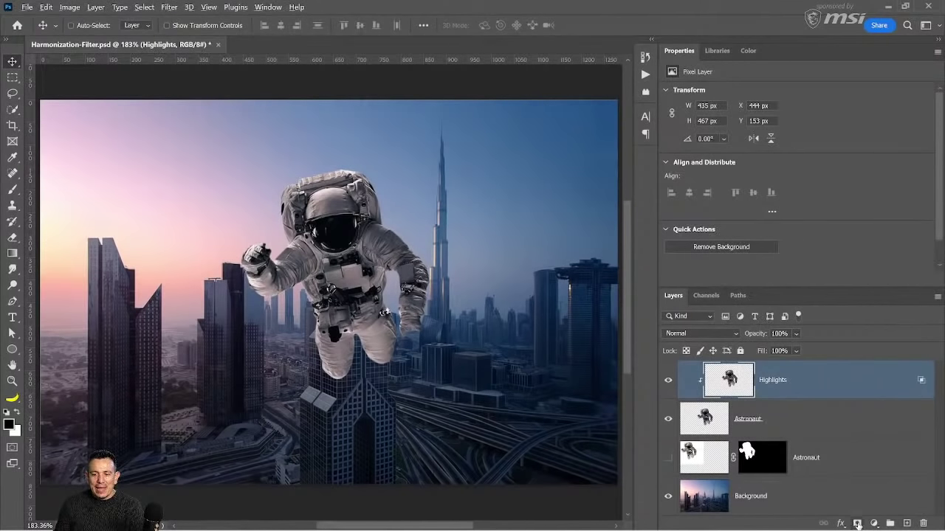
- Add a black layer mask to Highlights and choose the Soft Round brush from General Brushes
{"action": "left_click", "coordinate": [857, 524], "text": "alt"}
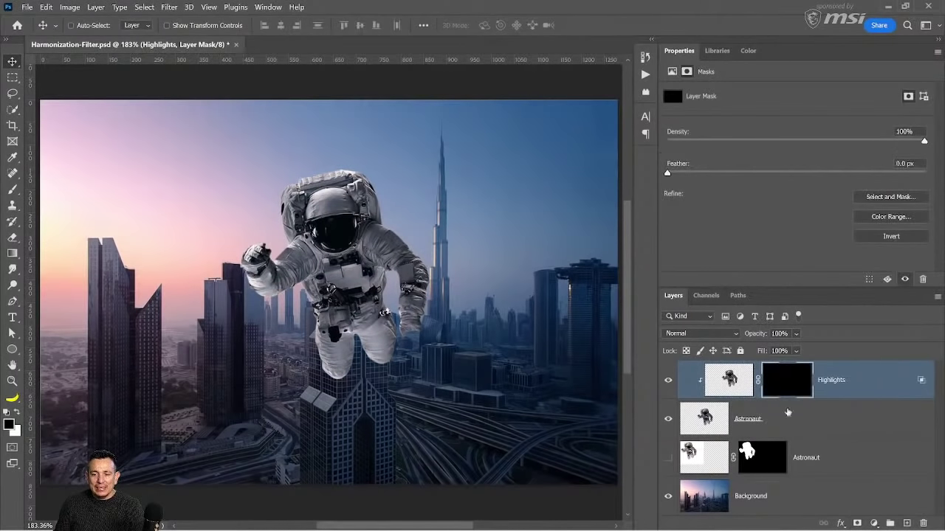
{"action": "left_click", "coordinate": [12, 189]}
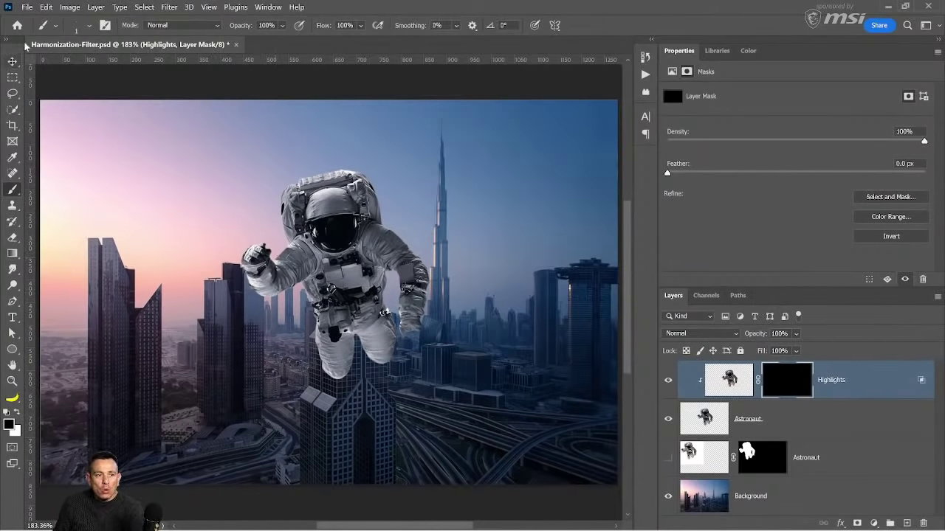
{"action": "left_click", "coordinate": [89, 27]}
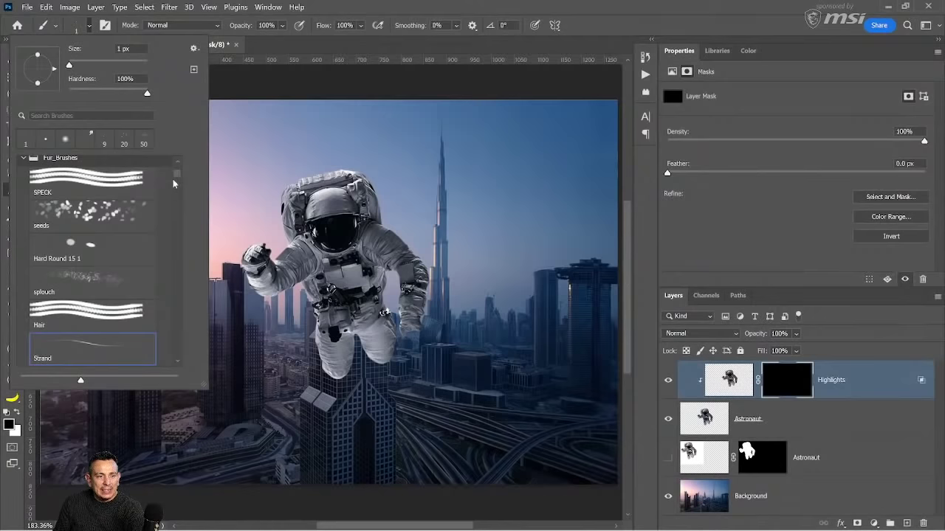
{"action": "left_click_drag", "start_coordinate": [173, 179], "coordinate": [174, 159]}
{"action": "left_click", "coordinate": [23, 164]}
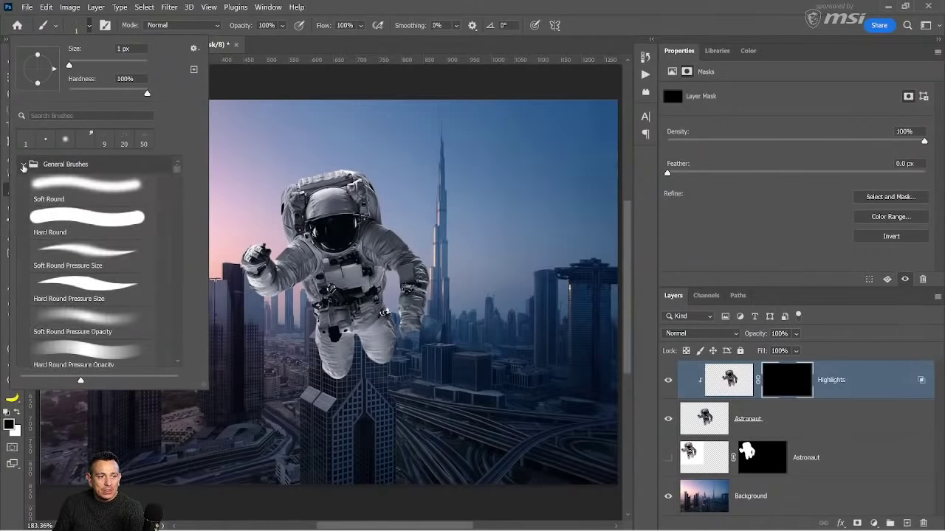
{"action": "left_click", "coordinate": [77, 196]}
{"action": "key", "text": "Return"}
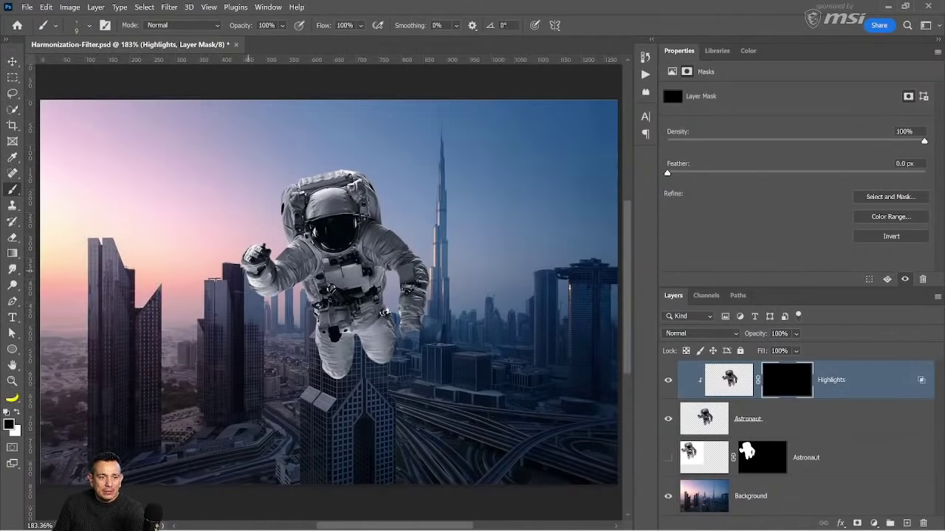
- Enlarge the brush to 70 px and make white the foreground color for painting on the Highlights mask
{"action": "key", "text": "bracketright"}
{"action": "key", "text": "bracketright"}
{"action": "key", "text": "bracketright"}
{"action": "key", "text": "bracketright"}
{"action": "key", "text": "bracketright"}
{"action": "key", "text": "x"}
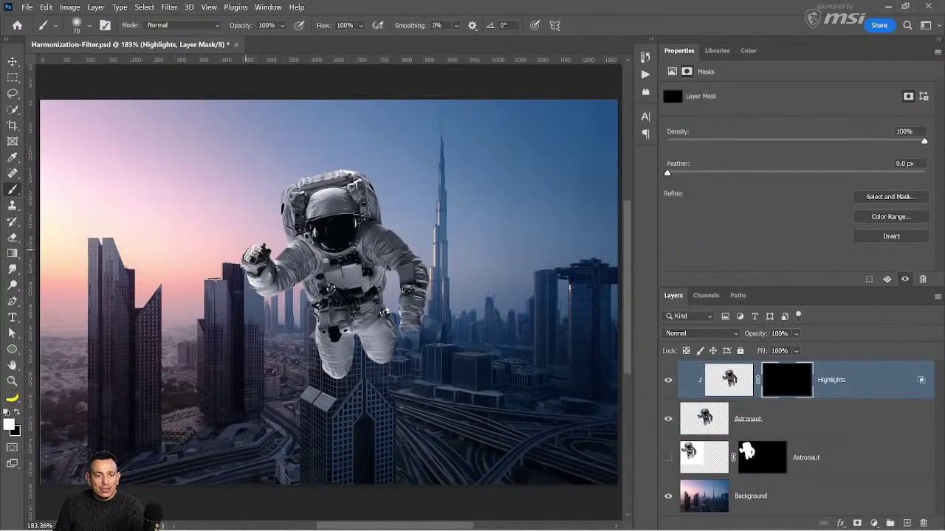
- Paint white on the Highlights mask along the astronaut's sunset-facing edges and compare the image with the layer hidden and shown
{"action": "left_click_drag", "start_coordinate": [245, 292], "coordinate": [265, 299]}
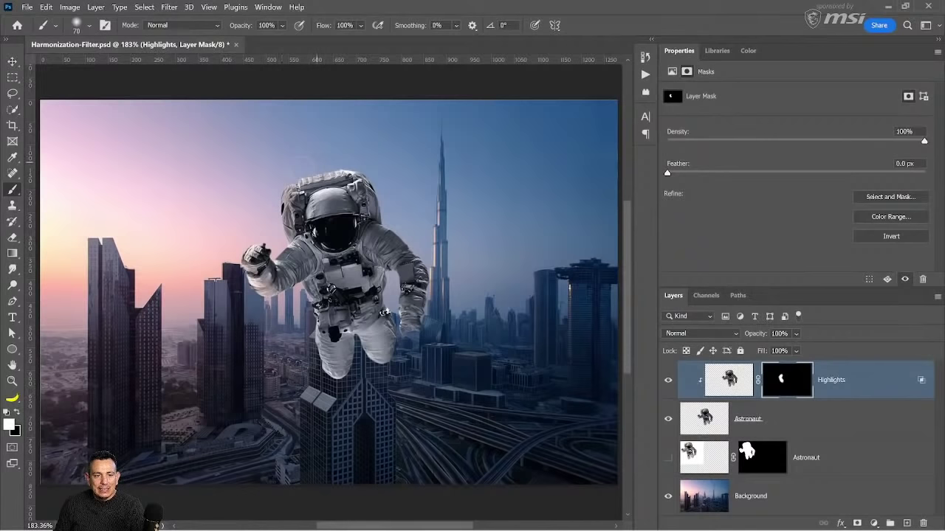
{"action": "mouse_move", "coordinate": [353, 144]}
{"action": "left_mouse_down"}
{"action": "mouse_move", "coordinate": [353, 190]}
{"action": "mouse_move", "coordinate": [308, 215]}
{"action": "mouse_move", "coordinate": [304, 307]}
{"action": "mouse_move", "coordinate": [286, 303]}
{"action": "mouse_move", "coordinate": [338, 403]}
{"action": "mouse_move", "coordinate": [361, 356]}
{"action": "mouse_move", "coordinate": [385, 376]}
{"action": "left_mouse_up"}
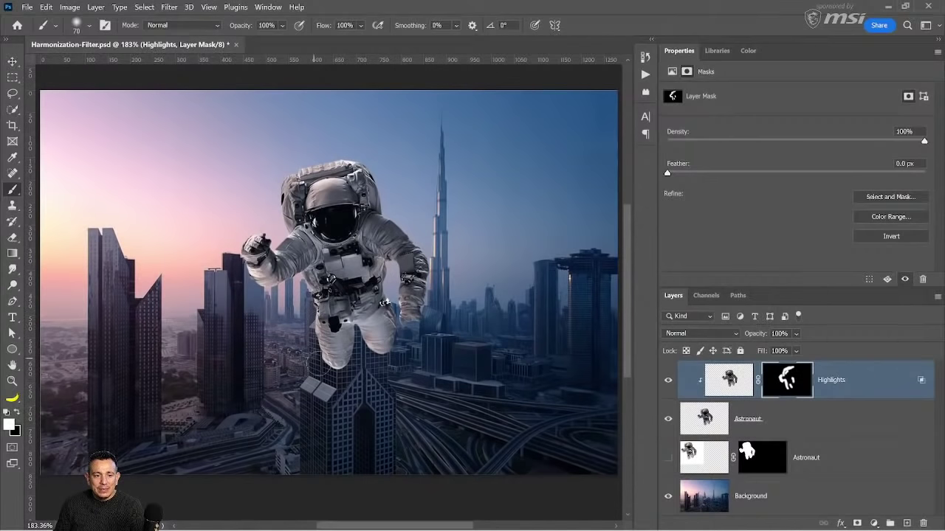
{"action": "left_click", "coordinate": [669, 382]}
{"action": "left_click", "coordinate": [668, 381]}
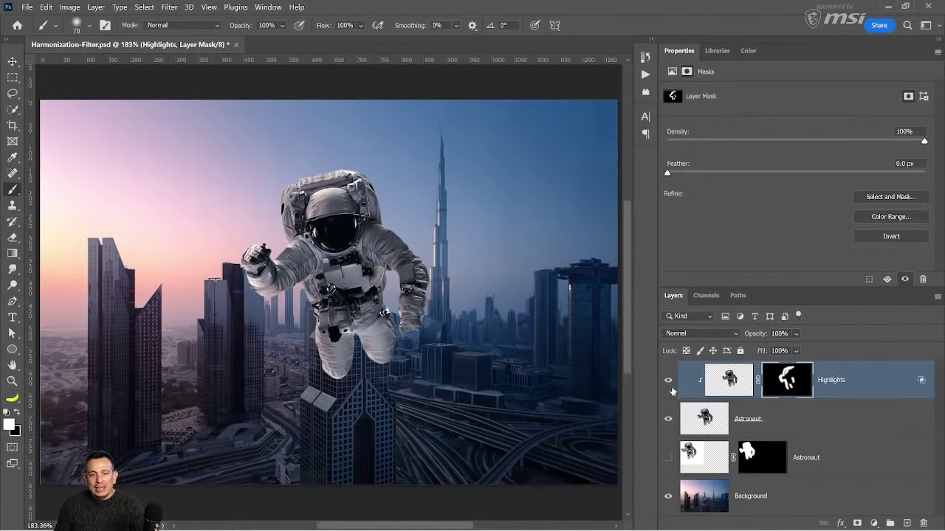
{"action": "left_click", "coordinate": [668, 381]}
{"action": "left_click", "coordinate": [668, 381]}
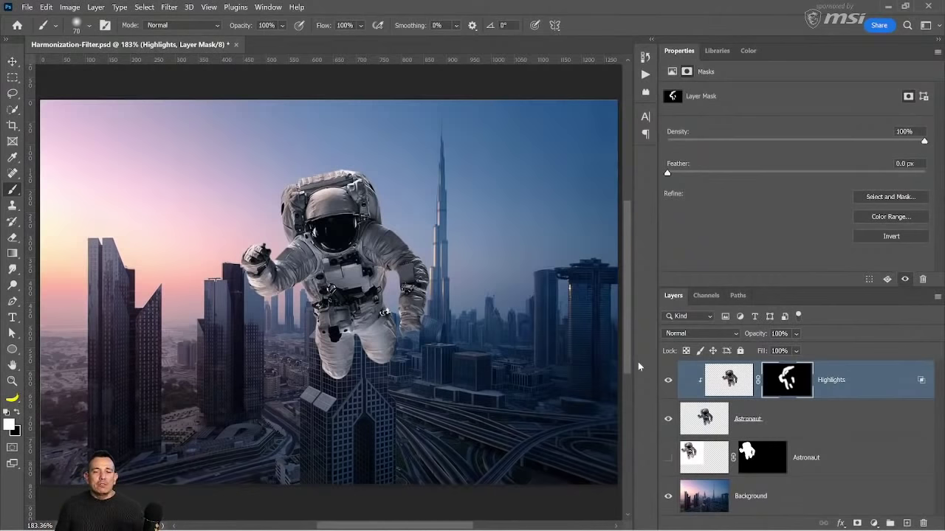
{"action": "left_click", "coordinate": [668, 380]}
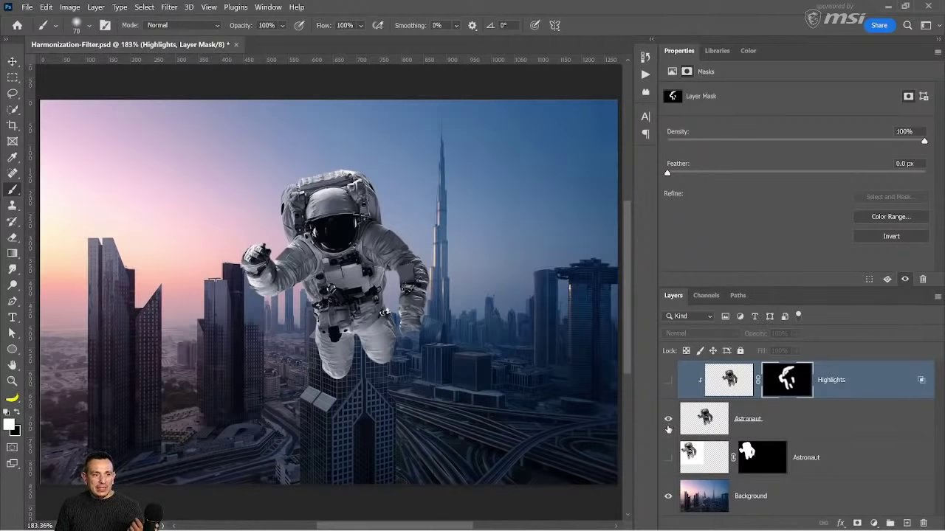
{"action": "left_click", "coordinate": [668, 381]}
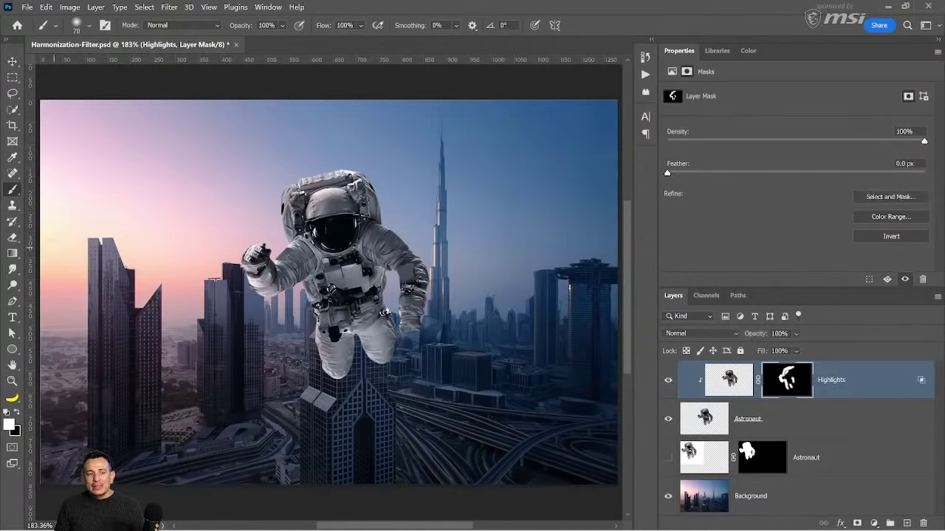
- Open a Levels adjustment on the Highlights layer's pixels and set the RGB midtones to 1.53 and white input to 224
{"action": "left_click", "coordinate": [738, 382]}
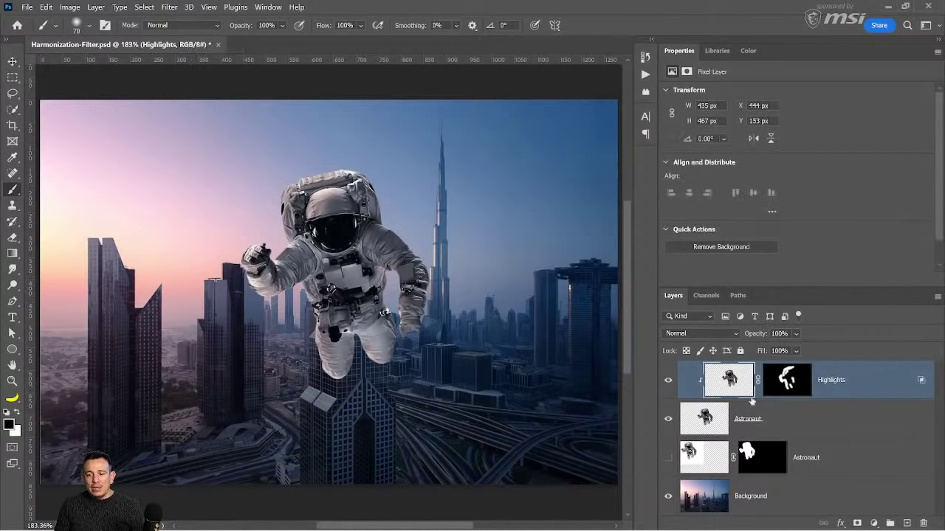
{"action": "left_click", "coordinate": [70, 7]}
{"action": "mouse_move", "coordinate": [95, 34]}
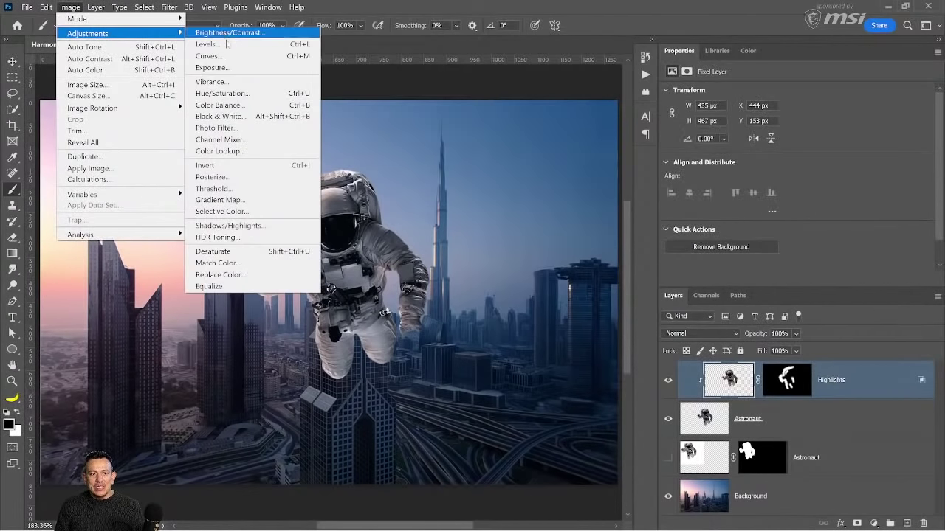
{"action": "left_click", "coordinate": [228, 45]}
{"action": "left_click_drag", "start_coordinate": [616, 245], "coordinate": [587, 251]}
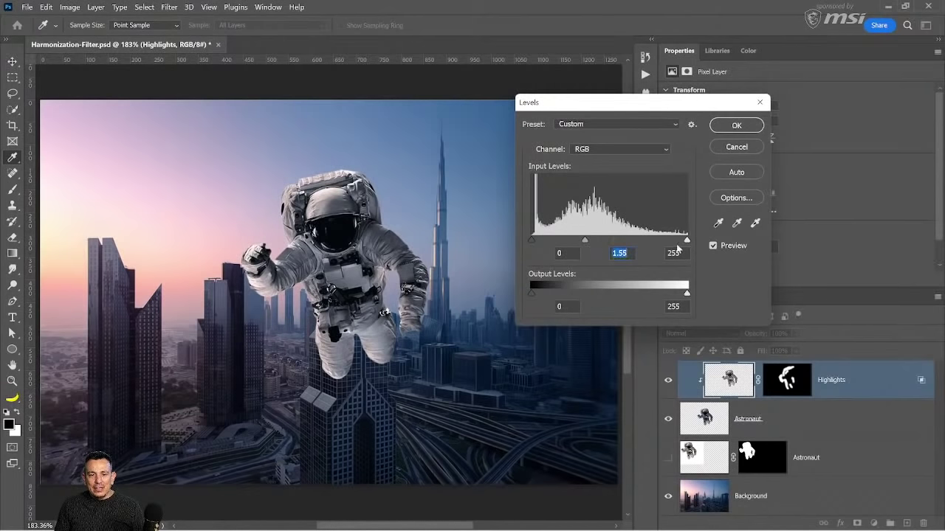
{"action": "left_click_drag", "start_coordinate": [686, 240], "coordinate": [667, 240]}
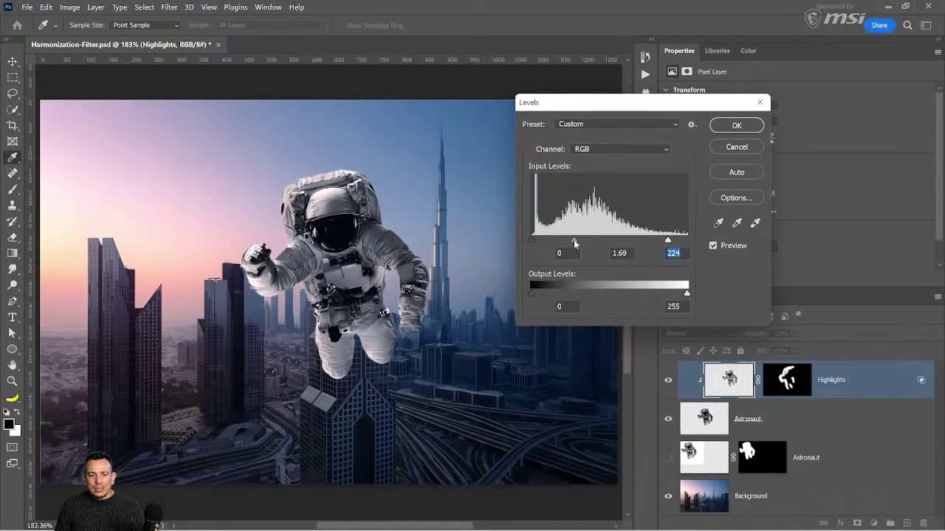
{"action": "left_click_drag", "start_coordinate": [579, 243], "coordinate": [580, 247]}
- Set the Red channel midtones to 1.53, apply the Levels adjustment, and compare the image with Highlights hidden and shown
{"action": "left_click", "coordinate": [590, 152]}
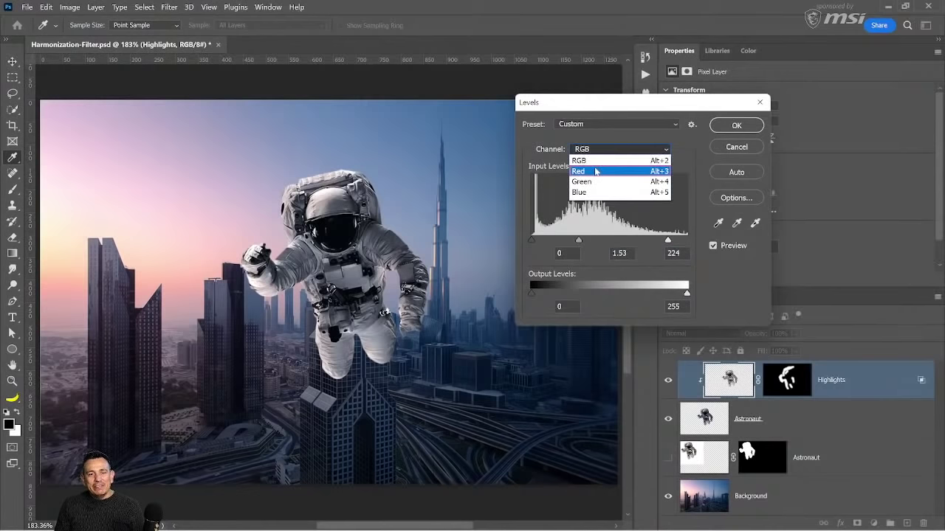
{"action": "left_click", "coordinate": [595, 170]}
{"action": "left_click_drag", "start_coordinate": [623, 244], "coordinate": [586, 252]}
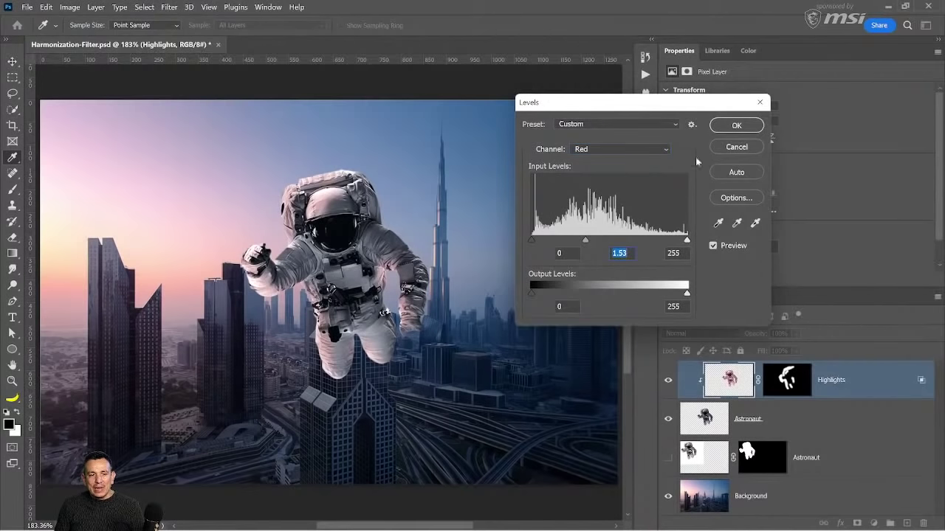
{"action": "left_click", "coordinate": [735, 127]}
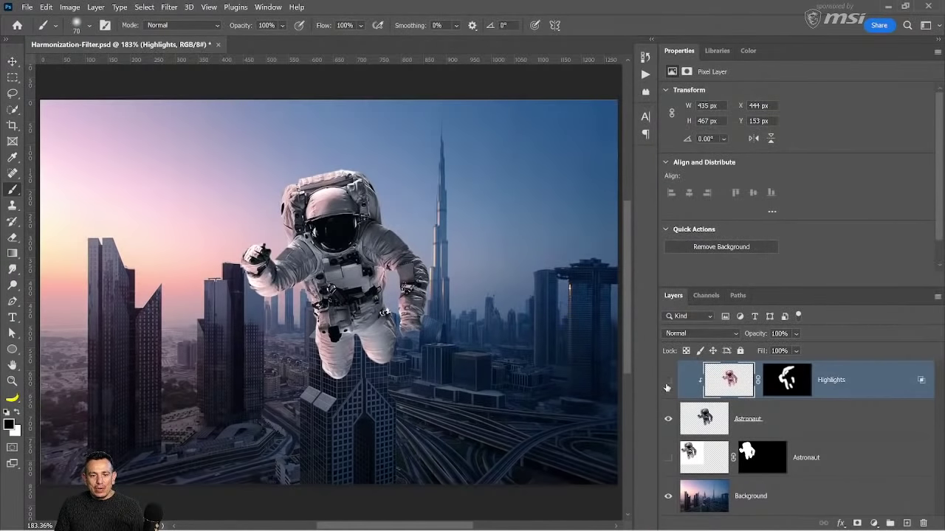
{"action": "left_click", "coordinate": [668, 380]}
{"action": "left_click", "coordinate": [668, 380]}
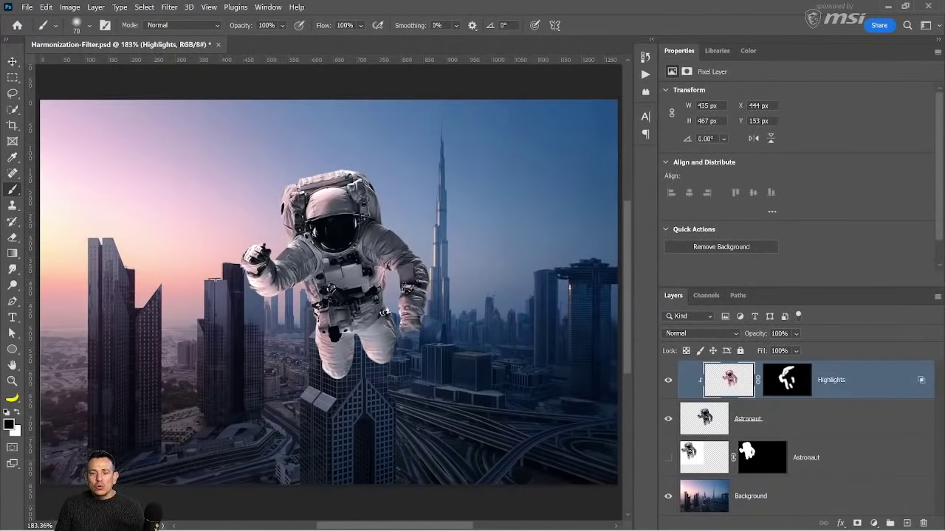
- Reduce the Highlights layer's opacity to 63%
{"action": "left_click", "coordinate": [795, 335]}
{"action": "left_click", "coordinate": [802, 349]}
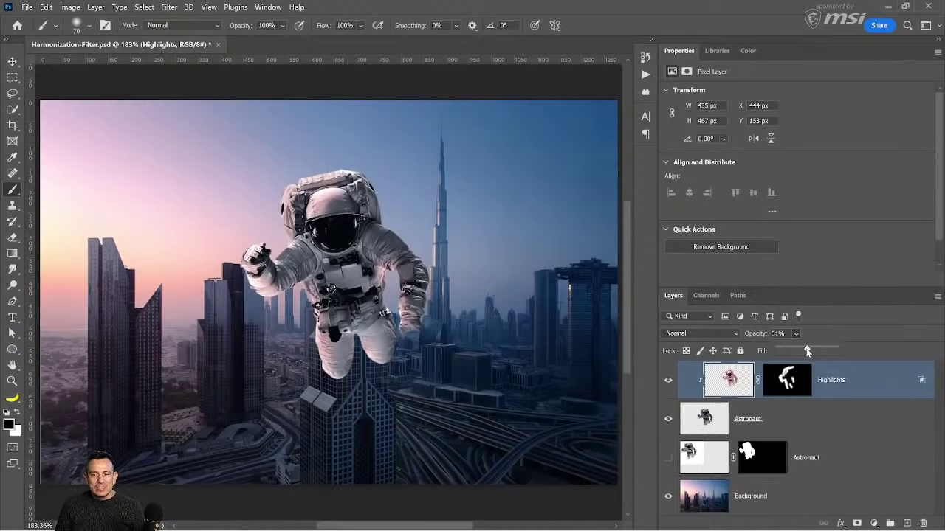
{"action": "left_click_drag", "start_coordinate": [813, 348], "coordinate": [811, 348]}
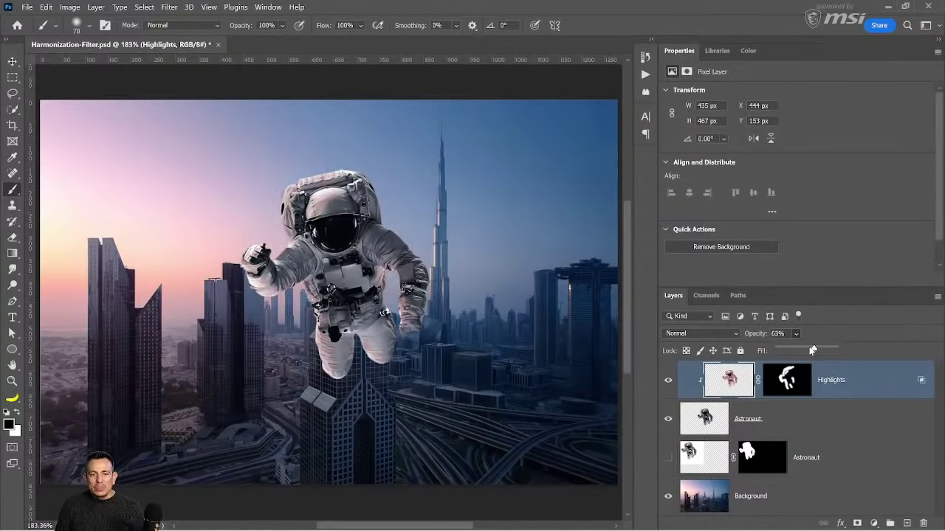
- Delete the Highlights layer and both Astronaut layers, keeping only the Background layer
{"action": "left_click", "coordinate": [892, 379]}
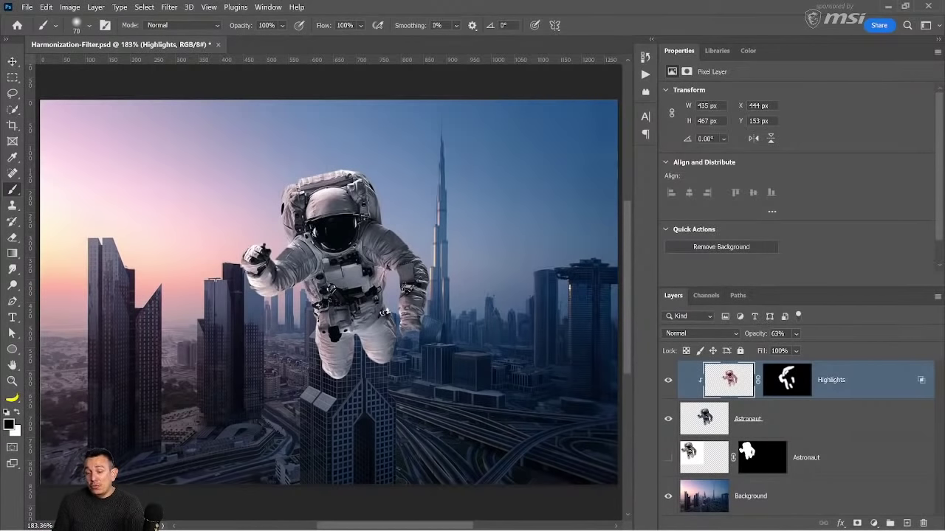
{"action": "left_click", "coordinate": [842, 457], "text": "shift"}
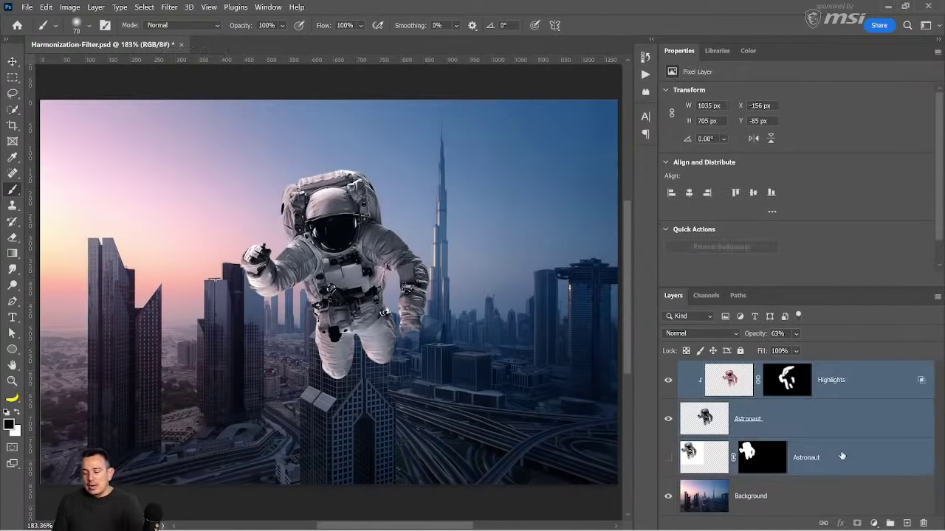
{"action": "key", "text": "Delete"}
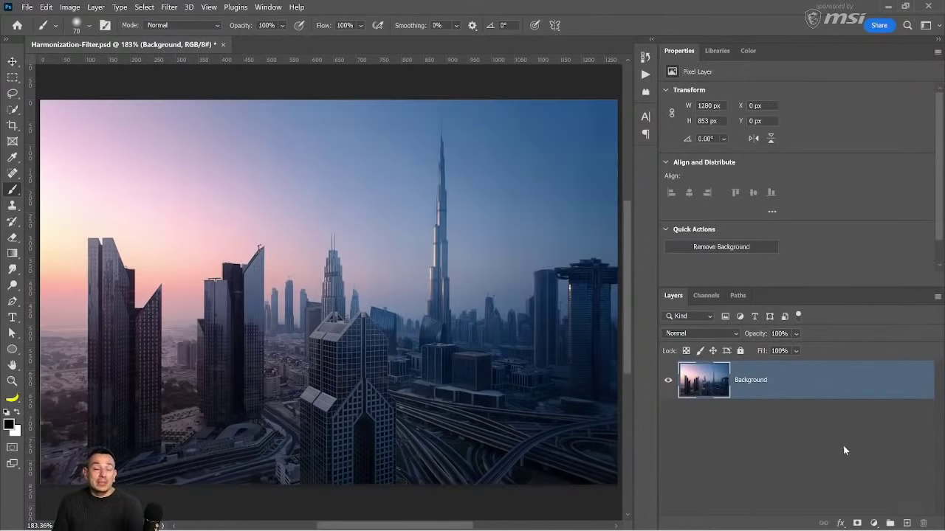
{"action": "left_click", "coordinate": [874, 523]}
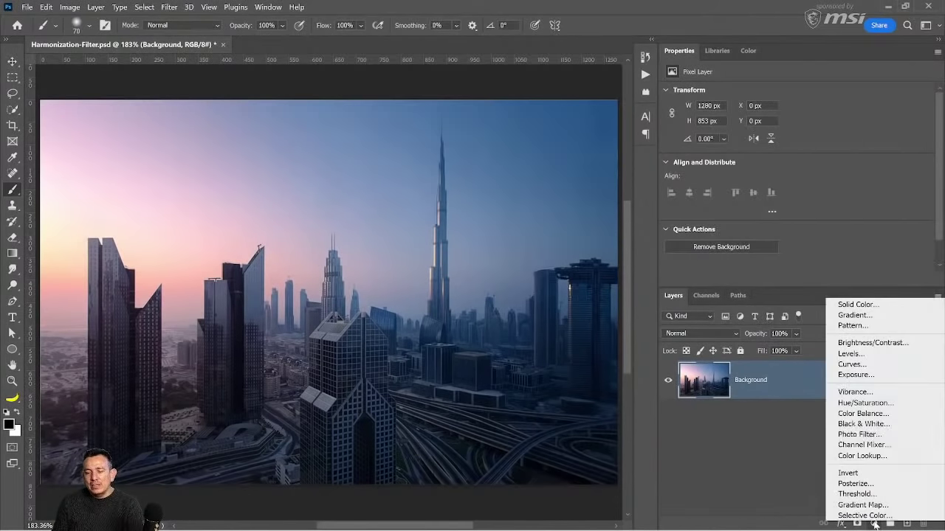
{"action": "left_click", "coordinate": [866, 364]}
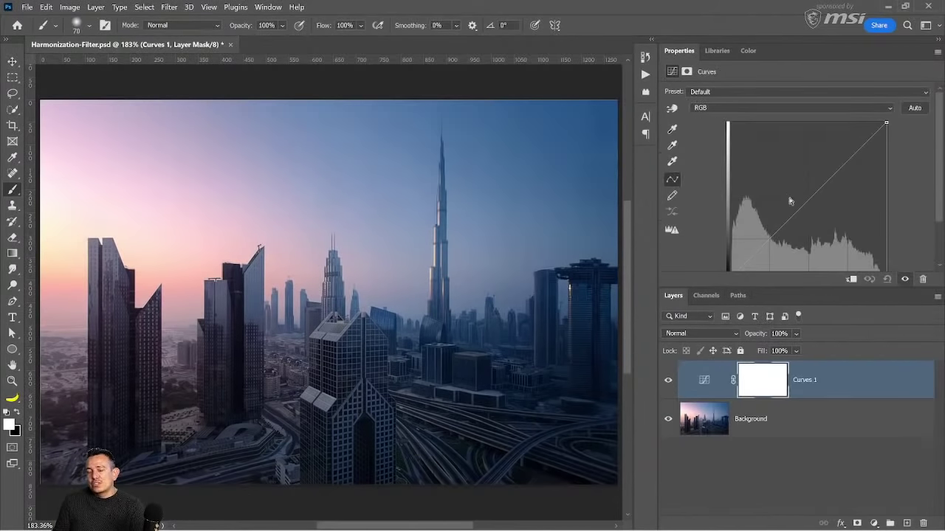
{"action": "mouse_move", "coordinate": [790, 201]}
{"action": "left_mouse_down"}
{"action": "mouse_move", "coordinate": [836, 220]}
{"action": "mouse_move", "coordinate": [774, 162]}
{"action": "mouse_move", "coordinate": [803, 208]}
{"action": "left_mouse_up"}
{"action": "left_click_drag", "start_coordinate": [732, 389], "coordinate": [923, 524]}
- Try a Levels adjustment layer above Background with midtones 0.74 and output levels 69 and 193, and delete it
{"action": "left_click", "coordinate": [875, 524]}
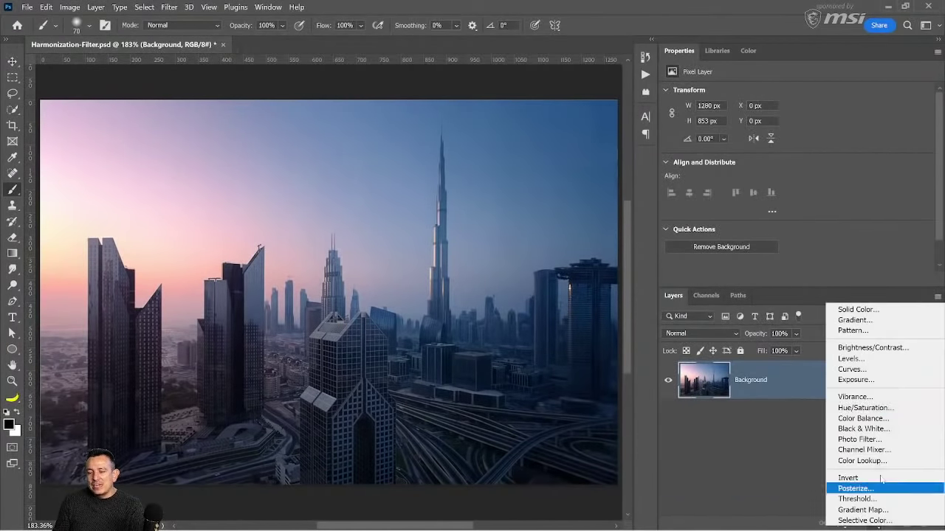
{"action": "left_click", "coordinate": [868, 358]}
{"action": "mouse_move", "coordinate": [803, 182]}
{"action": "left_mouse_down"}
{"action": "mouse_move", "coordinate": [775, 183]}
{"action": "mouse_move", "coordinate": [821, 186]}
{"action": "left_mouse_up"}
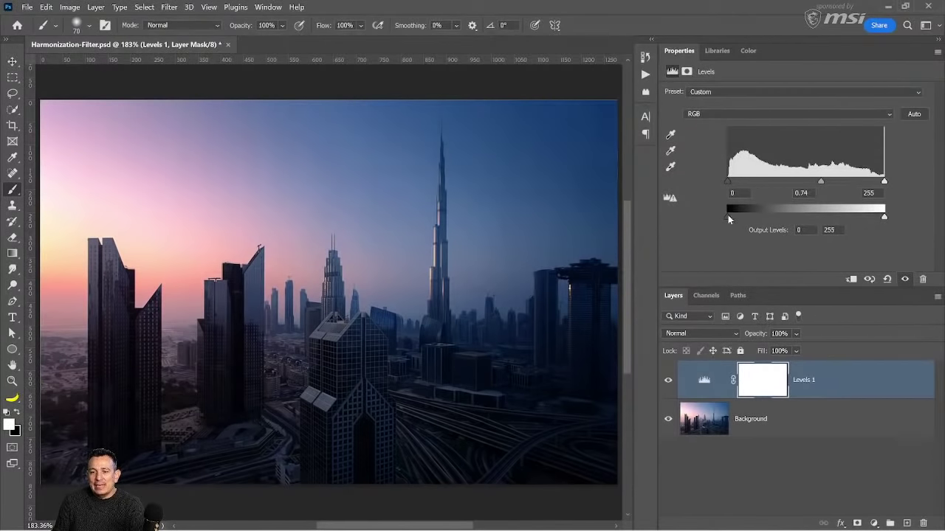
{"action": "left_click_drag", "start_coordinate": [727, 215], "coordinate": [769, 216]}
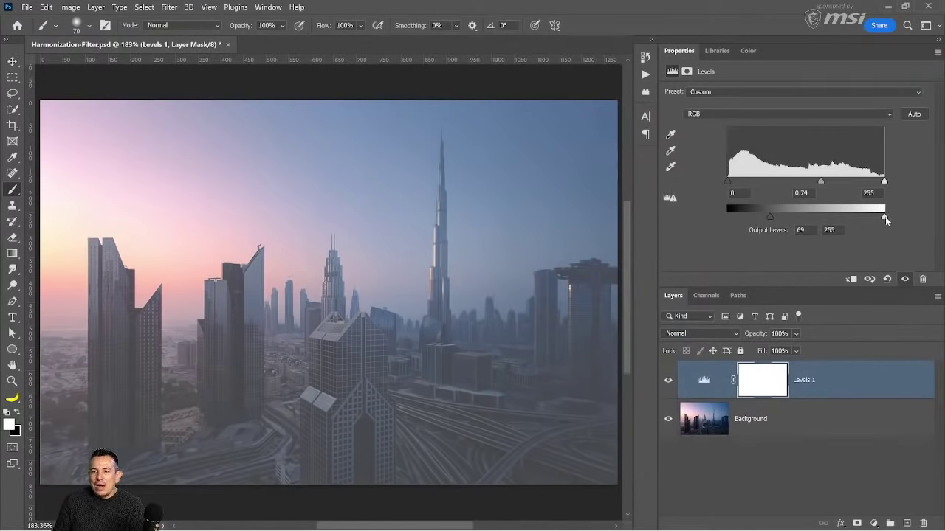
{"action": "left_click_drag", "start_coordinate": [885, 216], "coordinate": [846, 217]}
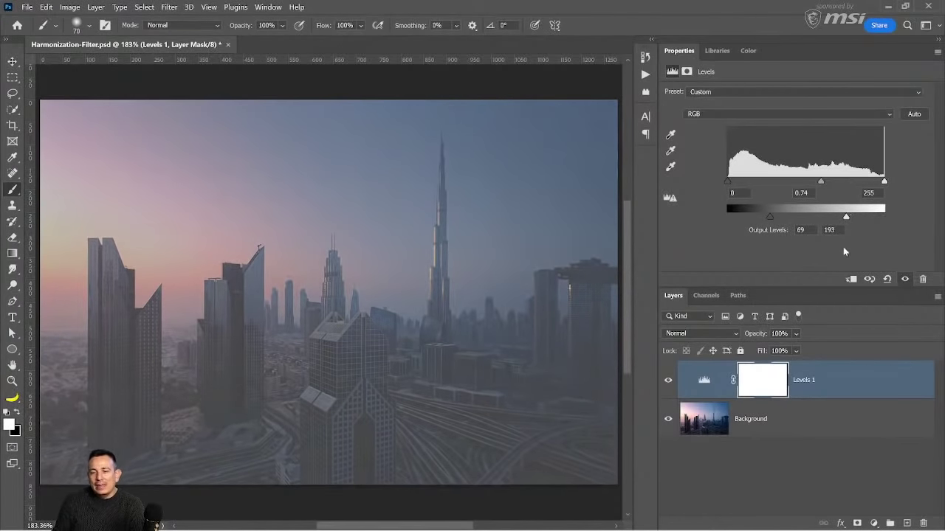
{"action": "left_click_drag", "start_coordinate": [705, 380], "coordinate": [922, 523]}
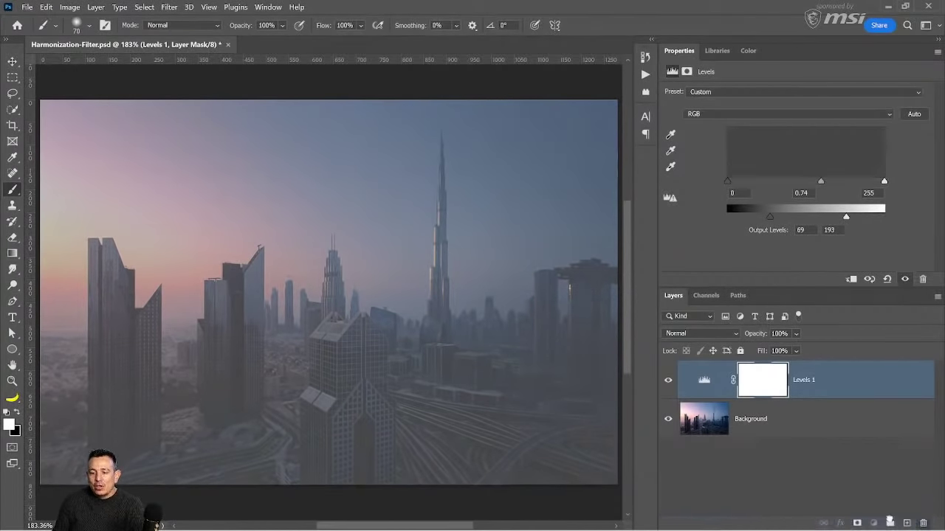
- Try a Curves adjustment layer above Background with the white endpoint lowered and the black endpoint raised, and delete it
{"action": "left_click", "coordinate": [874, 523]}
{"action": "left_click", "coordinate": [850, 371]}
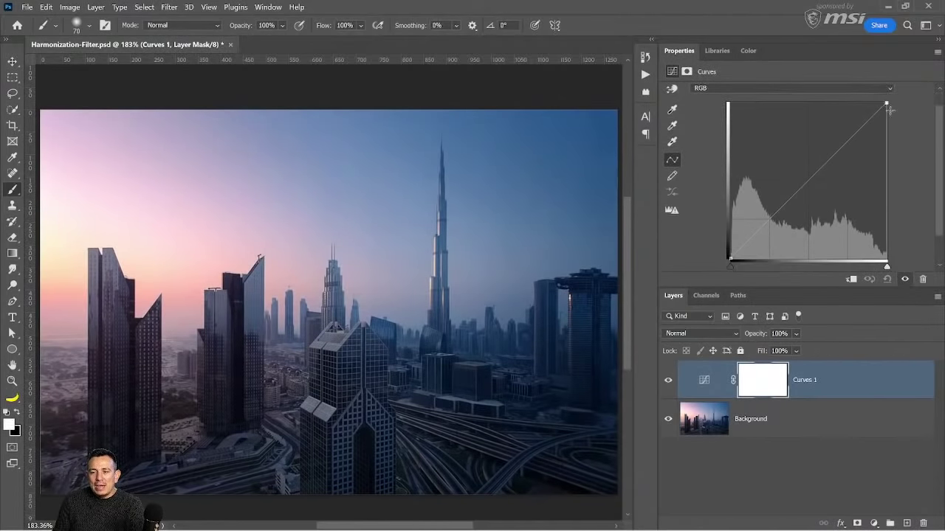
{"action": "left_click_drag", "start_coordinate": [887, 104], "coordinate": [897, 138]}
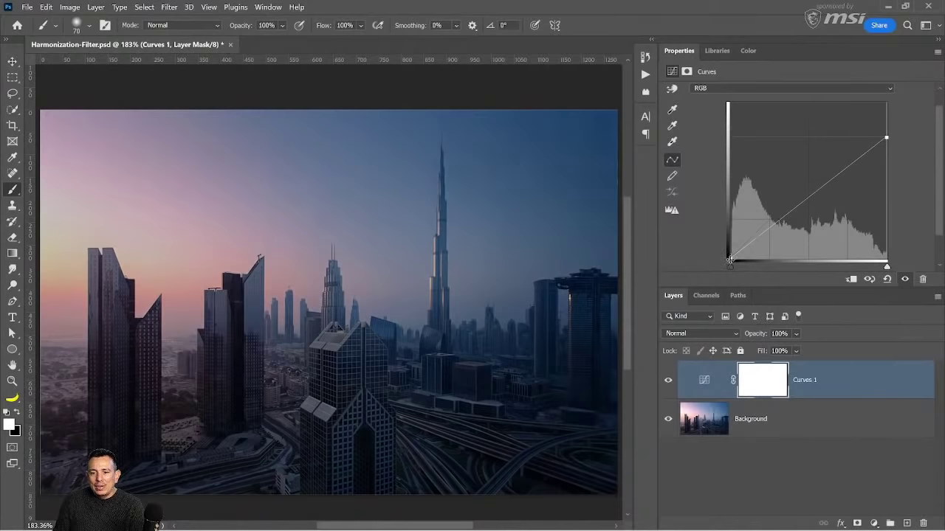
{"action": "left_click_drag", "start_coordinate": [729, 259], "coordinate": [730, 227]}
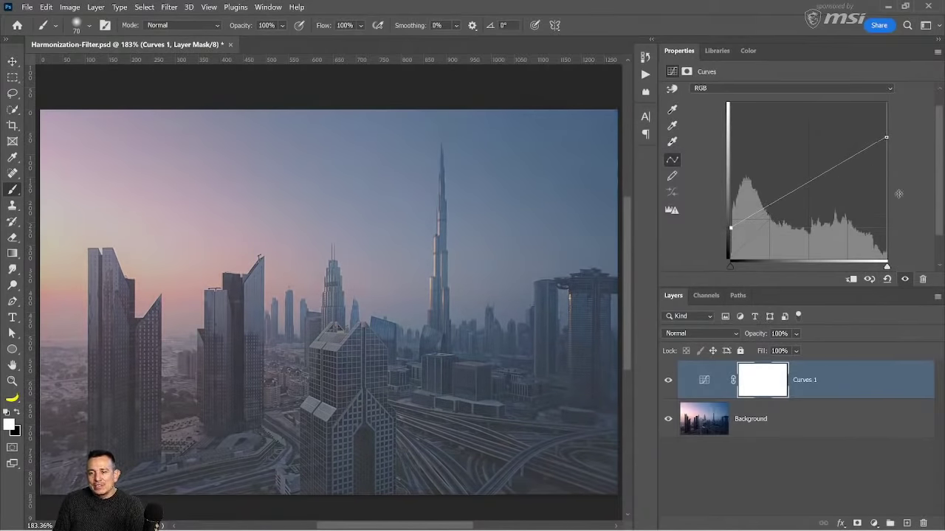
{"action": "left_click_drag", "start_coordinate": [698, 382], "coordinate": [923, 521]}
- Try a Levels adjustment layer that darkens the midtones of the city image to 0.74, and delete it
{"action": "left_click", "coordinate": [874, 523]}
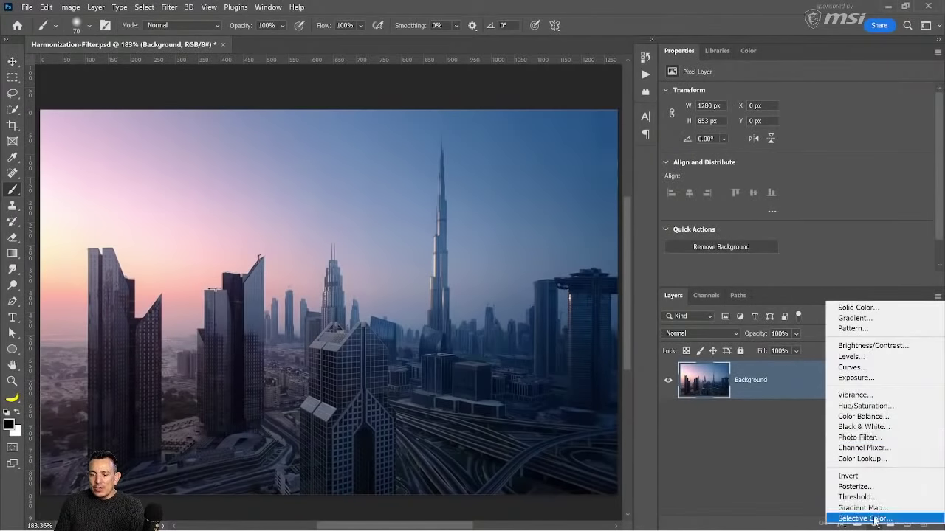
{"action": "left_click", "coordinate": [877, 358]}
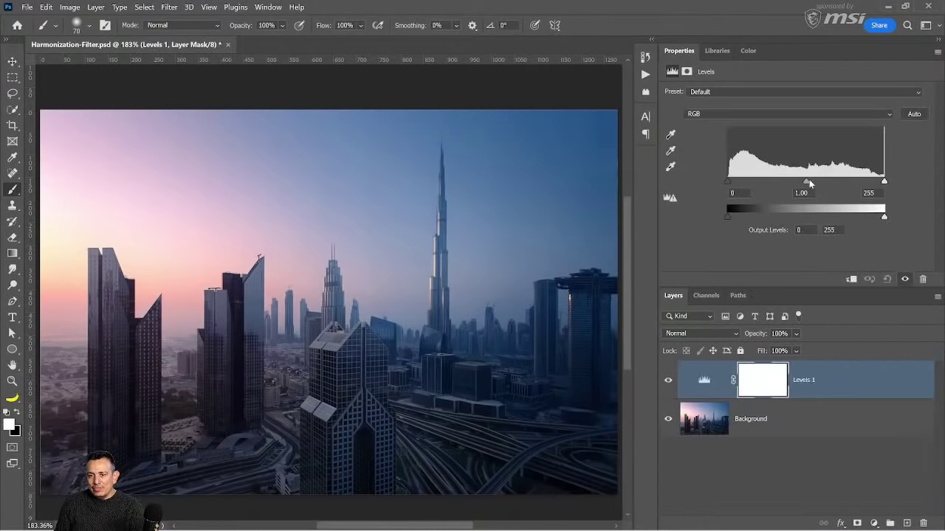
{"action": "mouse_move", "coordinate": [808, 181]}
{"action": "left_mouse_down"}
{"action": "mouse_move", "coordinate": [867, 181]}
{"action": "mouse_move", "coordinate": [799, 181]}
{"action": "mouse_move", "coordinate": [821, 181]}
{"action": "left_mouse_up"}
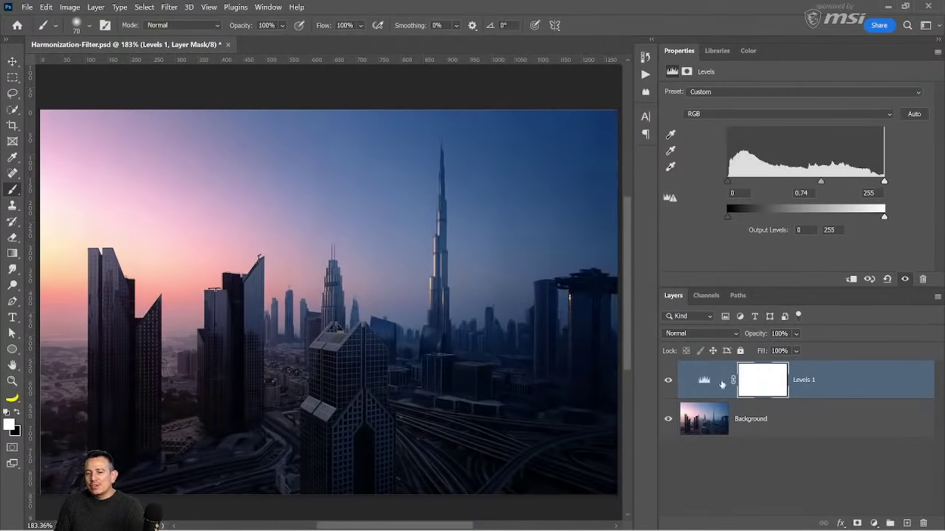
{"action": "left_click_drag", "start_coordinate": [722, 384], "coordinate": [923, 523]}
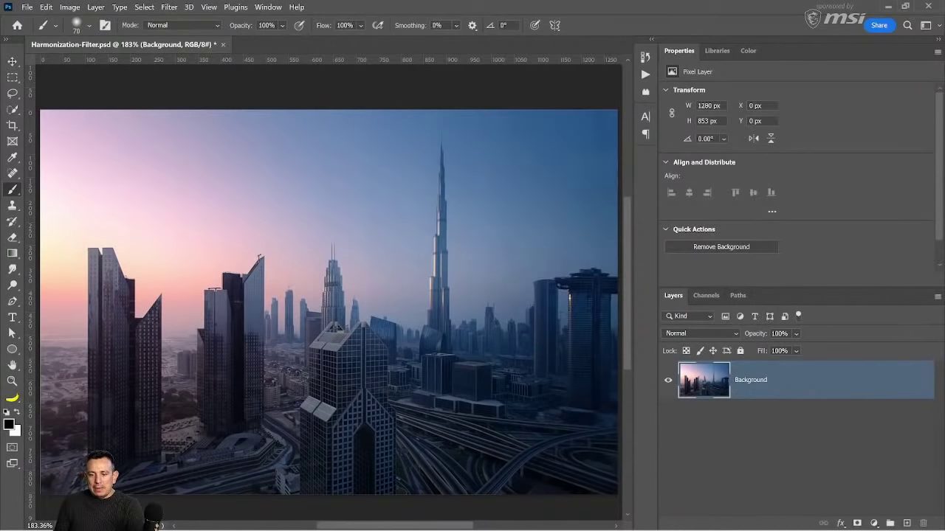
- Try a Curves adjustment layer above Background with the black endpoint raised fully and the white endpoint at output 0, and delete it
{"action": "left_click", "coordinate": [873, 523]}
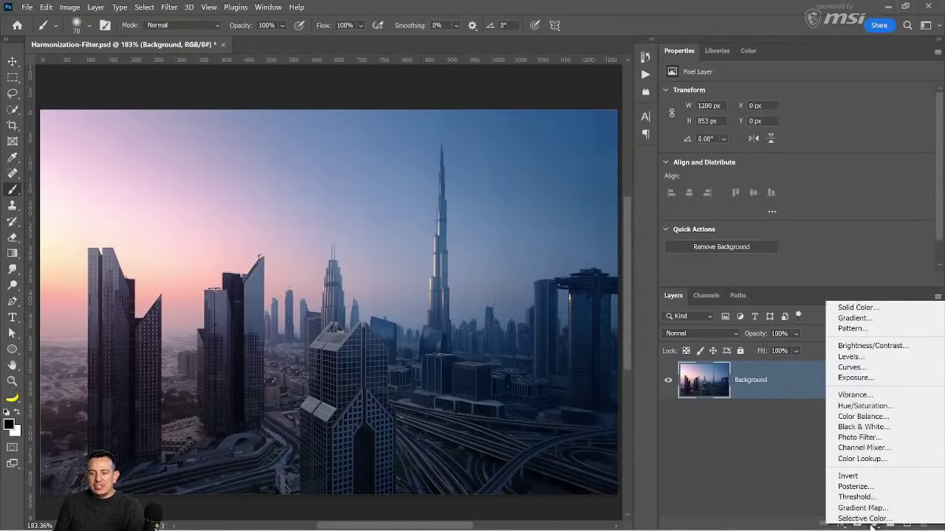
{"action": "left_click", "coordinate": [881, 368]}
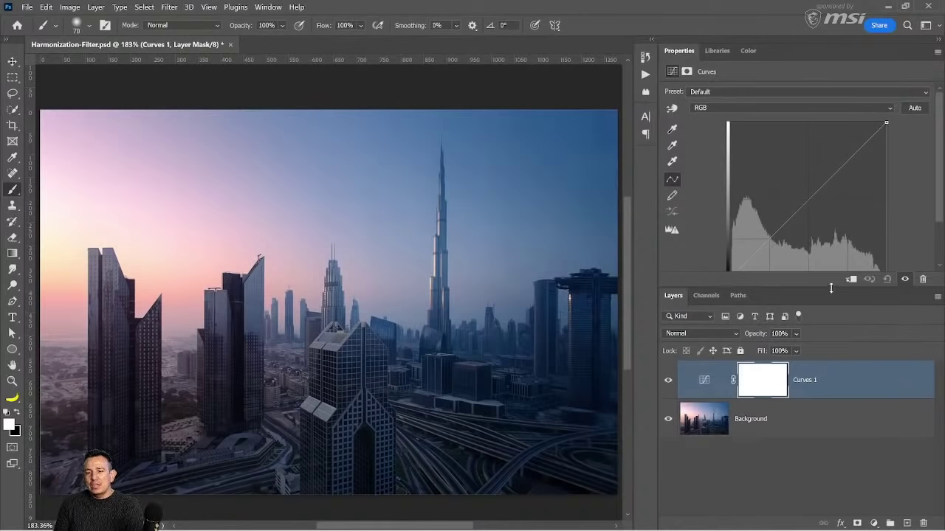
{"action": "left_click_drag", "start_coordinate": [830, 288], "coordinate": [838, 339]}
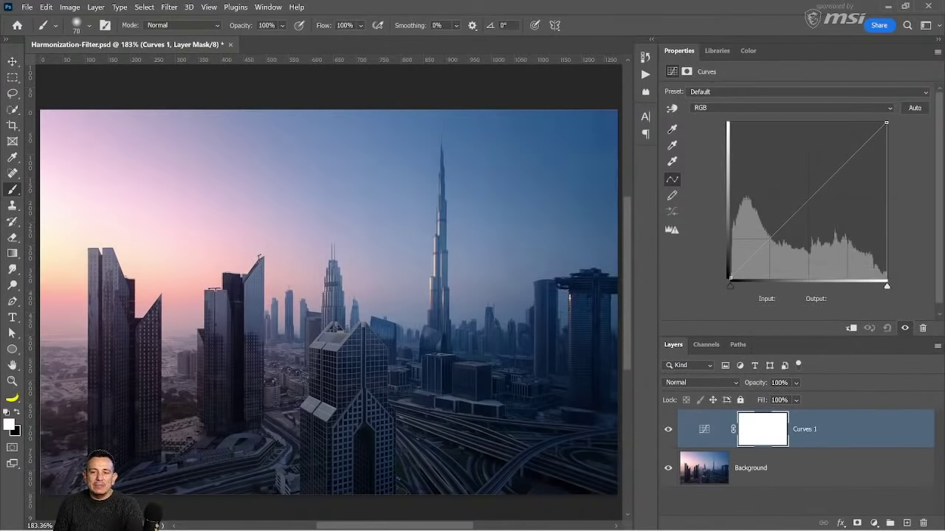
{"action": "left_click_drag", "start_coordinate": [731, 278], "coordinate": [730, 122]}
{"action": "left_click_drag", "start_coordinate": [886, 123], "coordinate": [887, 310]}
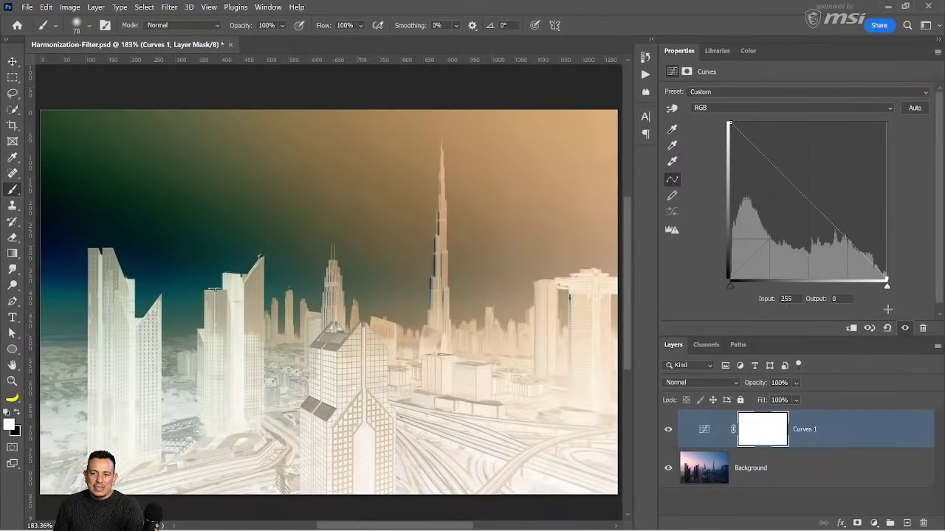
{"action": "left_click_drag", "start_coordinate": [698, 435], "coordinate": [922, 523]}
- Try an Invert adjustment layer on the city image, and delete it
{"action": "left_click", "coordinate": [875, 524]}
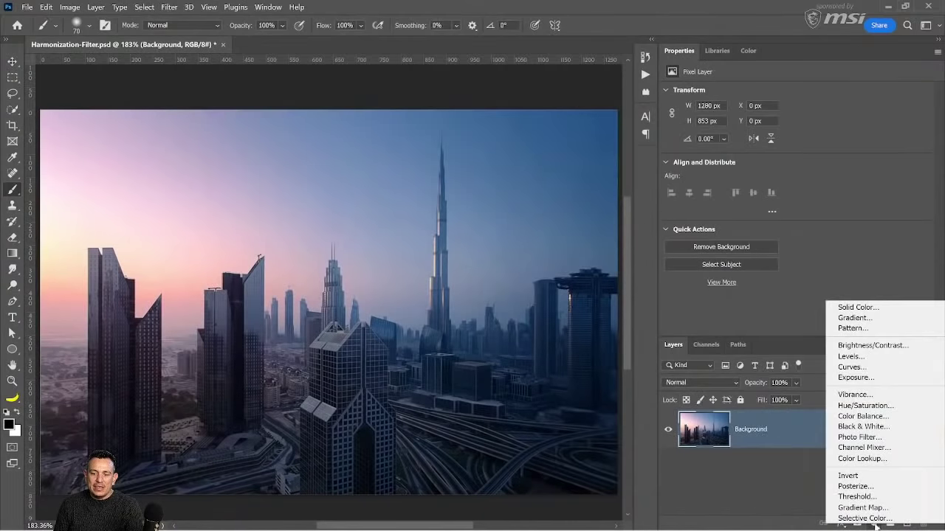
{"action": "left_click", "coordinate": [856, 476]}
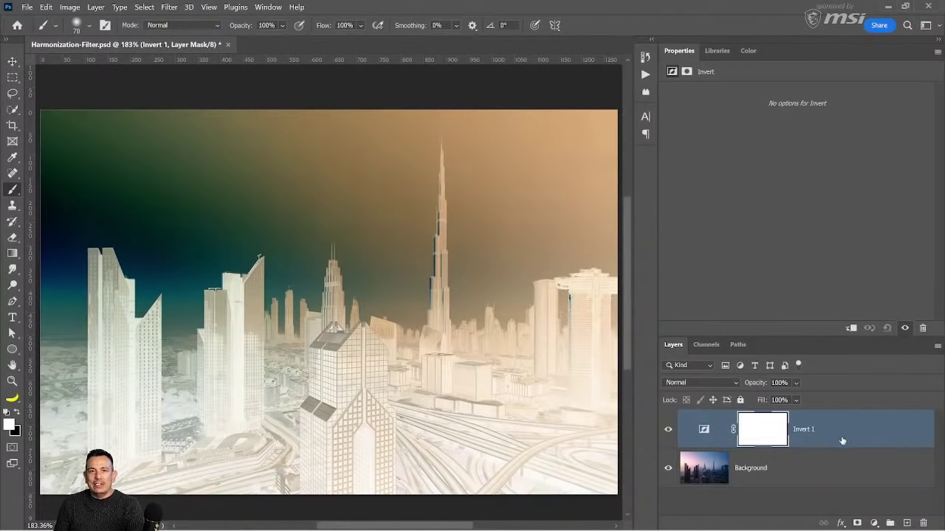
{"action": "left_click_drag", "start_coordinate": [842, 441], "coordinate": [923, 523]}
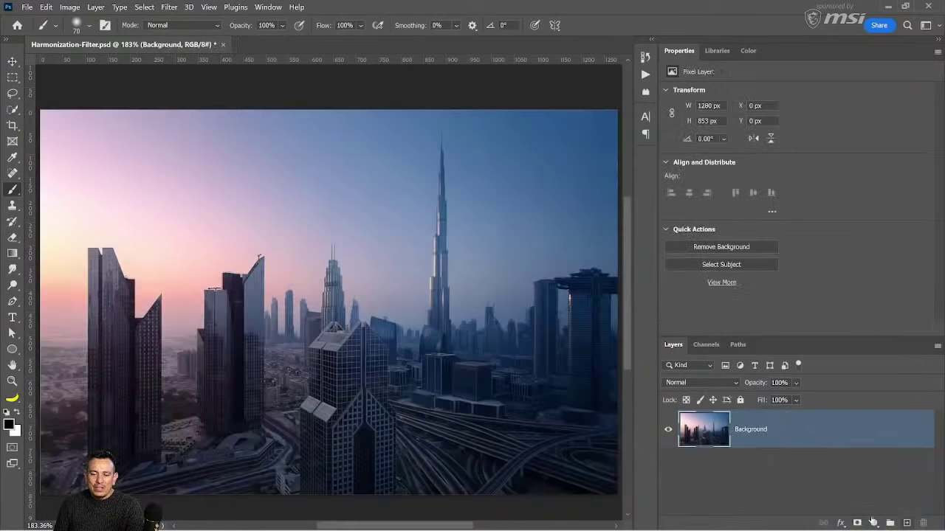
- Try inverting the city image with a Curves layer, white endpoint at output 0 and black endpoint at output 255, and delete it
{"action": "left_click", "coordinate": [873, 522]}
{"action": "left_click", "coordinate": [841, 364]}
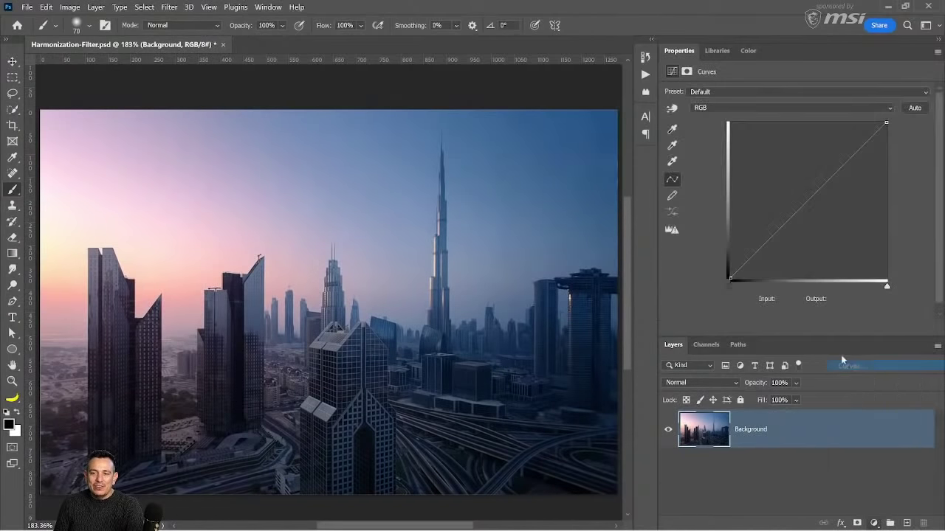
{"action": "left_click_drag", "start_coordinate": [886, 122], "coordinate": [887, 279]}
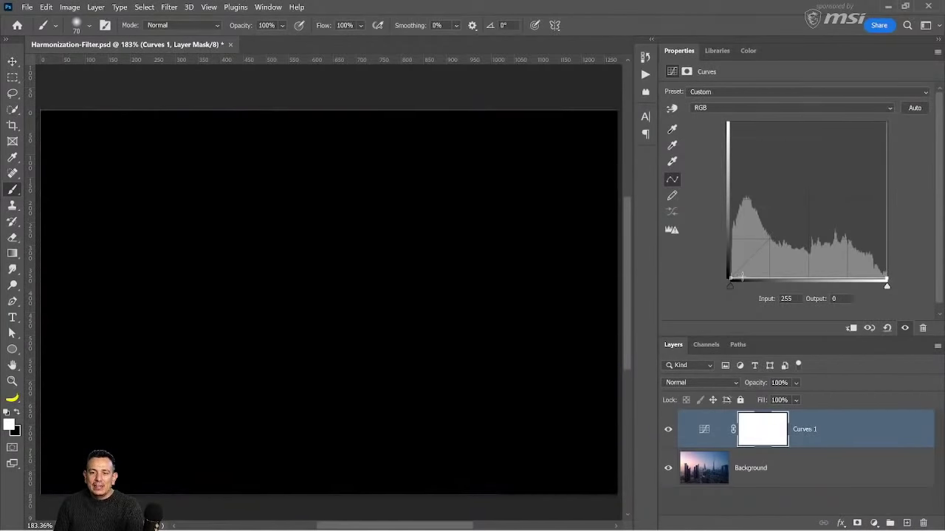
{"action": "left_click_drag", "start_coordinate": [730, 279], "coordinate": [729, 123]}
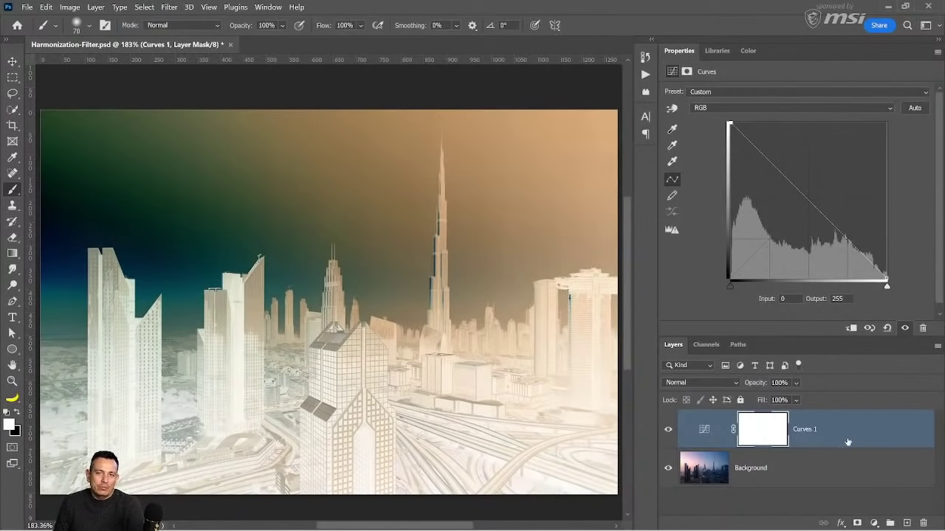
{"action": "left_click_drag", "start_coordinate": [698, 444], "coordinate": [923, 523]}
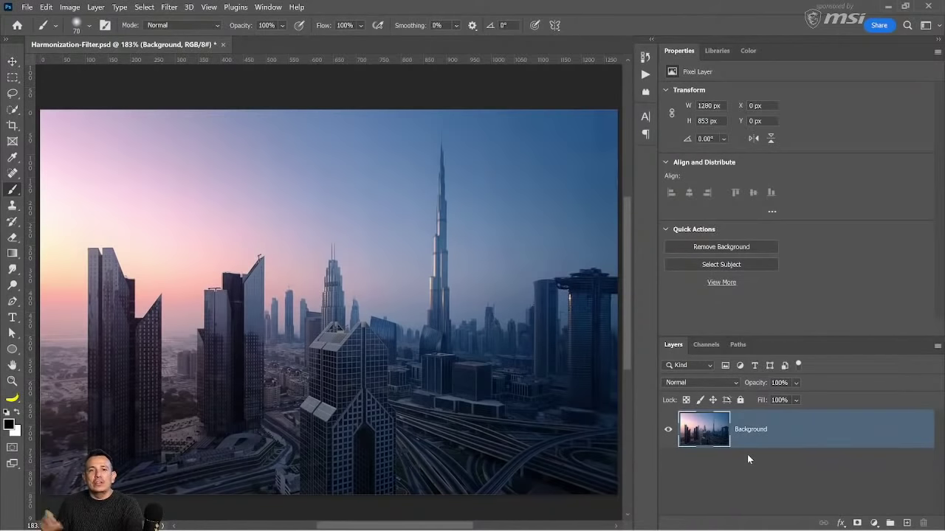
{"action": "left_click", "coordinate": [874, 524]}
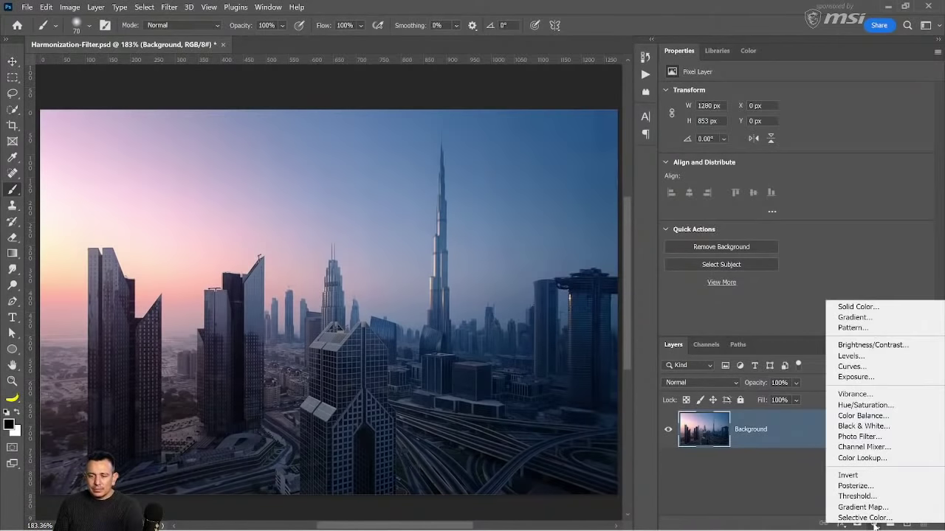
{"action": "left_click", "coordinate": [849, 366]}
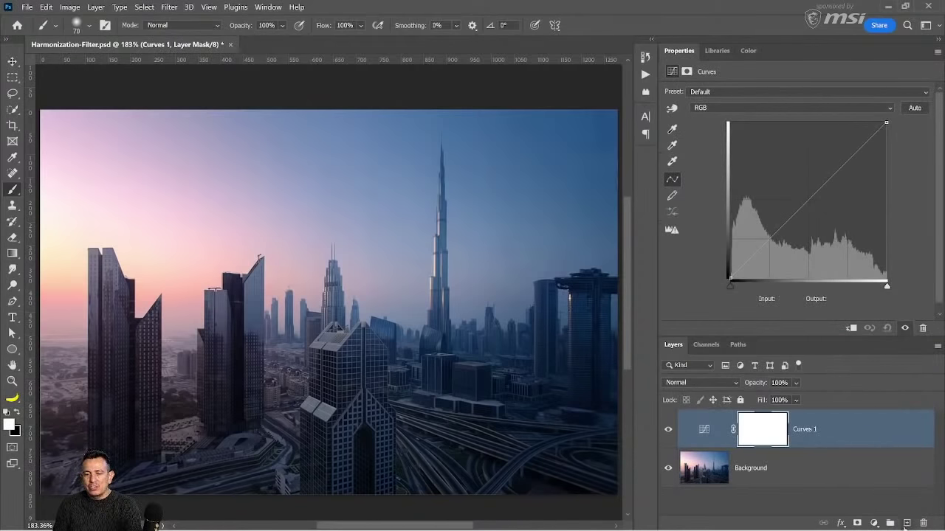
{"action": "left_click", "coordinate": [874, 523]}
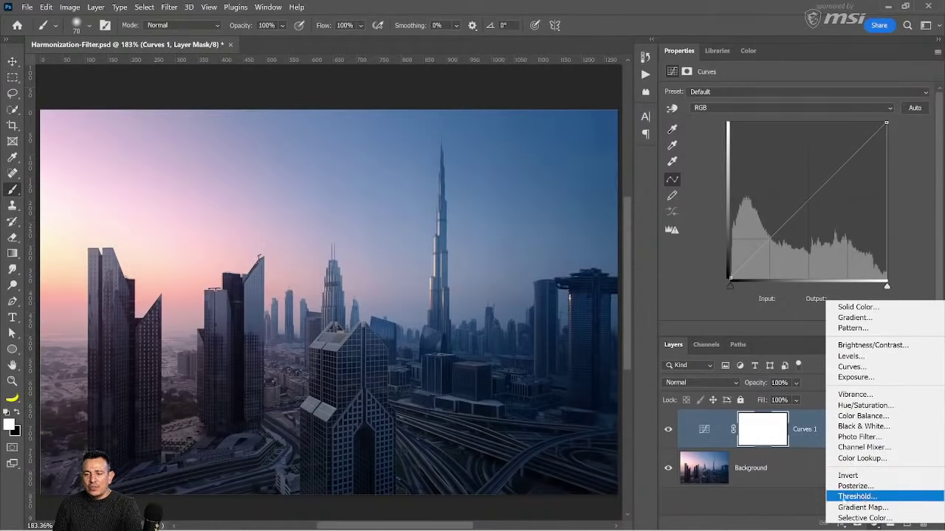
{"action": "left_click", "coordinate": [745, 490]}
{"action": "left_click_drag", "start_coordinate": [915, 440], "coordinate": [923, 523]}
{"action": "right_click", "coordinate": [804, 437]}
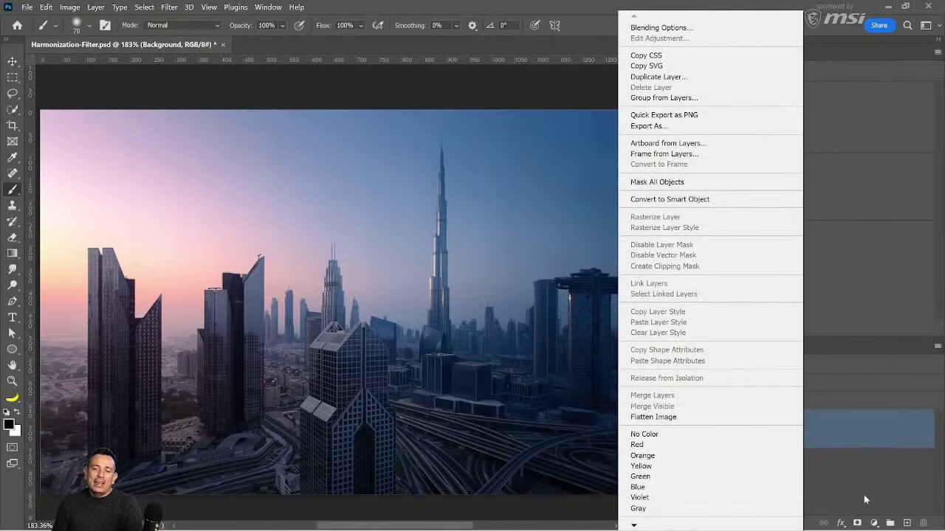
{"action": "left_click", "coordinate": [874, 523]}
{"action": "left_click", "coordinate": [874, 524]}
{"action": "left_click", "coordinate": [845, 363]}
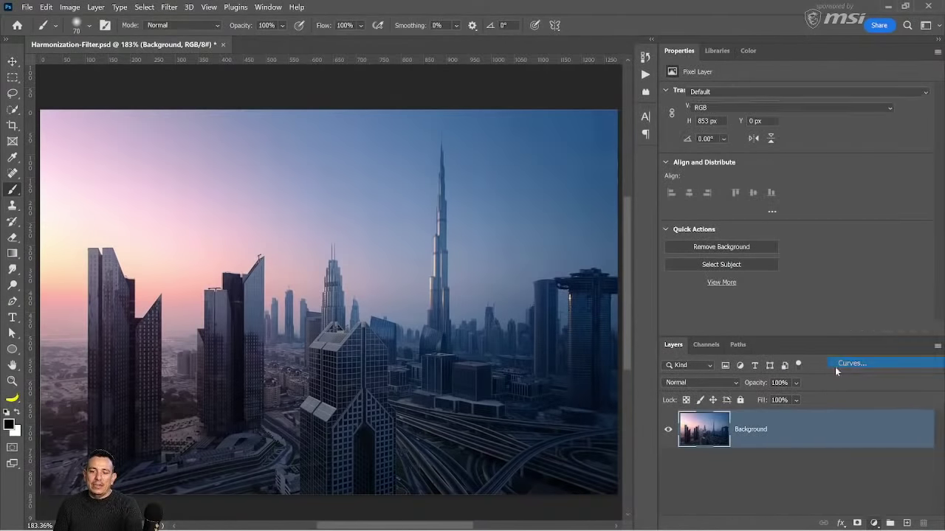
{"action": "left_click_drag", "start_coordinate": [704, 433], "coordinate": [923, 523]}
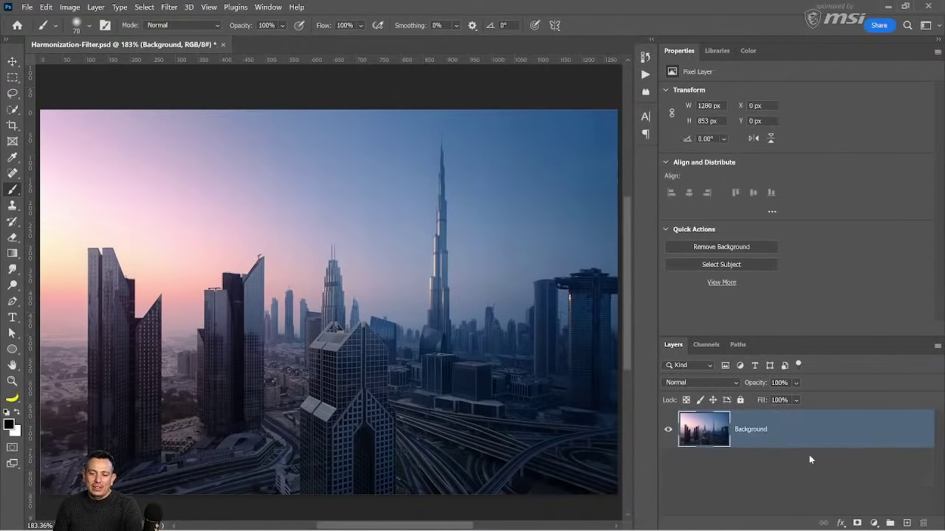
- Convert Background to a Smart Object and apply a Camera Raw S-curve with darkened shadows and an upper point at input 160, output 170
{"action": "right_click", "coordinate": [789, 438]}
{"action": "left_click", "coordinate": [655, 200]}
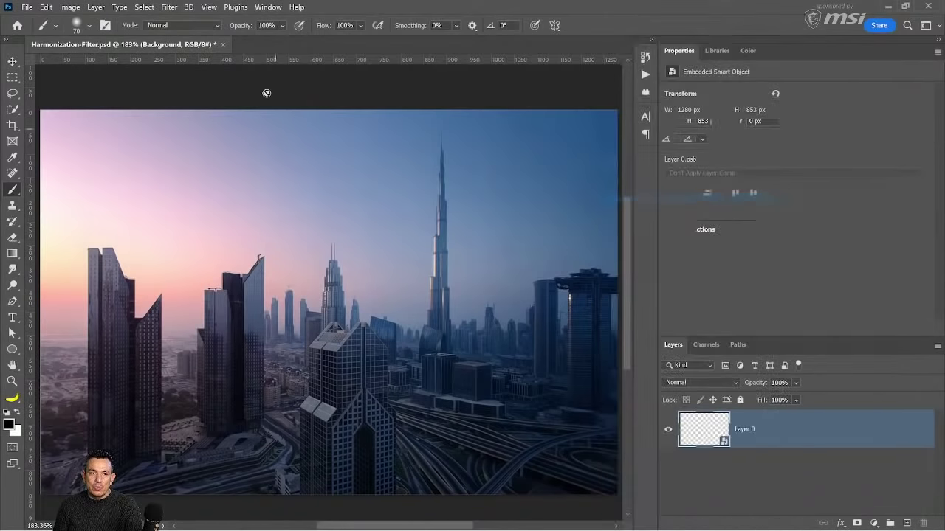
{"action": "left_click", "coordinate": [169, 7]}
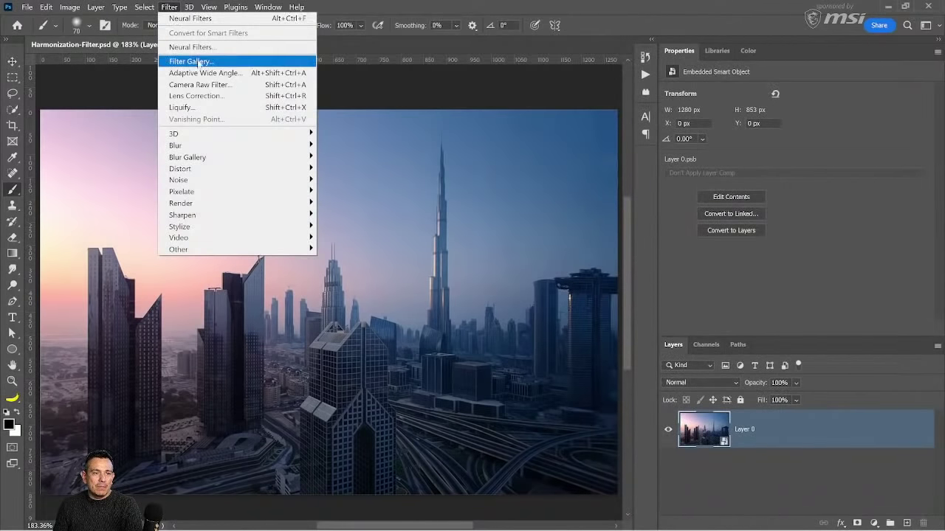
{"action": "left_click", "coordinate": [623, 341]}
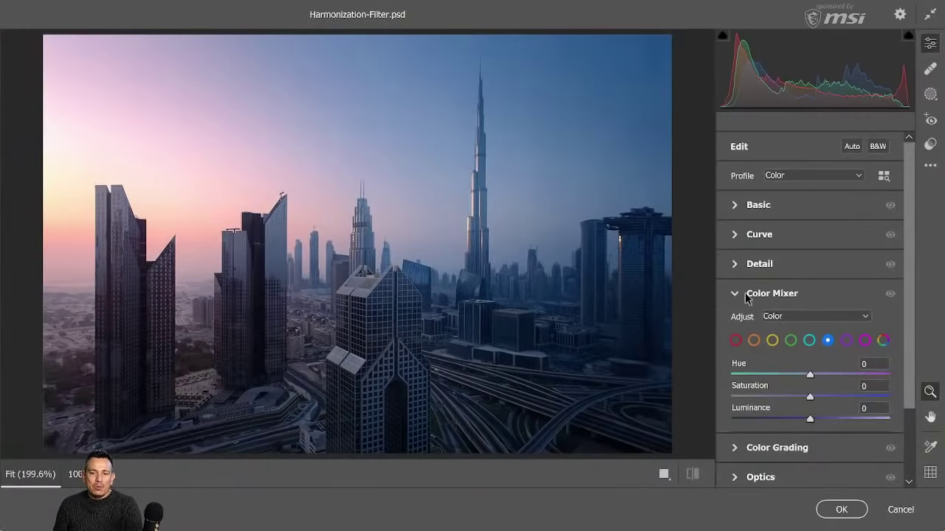
{"action": "left_click", "coordinate": [748, 295]}
{"action": "left_click", "coordinate": [745, 234]}
{"action": "left_click_drag", "start_coordinate": [783, 321], "coordinate": [780, 356]}
{"action": "left_click_drag", "start_coordinate": [845, 295], "coordinate": [832, 279]}
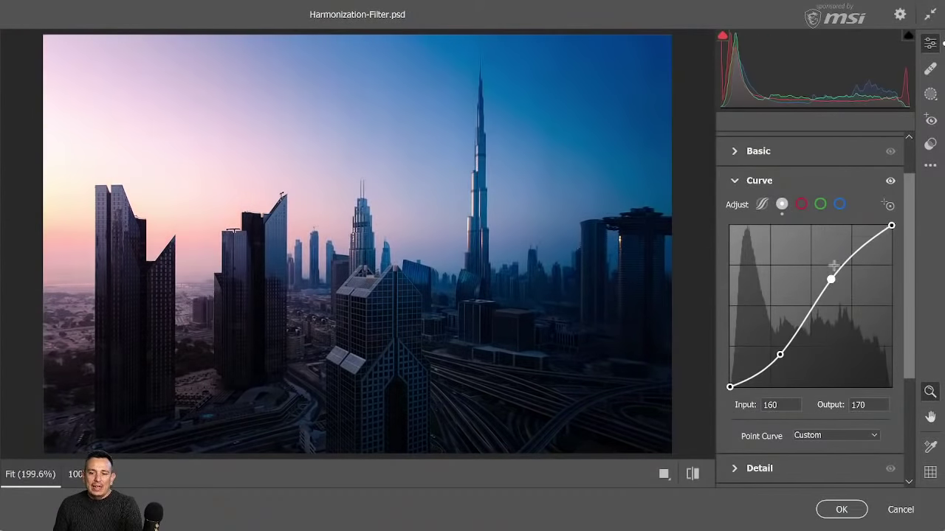
{"action": "left_click", "coordinate": [838, 511]}
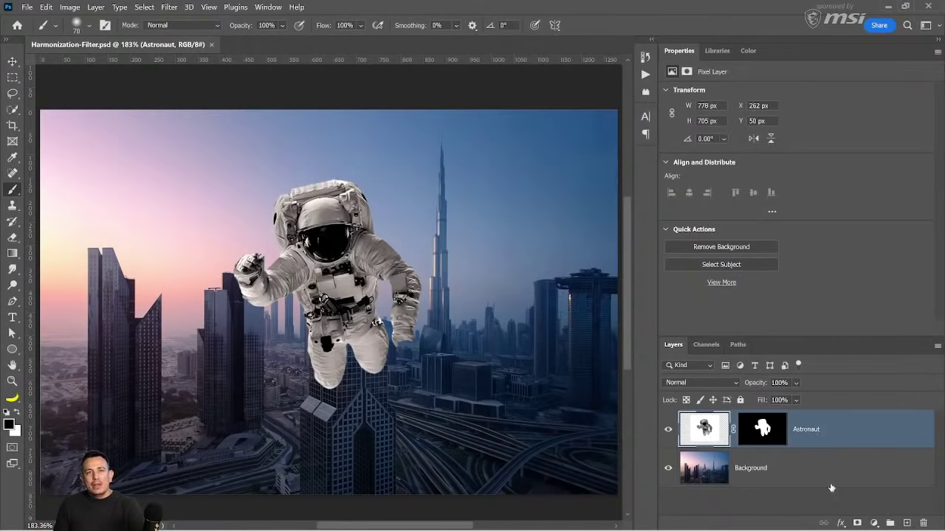
{"action": "left_click", "coordinate": [874, 523]}
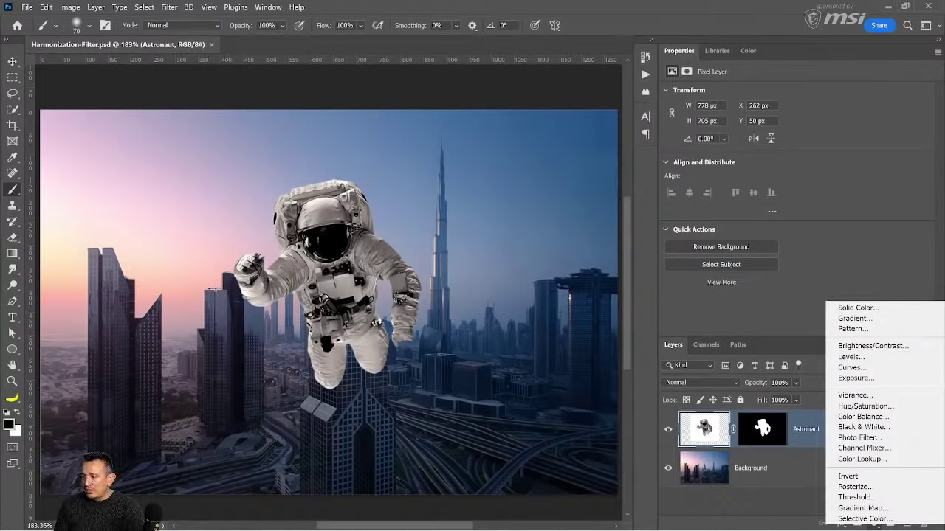
{"action": "key", "text": "Escape"}
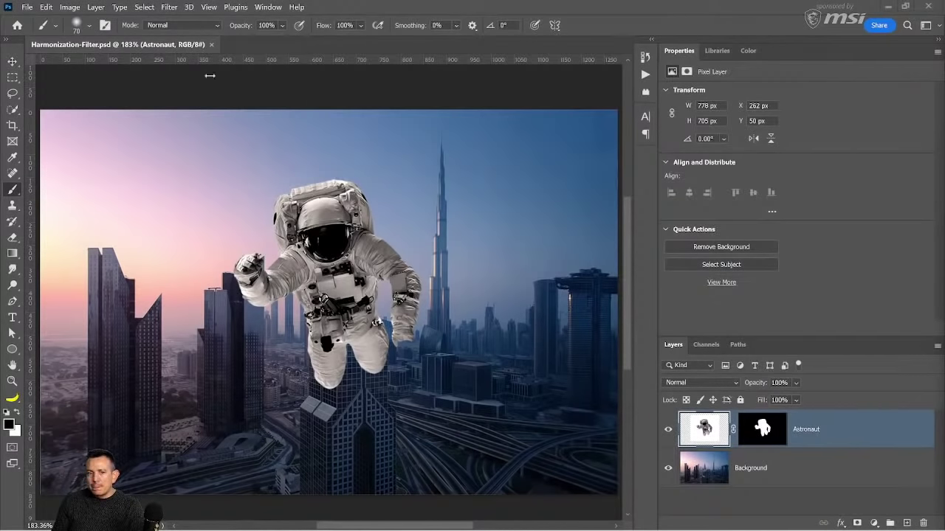
- Open before-jpg-compression.jpg from the 20 - Neural Filters folder
{"action": "left_click", "coordinate": [26, 7]}
{"action": "left_click", "coordinate": [45, 27]}
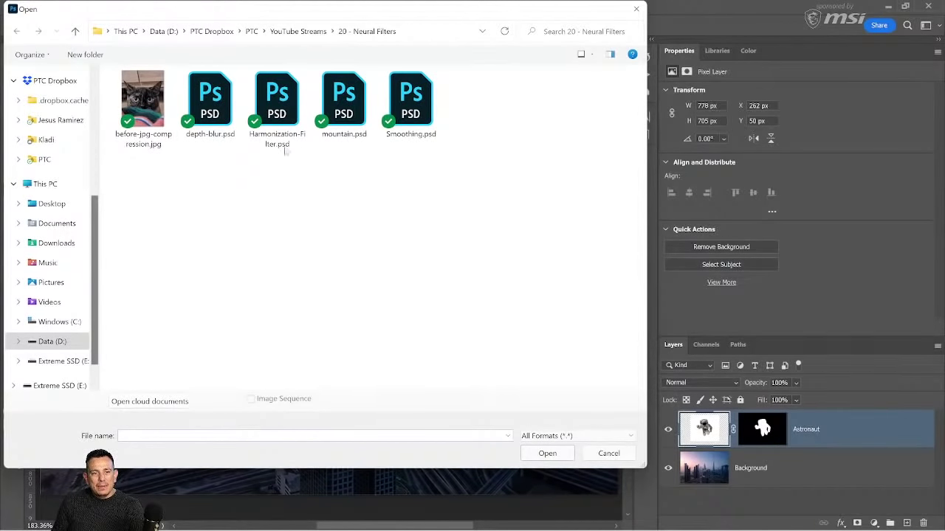
{"action": "left_click", "coordinate": [146, 116]}
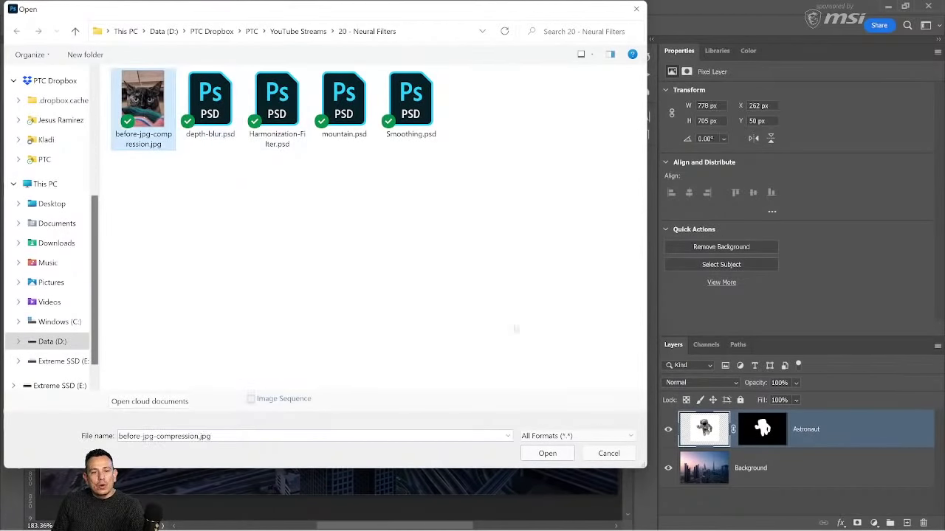
{"action": "left_click", "coordinate": [552, 456]}
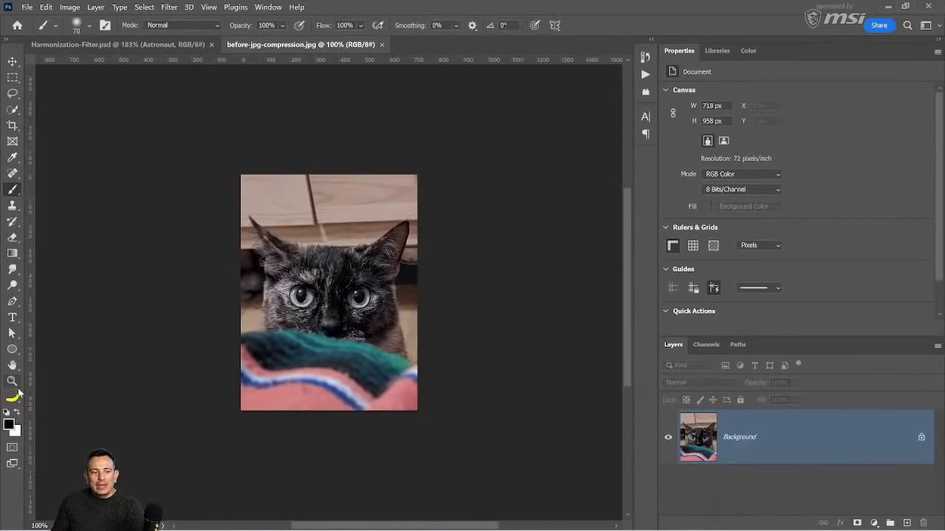
- Examine the JPEG compression artifacts around the cat's ear and fur at up to 800% magnification
{"action": "left_click", "coordinate": [369, 239]}
{"action": "left_click", "coordinate": [370, 239]}
{"action": "right_click", "coordinate": [271, 359]}
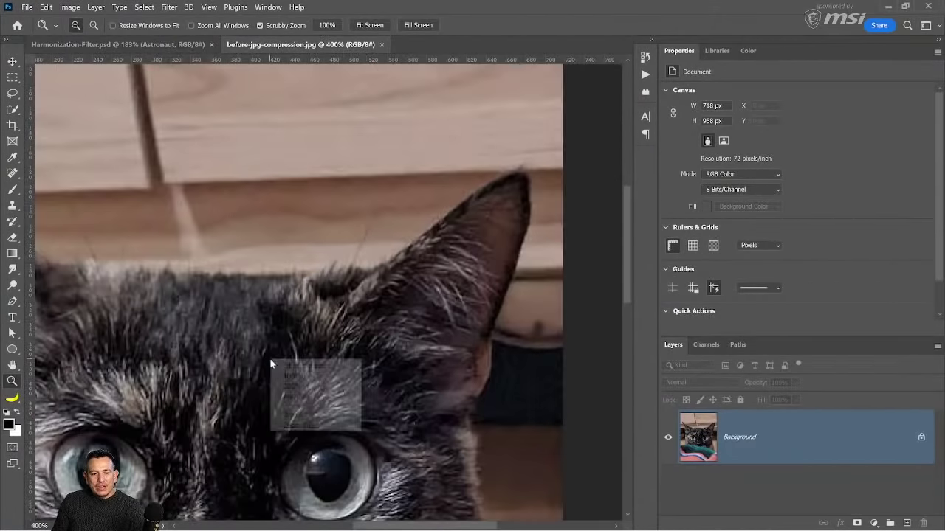
{"action": "left_click", "coordinate": [317, 366]}
{"action": "left_click_drag", "start_coordinate": [437, 160], "coordinate": [437, 161]}
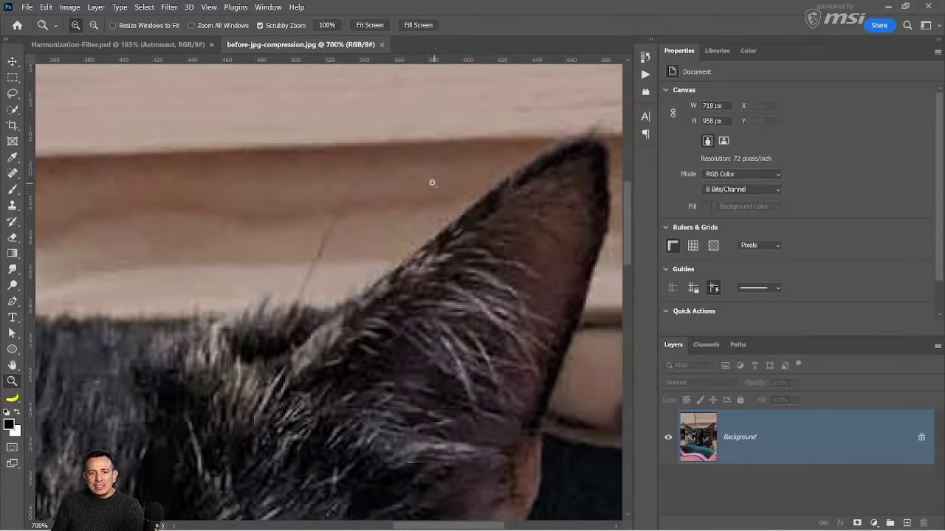
{"action": "left_click", "coordinate": [432, 183]}
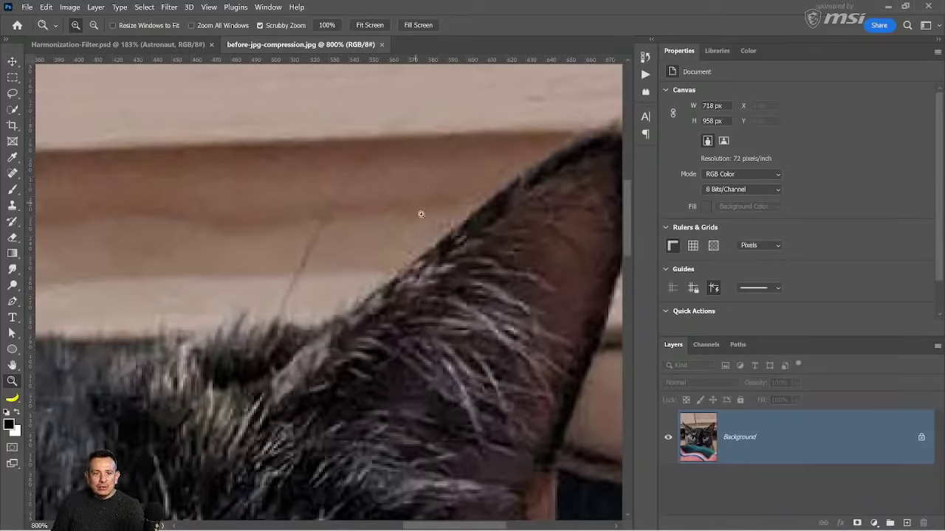
{"action": "left_click_drag", "start_coordinate": [403, 261], "coordinate": [433, 365]}
{"action": "left_click", "coordinate": [365, 267], "text": "alt"}
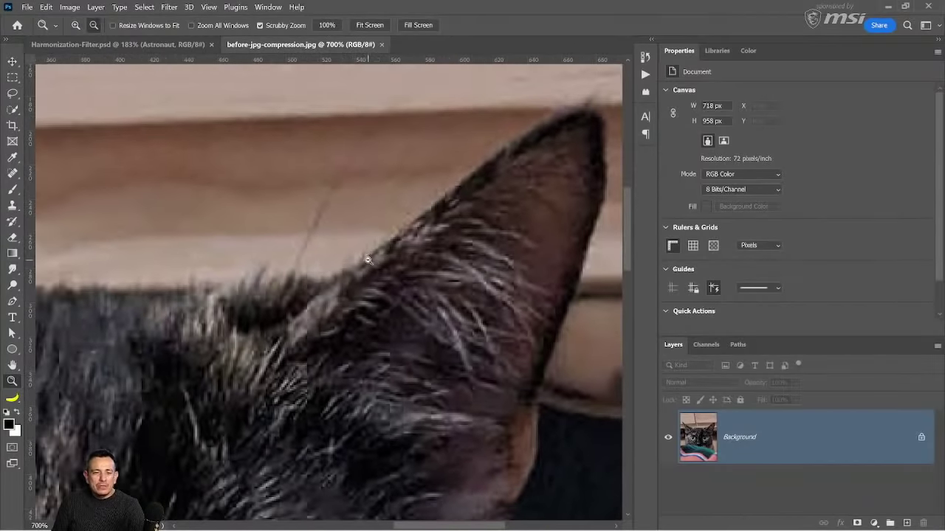
{"action": "left_click", "coordinate": [362, 231], "text": "alt"}
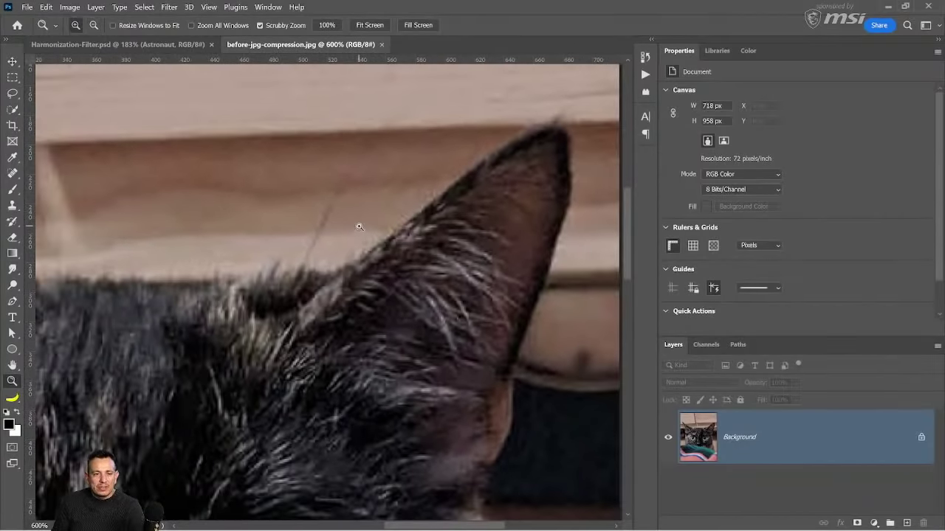
- Enable the JPEG Artifacts Removal neural filter at High strength on the cat photo
{"action": "left_click", "coordinate": [169, 7]}
{"action": "left_click", "coordinate": [187, 48]}
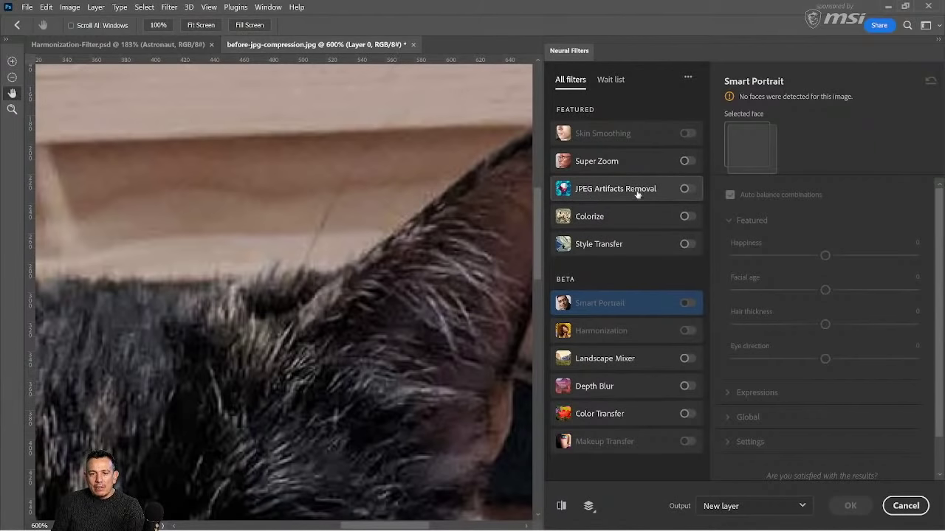
{"action": "left_click", "coordinate": [686, 189]}
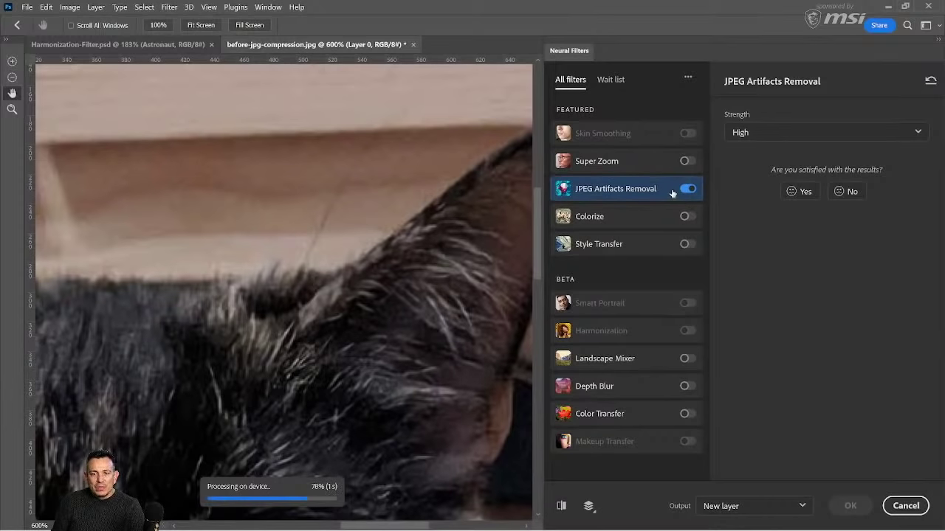
- Compare the filtered preview with the original around the cat's ears, fur, eyes and the wooden background
{"action": "left_click_drag", "start_coordinate": [429, 199], "coordinate": [316, 317]}
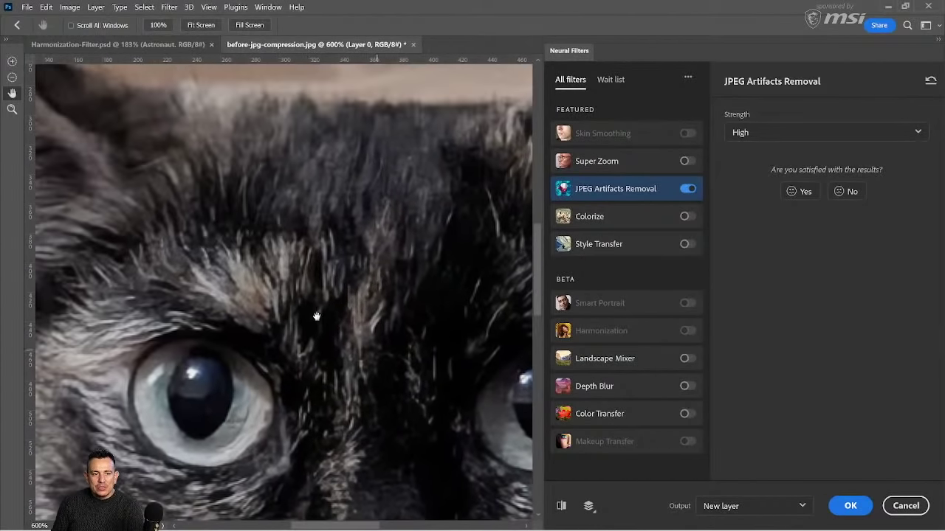
{"action": "left_click_drag", "start_coordinate": [339, 283], "coordinate": [221, 382]}
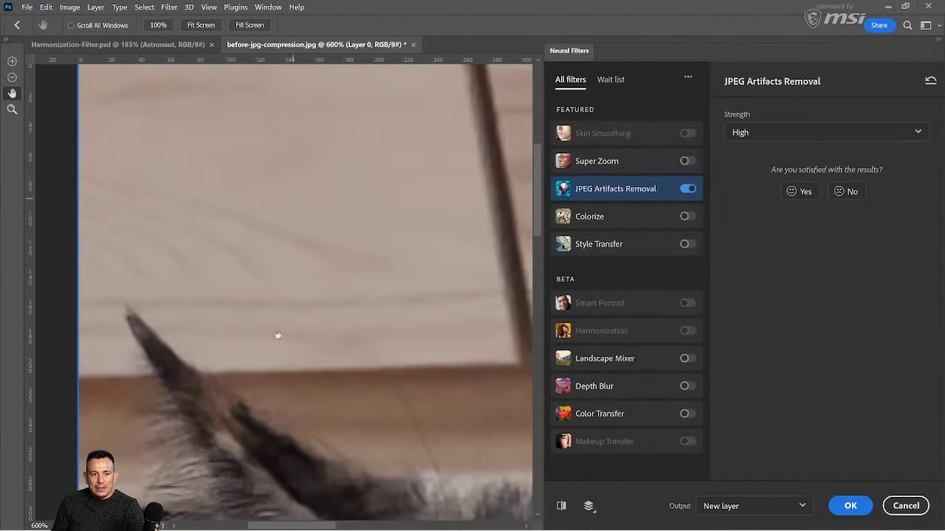
{"action": "mouse_move", "coordinate": [259, 337]}
{"action": "left_mouse_down"}
{"action": "mouse_move", "coordinate": [199, 329]}
{"action": "mouse_move", "coordinate": [239, 359]}
{"action": "mouse_move", "coordinate": [270, 337]}
{"action": "mouse_move", "coordinate": [256, 347]}
{"action": "left_mouse_up"}
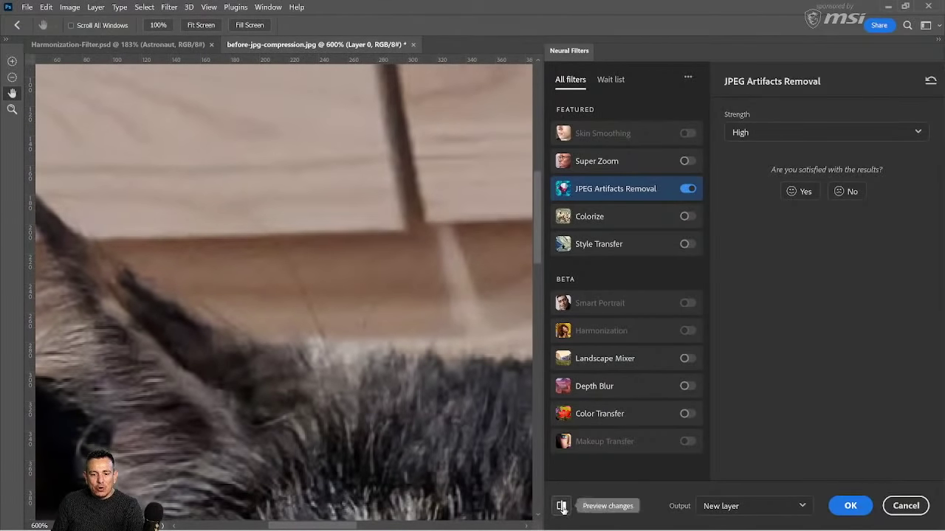
{"action": "left_click", "coordinate": [561, 507]}
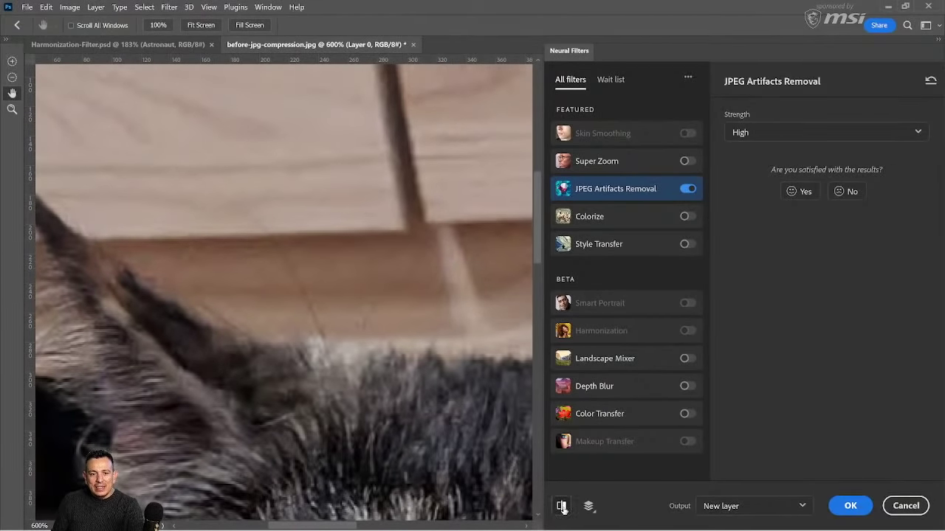
{"action": "left_click", "coordinate": [562, 507]}
{"action": "left_click", "coordinate": [562, 507]}
{"action": "left_click", "coordinate": [561, 508]}
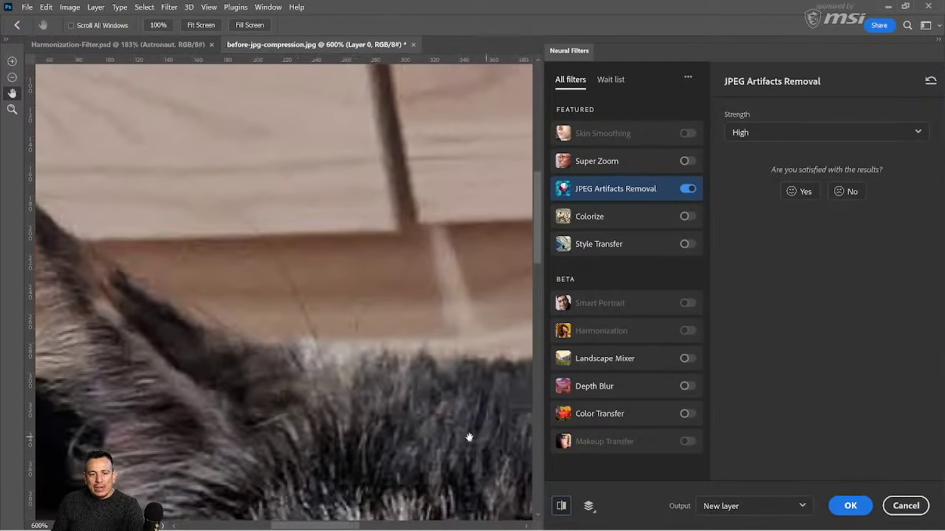
{"action": "left_click_drag", "start_coordinate": [468, 437], "coordinate": [397, 326]}
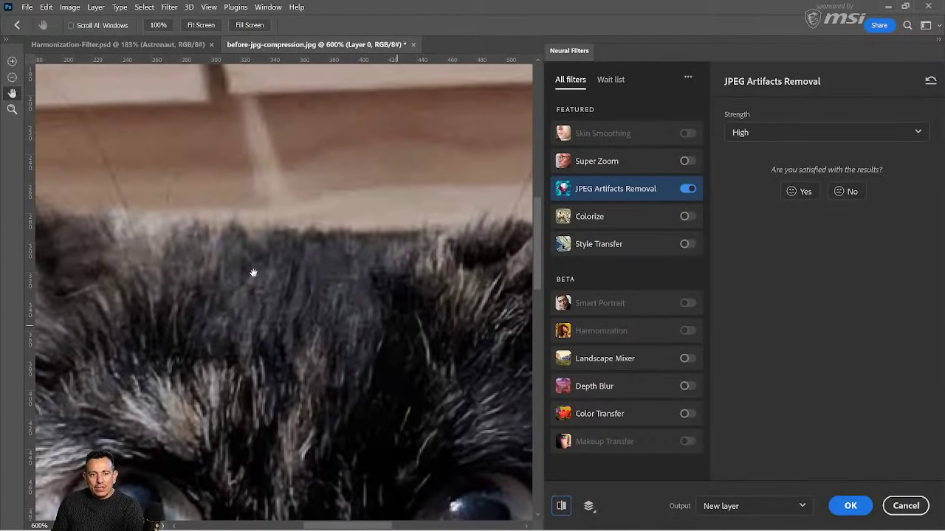
{"action": "left_click", "coordinate": [562, 507]}
{"action": "left_click", "coordinate": [562, 508]}
{"action": "scroll", "coordinate": [392, 282], "scroll_direction": "right", "scroll_amount": 5}
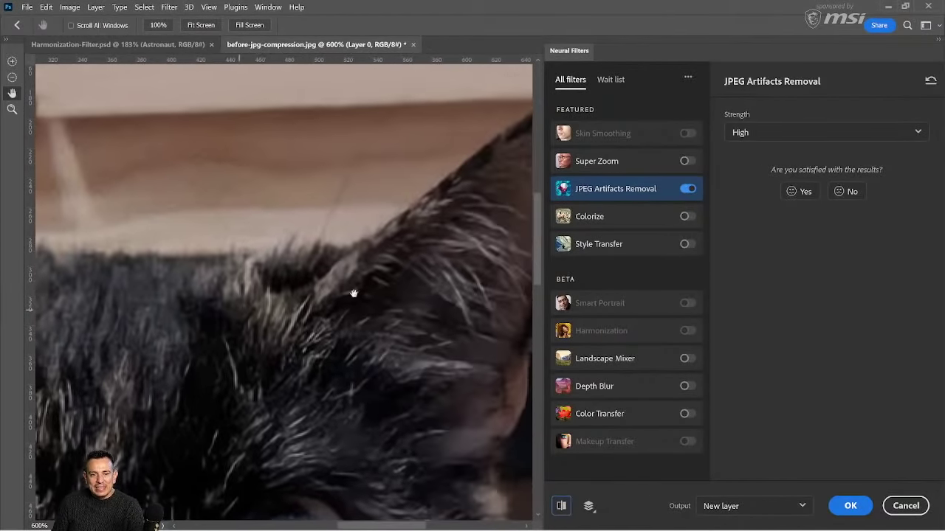
{"action": "left_click", "coordinate": [561, 507]}
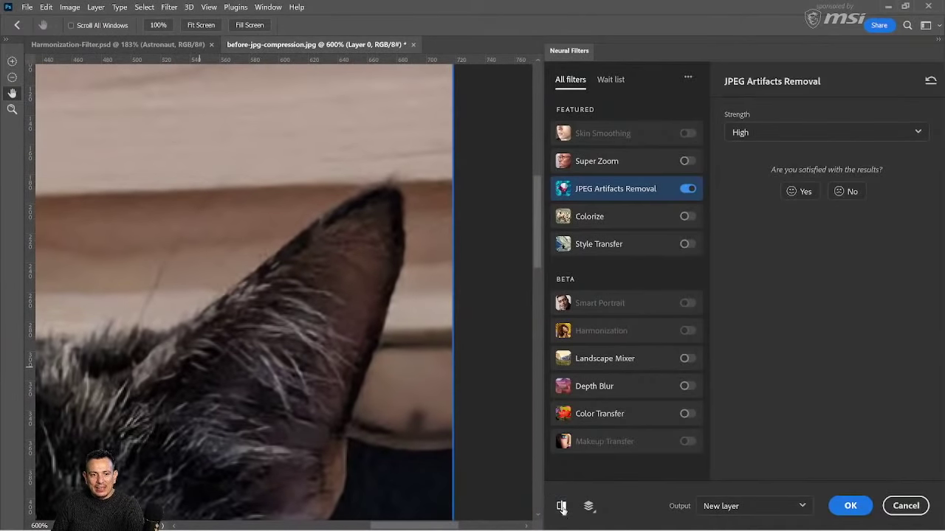
{"action": "left_click", "coordinate": [562, 508]}
{"action": "scroll", "coordinate": [375, 281], "scroll_direction": "up", "scroll_amount": 4}
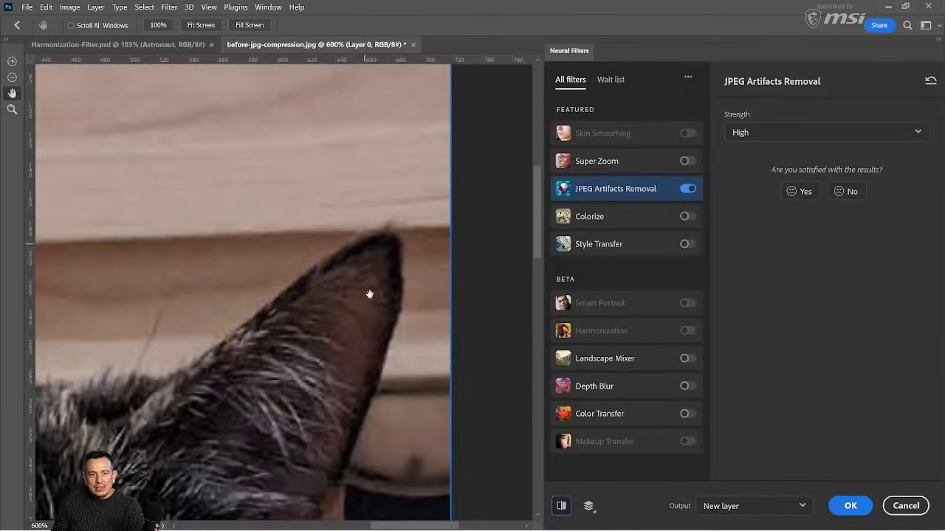
{"action": "scroll", "coordinate": [418, 290], "scroll_direction": "up", "scroll_amount": 3}
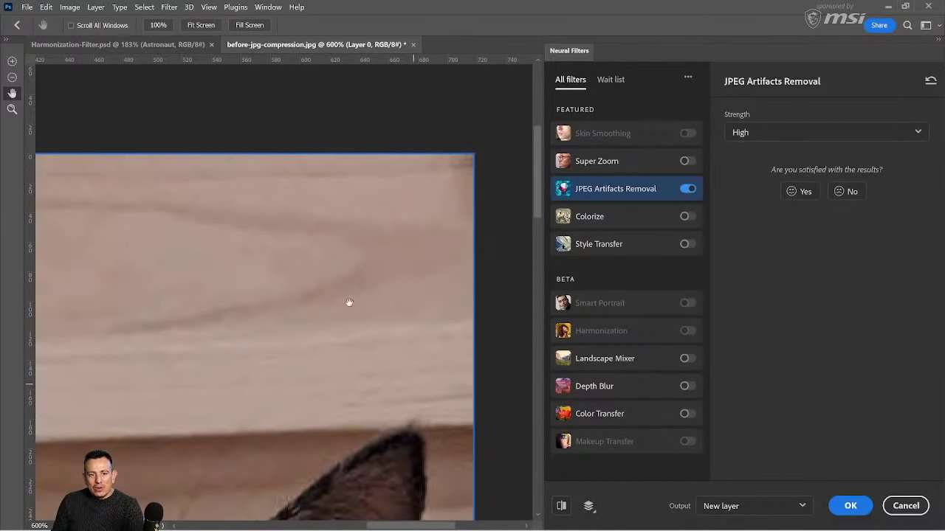
{"action": "scroll", "coordinate": [343, 319], "scroll_direction": "down", "scroll_amount": 5}
{"action": "scroll", "coordinate": [342, 318], "scroll_direction": "down", "scroll_amount": 8}
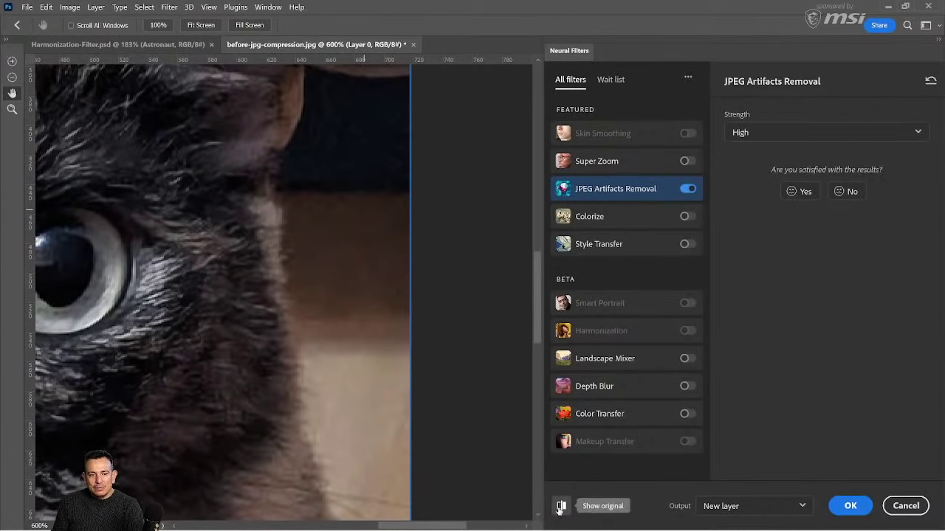
- Output the filter result to a new layer and toggle that layer's visibility to compare it with the original
{"action": "left_click", "coordinate": [850, 506]}
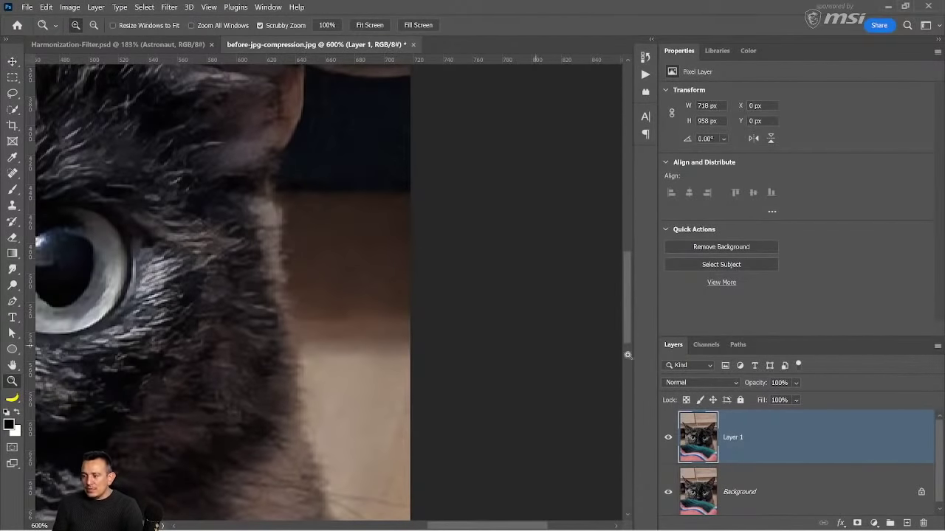
{"action": "left_click", "coordinate": [672, 441]}
{"action": "left_click", "coordinate": [671, 442]}
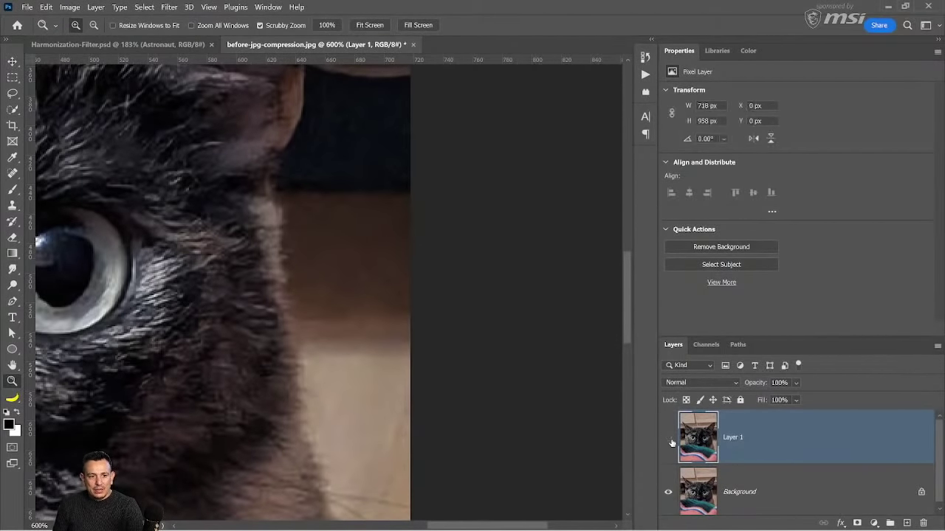
{"action": "left_click", "coordinate": [672, 441]}
{"action": "left_click", "coordinate": [672, 442]}
{"action": "left_click", "coordinate": [671, 441]}
{"action": "left_click", "coordinate": [672, 441]}
{"action": "left_click", "coordinate": [672, 442]}
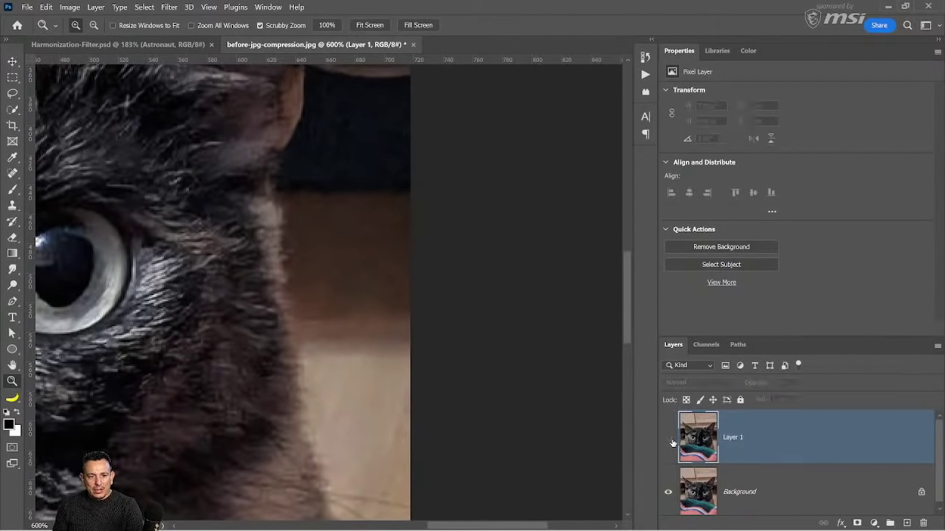
{"action": "left_click", "coordinate": [671, 441]}
- Fit the whole photo in view and delete the filtered Layer 1
{"action": "double_click", "coordinate": [12, 366]}
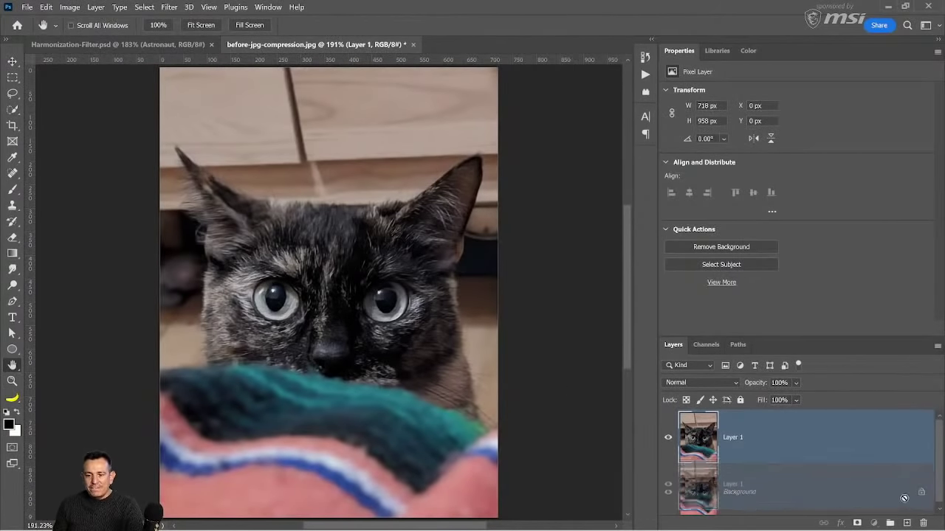
{"action": "key", "text": "ctrl+e"}
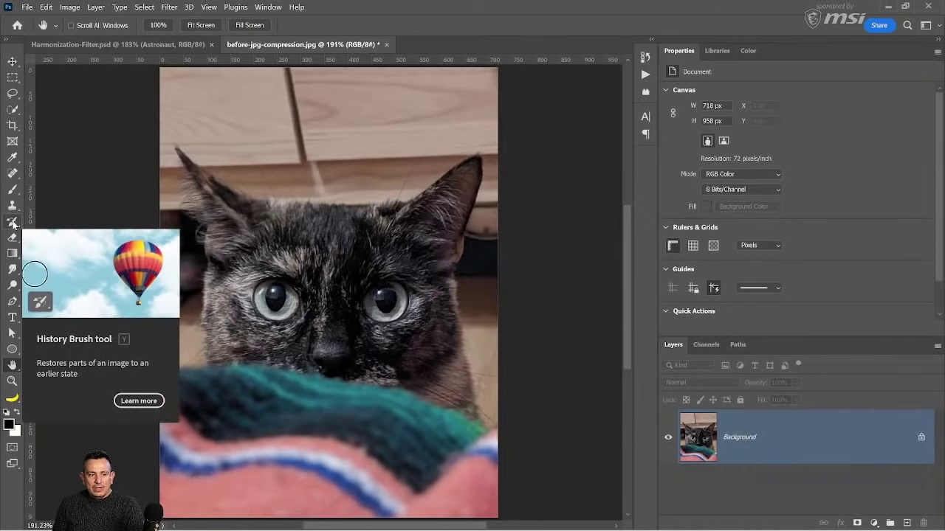
- Activate the History Brush tool and show an enlarged History panel listing all recorded states
{"action": "left_click", "coordinate": [12, 222]}
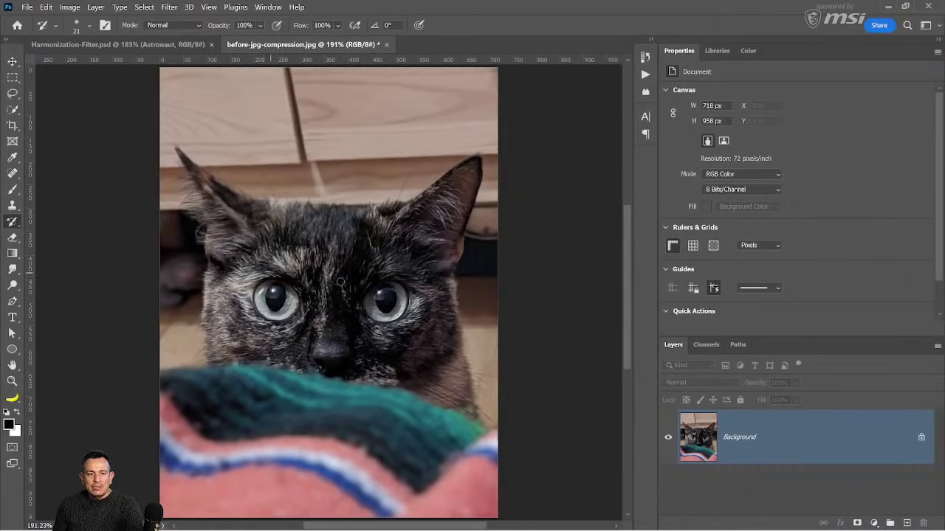
{"action": "left_click", "coordinate": [269, 8]}
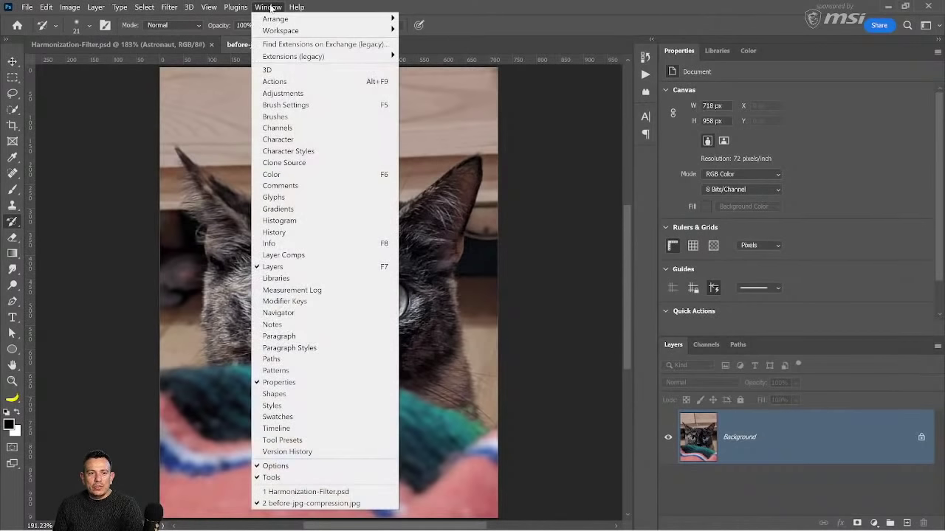
{"action": "left_click", "coordinate": [274, 233]}
{"action": "left_click_drag", "start_coordinate": [598, 131], "coordinate": [605, 318]}
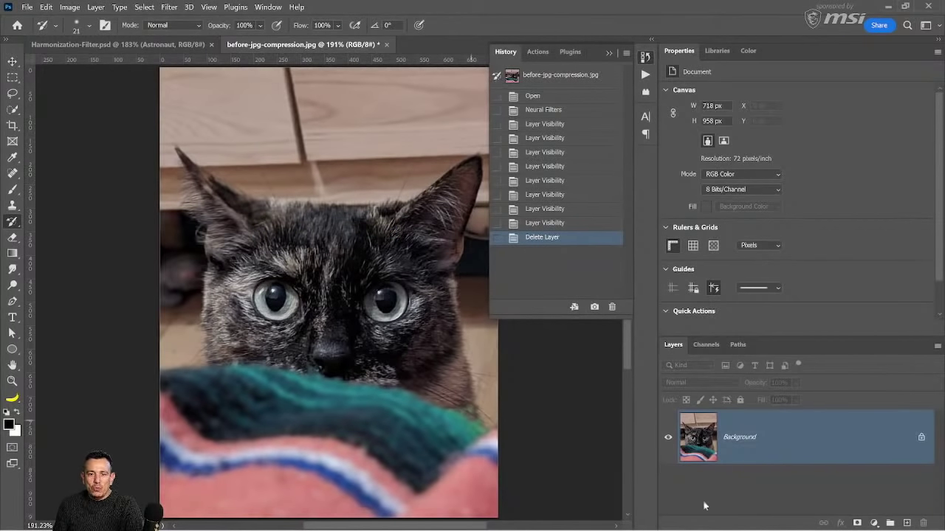
- Add a Gradient Map adjustment layer above the Background using a blue-to-cyan gradient from the Blues presets
{"action": "left_click", "coordinate": [874, 523]}
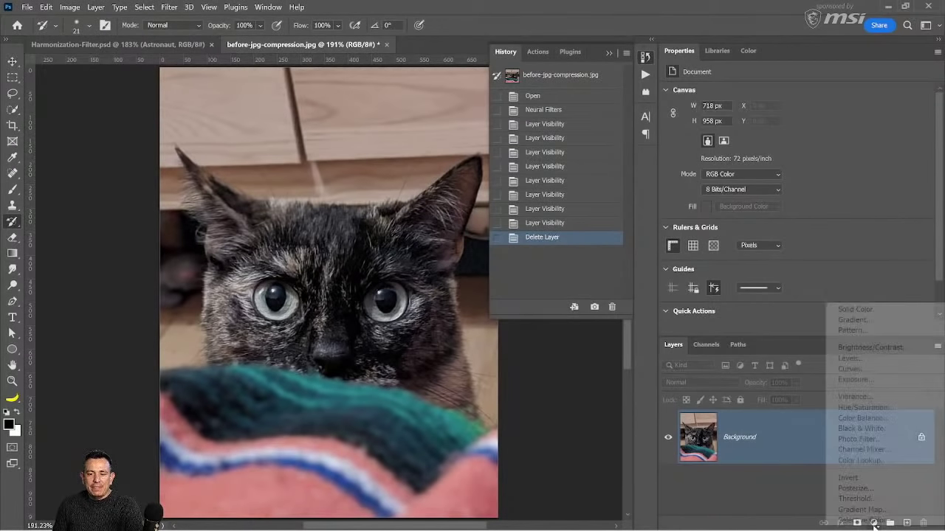
{"action": "left_click", "coordinate": [874, 510]}
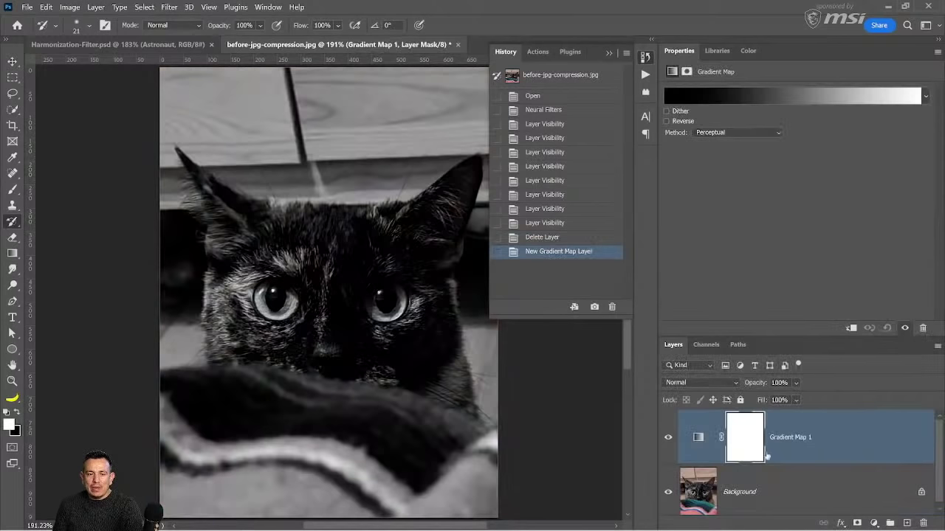
{"action": "left_click", "coordinate": [925, 96]}
{"action": "left_click", "coordinate": [671, 139]}
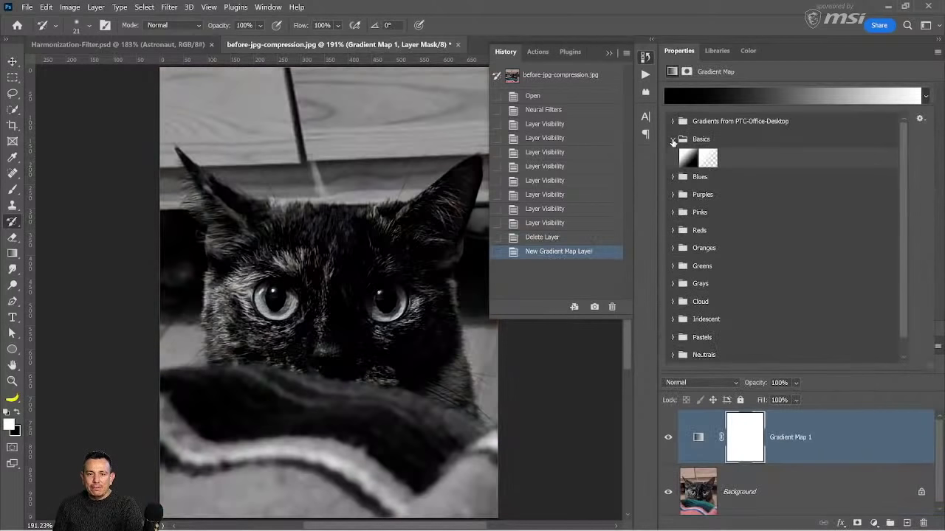
{"action": "left_click", "coordinate": [673, 177]}
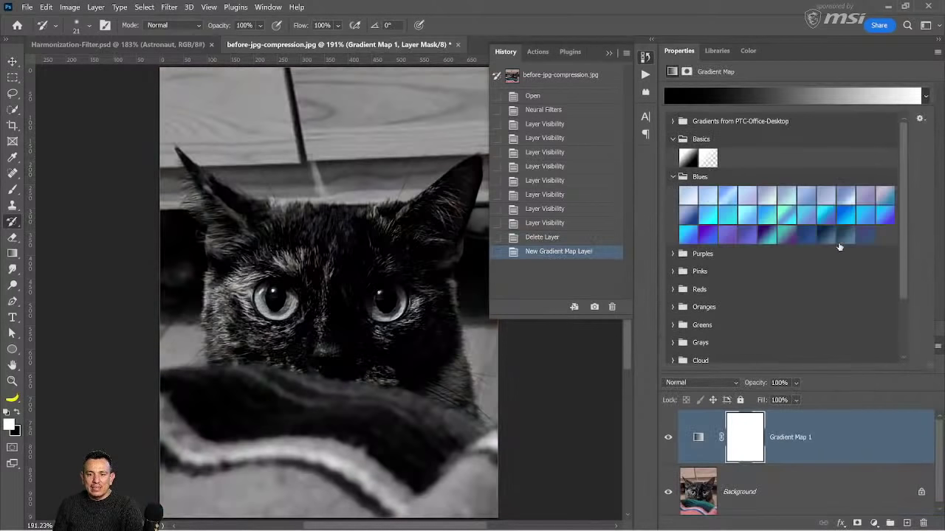
{"action": "left_click", "coordinate": [846, 220]}
{"action": "left_click", "coordinate": [820, 445]}
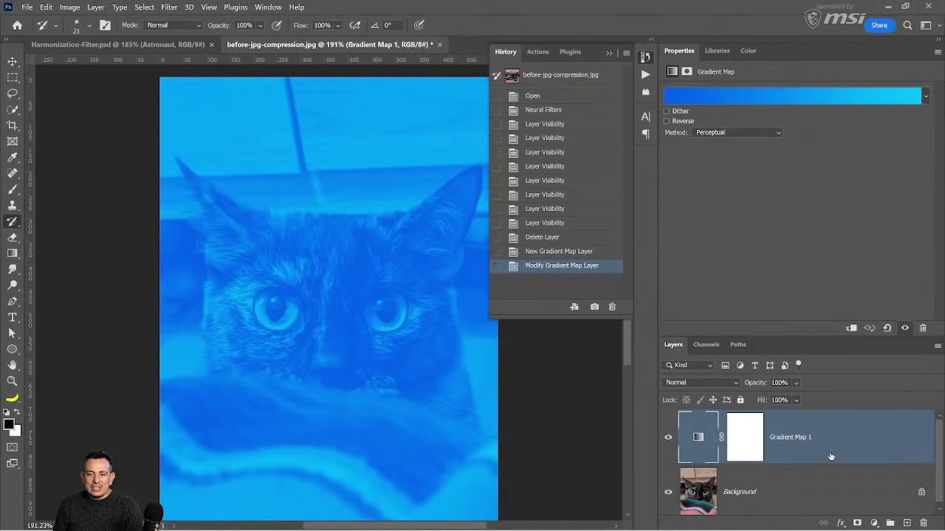
- Add a Black & White adjustment layer and set the Modify Gradient Map Layer state as the History Brush source
{"action": "left_click", "coordinate": [873, 523]}
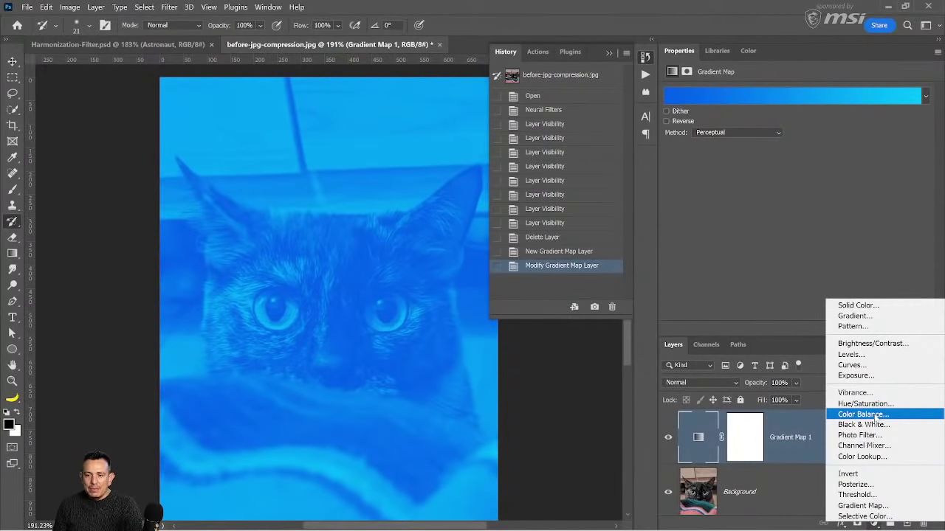
{"action": "left_click", "coordinate": [879, 426]}
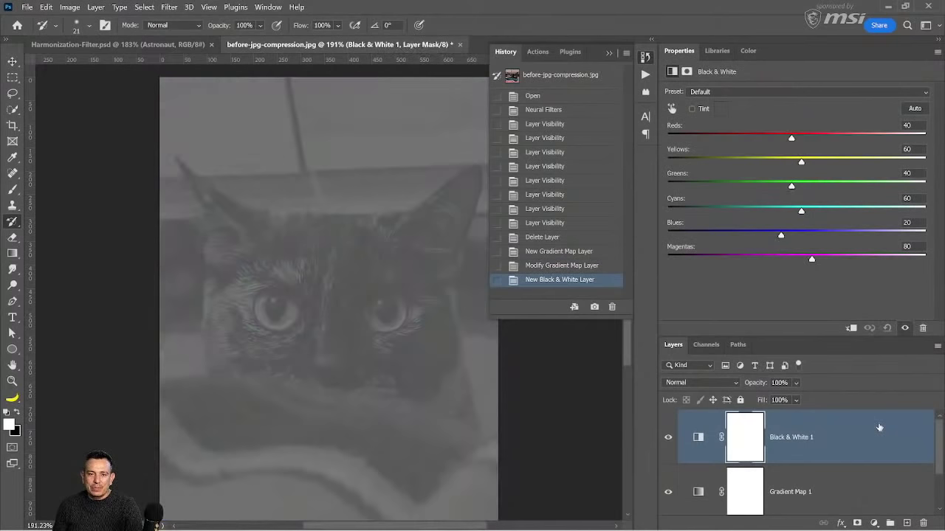
{"action": "left_click", "coordinate": [497, 266]}
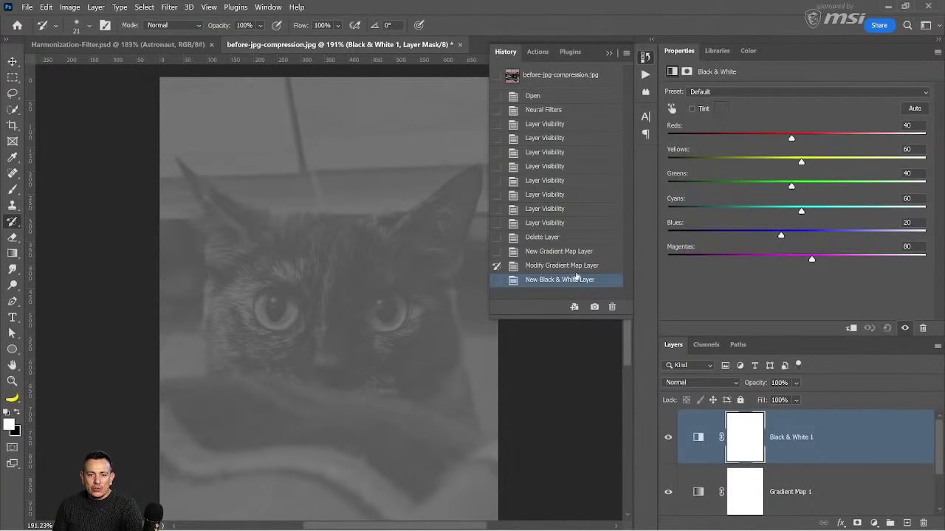
- Add a new blank layer on top and try to paint over the cat's eye with the History Brush
{"action": "left_click", "coordinate": [907, 523]}
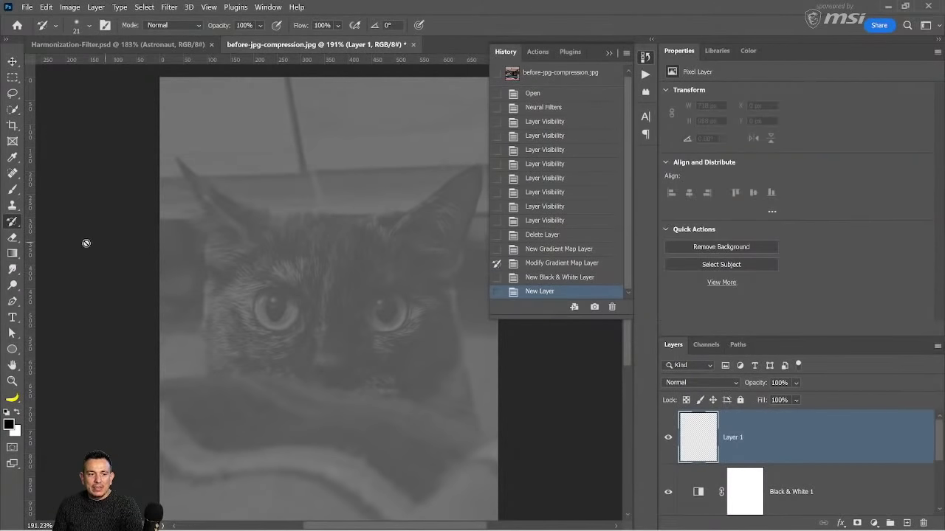
{"action": "left_click", "coordinate": [292, 314]}
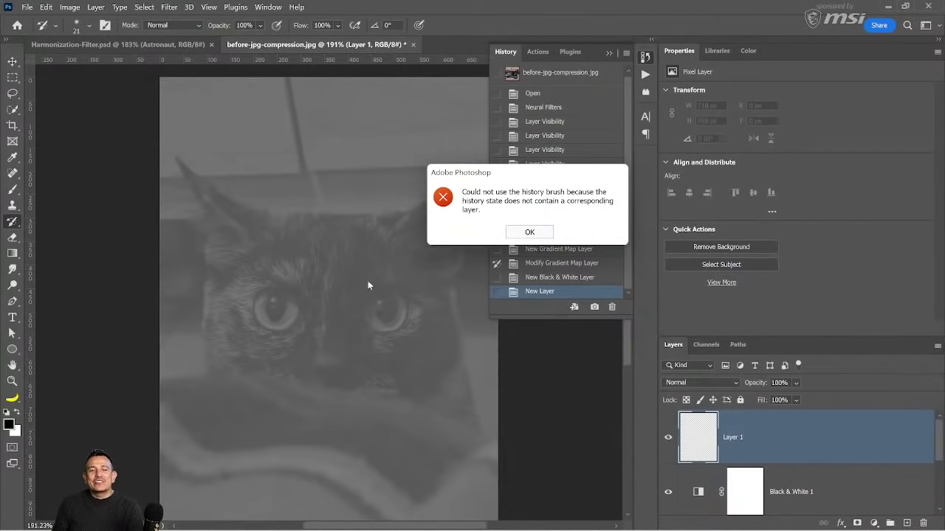
{"action": "left_click", "coordinate": [540, 236]}
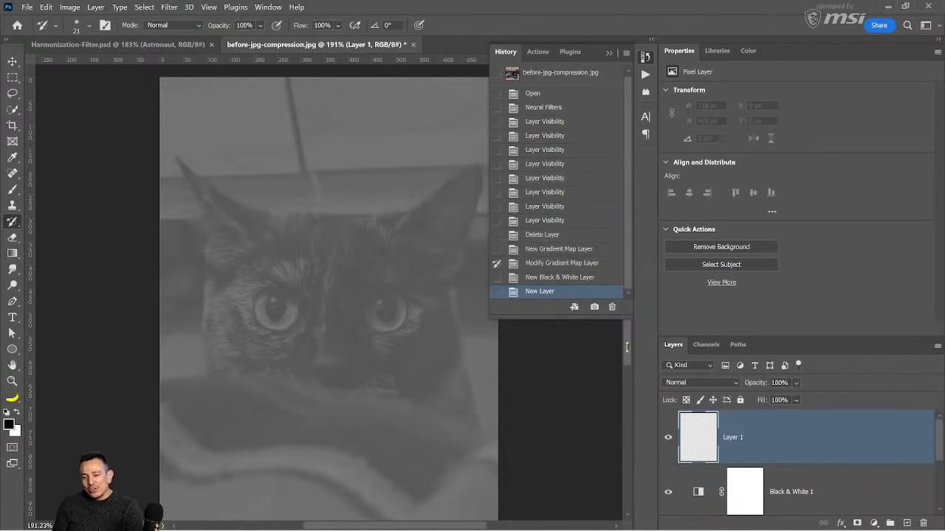
- Hide and show the Black & White adjustment layer to compare the cat photo with and without it
{"action": "scroll", "coordinate": [792, 442], "scroll_direction": "down", "scroll_amount": 1}
{"action": "scroll", "coordinate": [804, 454], "scroll_direction": "up", "scroll_amount": 1}
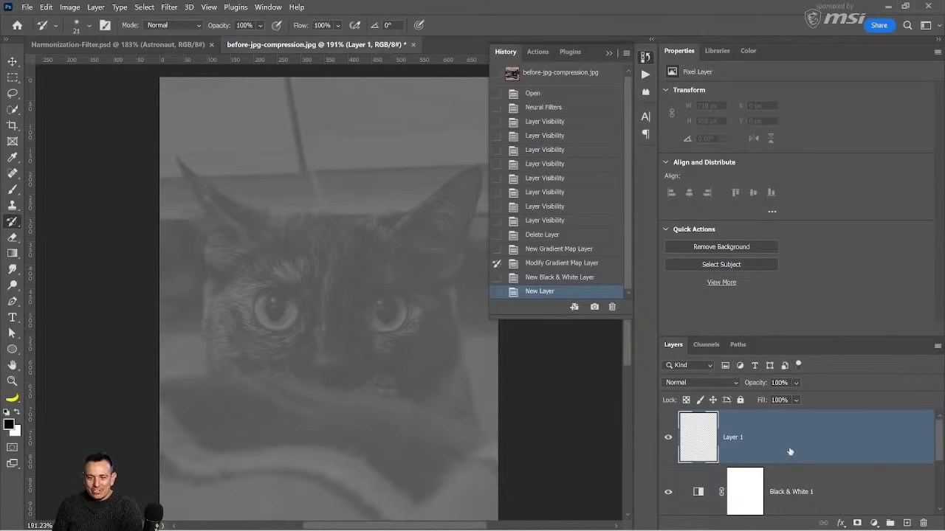
{"action": "left_click", "coordinate": [669, 492]}
{"action": "scroll", "coordinate": [675, 490], "scroll_direction": "down", "scroll_amount": 1}
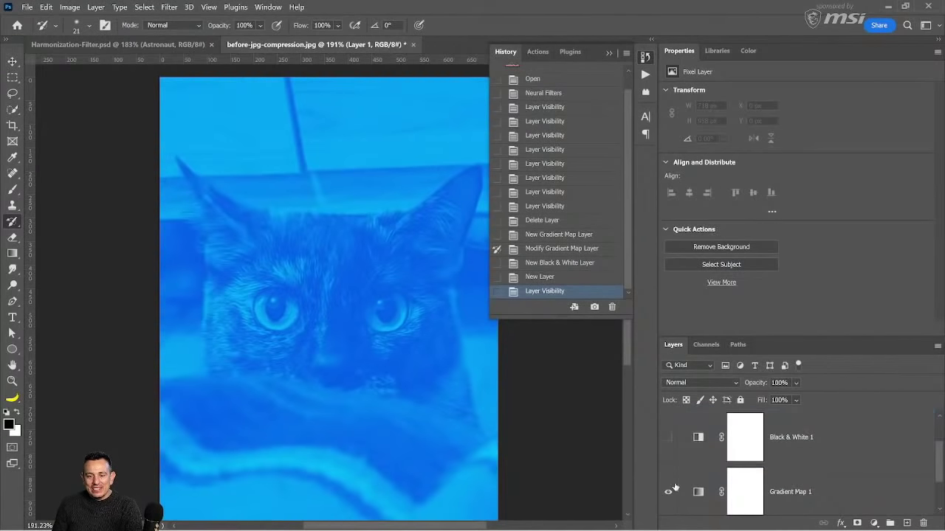
{"action": "left_click", "coordinate": [668, 437]}
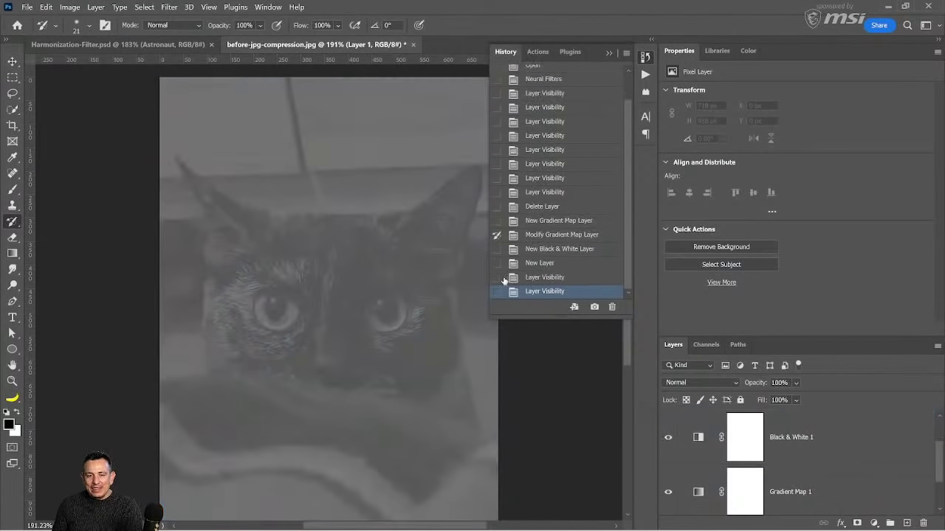
- Try painting around the cat's eye on Layer 1 with the History Brush, using the Layer Visibility and New Layer states as sources
{"action": "left_click", "coordinate": [497, 279]}
{"action": "left_click", "coordinate": [449, 253]}
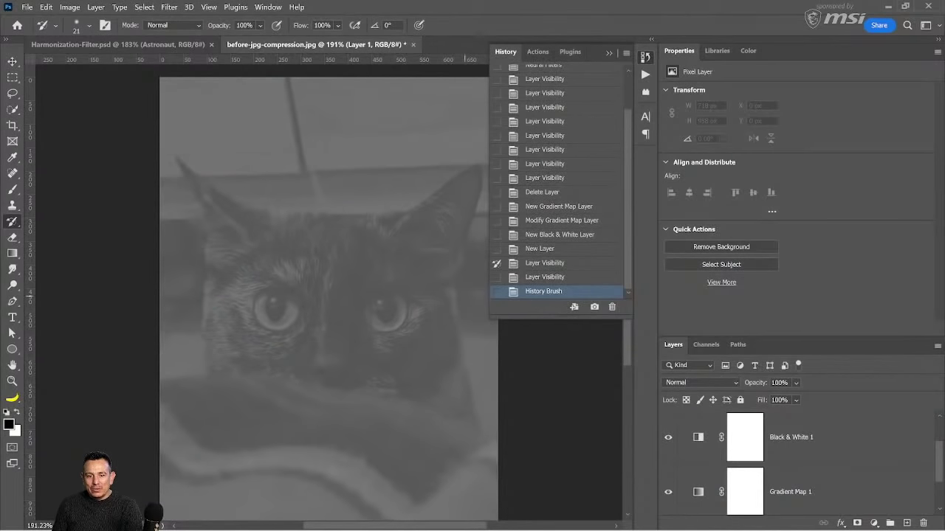
{"action": "left_click", "coordinate": [389, 277]}
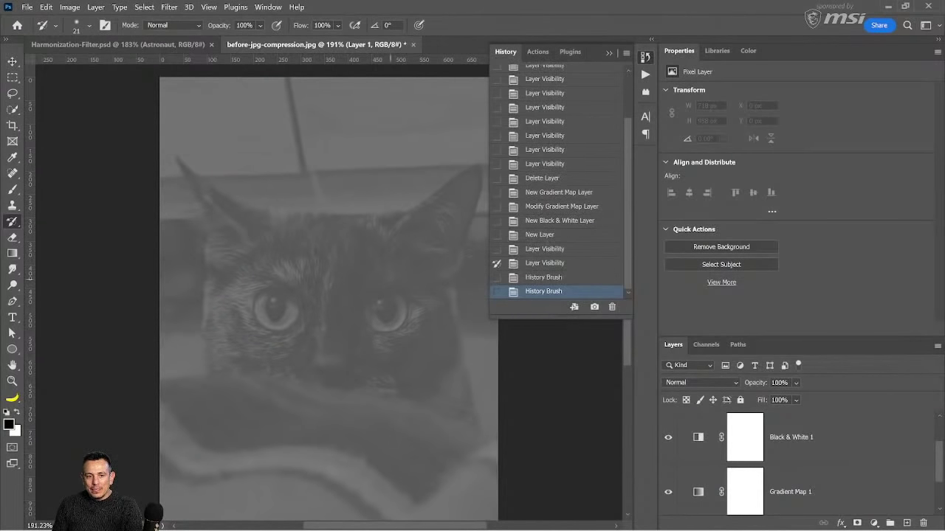
{"action": "left_click", "coordinate": [497, 248]}
{"action": "left_click", "coordinate": [488, 245]}
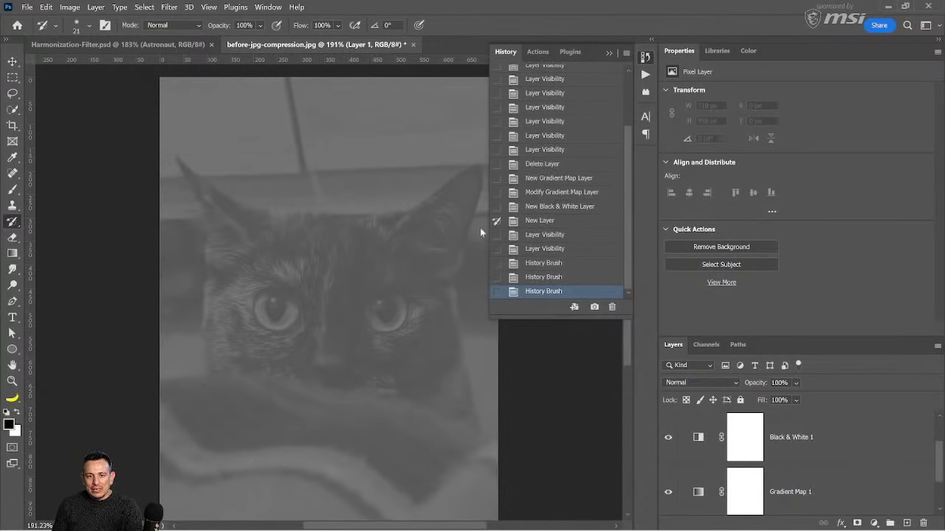
- Delete Layer 1 and the Black & White 1 and Gradient Map 1 adjustment layers, keeping only the Background
{"action": "scroll", "coordinate": [705, 472], "scroll_direction": "up", "scroll_amount": 1}
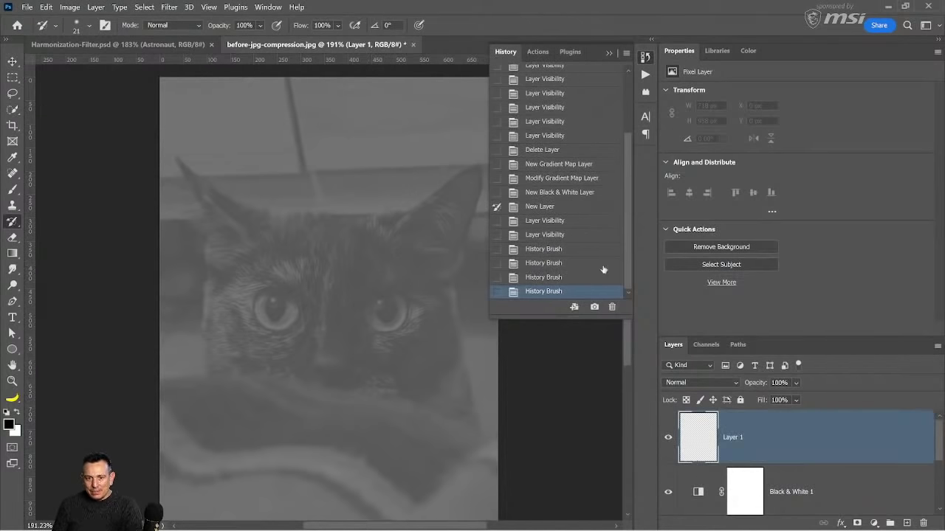
{"action": "scroll", "coordinate": [749, 487], "scroll_direction": "down", "scroll_amount": 1}
{"action": "left_click", "coordinate": [804, 436], "text": "shift"}
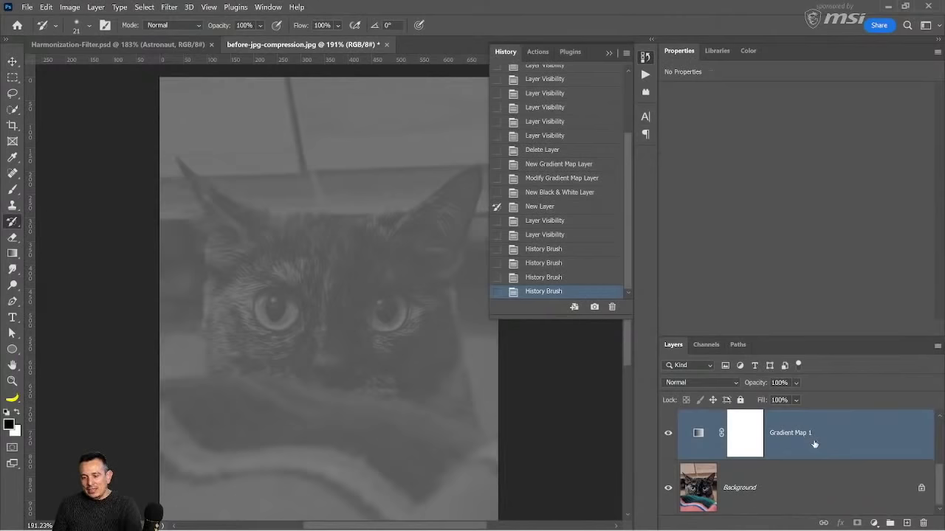
{"action": "key", "text": "Delete"}
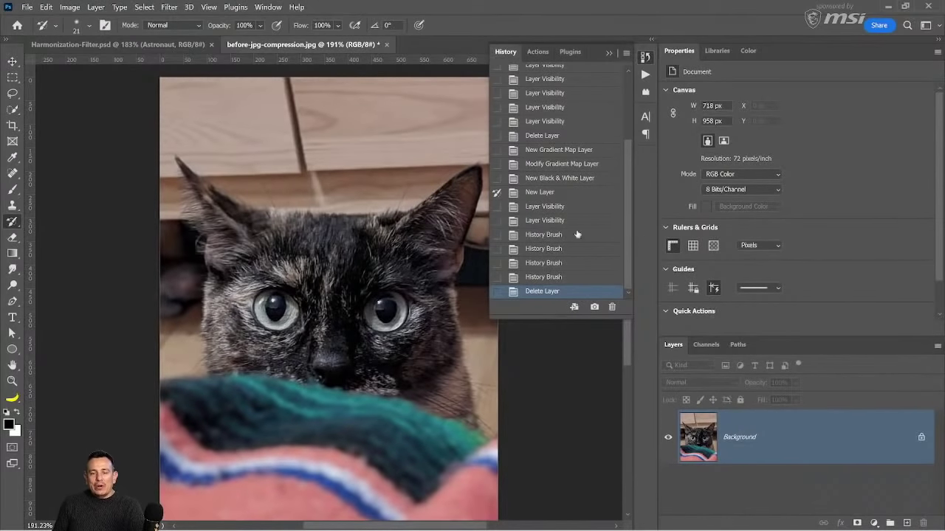
- Apply a Gaussian Blur with a radius of about 66.8 pixels to the Background layer
{"action": "left_click", "coordinate": [169, 6]}
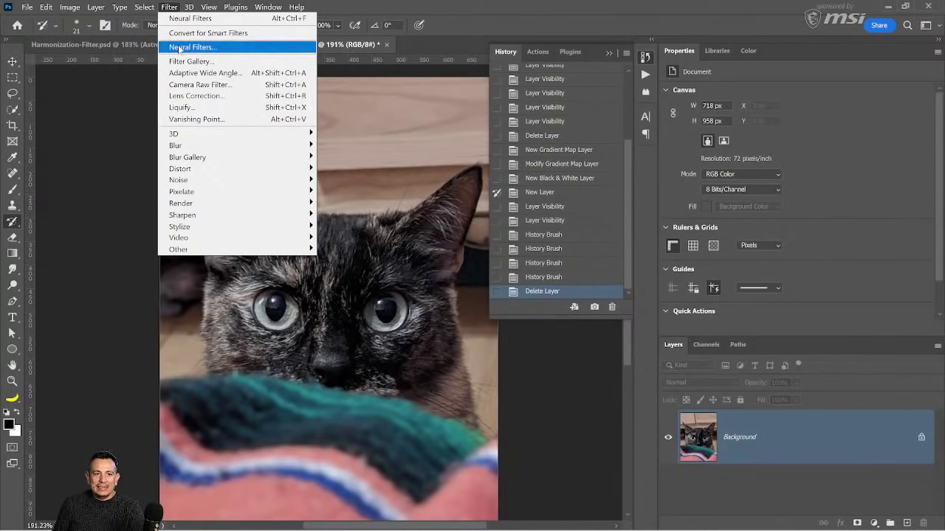
{"action": "mouse_move", "coordinate": [184, 146]}
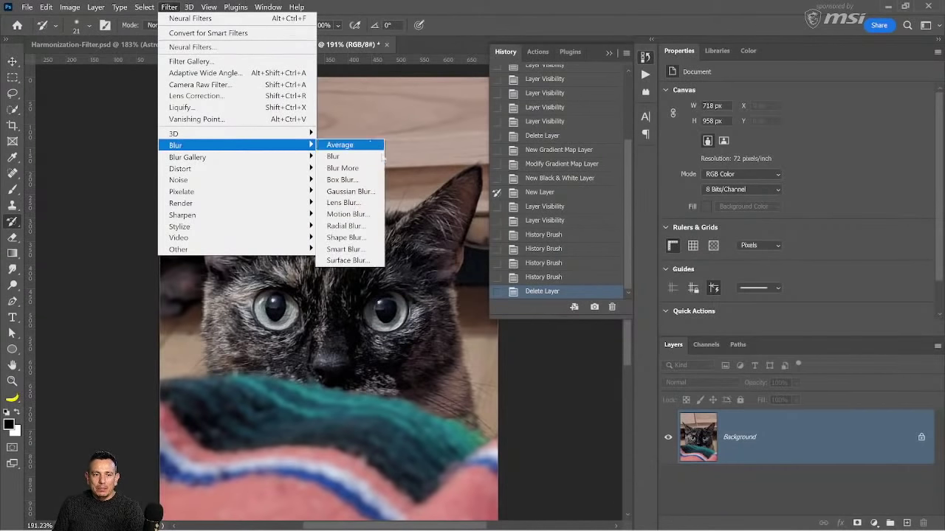
{"action": "left_click", "coordinate": [362, 201]}
{"action": "left_click_drag", "start_coordinate": [567, 297], "coordinate": [580, 297]}
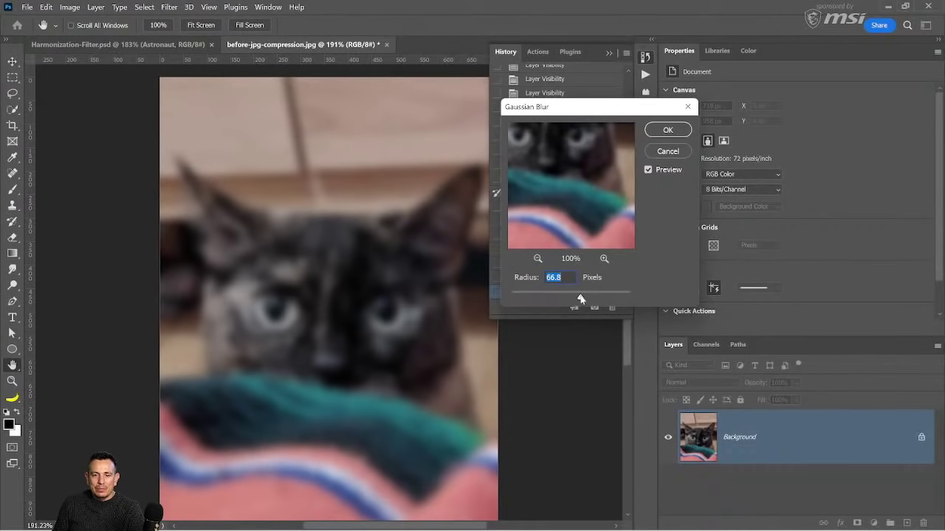
{"action": "left_click", "coordinate": [668, 130]}
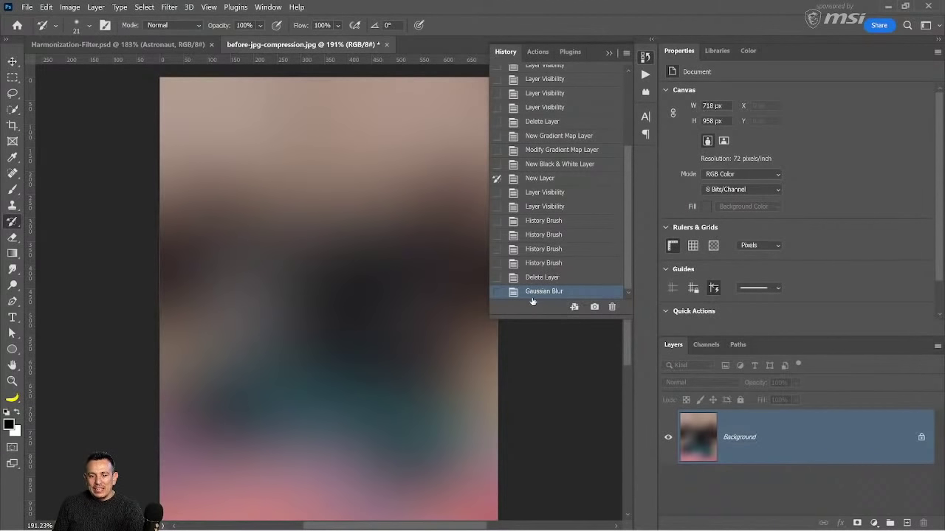
- Set the Delete Layer state before the blur as the History Brush source and paint over one of the cat's eyes
{"action": "left_click", "coordinate": [497, 278]}
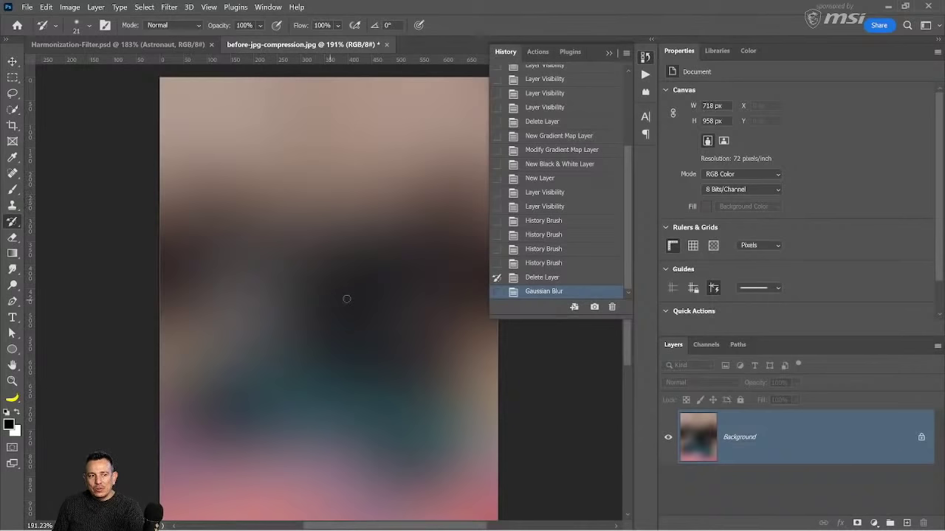
{"action": "mouse_move", "coordinate": [323, 309]}
{"action": "left_mouse_down"}
{"action": "mouse_move", "coordinate": [420, 269]}
{"action": "mouse_move", "coordinate": [342, 300]}
{"action": "mouse_move", "coordinate": [343, 286]}
{"action": "mouse_move", "coordinate": [425, 268]}
{"action": "mouse_move", "coordinate": [370, 283]}
{"action": "mouse_move", "coordinate": [371, 310]}
{"action": "mouse_move", "coordinate": [404, 308]}
{"action": "mouse_move", "coordinate": [343, 320]}
{"action": "mouse_move", "coordinate": [394, 299]}
{"action": "mouse_move", "coordinate": [398, 325]}
{"action": "left_mouse_up"}
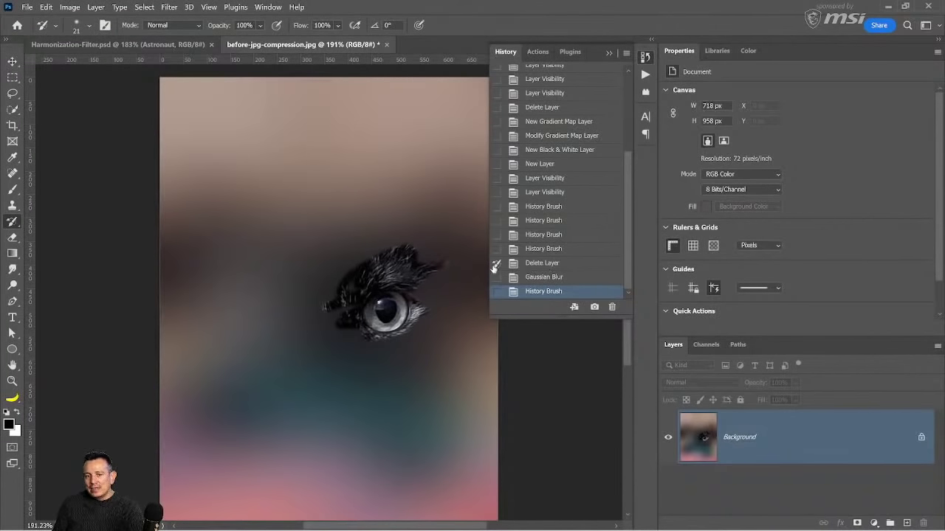
{"action": "mouse_move", "coordinate": [403, 333]}
{"action": "left_mouse_down"}
{"action": "mouse_move", "coordinate": [431, 302]}
{"action": "mouse_move", "coordinate": [431, 345]}
{"action": "mouse_move", "coordinate": [419, 299]}
{"action": "mouse_move", "coordinate": [393, 329]}
{"action": "mouse_move", "coordinate": [391, 296]}
{"action": "mouse_move", "coordinate": [407, 270]}
{"action": "mouse_move", "coordinate": [422, 305]}
{"action": "mouse_move", "coordinate": [410, 310]}
{"action": "left_mouse_up"}
- Set the Gaussian Blur state as the History Brush source, enlarge the brush to 125, and paint the blur back over the eye
{"action": "left_click", "coordinate": [497, 263]}
{"action": "key", "text": "bracketright"}
{"action": "key", "text": "bracketright"}
{"action": "key", "text": "bracketright"}
{"action": "key", "text": "bracketright"}
{"action": "key", "text": "bracketright"}
{"action": "key", "text": "bracketright"}
{"action": "key", "text": "bracketright"}
{"action": "key", "text": "bracketright"}
{"action": "key", "text": "bracketright"}
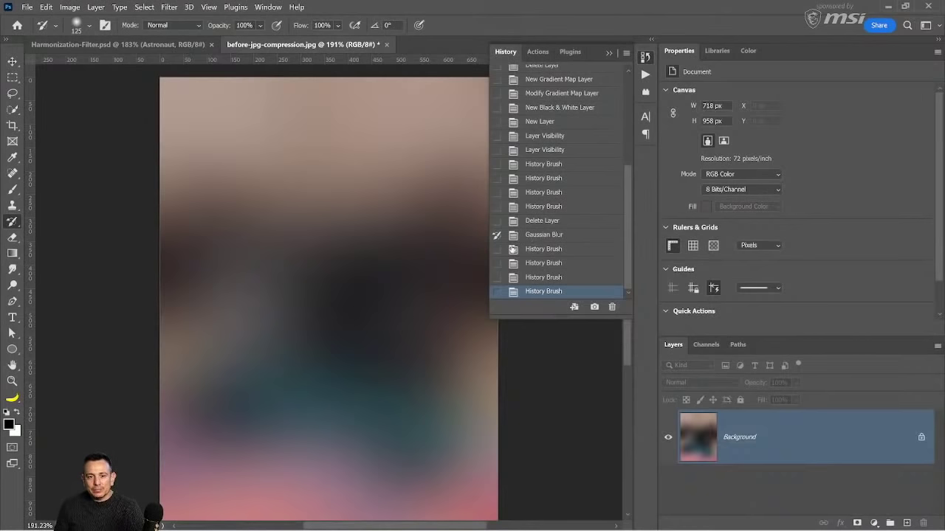
- Set the Delete Layer state as the History Brush source again and paint the sharp eye and surrounding fur into the blurred photo
{"action": "left_click", "coordinate": [496, 221]}
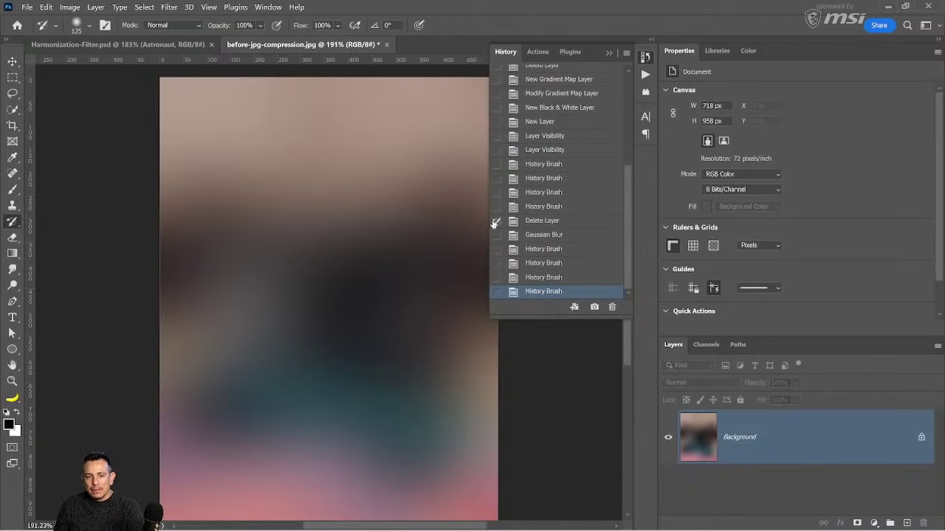
{"action": "mouse_move", "coordinate": [373, 262]}
{"action": "left_mouse_down"}
{"action": "mouse_move", "coordinate": [341, 325]}
{"action": "mouse_move", "coordinate": [391, 343]}
{"action": "mouse_move", "coordinate": [378, 323]}
{"action": "left_mouse_up"}
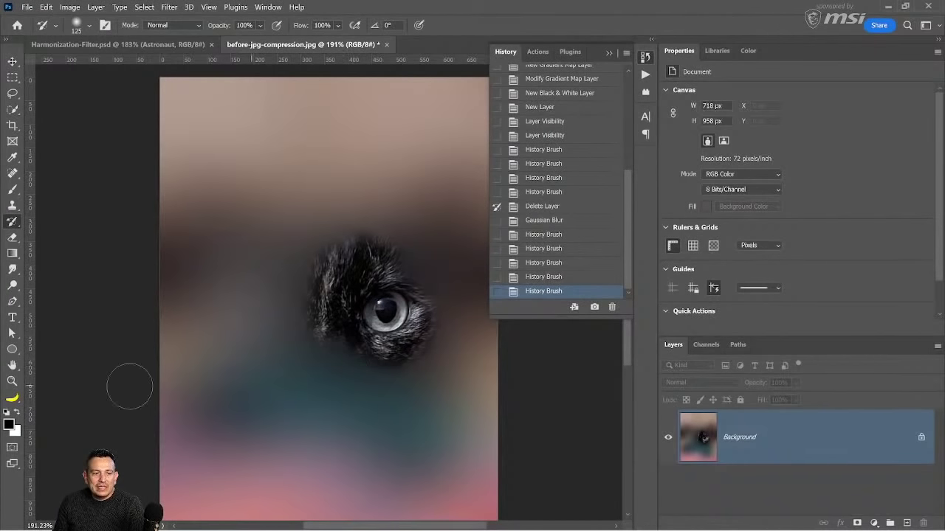
- View the toolbar customization settings, close them, and switch to the Hand tool
{"action": "left_click", "coordinate": [14, 399]}
{"action": "left_click", "coordinate": [74, 399]}
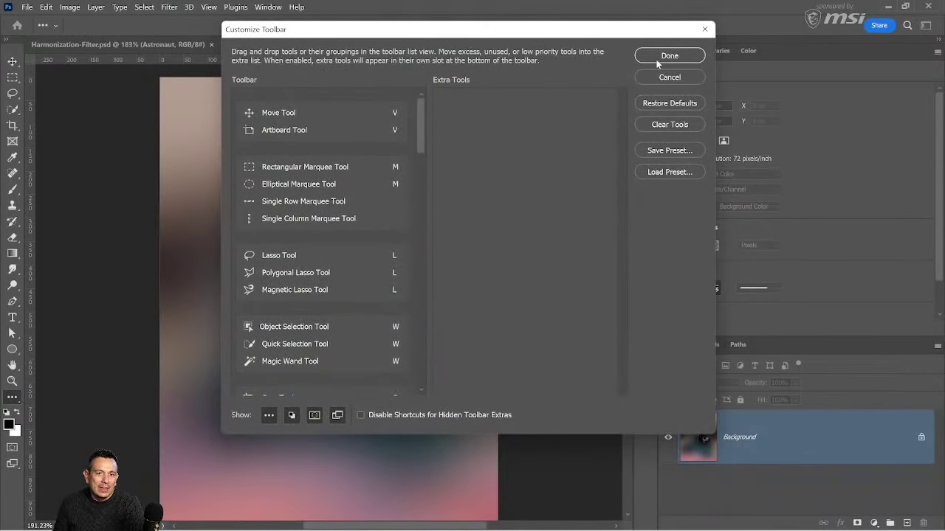
{"action": "left_click", "coordinate": [704, 29]}
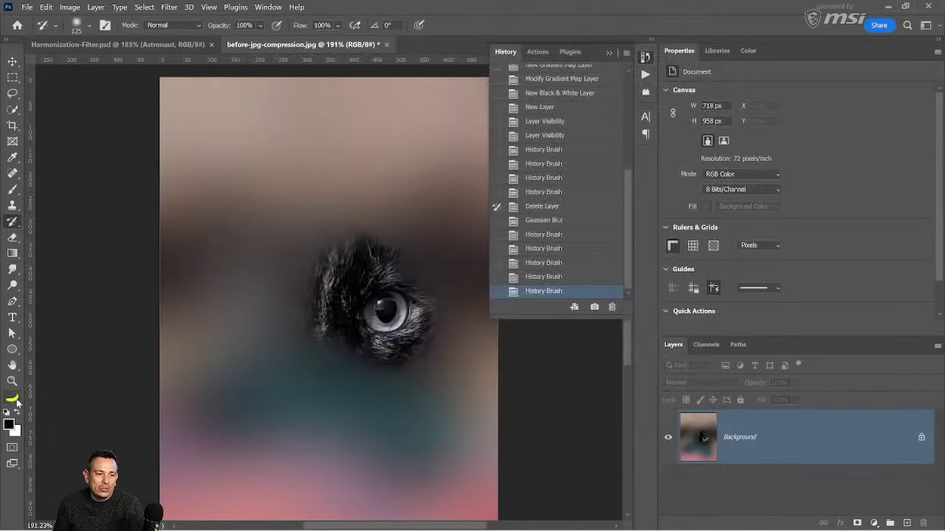
{"action": "left_click", "coordinate": [15, 399]}
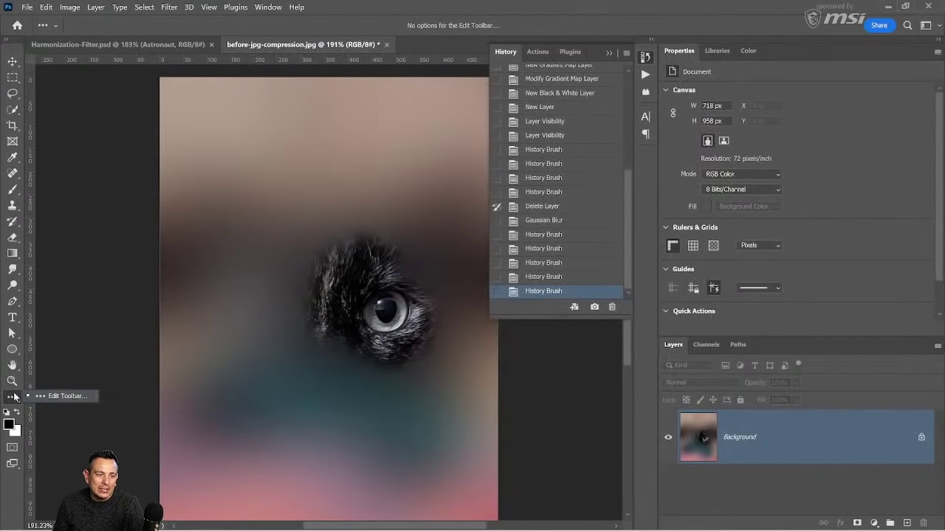
{"action": "left_click", "coordinate": [12, 365]}
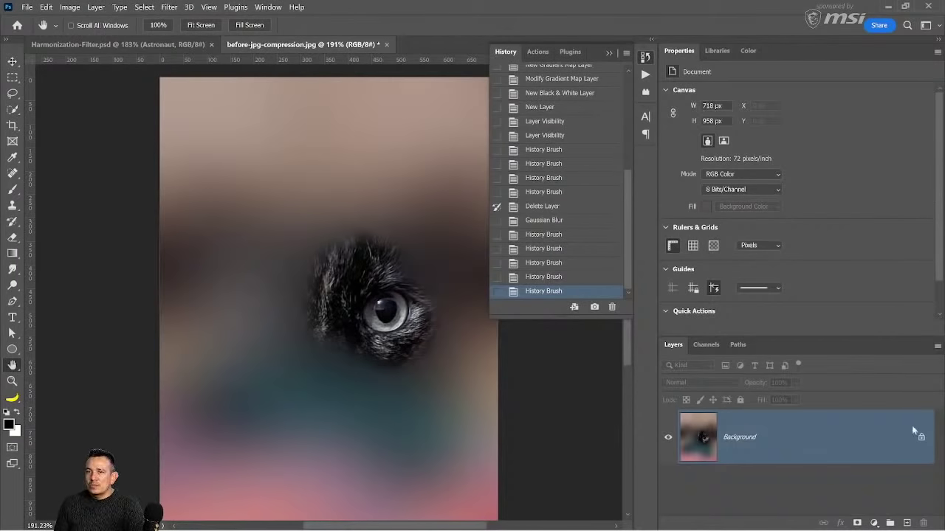
- Switch to the browser and review the Photoshop Training Channel community post about the upcoming Phlearn live stream and its comments
{"action": "mouse_move", "coordinate": [159, 528]}
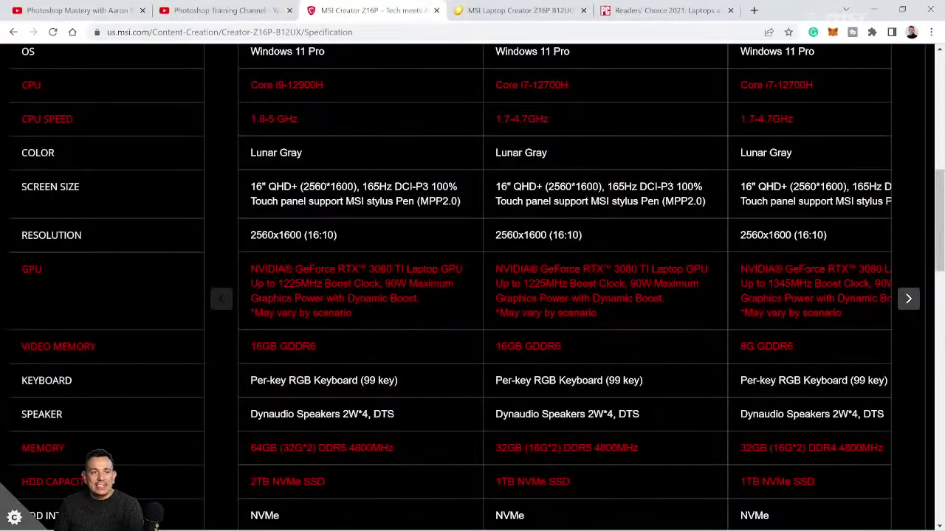
{"action": "left_click", "coordinate": [229, 11]}
{"action": "scroll", "coordinate": [199, 294], "scroll_direction": "down", "scroll_amount": 7}
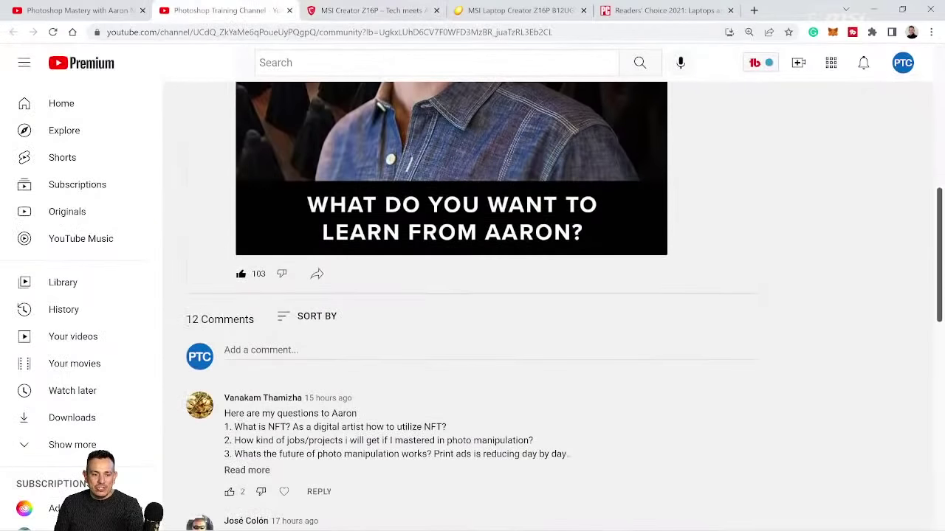
{"action": "scroll", "coordinate": [472, 305], "scroll_direction": "down", "scroll_amount": 10}
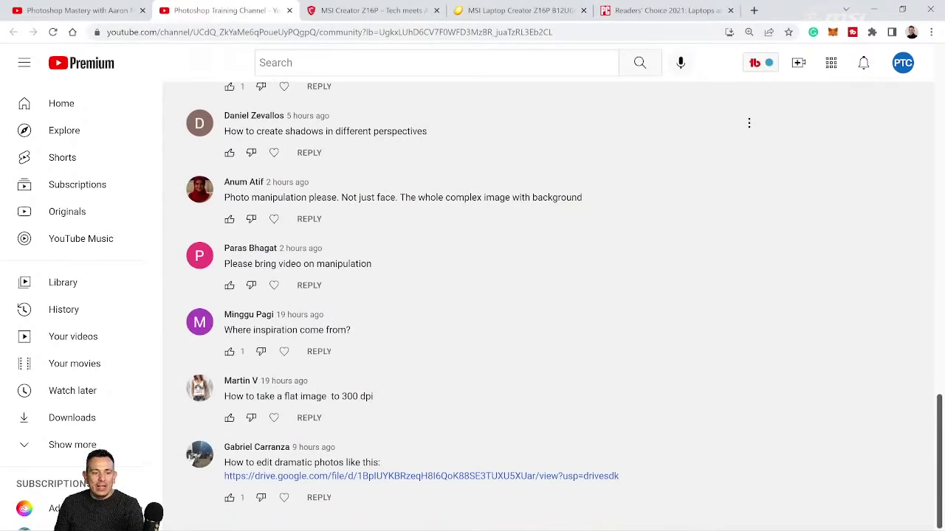
{"action": "scroll", "coordinate": [369, 380], "scroll_direction": "up", "scroll_amount": 20}
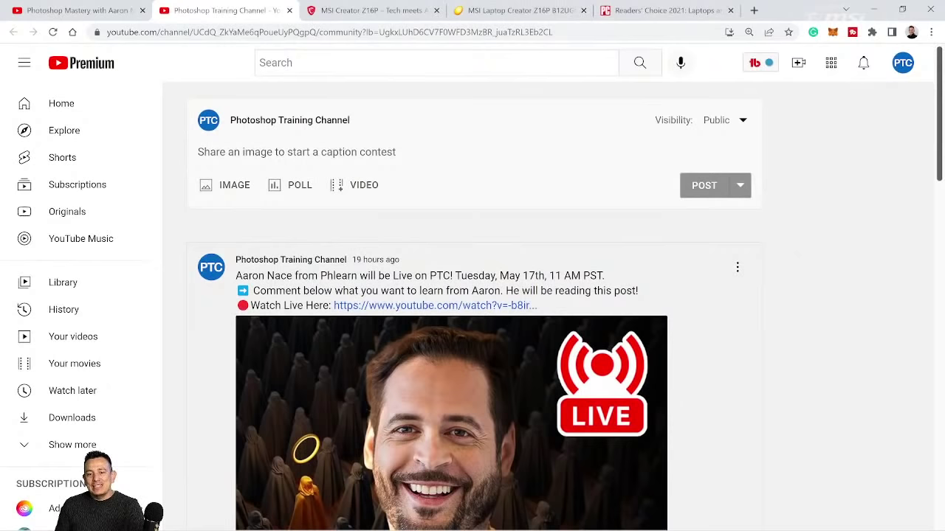
{"action": "left_click_drag", "start_coordinate": [484, 275], "coordinate": [602, 276]}
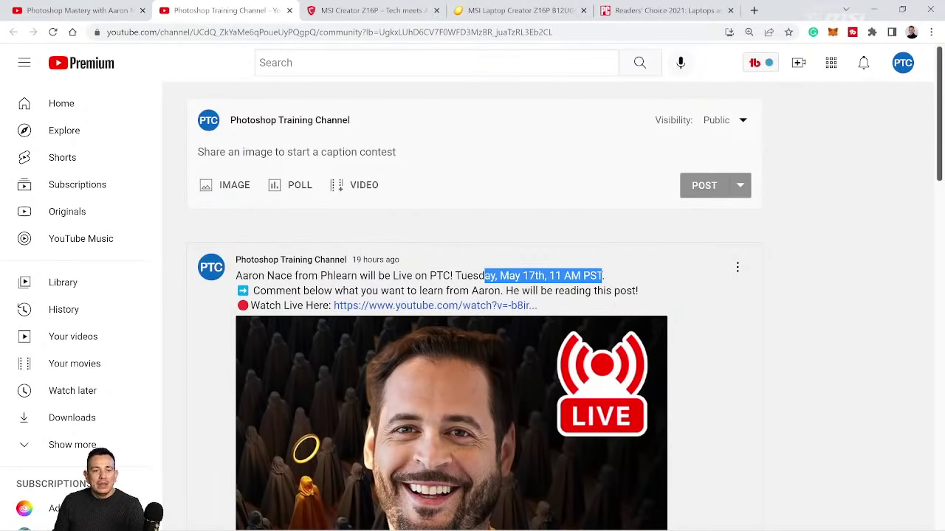
{"action": "left_click", "coordinate": [580, 303]}
{"action": "scroll", "coordinate": [580, 302], "scroll_direction": "down", "scroll_amount": 6}
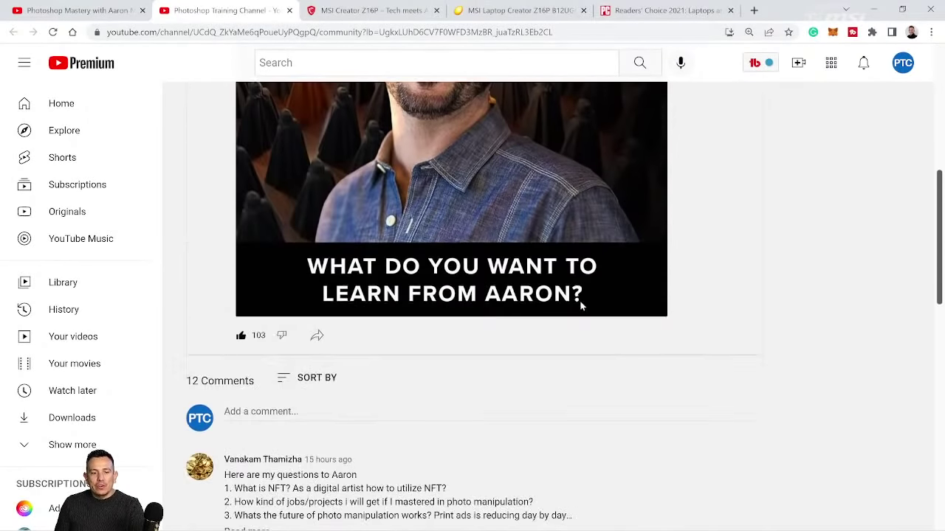
{"action": "scroll", "coordinate": [581, 303], "scroll_direction": "down", "scroll_amount": 8}
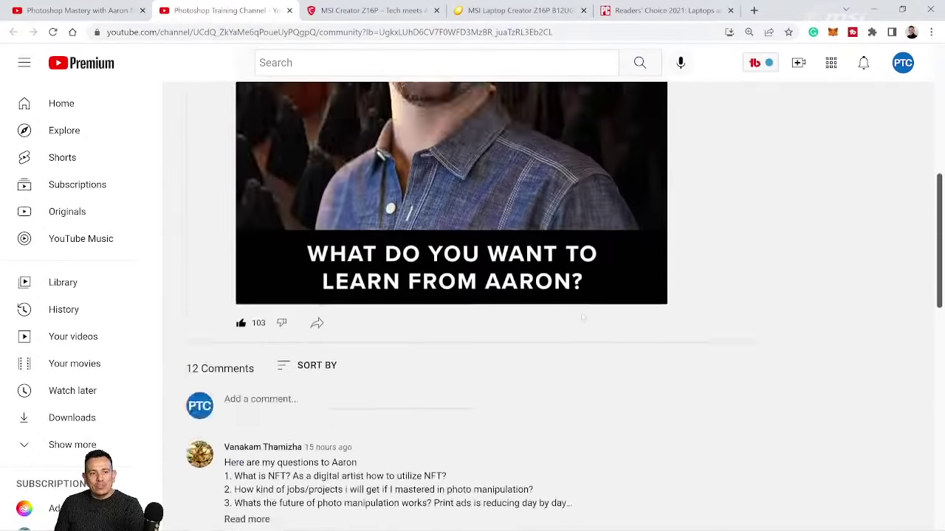
{"action": "scroll", "coordinate": [581, 317], "scroll_direction": "up", "scroll_amount": 4}
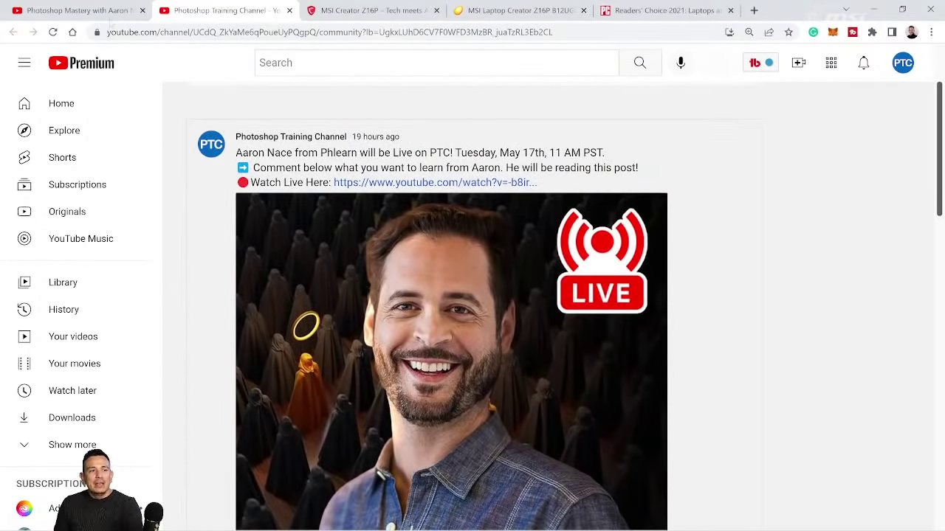
- Open the scheduled Photoshop Mastery PTH 20 live stream page with the Phlearn guest and turn on its reminder
{"action": "left_click", "coordinate": [104, 16]}
{"action": "scroll", "coordinate": [473, 295], "scroll_direction": "down", "scroll_amount": 2}
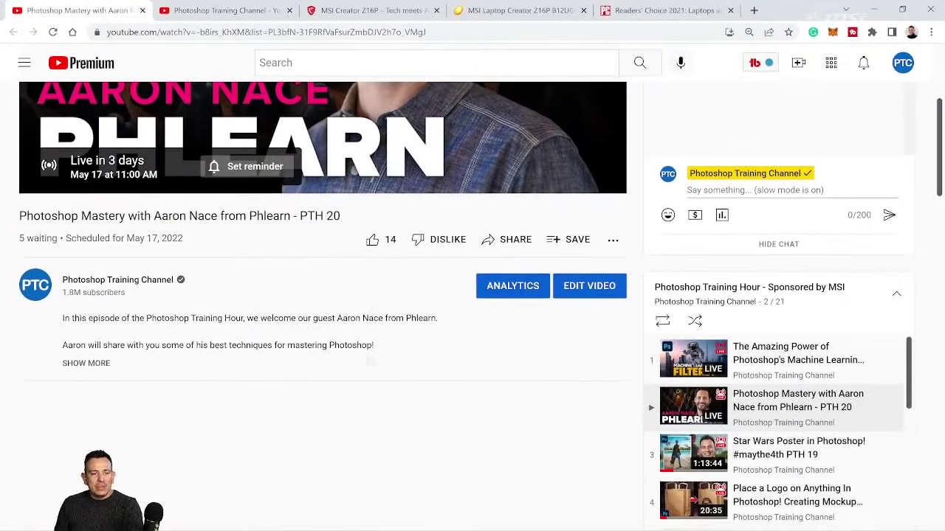
{"action": "left_click", "coordinate": [248, 168]}
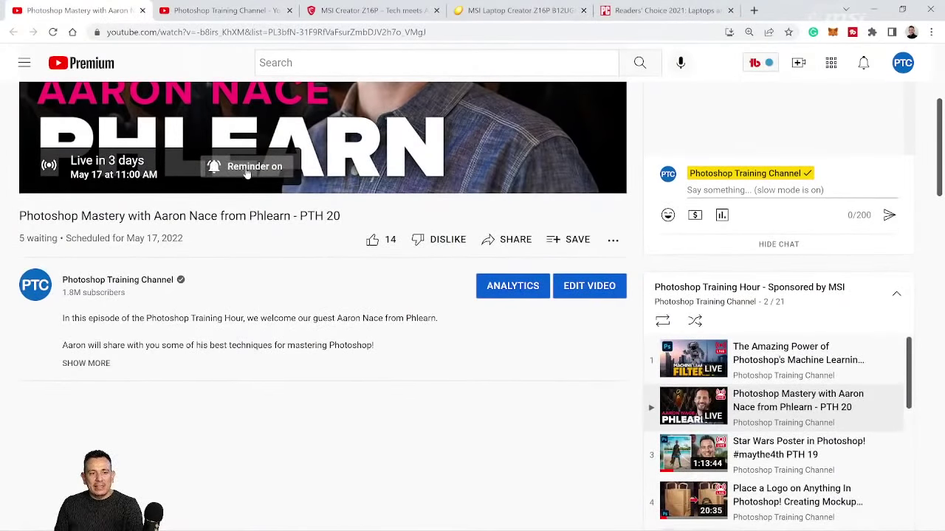
{"action": "scroll", "coordinate": [285, 295], "scroll_direction": "up", "scroll_amount": 3}
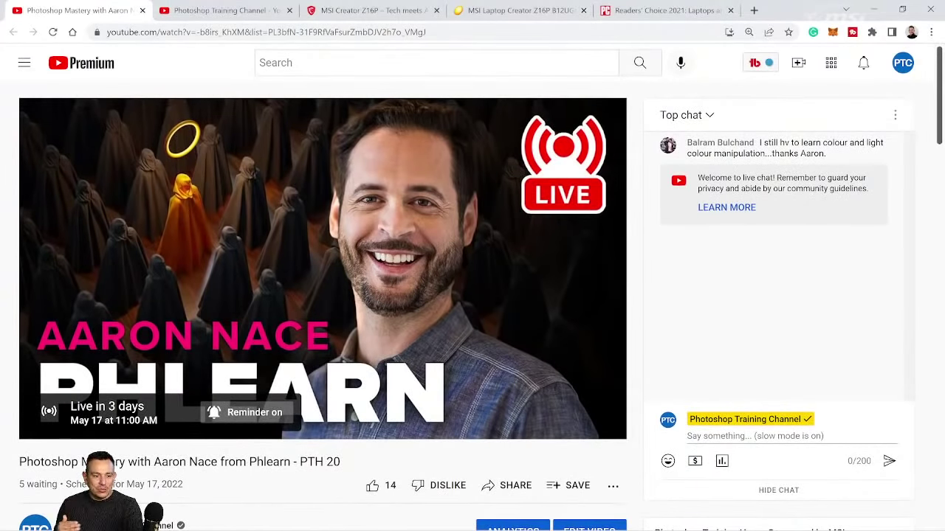
{"action": "scroll", "coordinate": [290, 319], "scroll_direction": "down", "scroll_amount": 1}
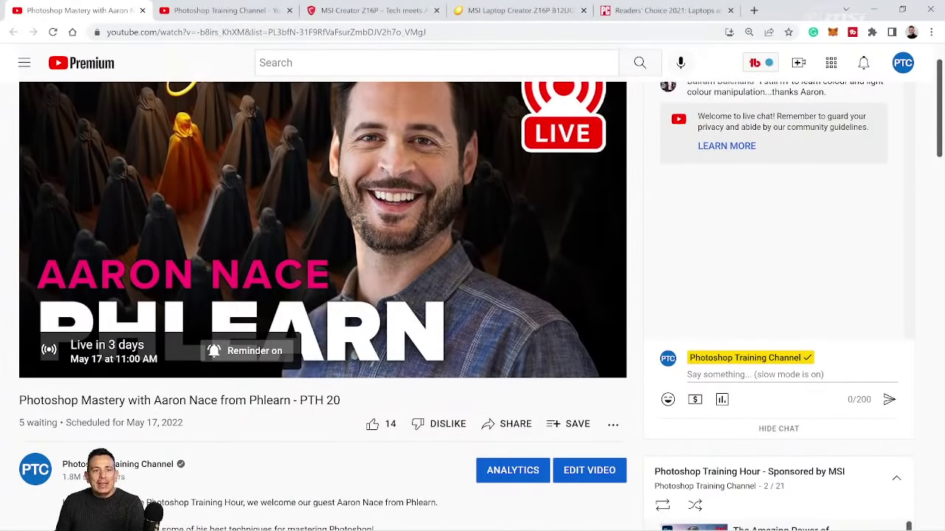
- Return to the MSI Creator Z16P specification page and view the listed laptop models
{"action": "left_click", "coordinate": [338, 10]}
{"action": "scroll", "coordinate": [370, 424], "scroll_direction": "up", "scroll_amount": 10}
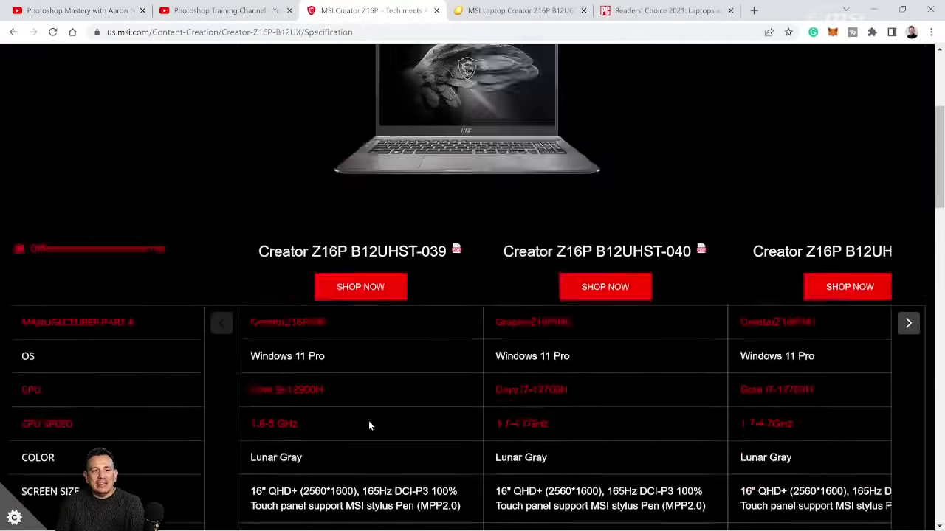